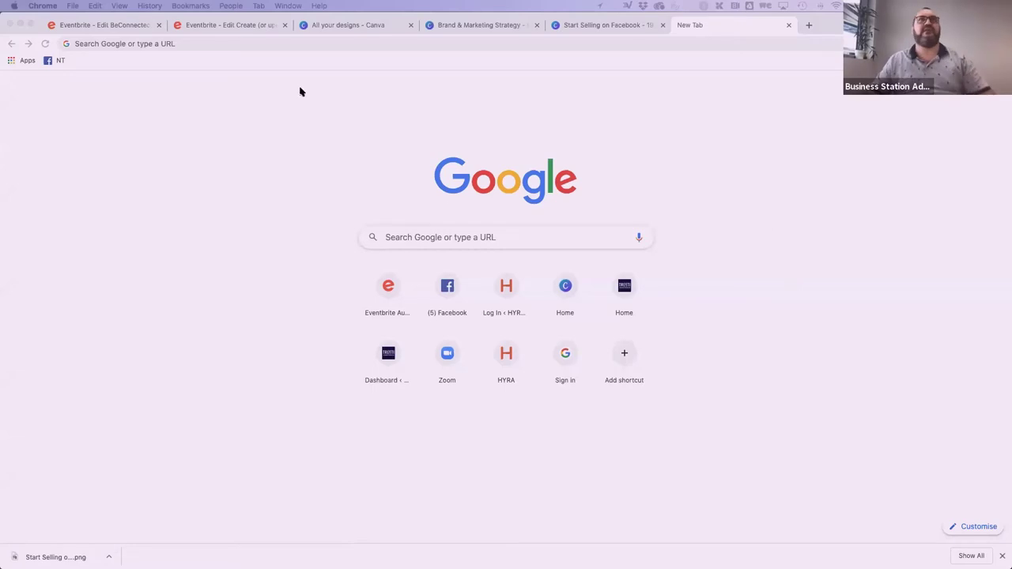
Search Google for the suggested query "molasses pumps australia"
left_click(440, 237)
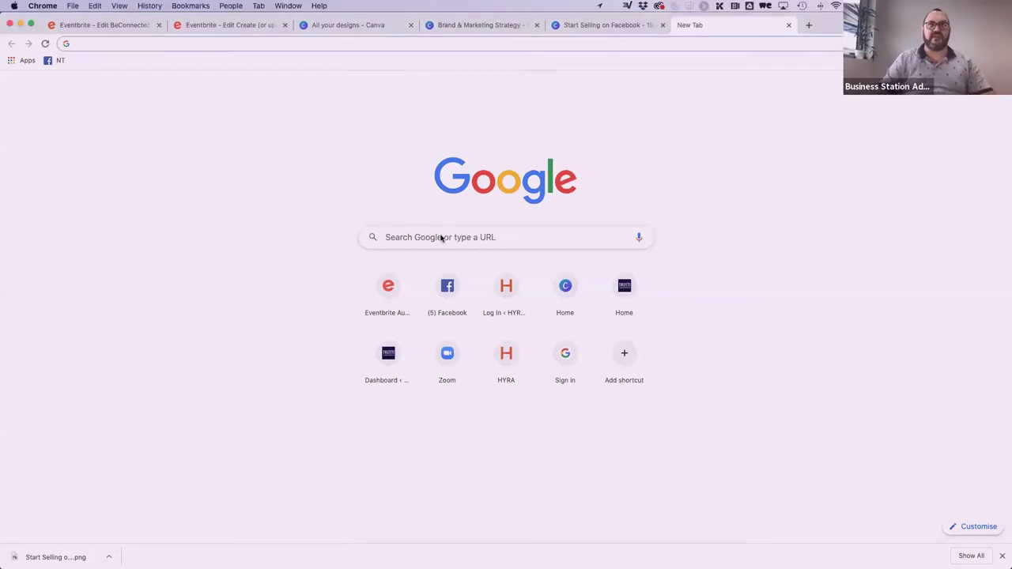
type("molaas")
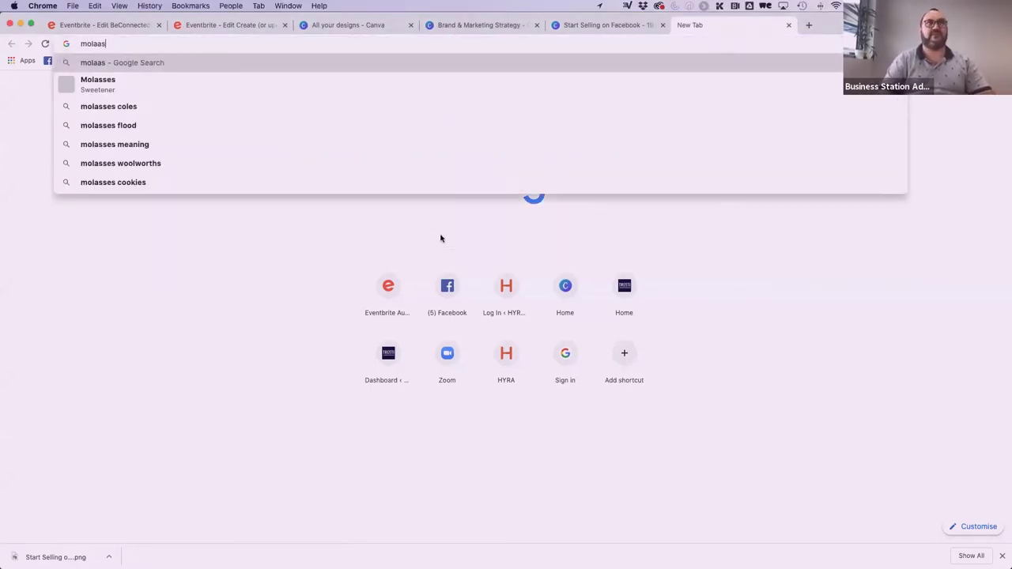
key("BackSpace")
key("BackSpace")
type("ses")
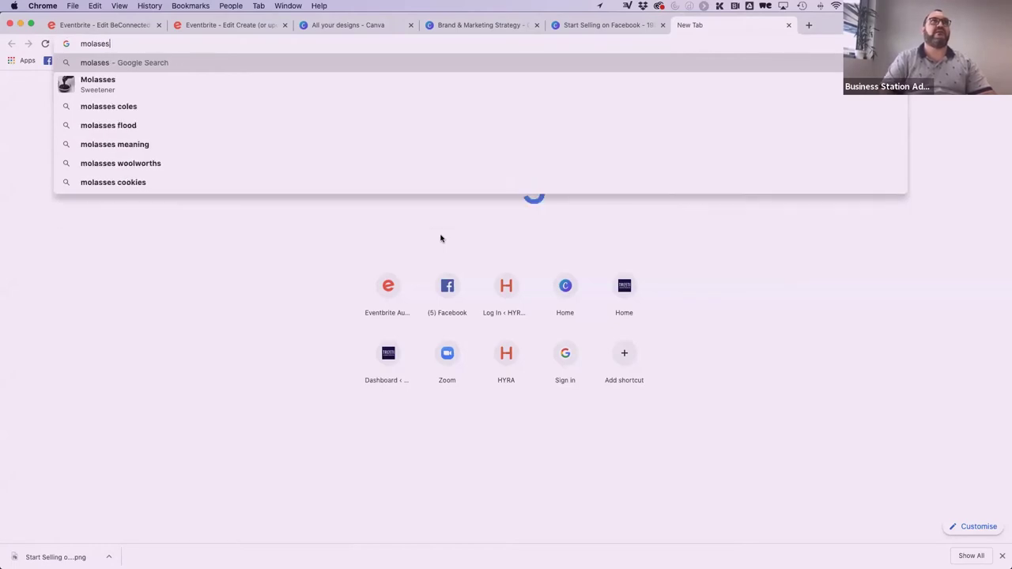
type(" pump")
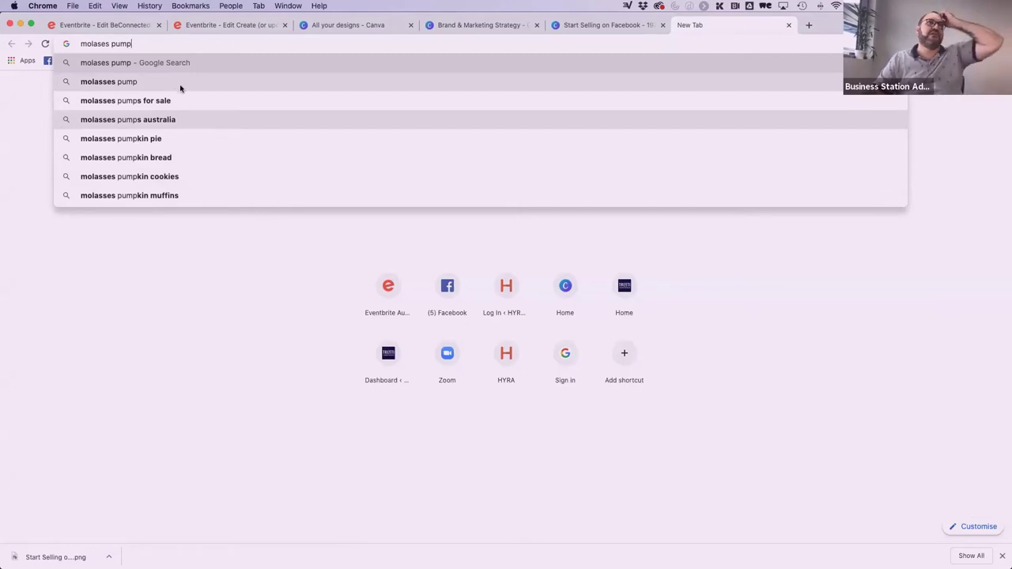
left_click(175, 120)
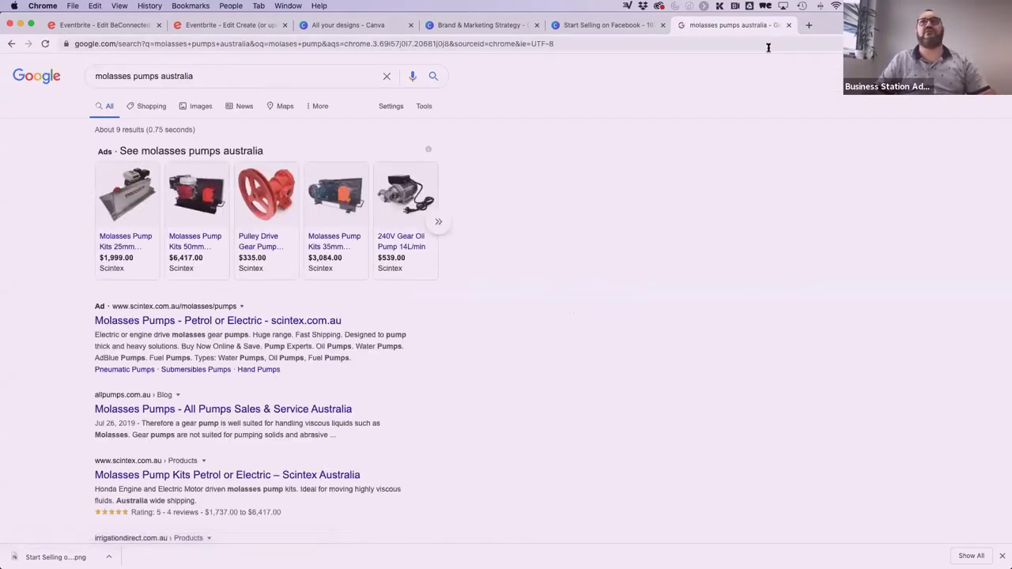
Create a blank Google Docs document in a new browser tab
left_click(807, 27)
type("do")
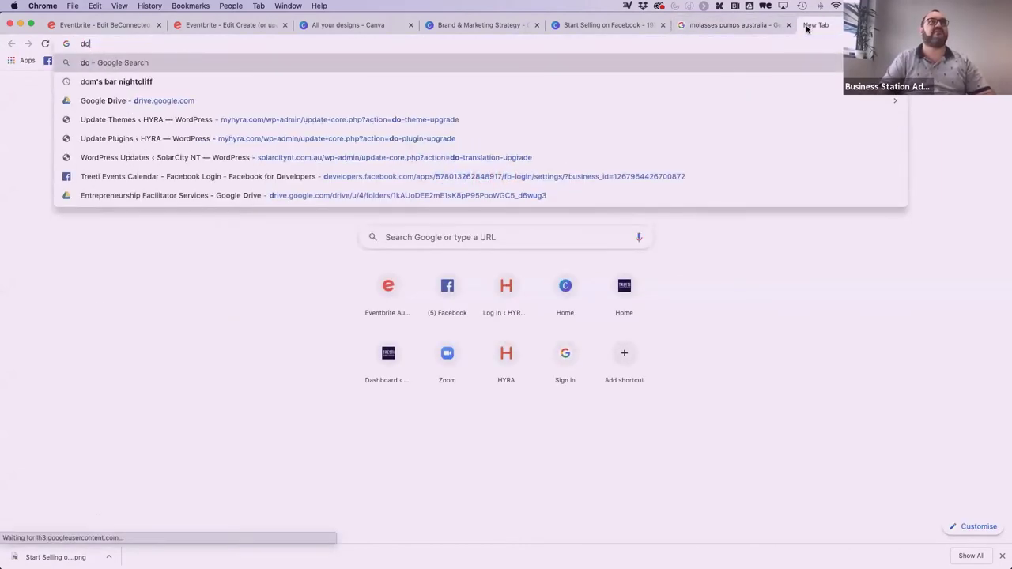
type("cs")
key("super+a")
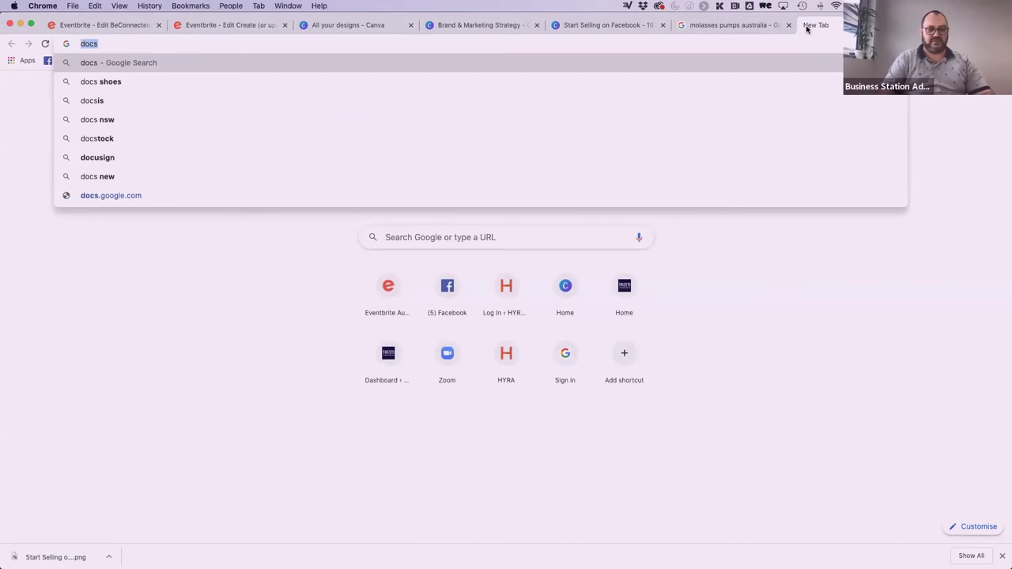
left_click(968, 86)
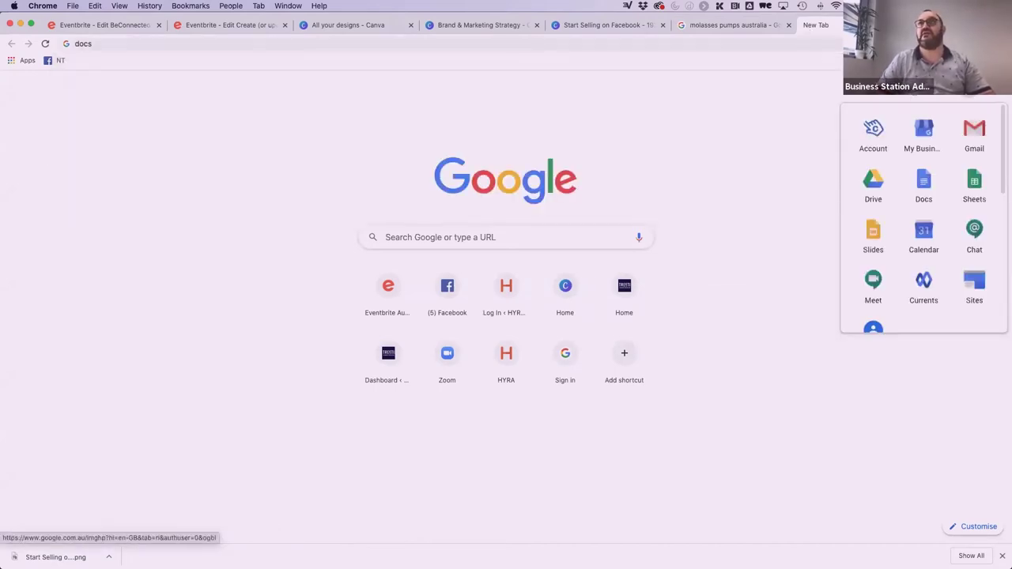
left_click(906, 186)
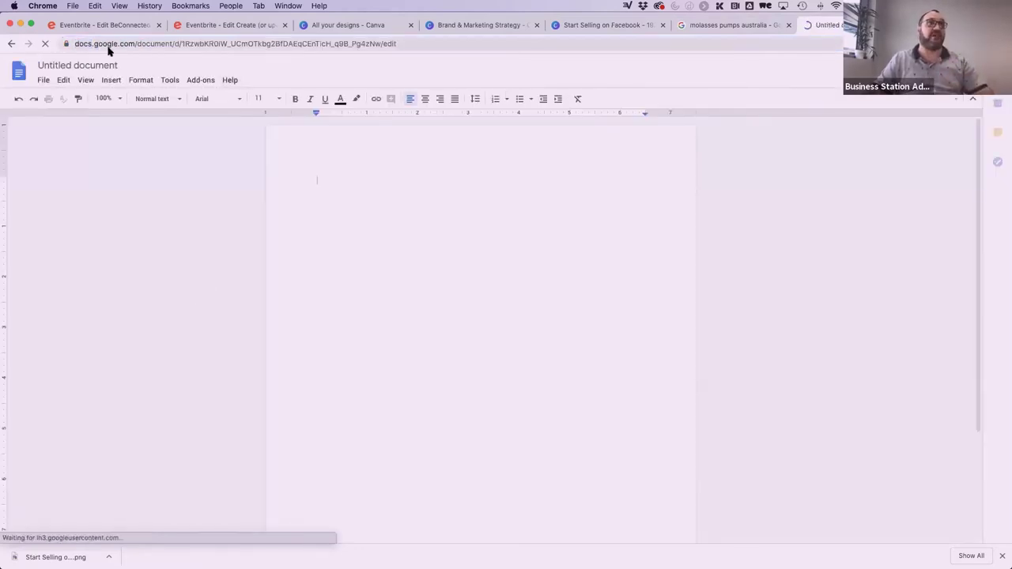
Name the untitled document "Molasses Pumps Blog"
left_click(109, 67)
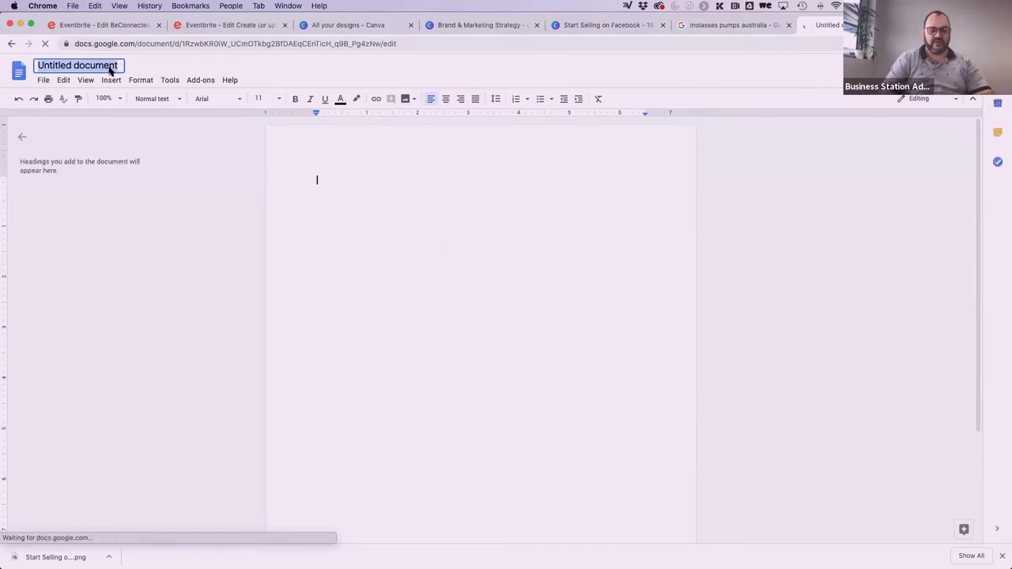
type("Molassws")
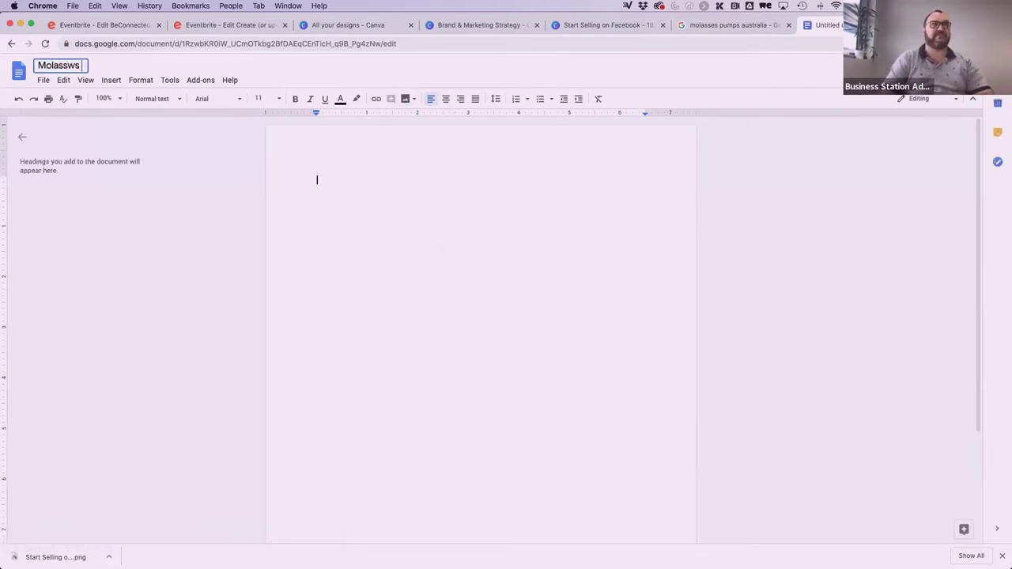
type(" Pumps")
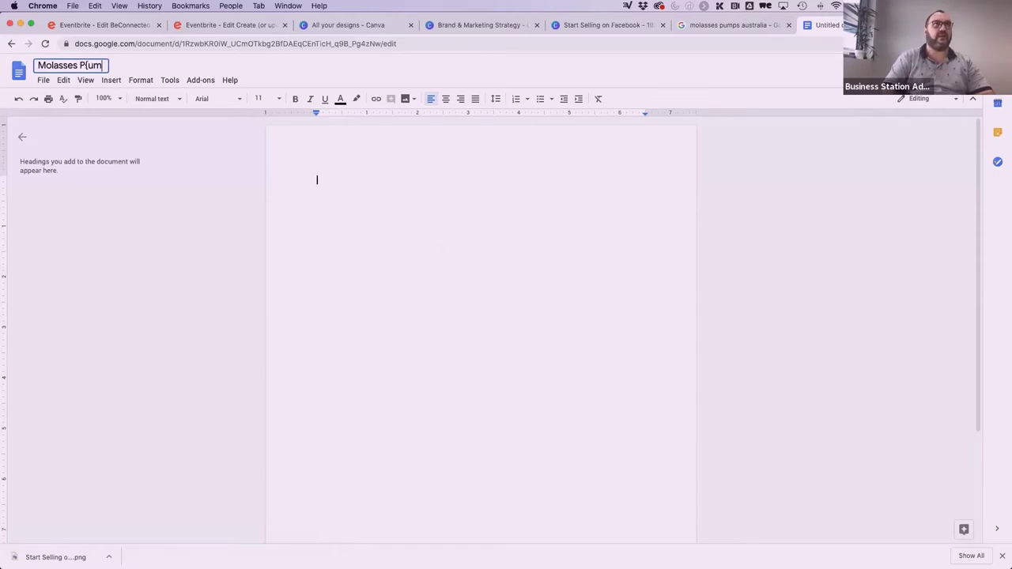
key("BackSpace")
key("BackSpace")
key("BackSpace")
type("umping")
key("BackSpace")
key("BackSpace")
key("BackSpace")
key("BackSpace")
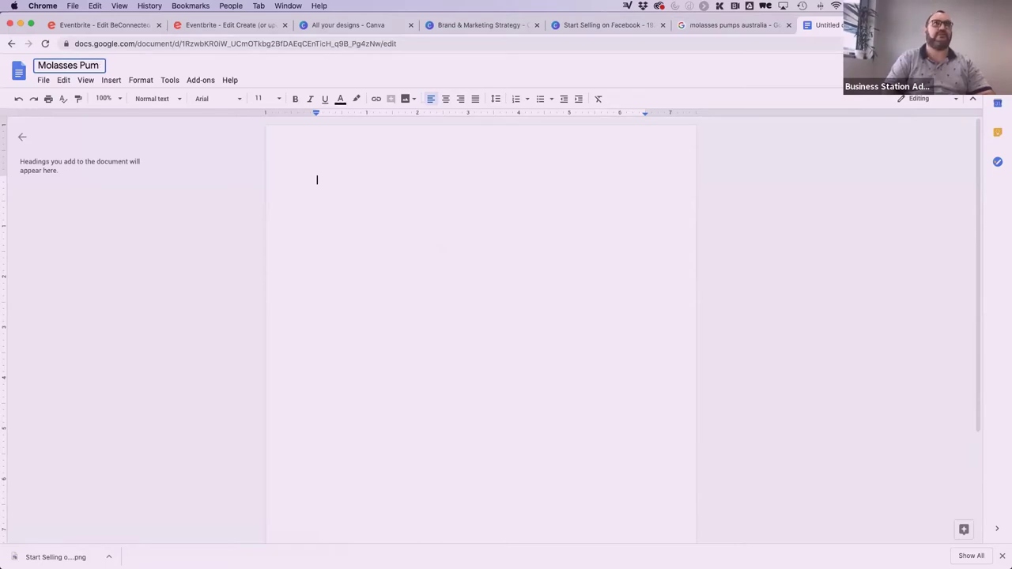
type("s")
key("BackSpace")
type("ps Blog")
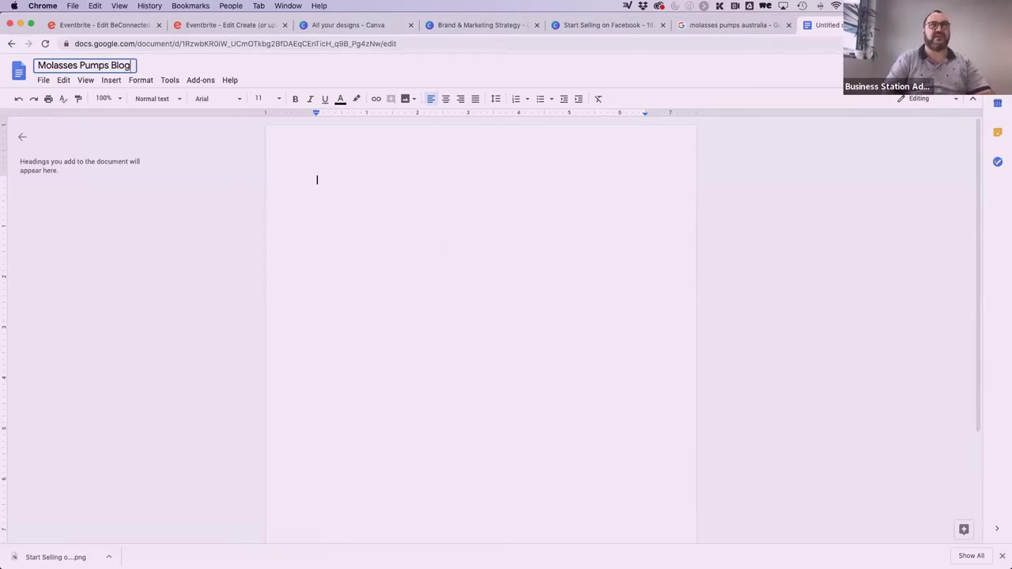
key("Return")
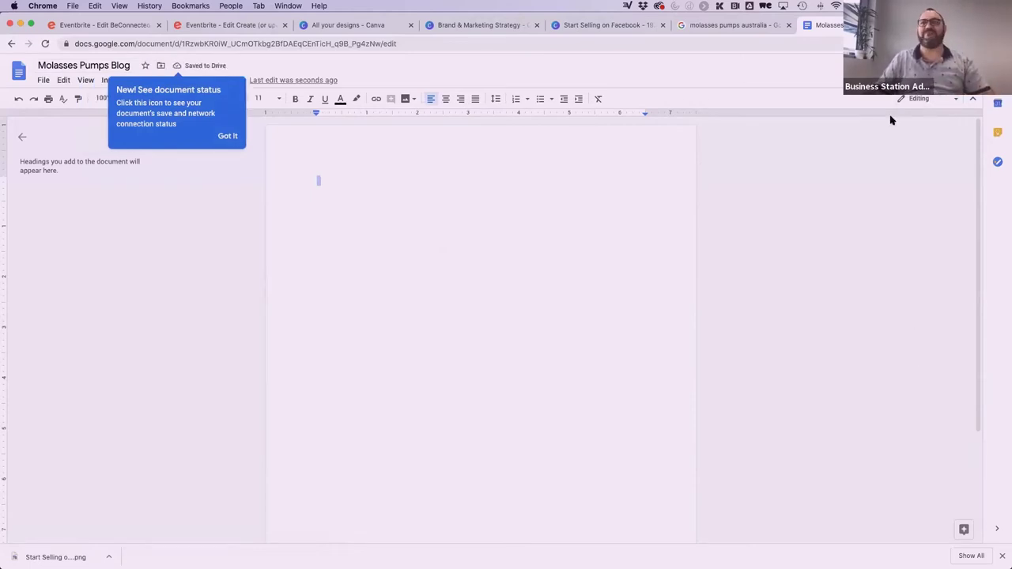
Review the molasses pumps search results, open the Ballard Industrial: Molasses Pumps website and select its web address
left_click(707, 26)
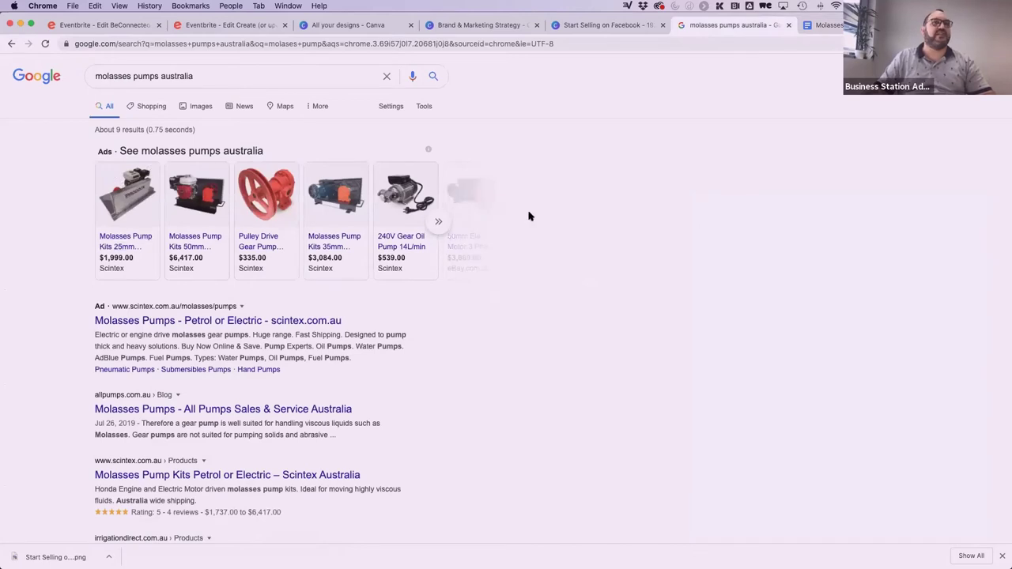
scroll(540, 380, "down", 2)
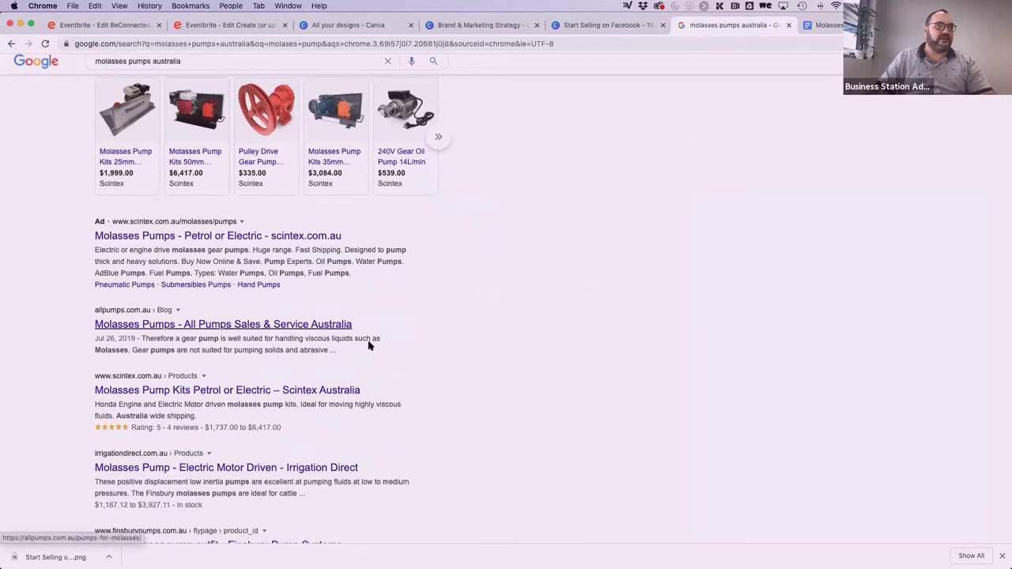
scroll(378, 340, "down", 6)
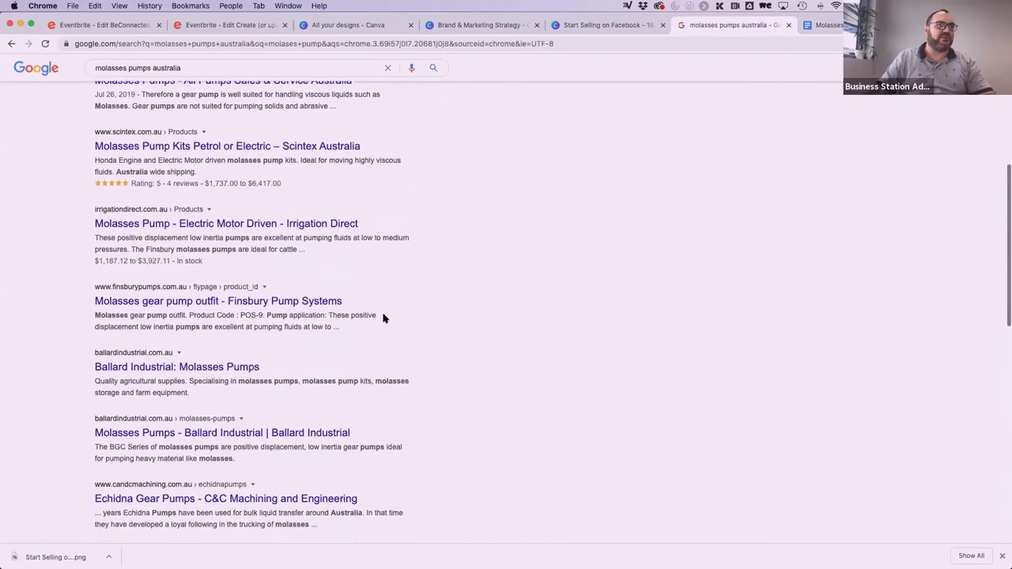
scroll(384, 318, "up", 6)
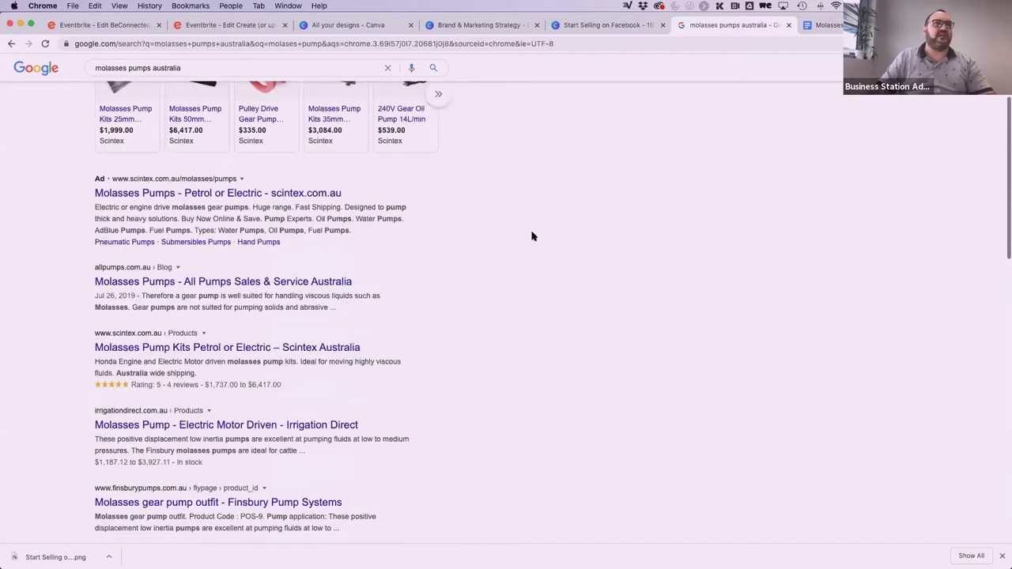
scroll(532, 236, "up", 3)
scroll(492, 379, "down", 5)
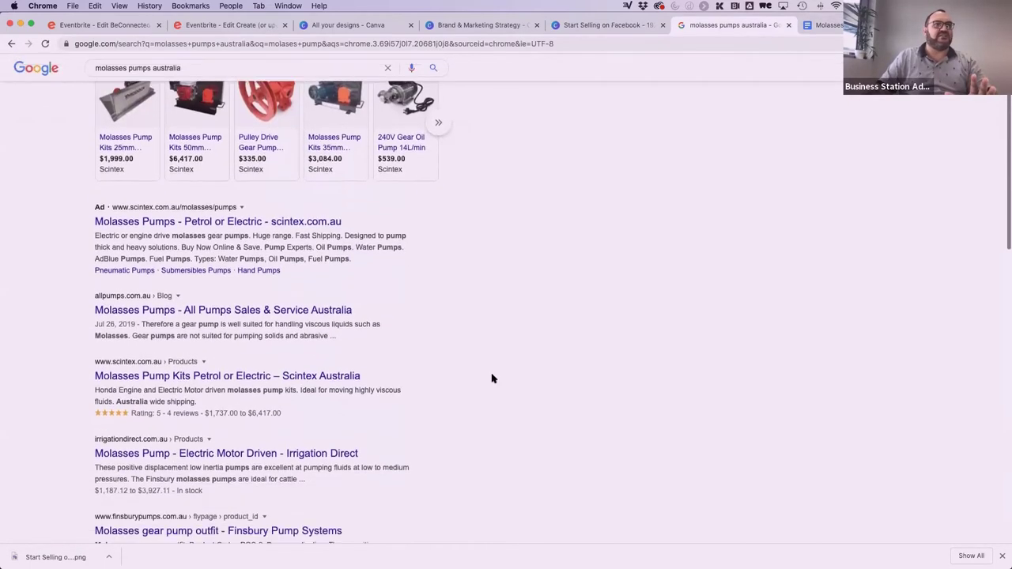
scroll(492, 379, "down", 5)
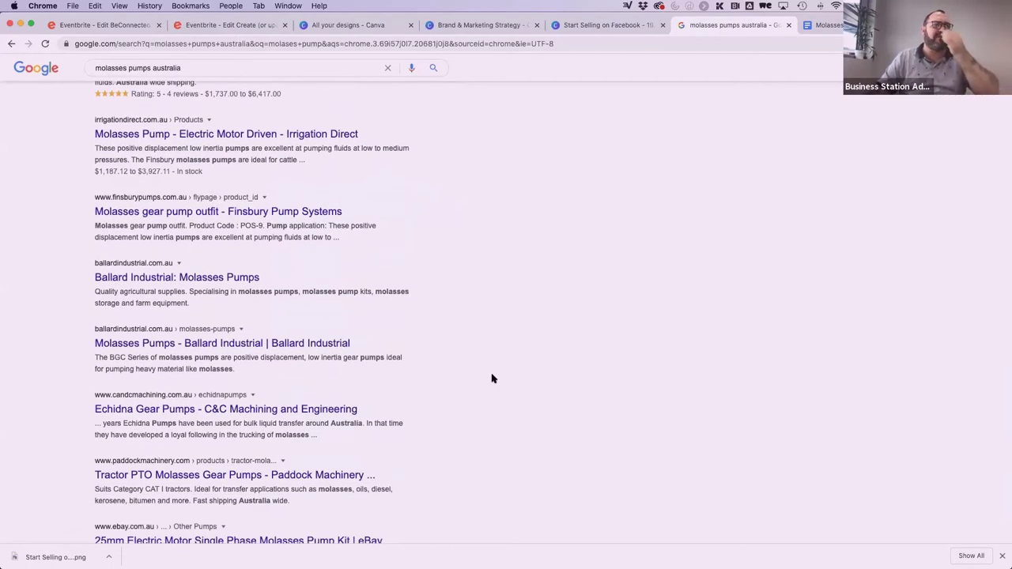
left_click(158, 277)
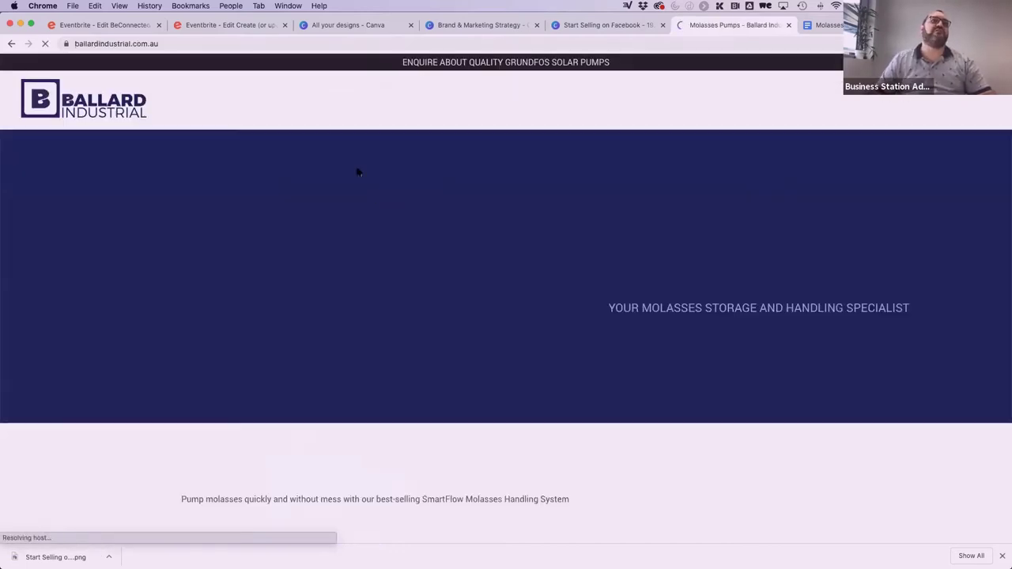
left_click(213, 43)
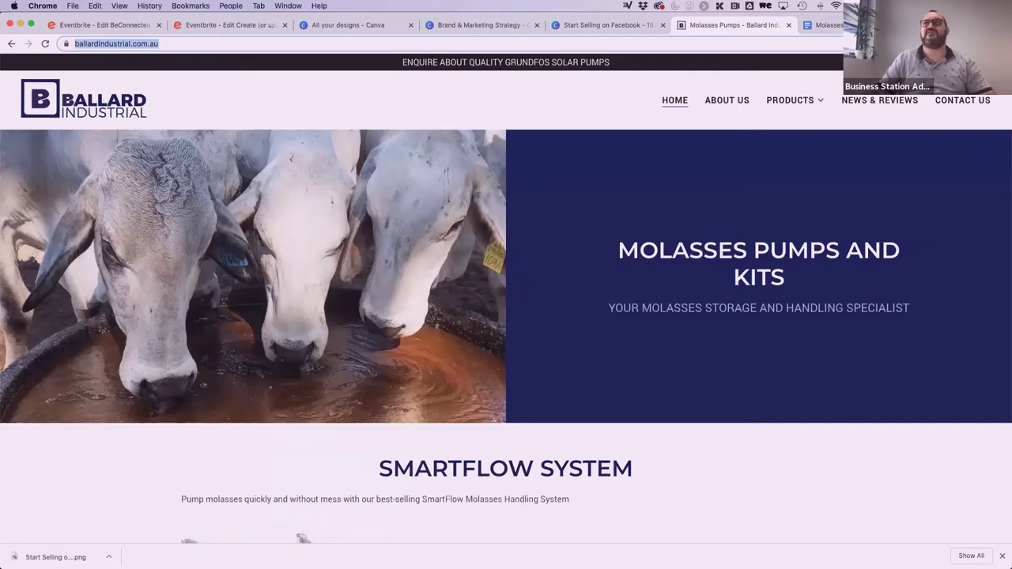
Search Google for "ads" in a new browser tab
key("super+t")
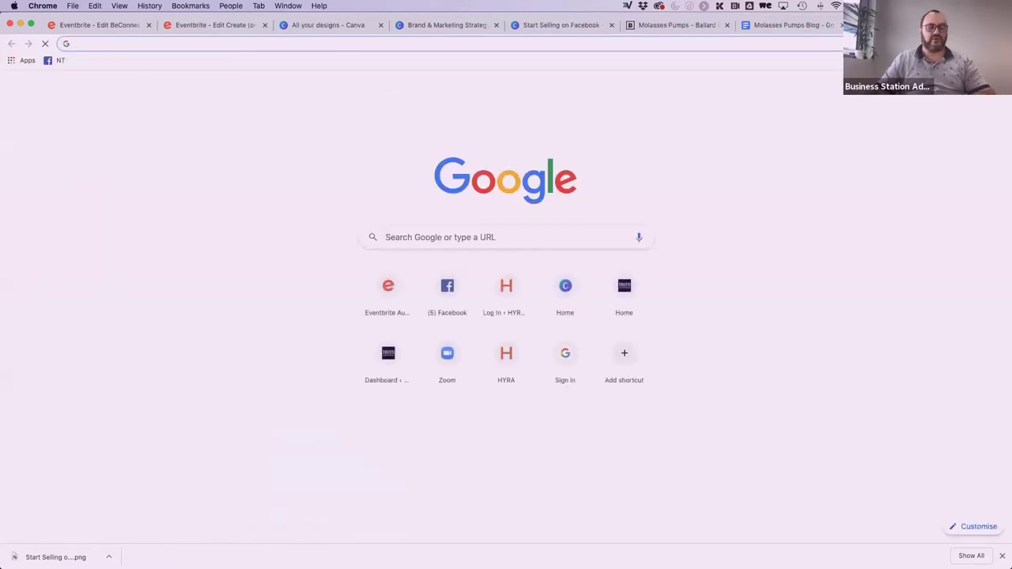
type("ads")
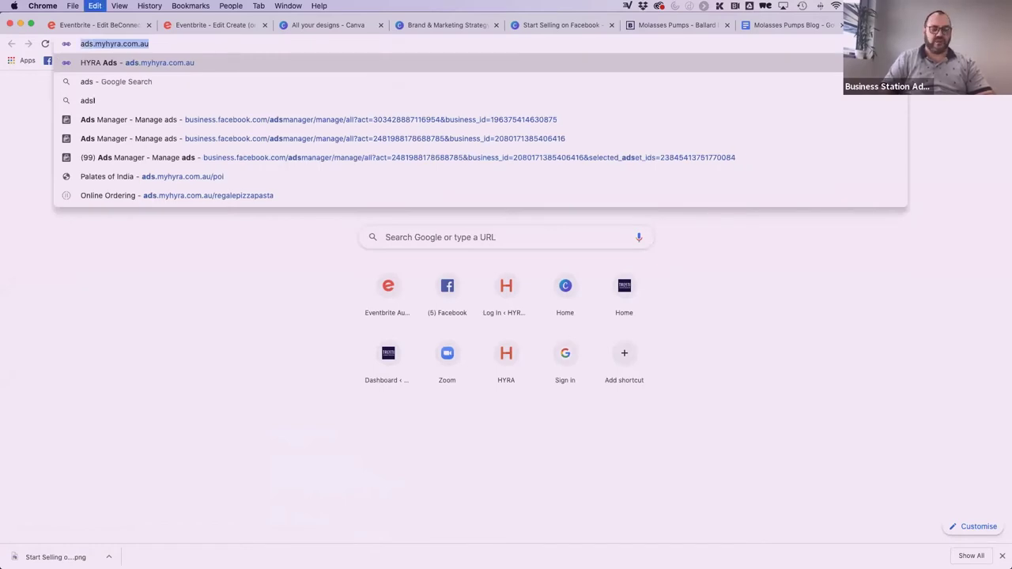
key("BackSpace")
key("BackSpace")
key("BackSpace")
key("BackSpace")
type("google.com")
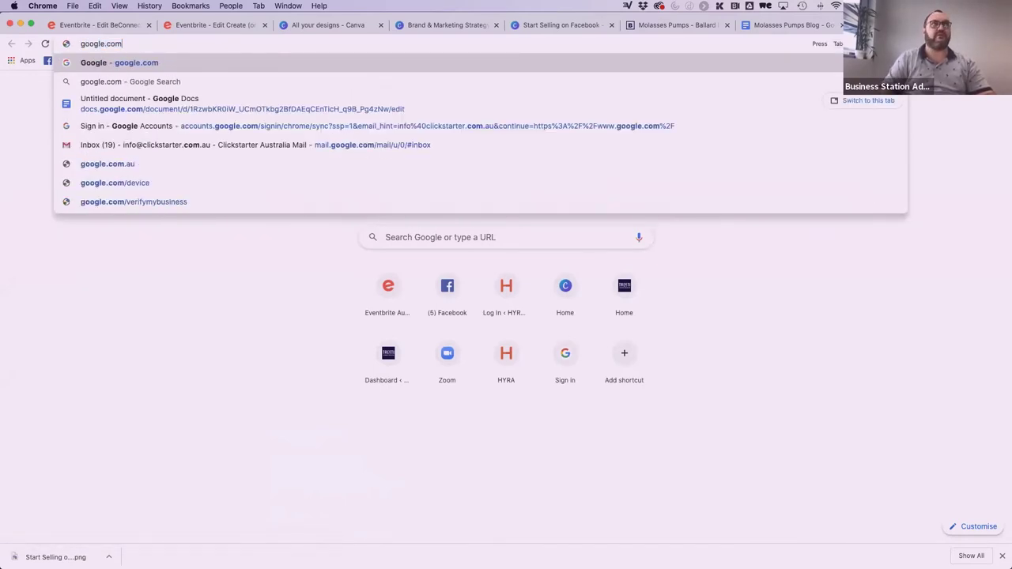
key("Tab")
type("ads")
key("Return")
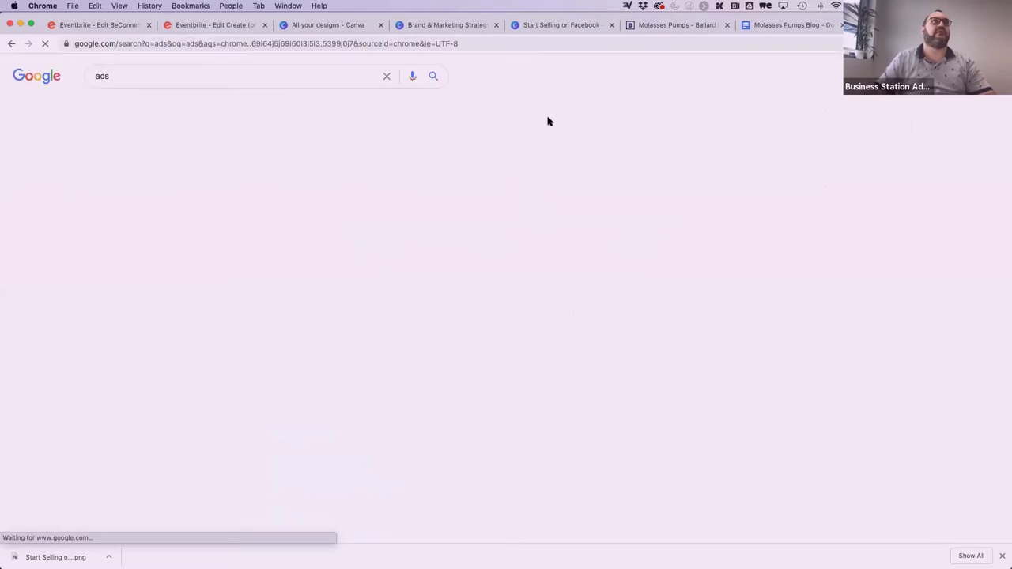
Open the Google Ads homepage from the search results and get started to reach the account selection
left_click(155, 336)
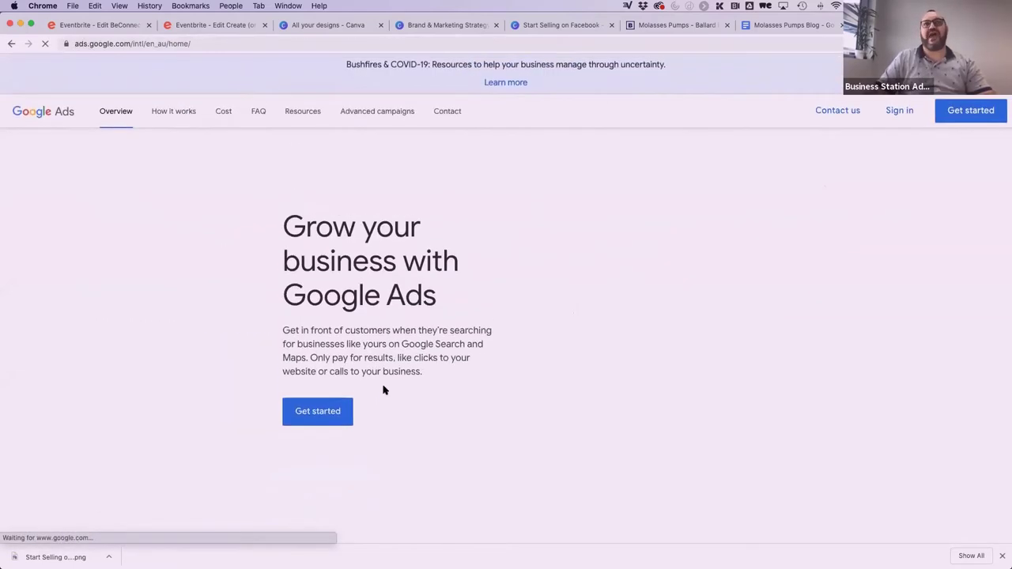
scroll(504, 134, "down", 1)
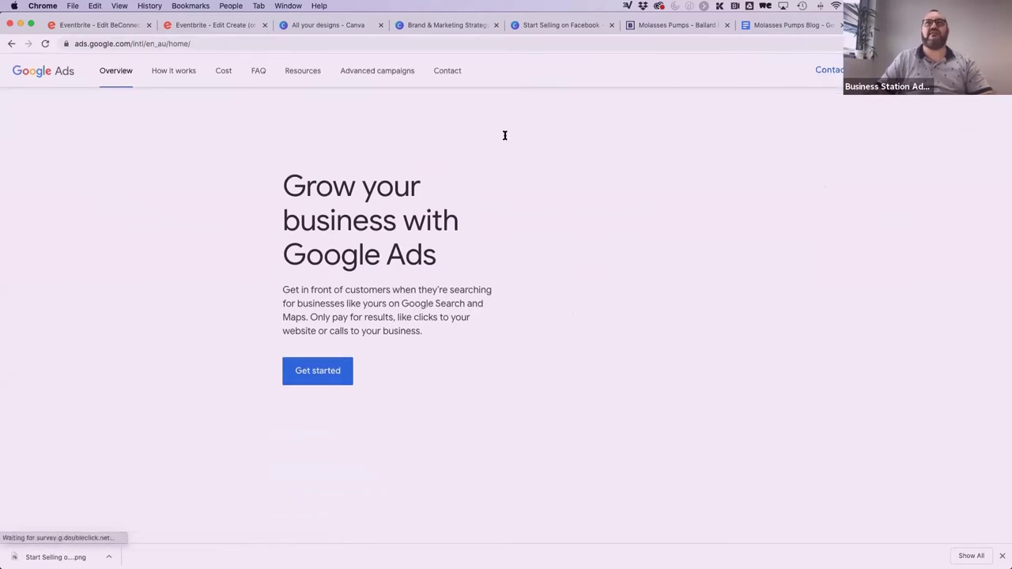
left_click(334, 375)
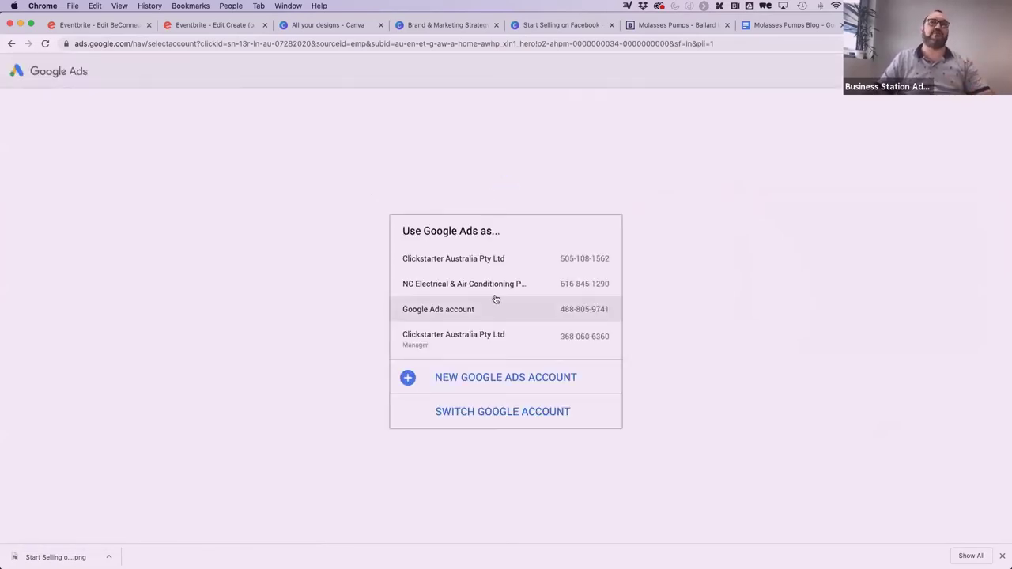
Reselect the Google account for Google Ads and enter the first Clickstarter Australia Pty Ltd ads account
left_click(462, 262)
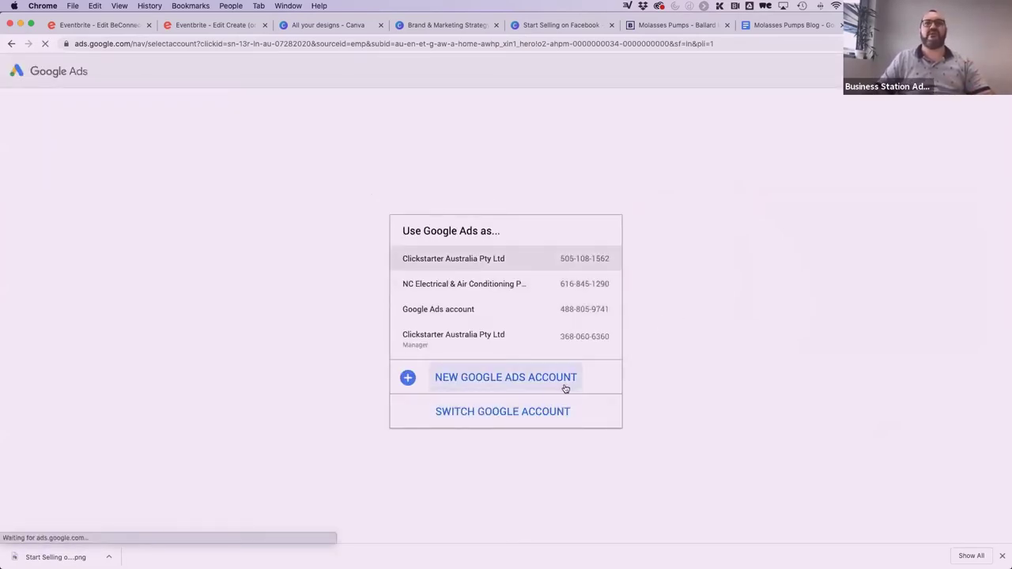
left_click(497, 412)
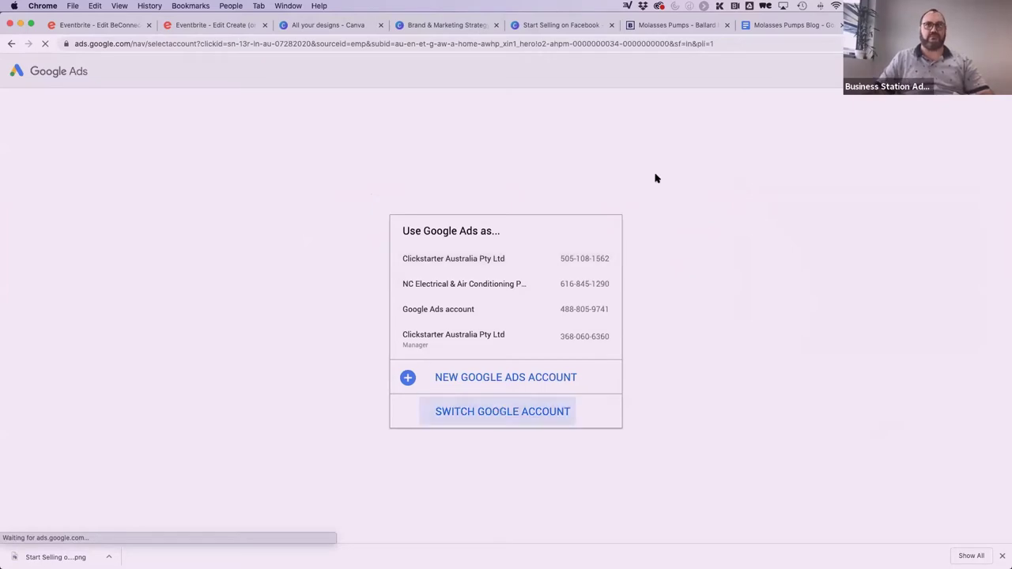
left_click(447, 165)
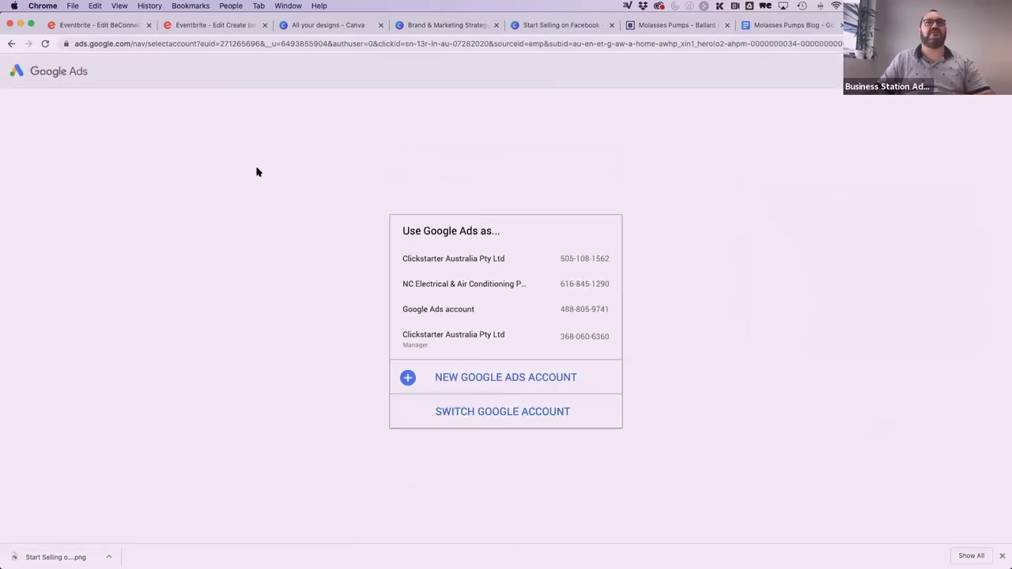
left_click(452, 257)
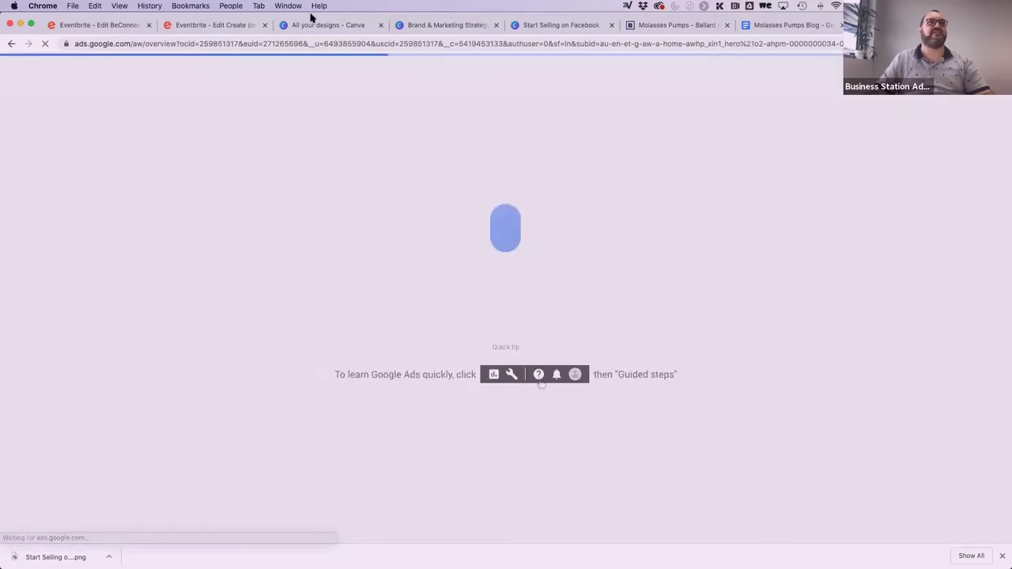
left_click(984, 43)
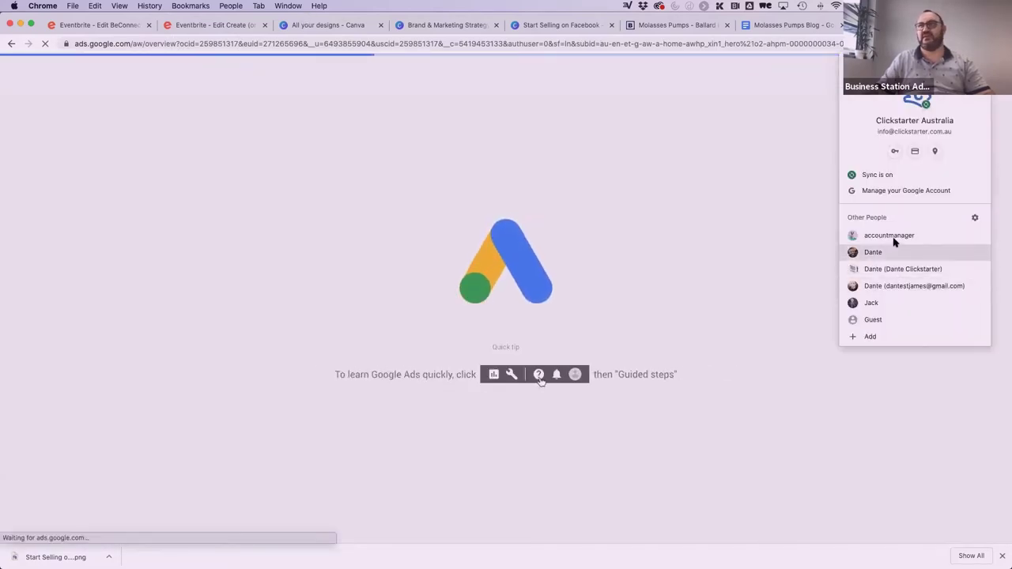
left_click(873, 253)
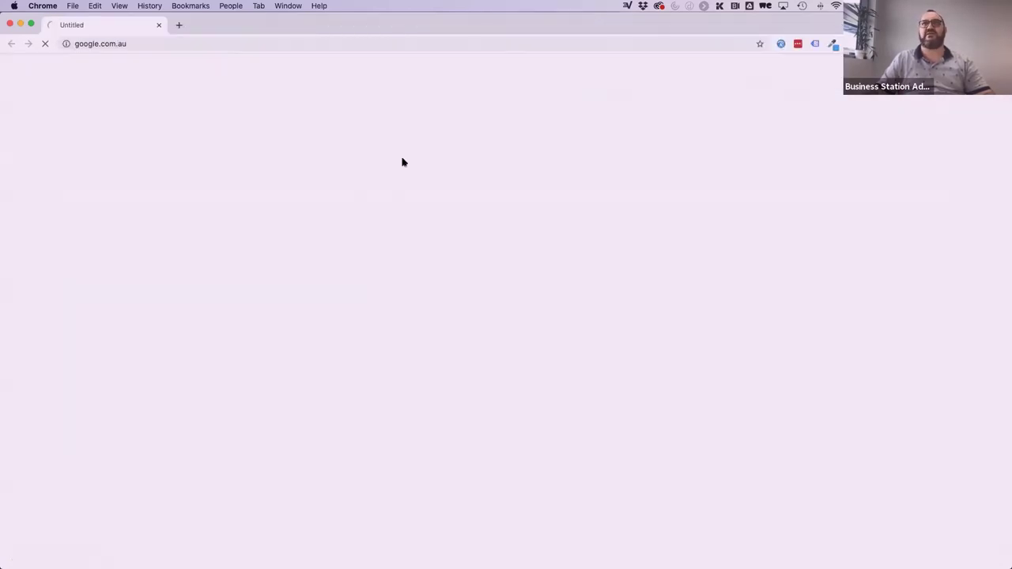
left_click(8, 24)
left_click(288, 6)
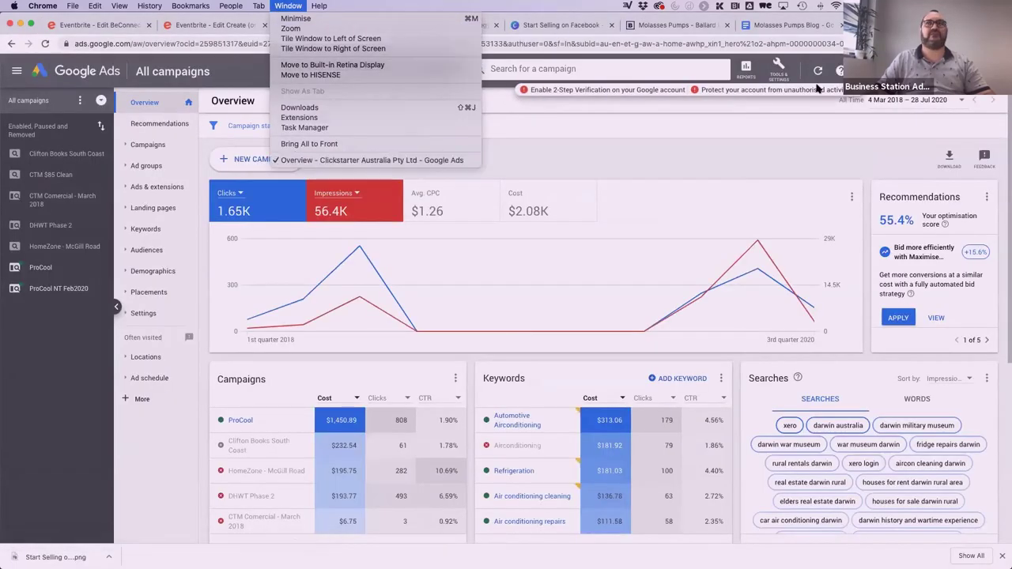
left_click(797, 145)
Open ads.google.com in a new browser tab
key("super+n")
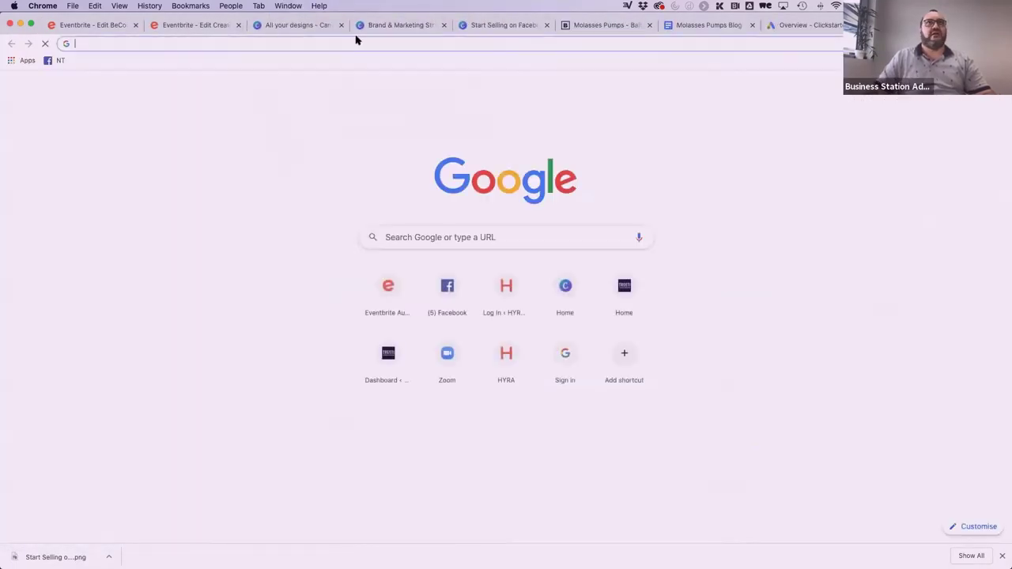
type("ads")
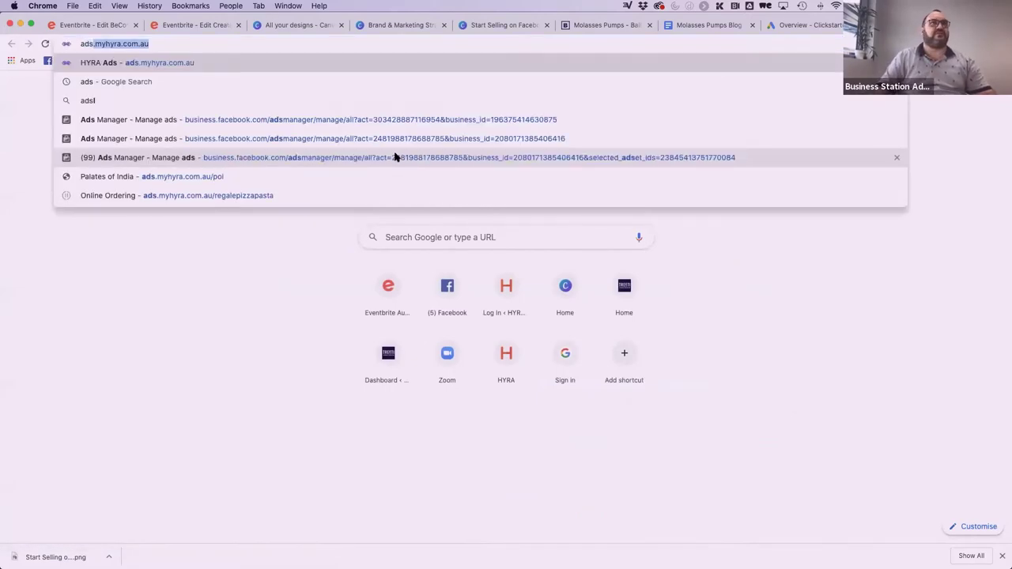
type(".gogl")
key("BackSpace")
key("BackSpace")
key("BackSpace")
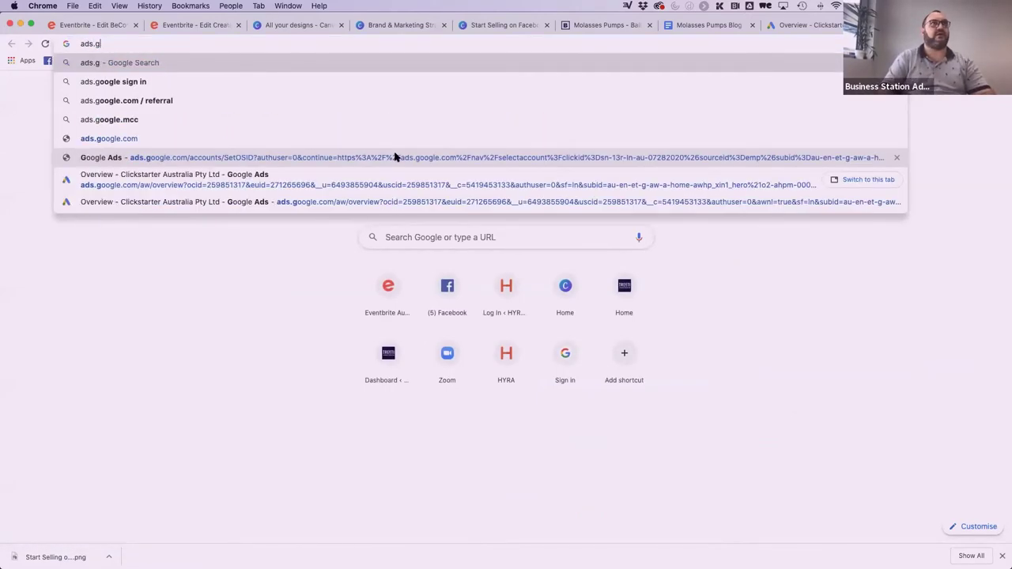
type("oogle.com")
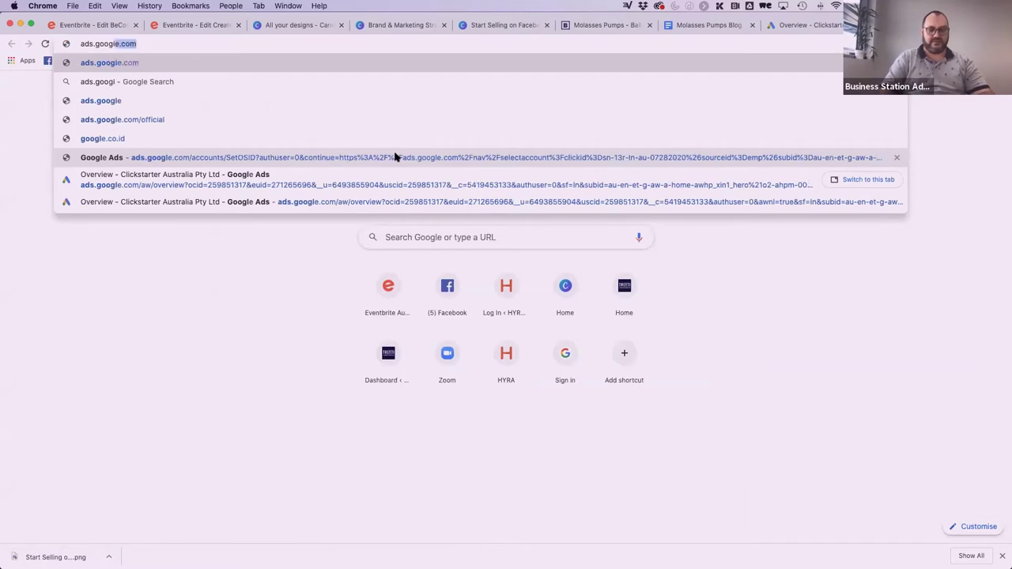
key("Return")
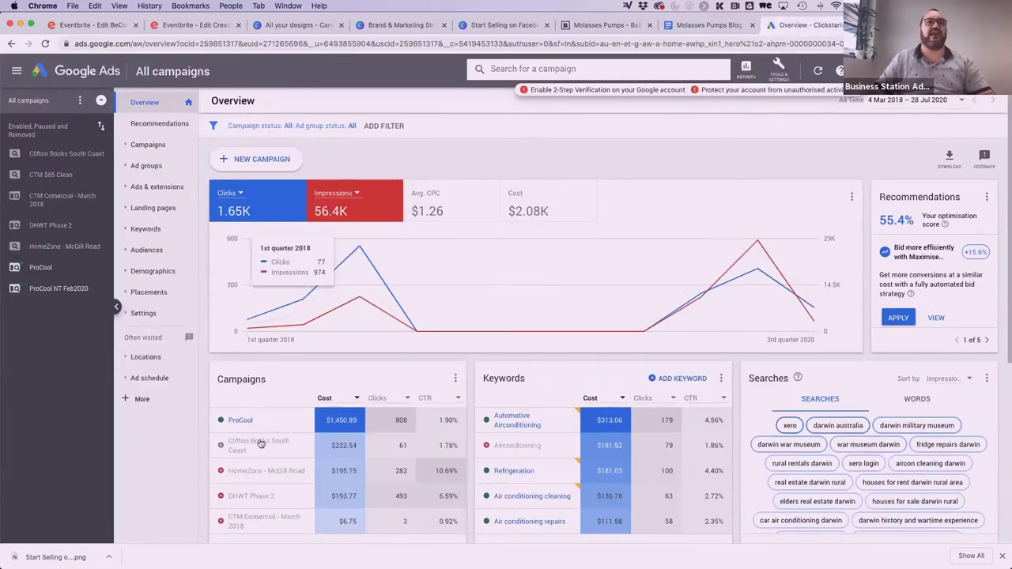
Return to the Clickstarter Australia account overview, open Keyword Planner and dismiss the notifications
left_click(778, 75)
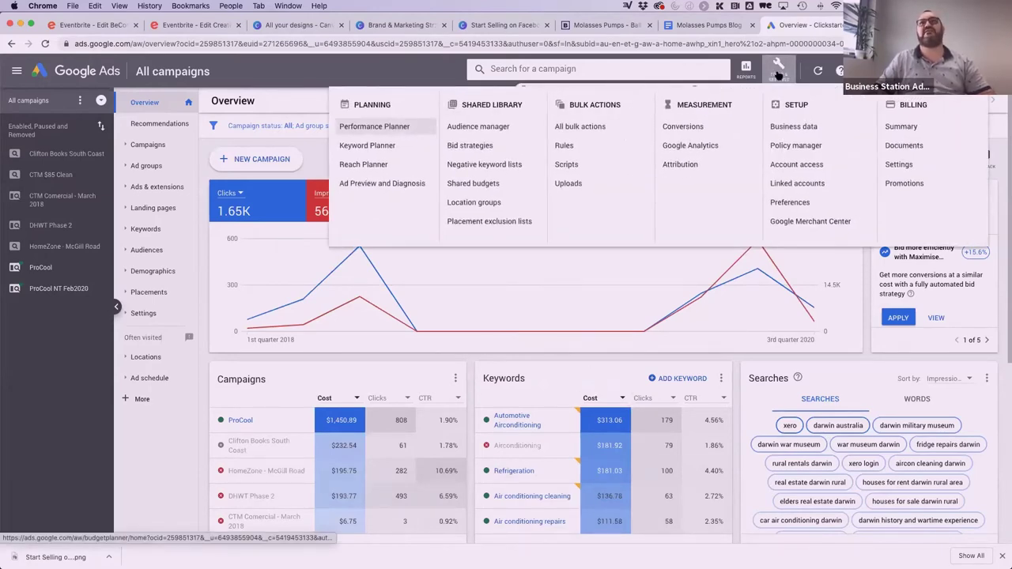
left_click(362, 146)
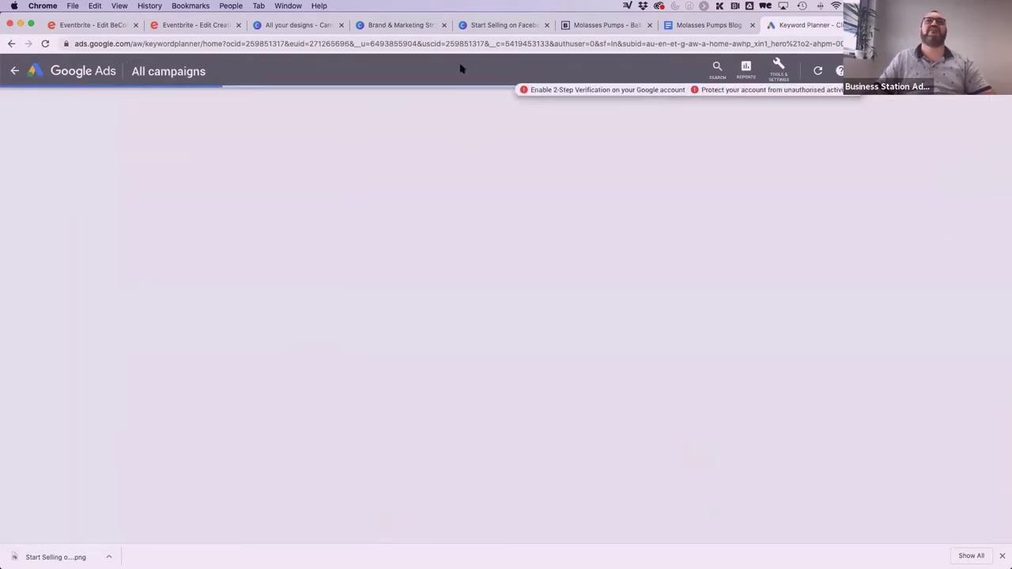
left_click(862, 70)
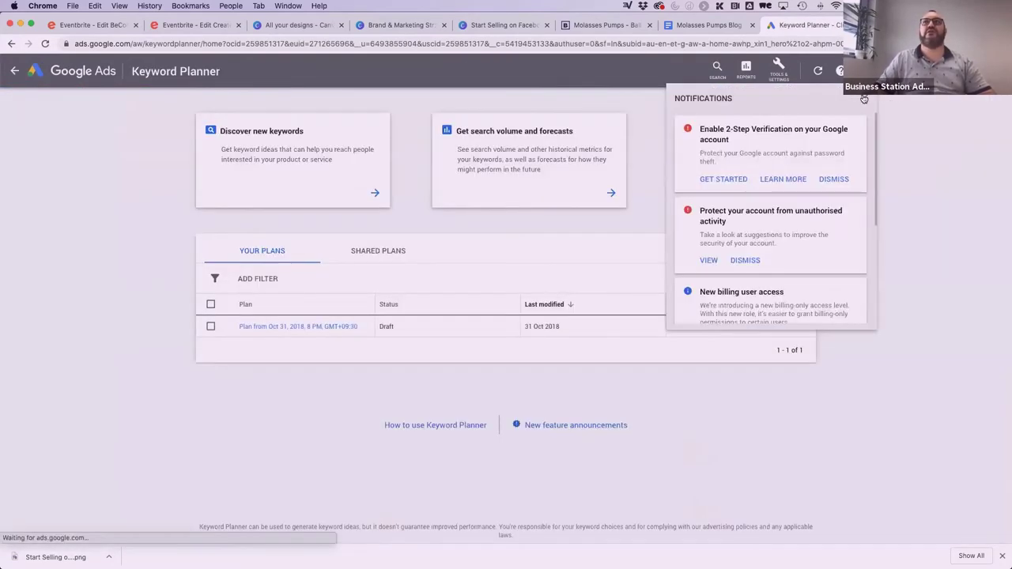
left_click(579, 101)
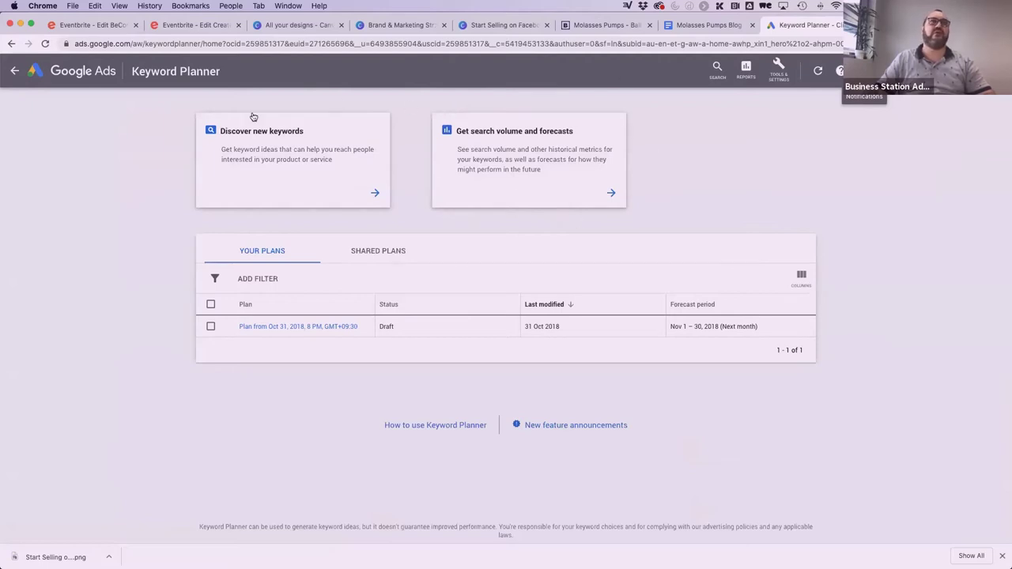
left_click(374, 194)
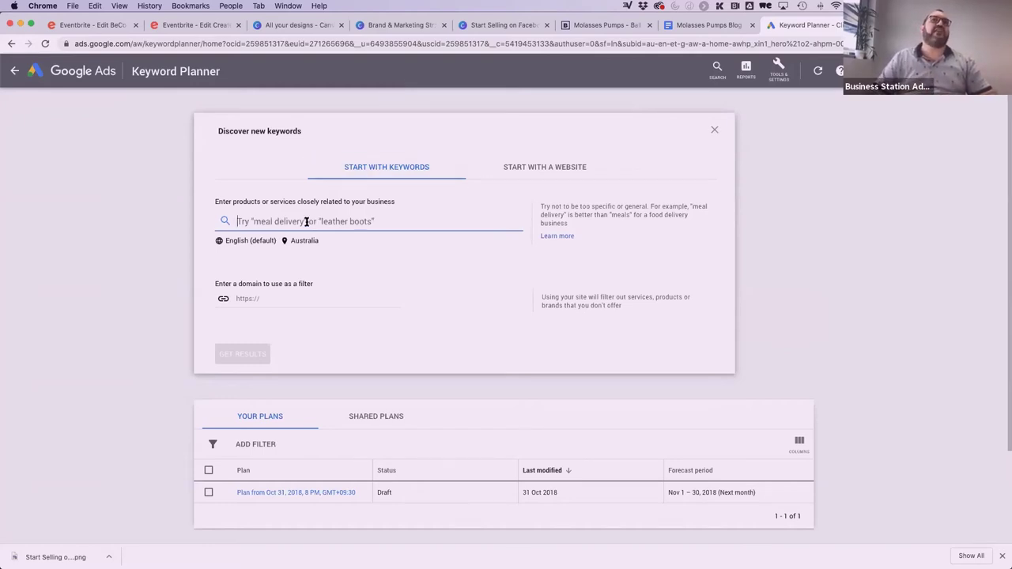
left_click(500, 174)
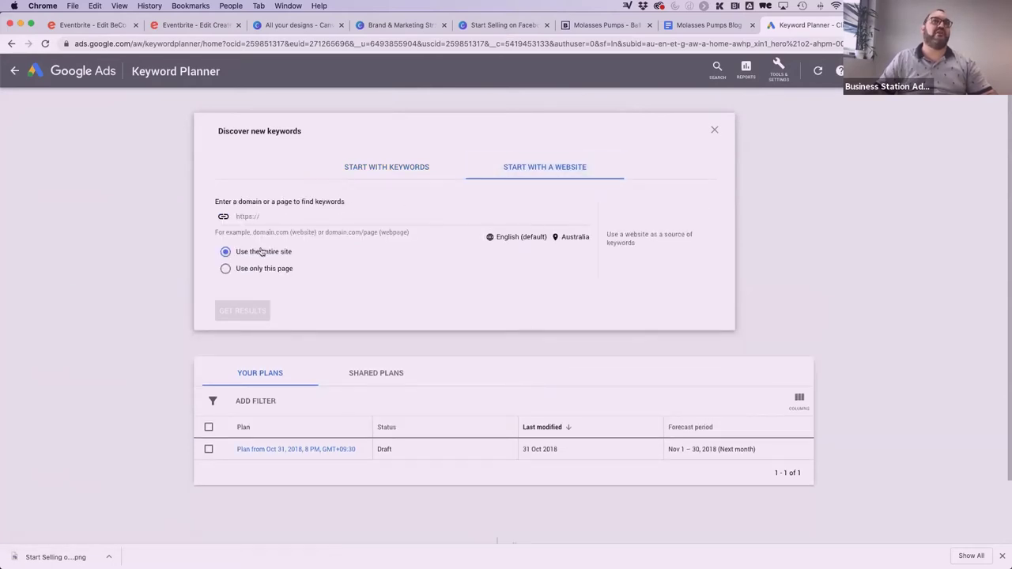
left_click(259, 215)
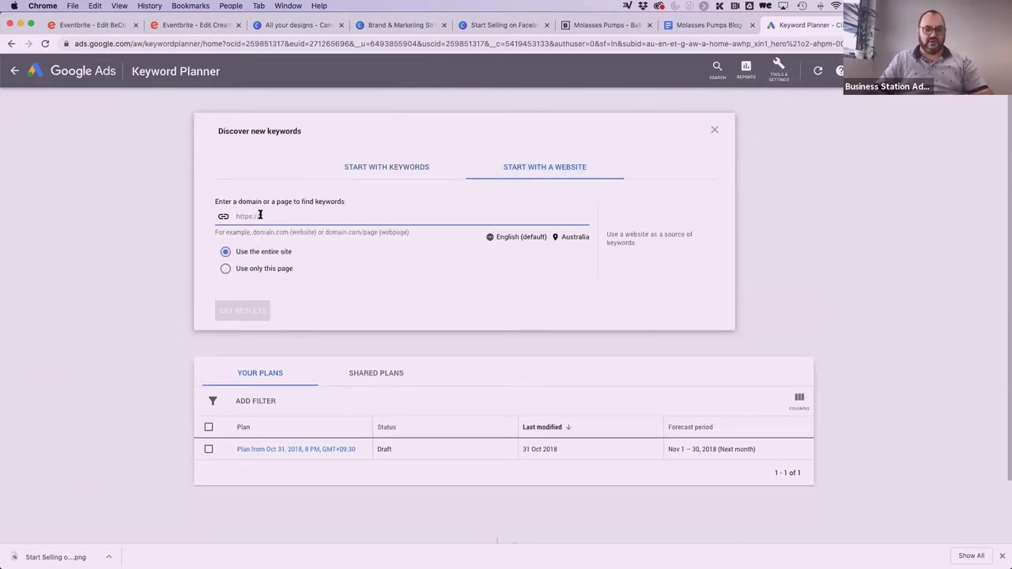
type("https://ballardindustrial.com.au/")
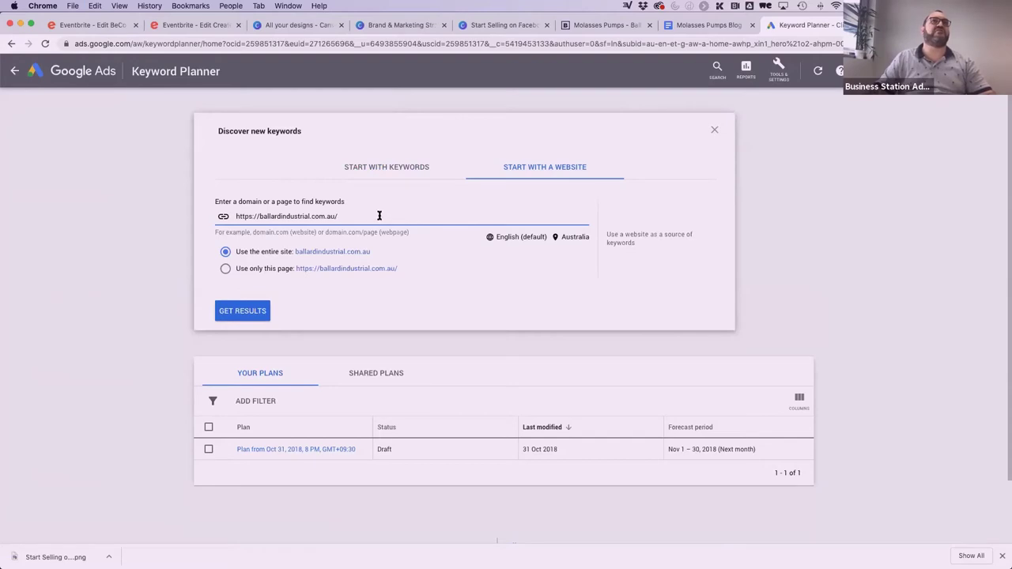
left_click(265, 311)
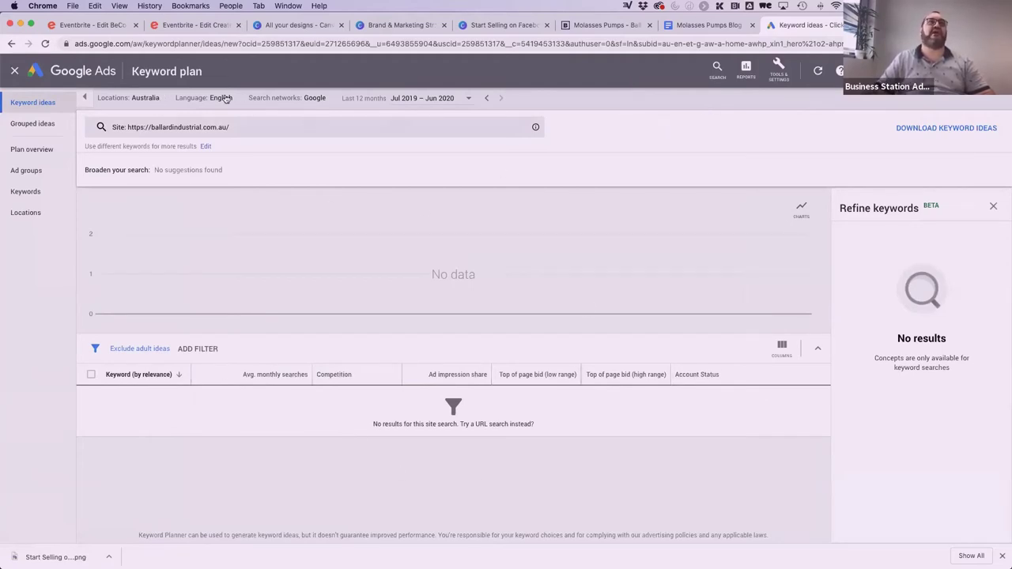
Reopen the website search for editing and set the keyword date range to All available
left_click(257, 128)
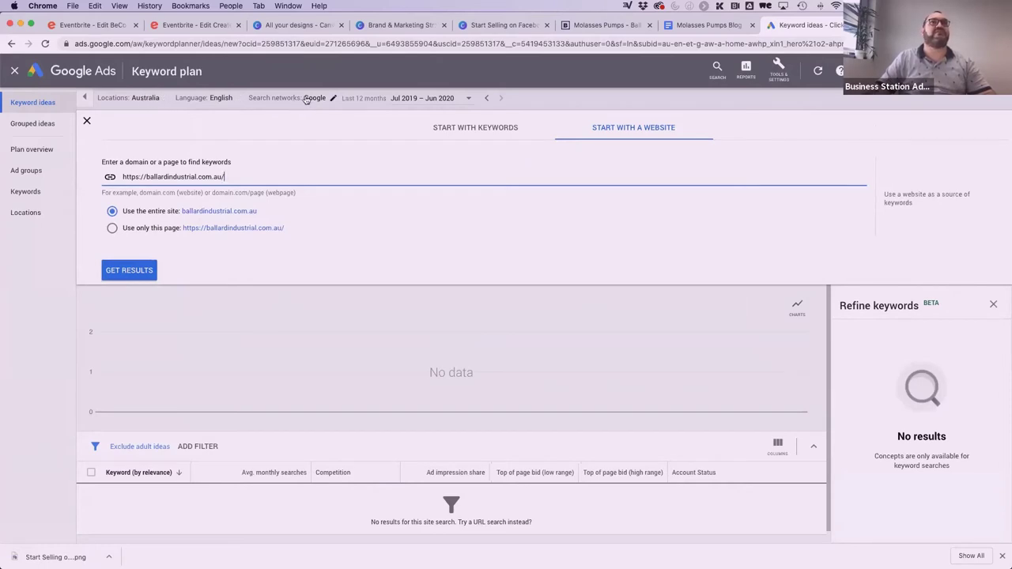
left_click(470, 101)
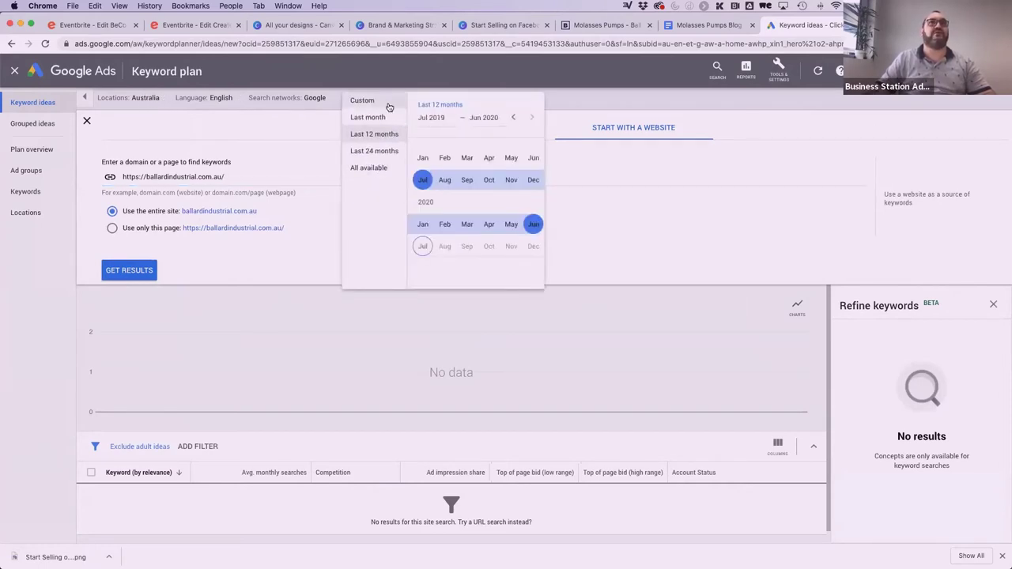
left_click(371, 169)
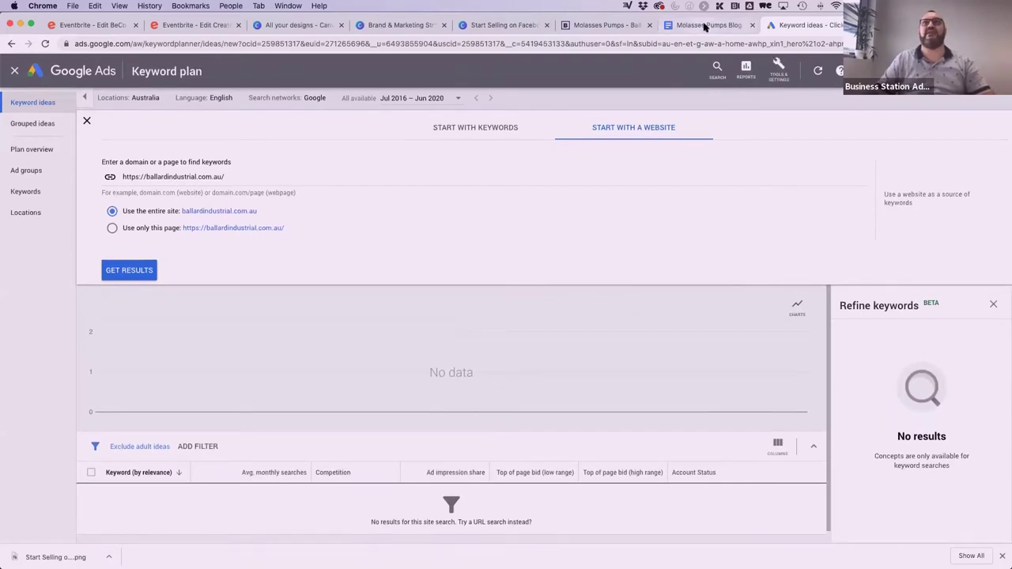
Go back to the molasses pumps australia search results, open the All Pumps Sales & Service article and copy its web address
left_click(563, 26)
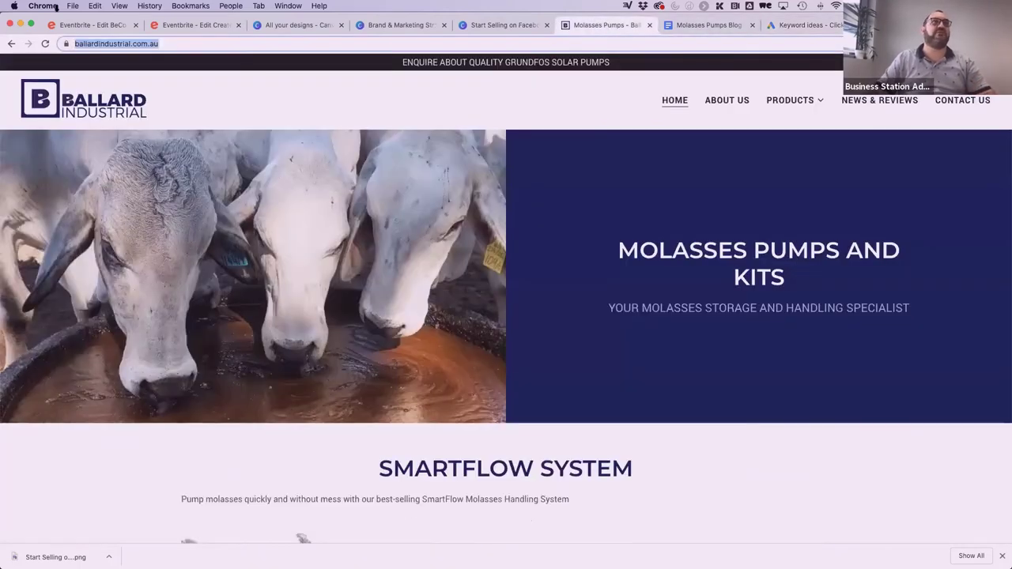
left_click(9, 44)
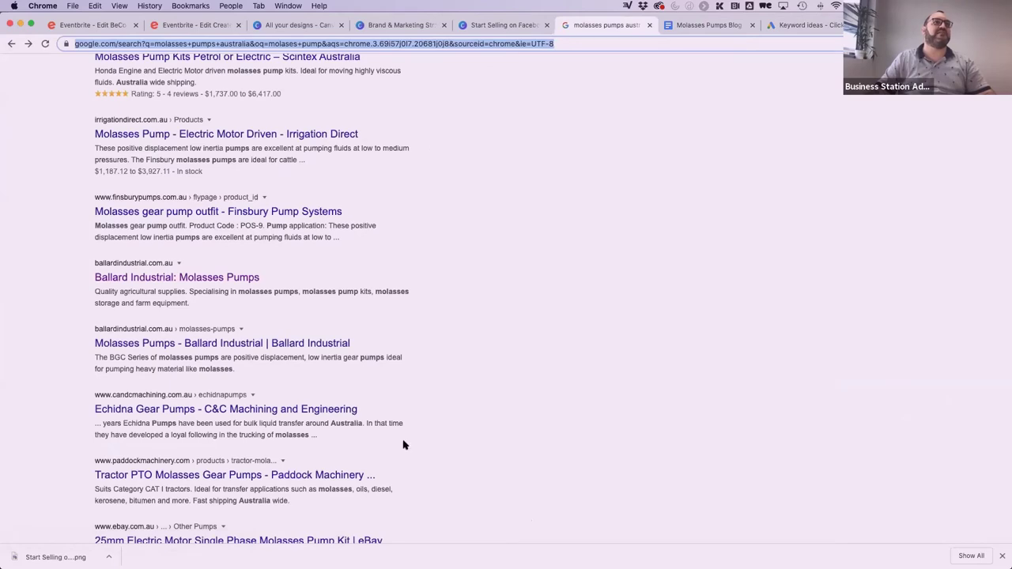
scroll(403, 445, "down", 5)
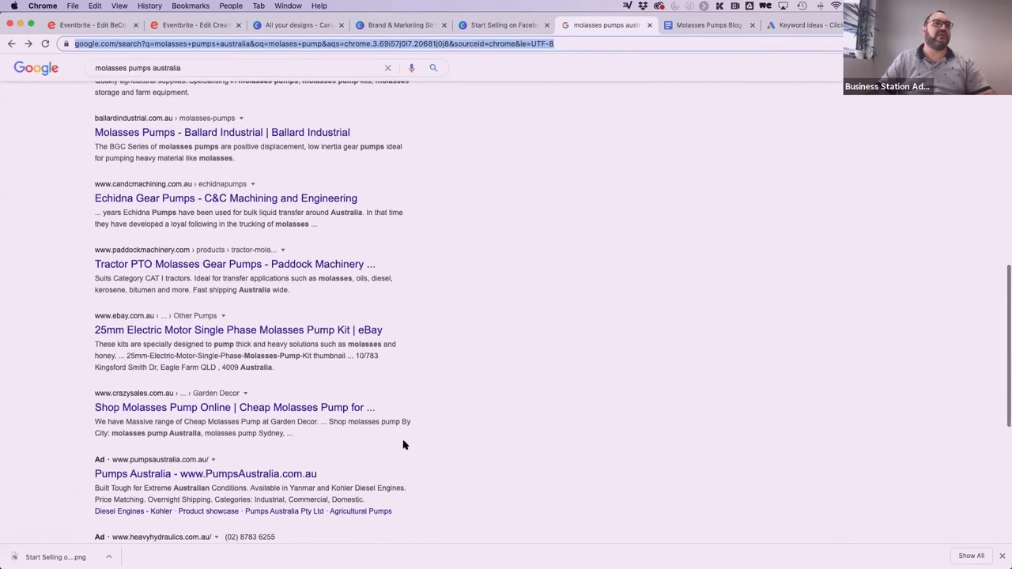
scroll(393, 400, "down", 2)
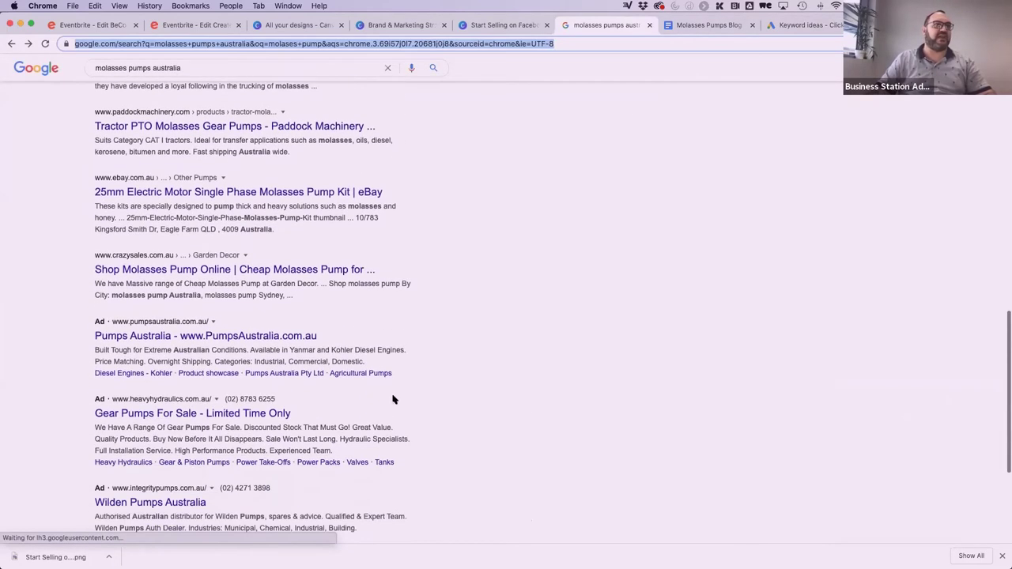
scroll(392, 419, "down", 5)
scroll(390, 420, "up", 15)
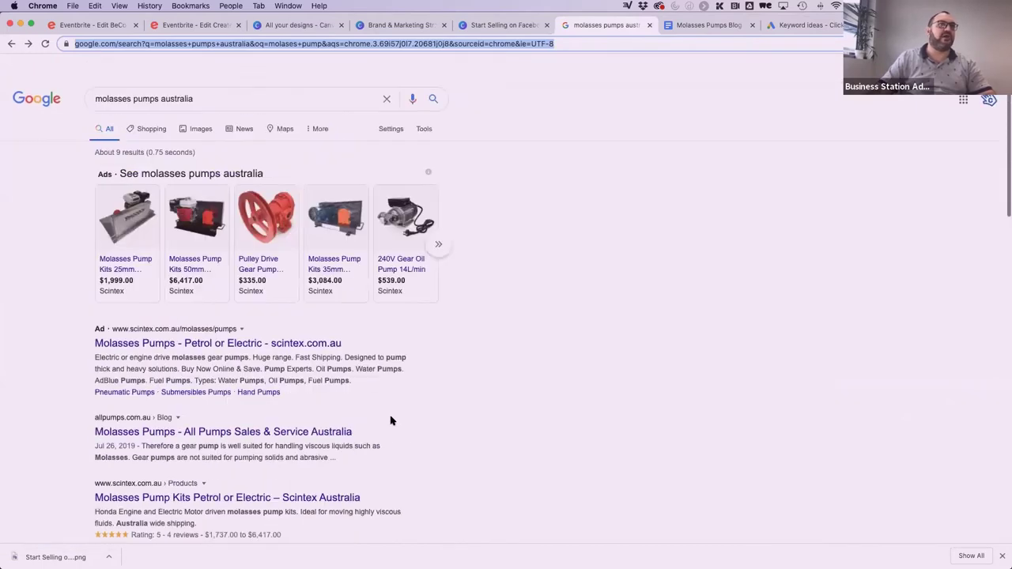
scroll(389, 420, "down", 3)
left_click(245, 292)
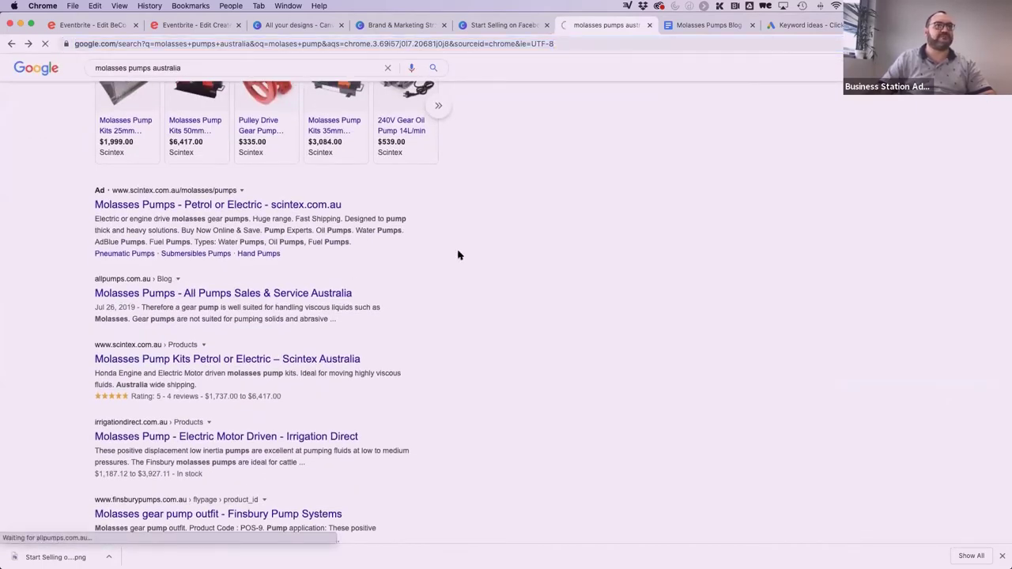
left_click(244, 44)
key("super+c")
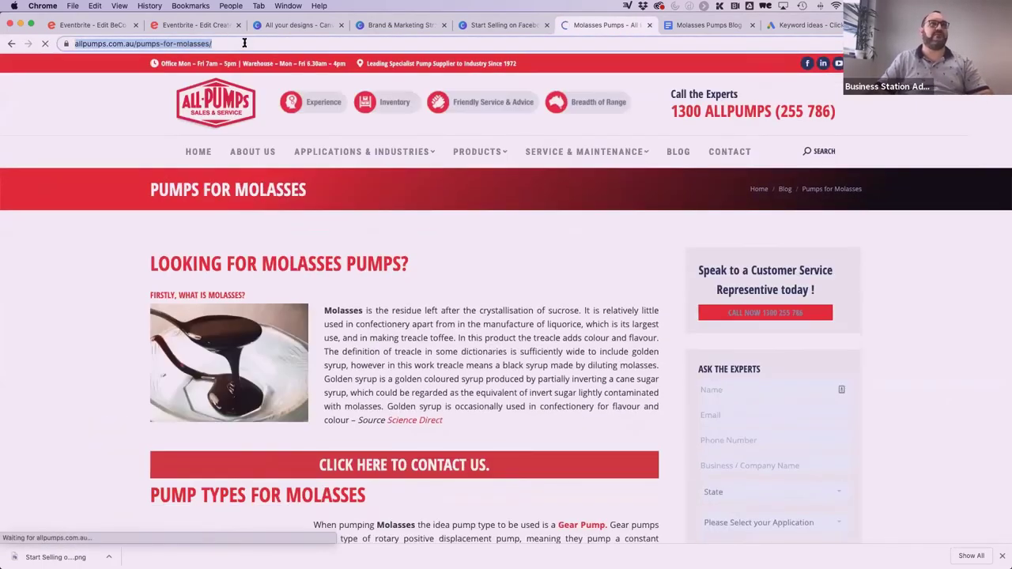
left_click(798, 25)
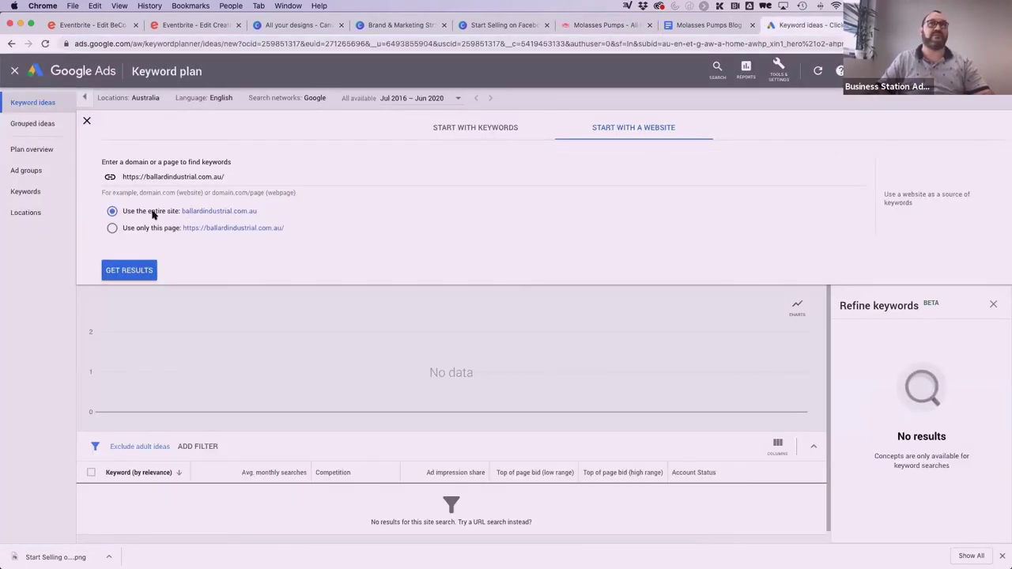
left_click(112, 229)
triple_click(246, 175)
key("super+v")
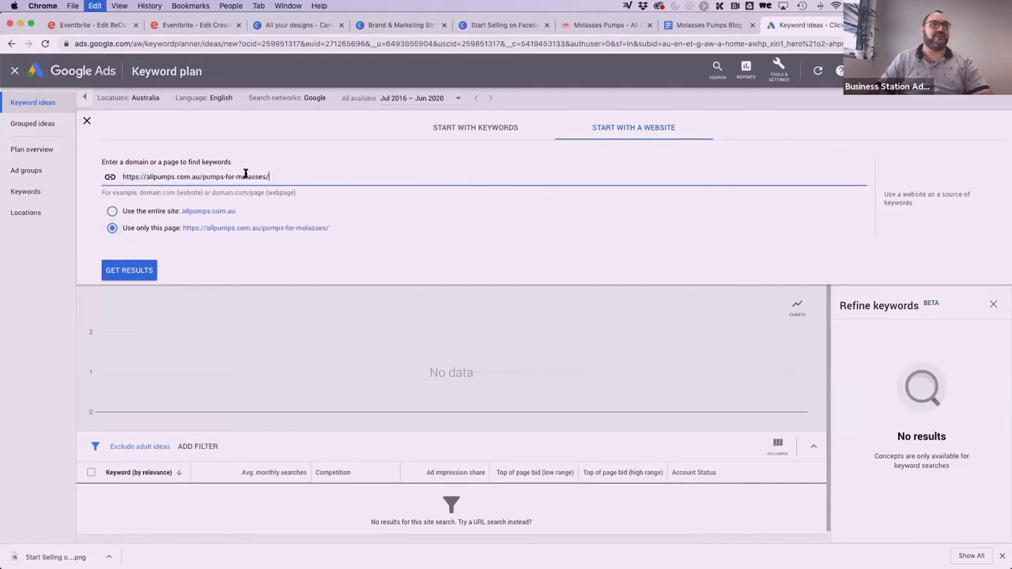
left_click(360, 204)
left_click(127, 272)
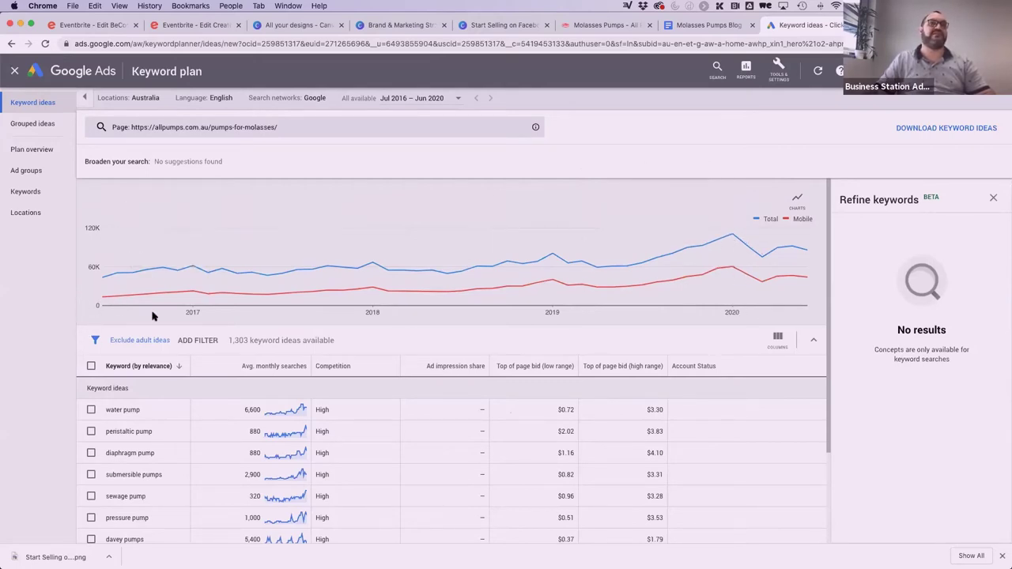
Sort the keyword ideas by average monthly searches from highest to lowest and advance to the second page of the list
scroll(152, 316, "down", 3)
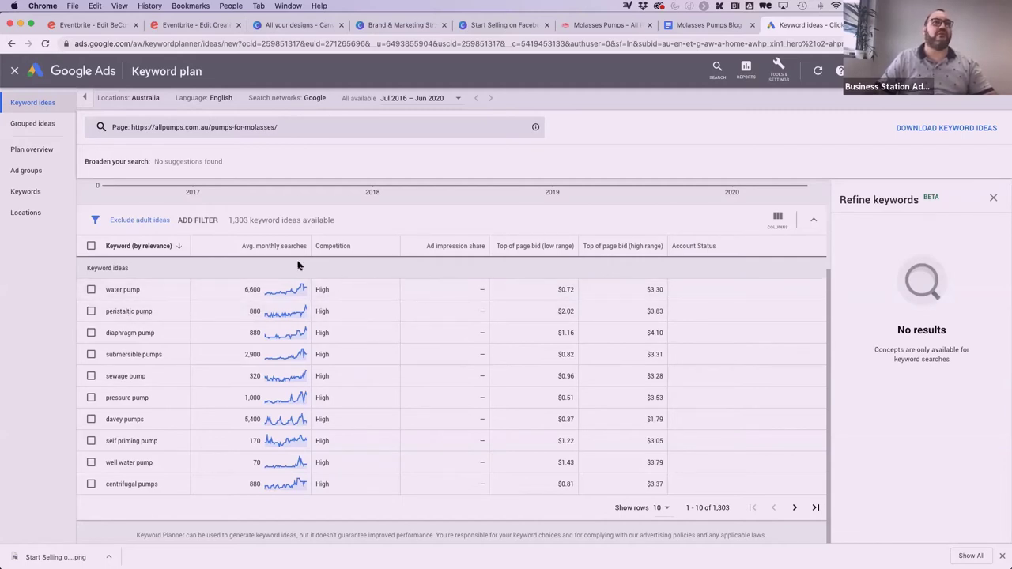
mouse_move(269, 249)
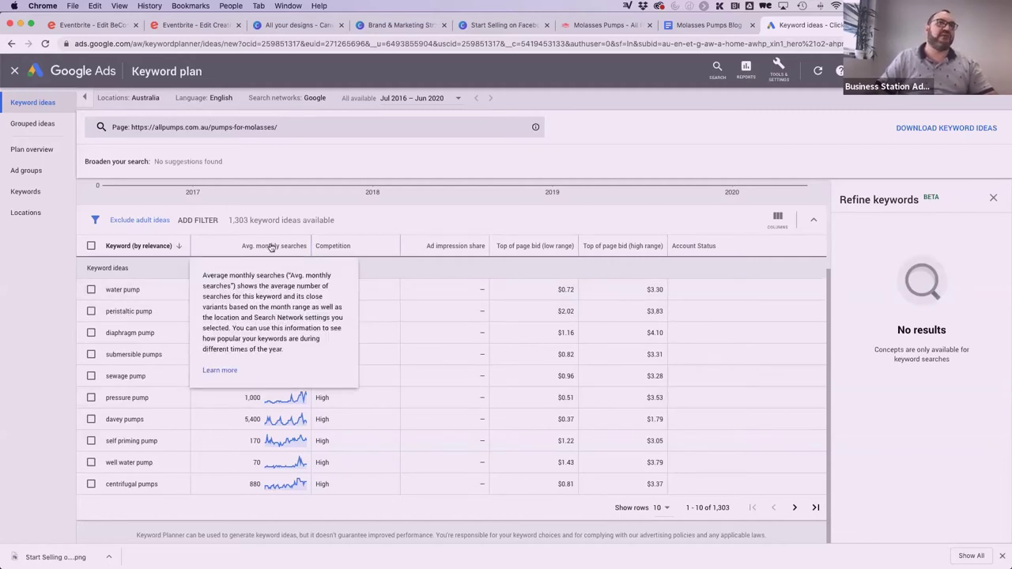
left_click(278, 248)
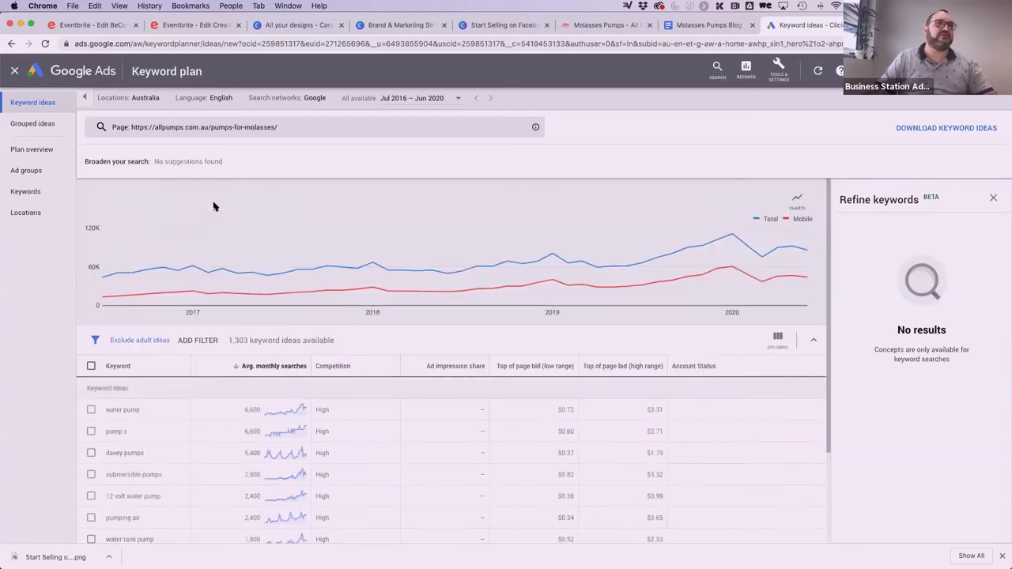
scroll(192, 340, "down", 3)
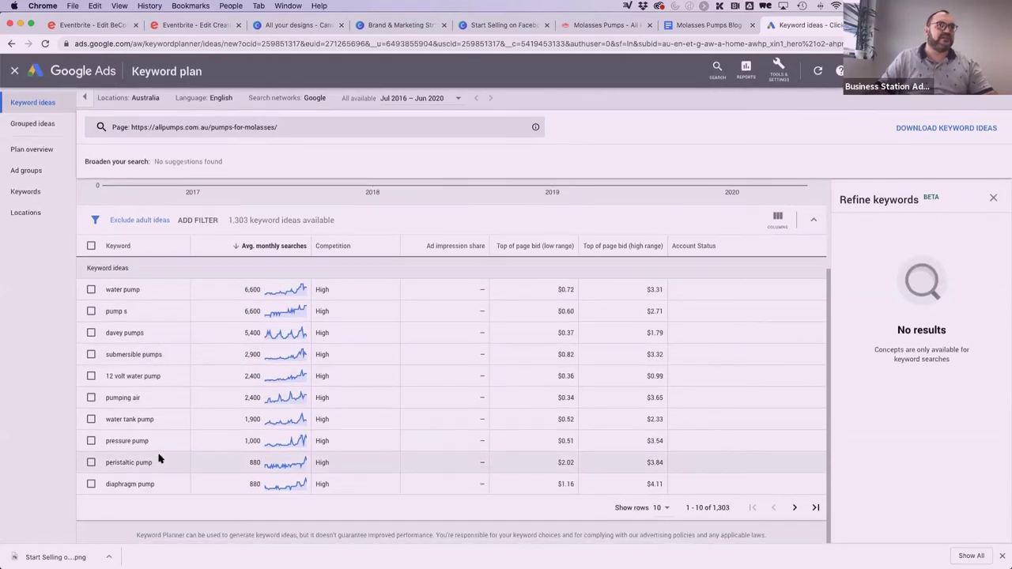
left_click(795, 508)
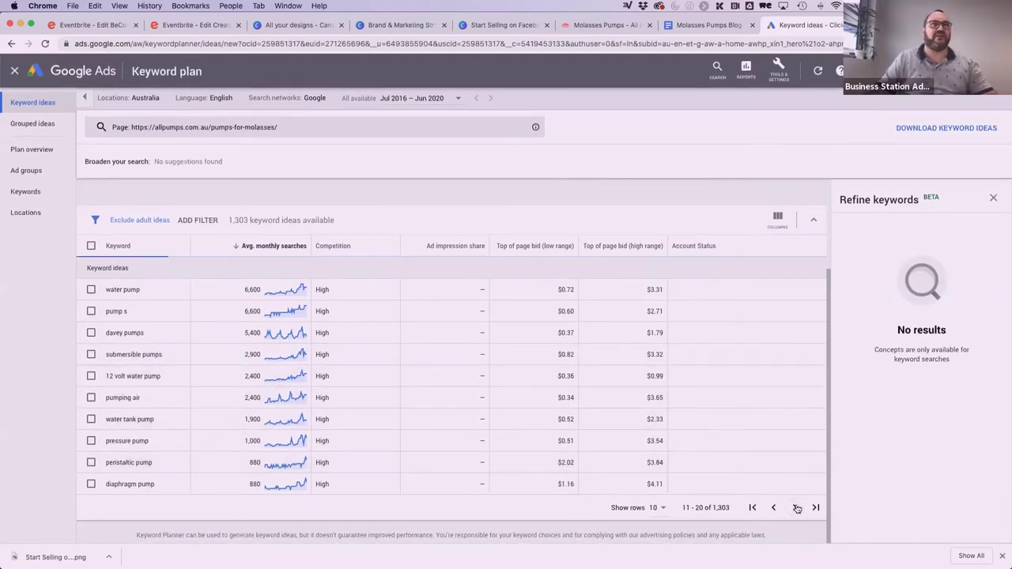
Go through the keyword ideas for the allpumps.com.au page and continue to the third page of the list
scroll(271, 398, "down", 3)
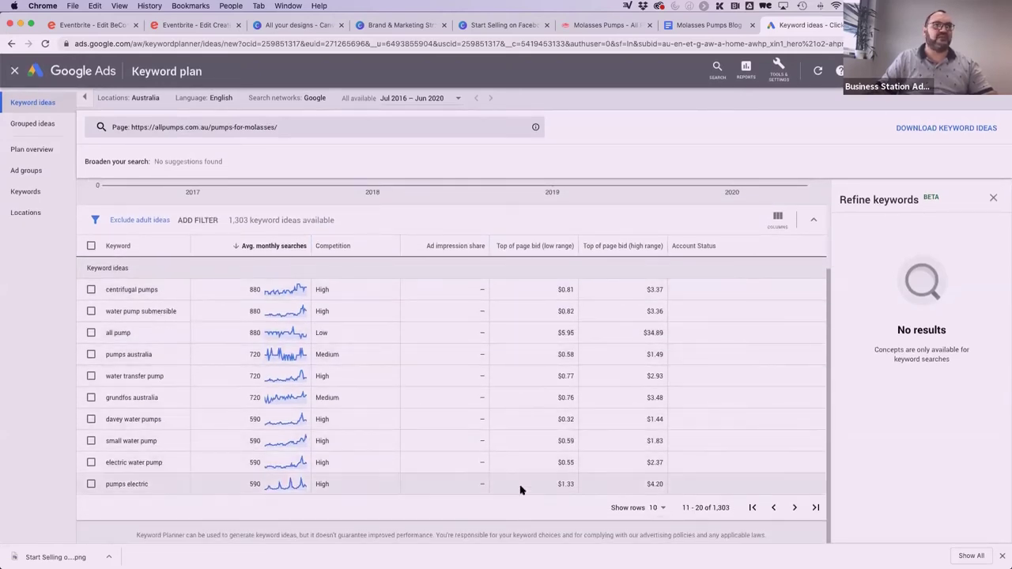
left_click(794, 507)
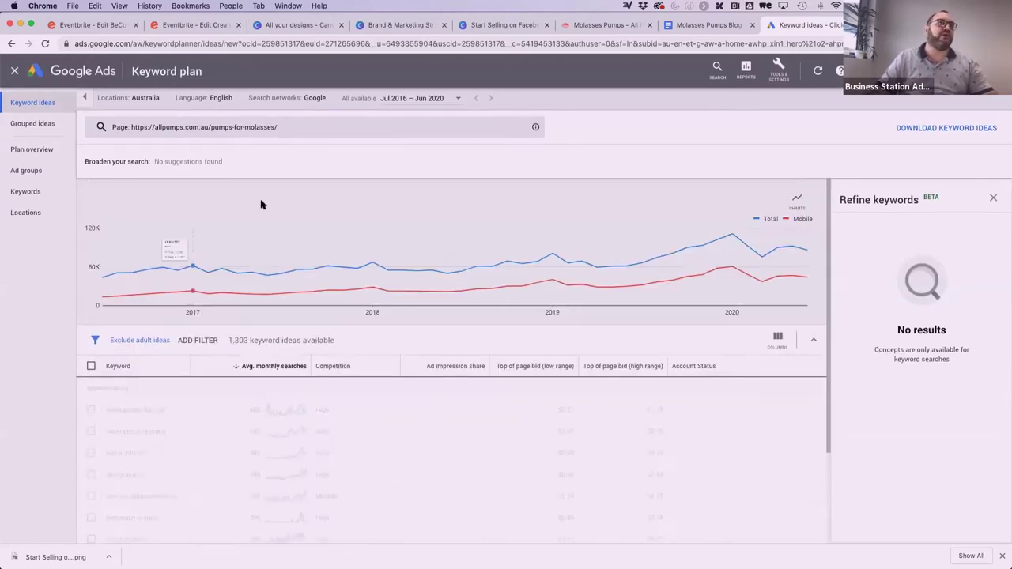
scroll(210, 423, "down", 3)
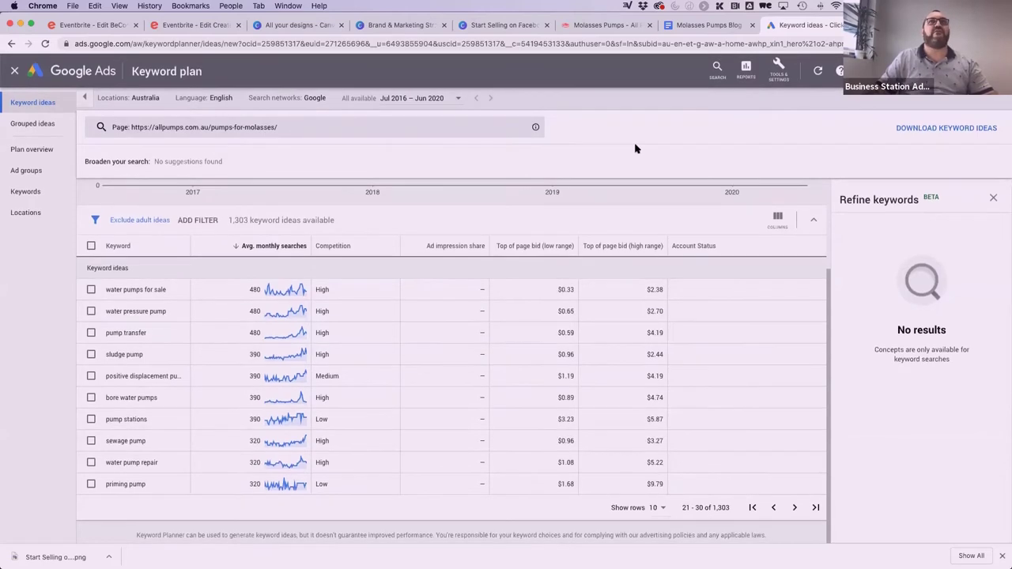
Reopen the search for editing, switch it to start with keywords and clear the domain filter
left_click(406, 134)
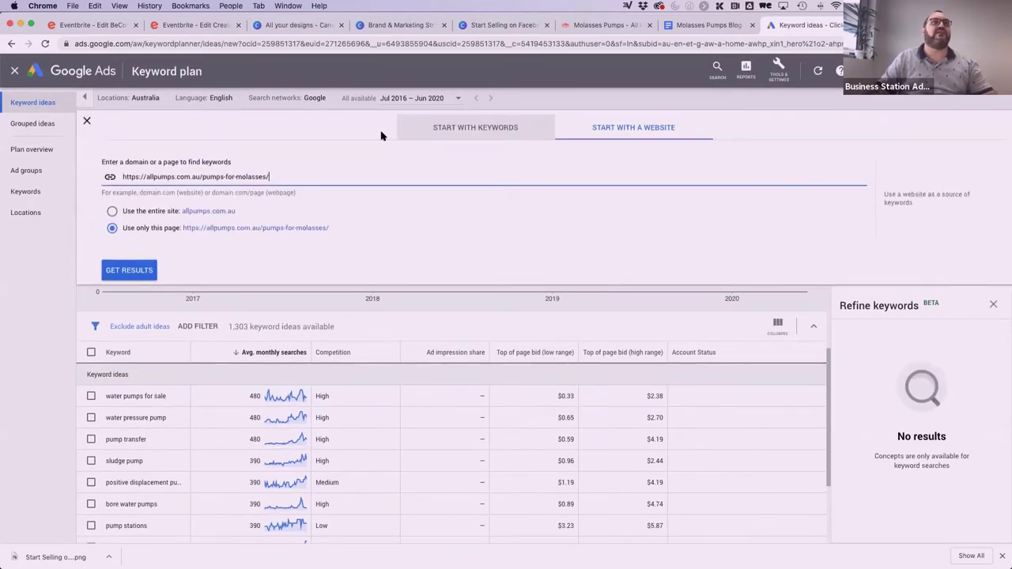
left_click(484, 129)
triple_click(277, 250)
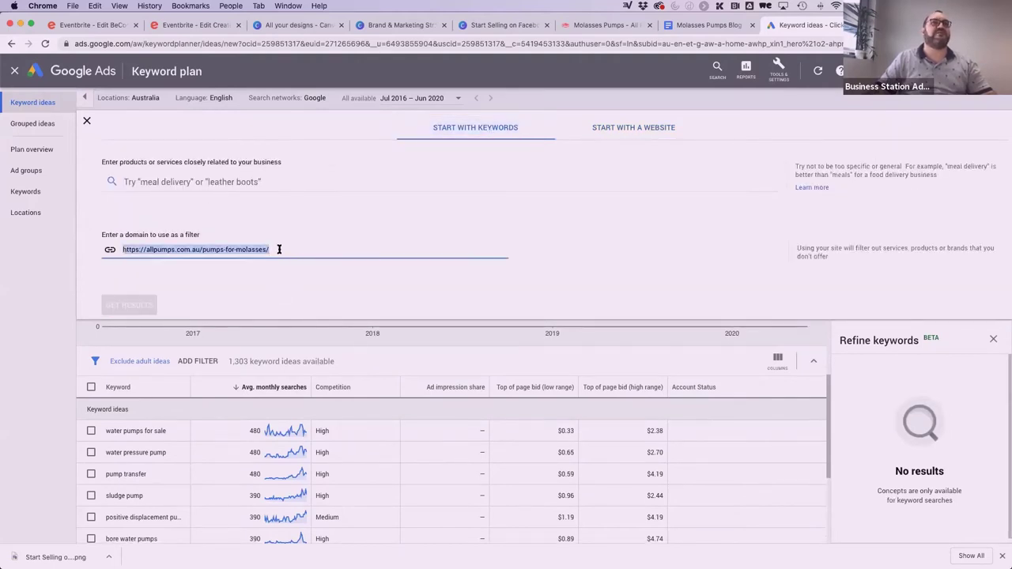
key("BackSpace")
Get keyword ideas for the phrase "molasses pump sales and service"
left_click(157, 178)
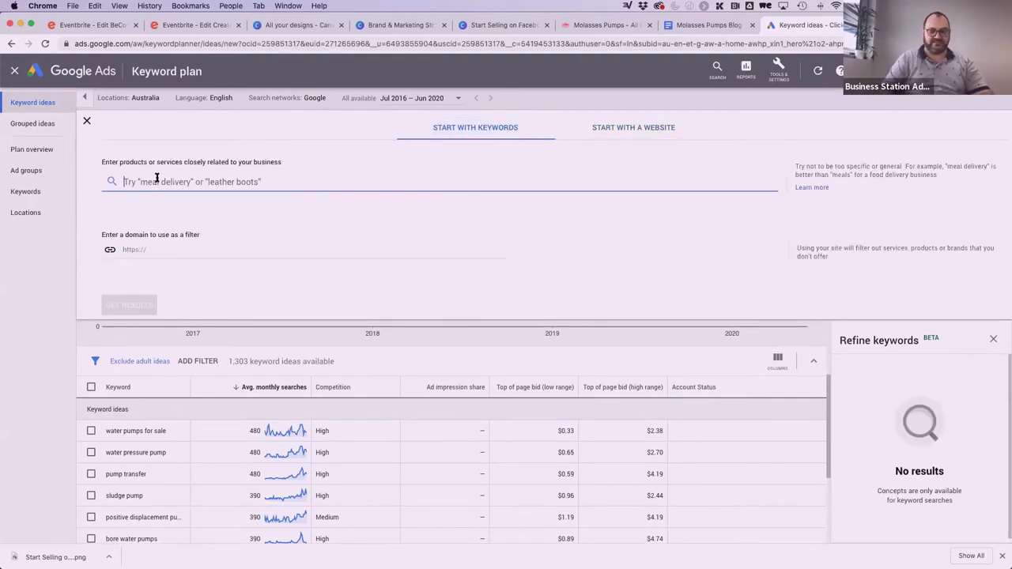
type("mol")
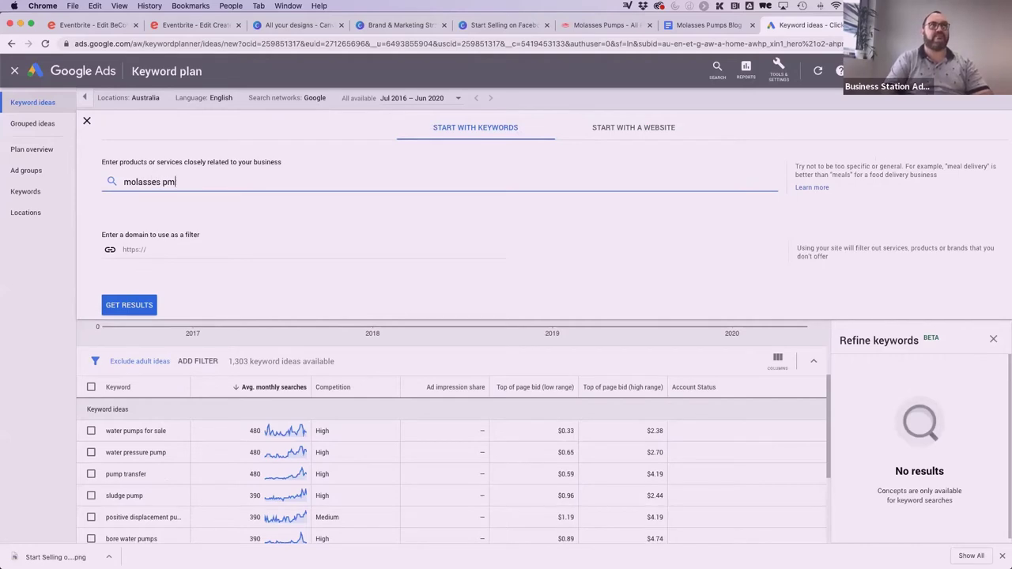
type("asses pump sales an")
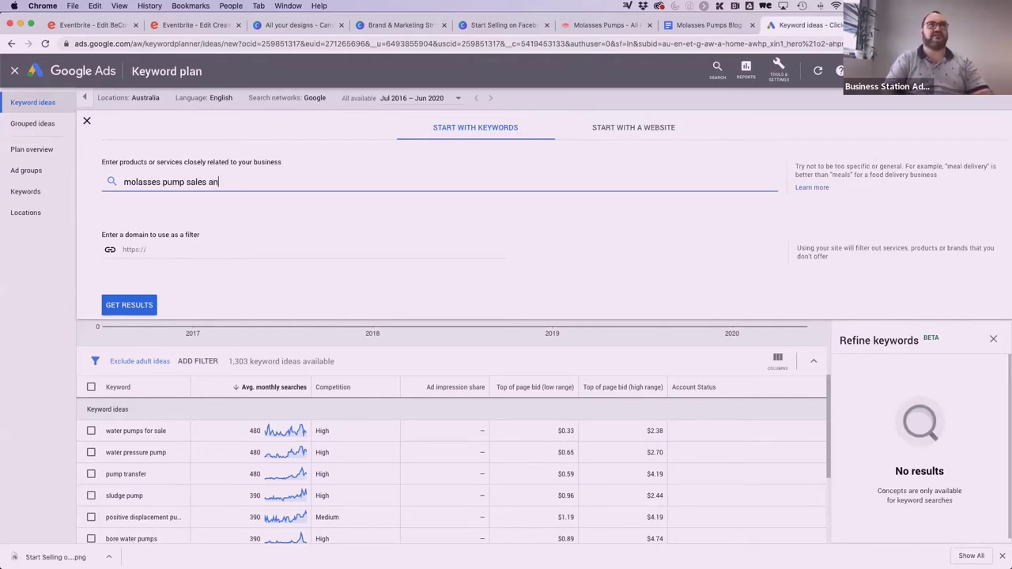
type("d service")
left_click(140, 305)
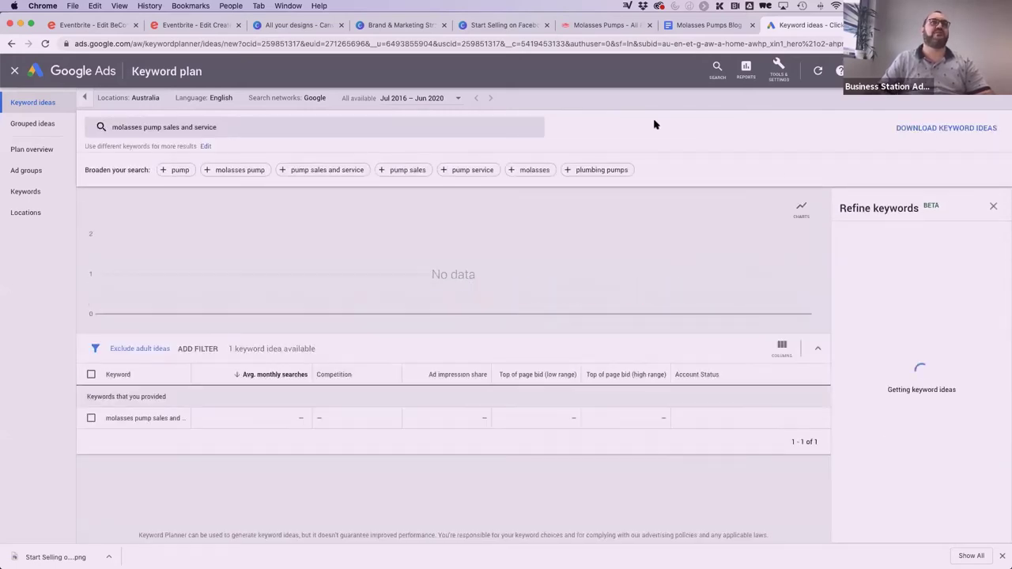
Replace the searched phrase with the keyword "molasses pump" and get its keyword ideas
left_click(330, 128)
left_click(224, 182)
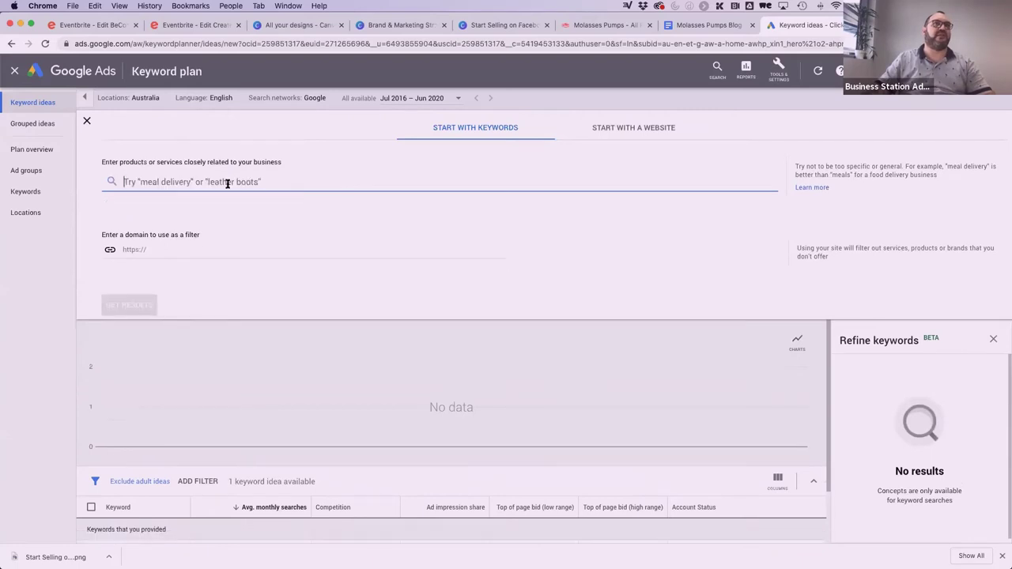
type("molas")
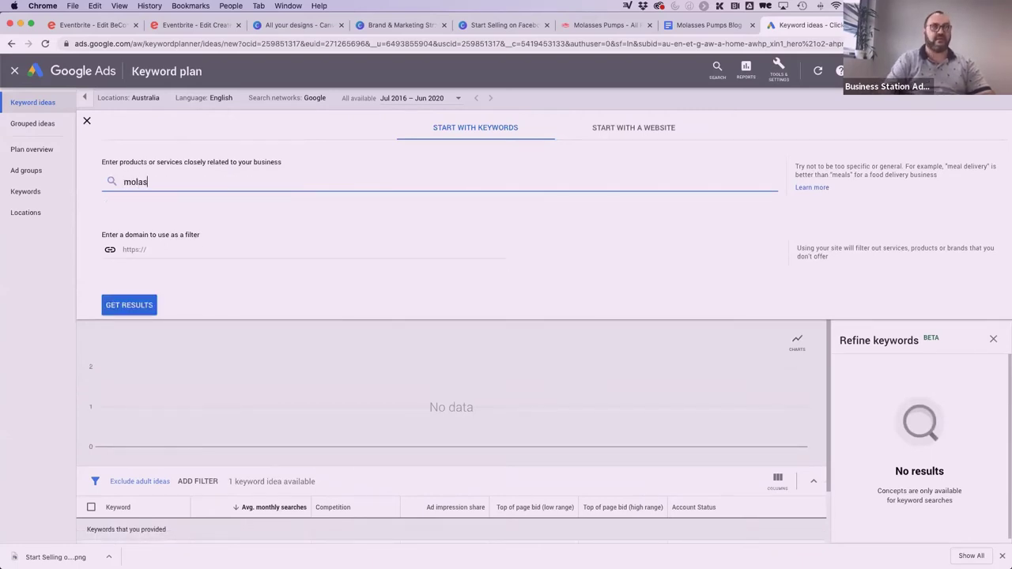
type("ses pump")
key("Return")
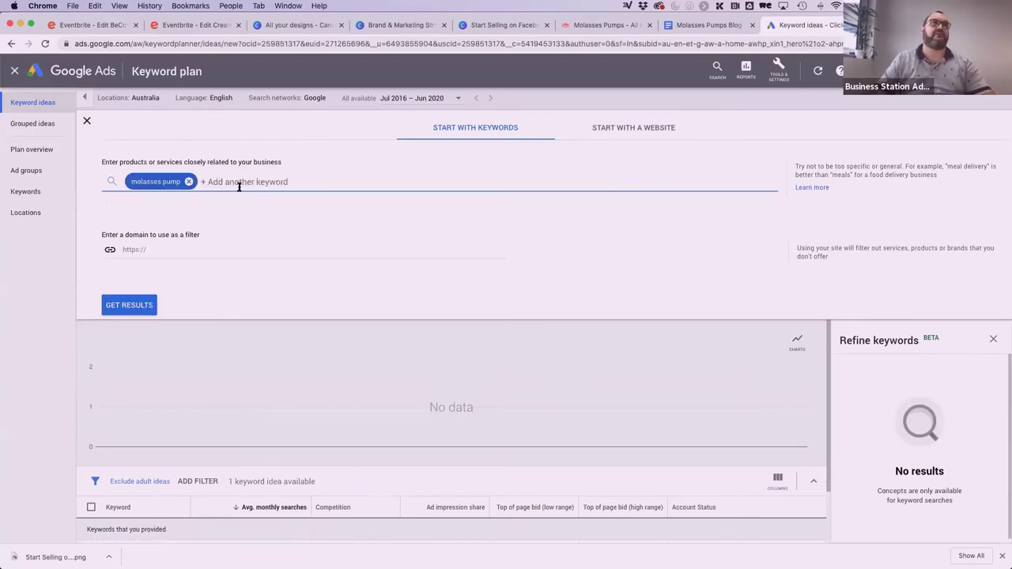
left_click(142, 304)
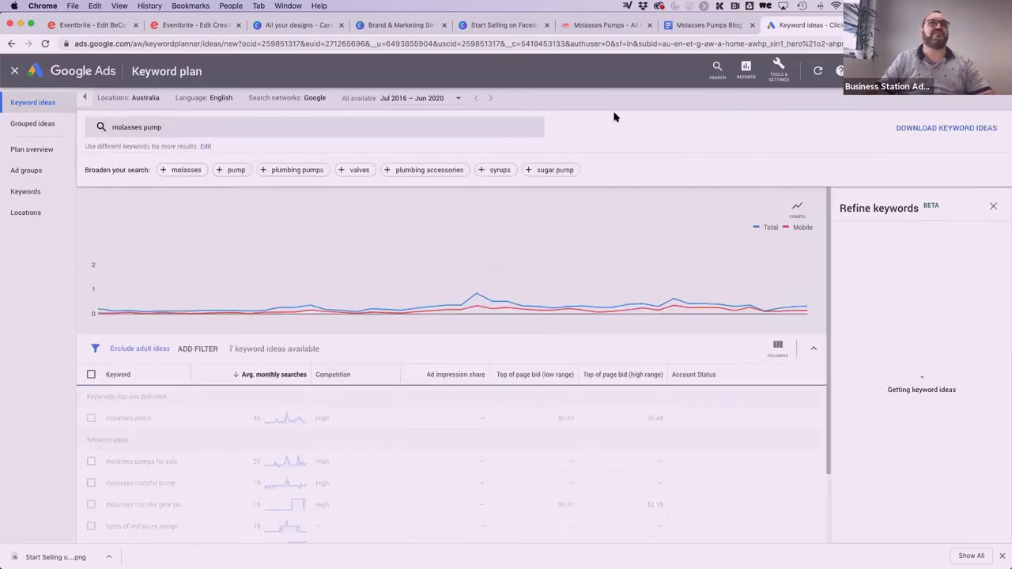
Sort the keyword ideas by average monthly searches from highest to lowest and highlight the idea "types of molasses pumps"
left_click(269, 378)
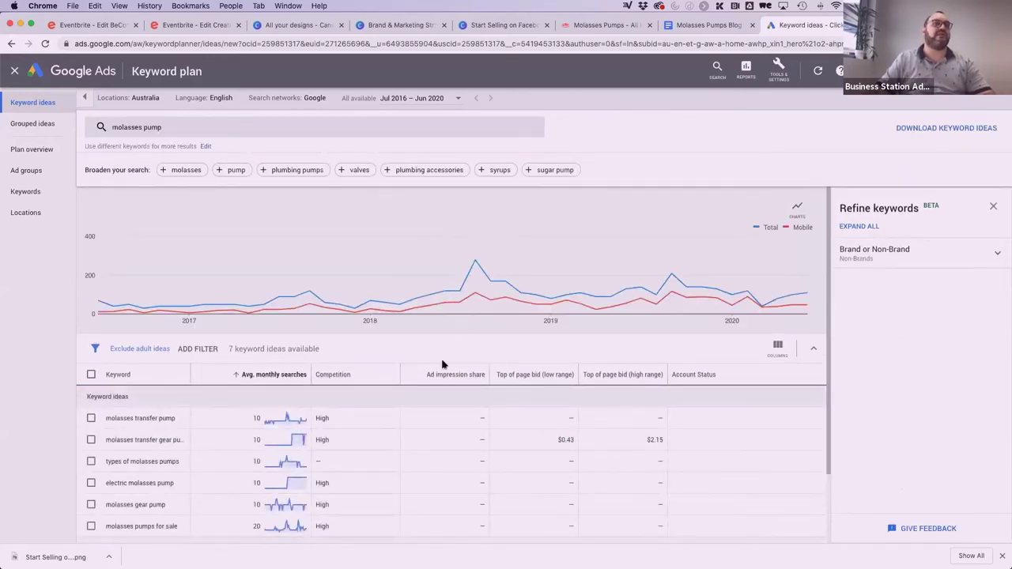
left_click(276, 374)
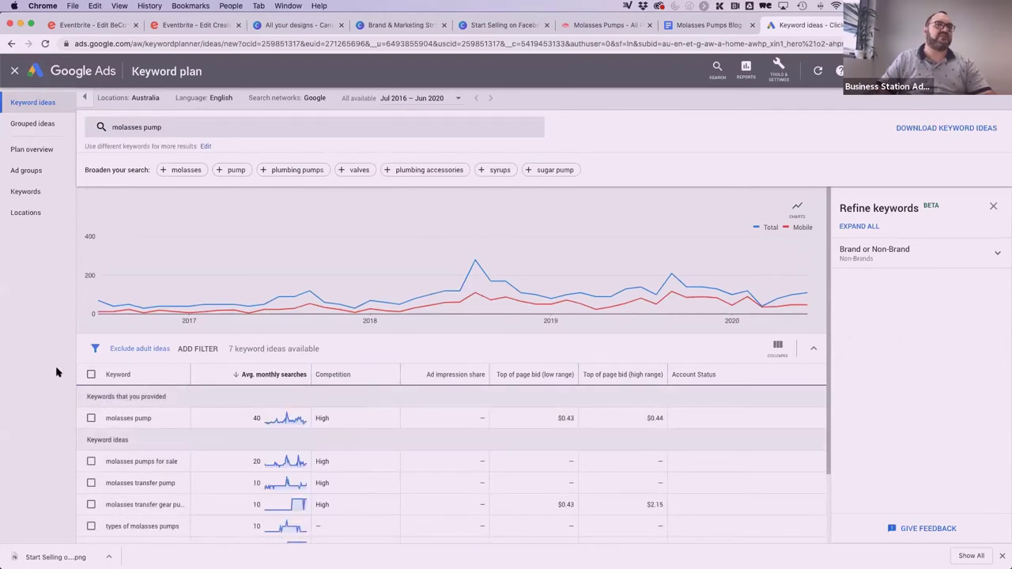
scroll(136, 420, "down", 2)
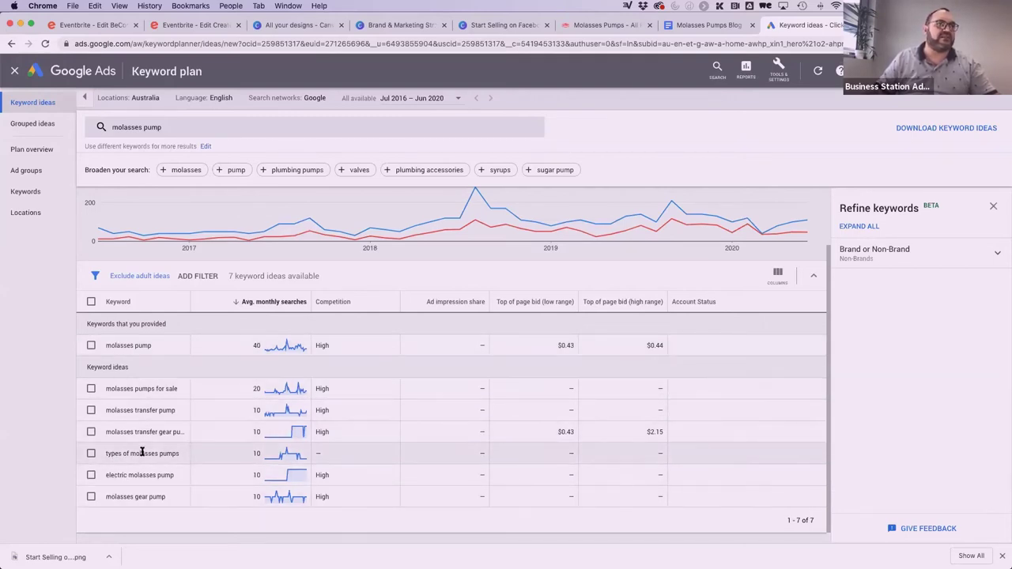
mouse_move(123, 453)
left_mouse_down()
mouse_move(176, 453)
mouse_move(106, 453)
left_mouse_up()
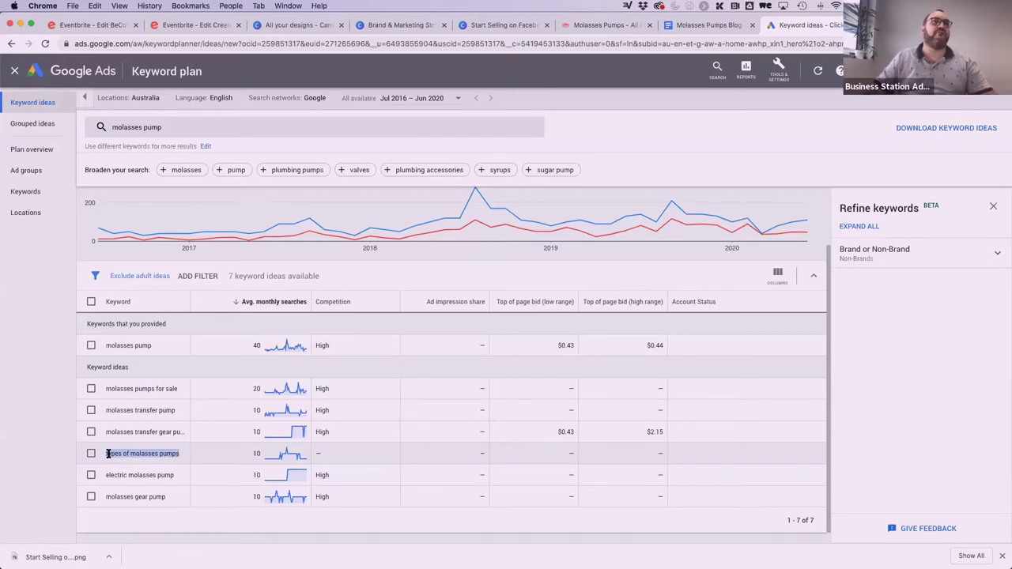
Switch to the Molasses Pumps Blog document and write the line "Types of molasses pumps", ending with a new line
left_click(686, 24)
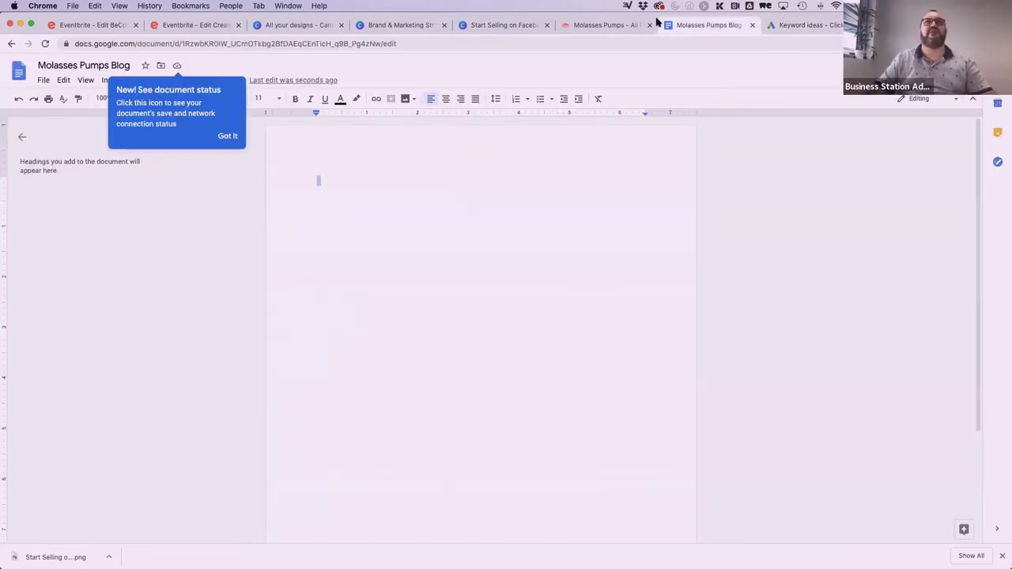
type("Types o")
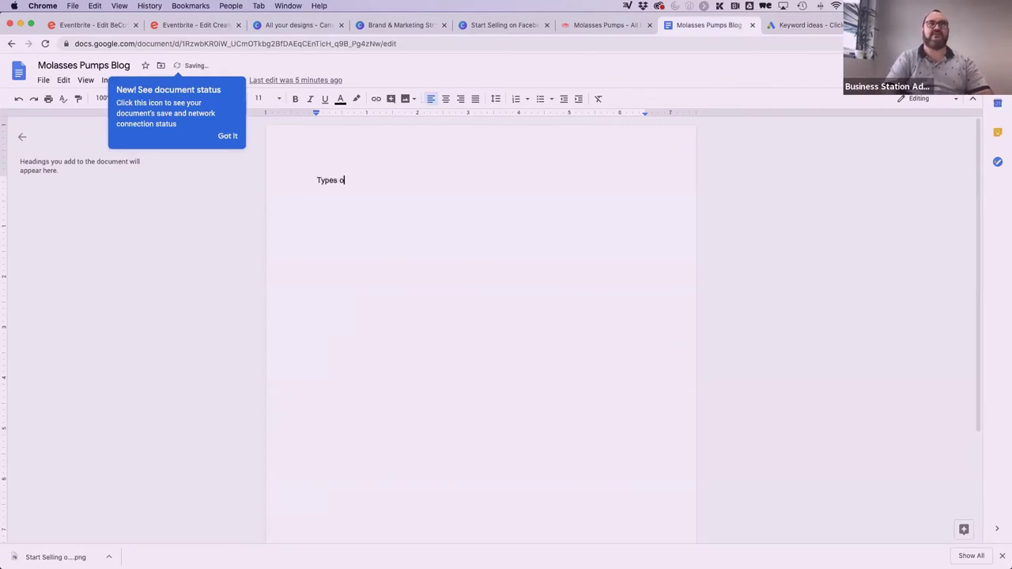
type("f molasses pumps")
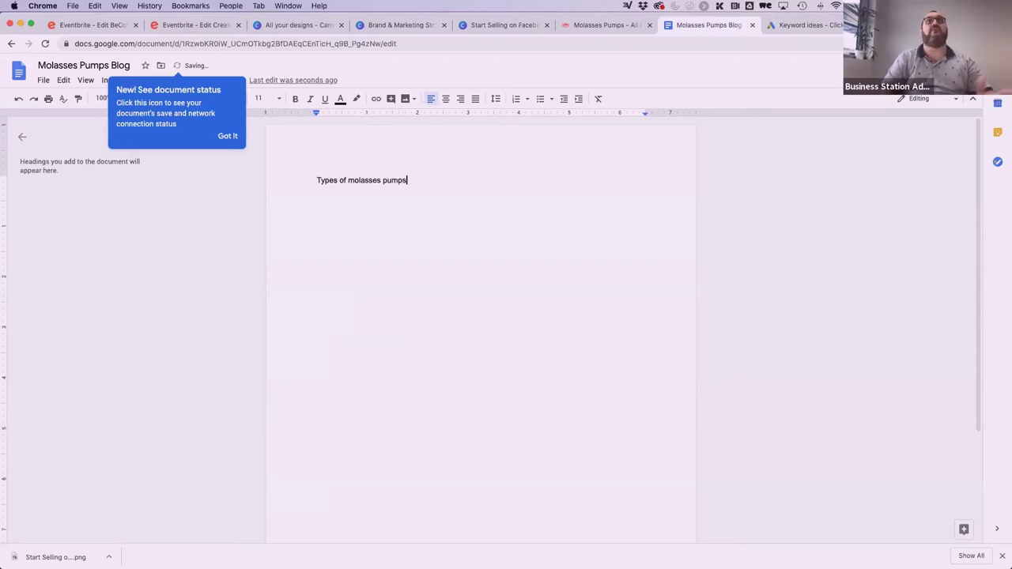
key("Return")
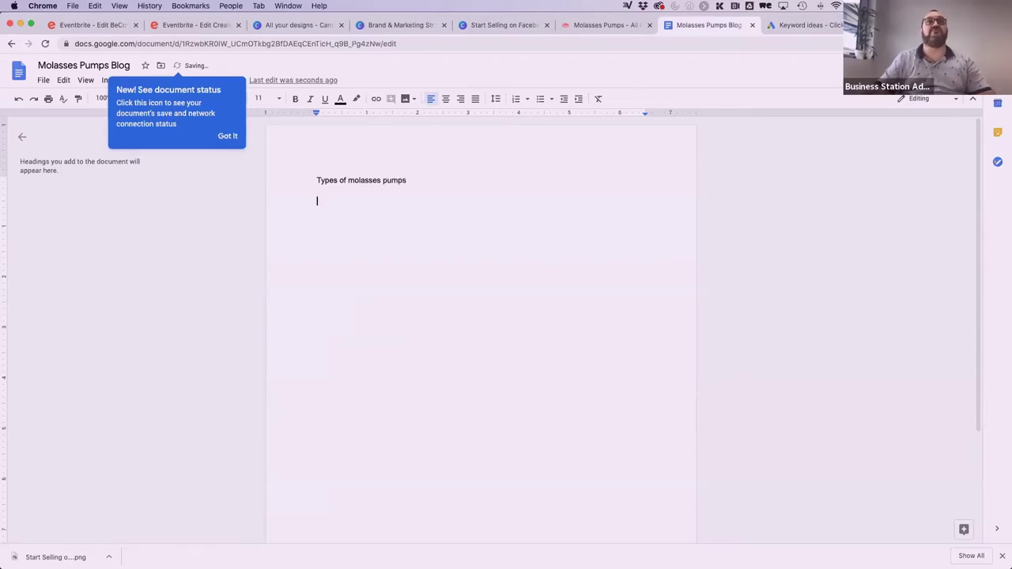
Switch to the Google Ads account selection page and run a Google search for "what is a molasses pump" from there
left_click(595, 24)
left_click(383, 43)
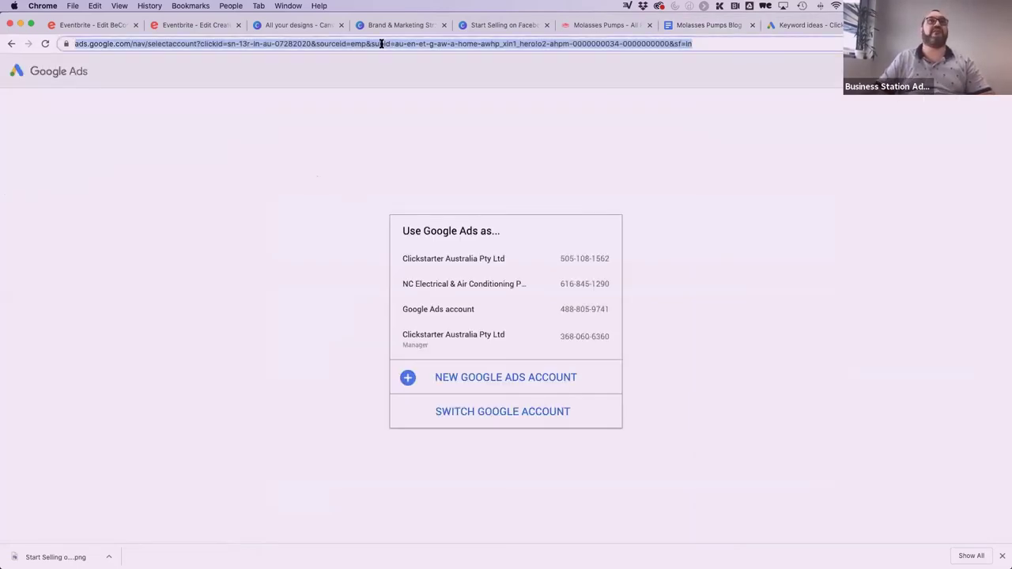
type("what is a ma")
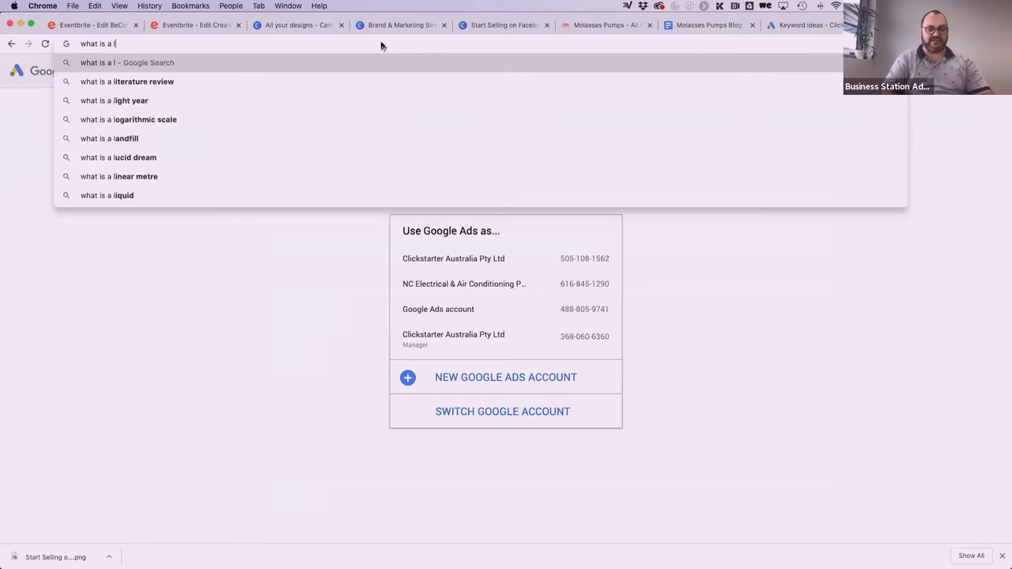
type("l")
key("BackSpace")
key("BackSpace")
type("ola")
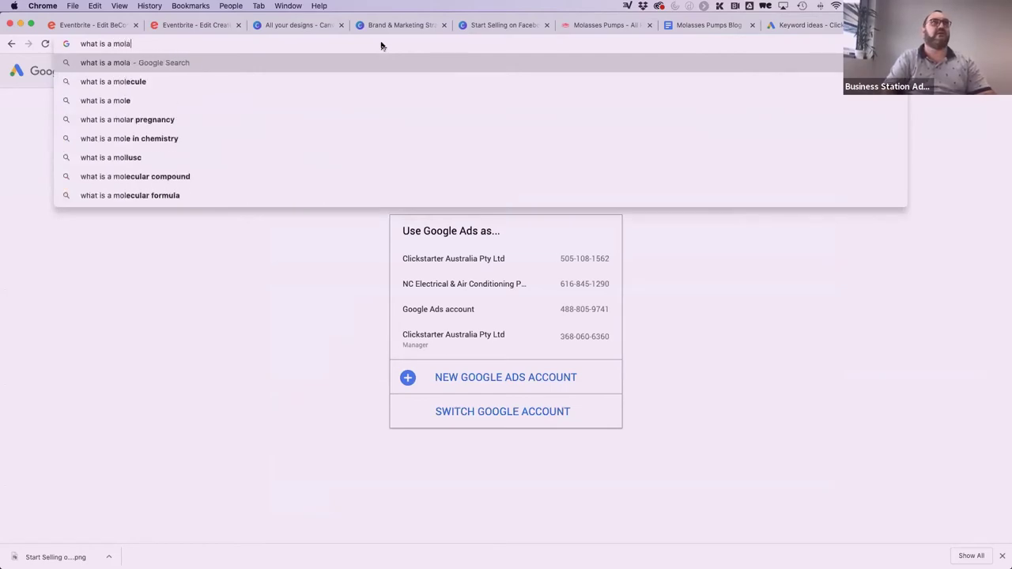
type("sses pump")
key("Return")
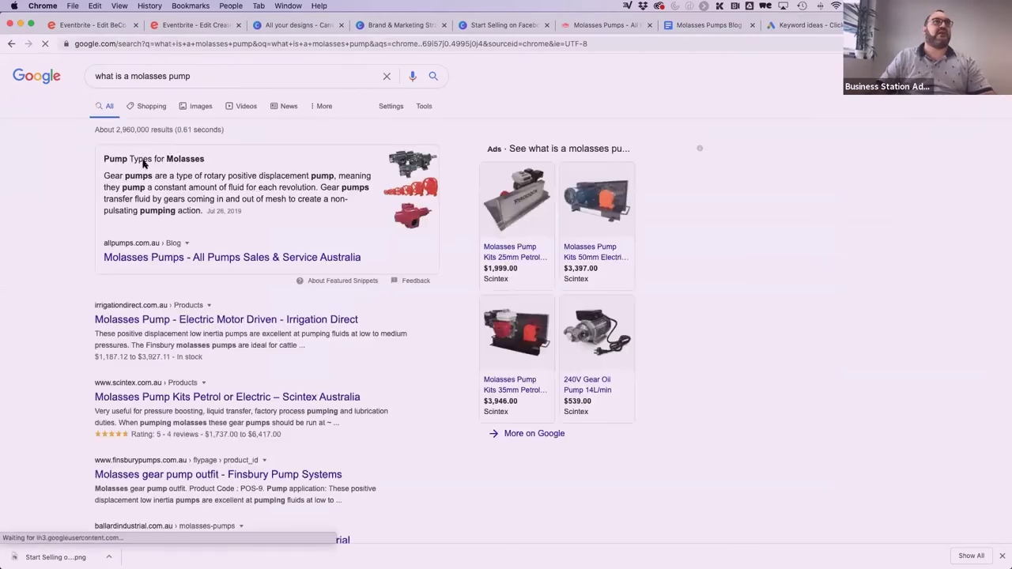
Open the All Pumps Sales & Service article, examine its Pump Types for Molasses section and dismiss the notification request
left_click(186, 260)
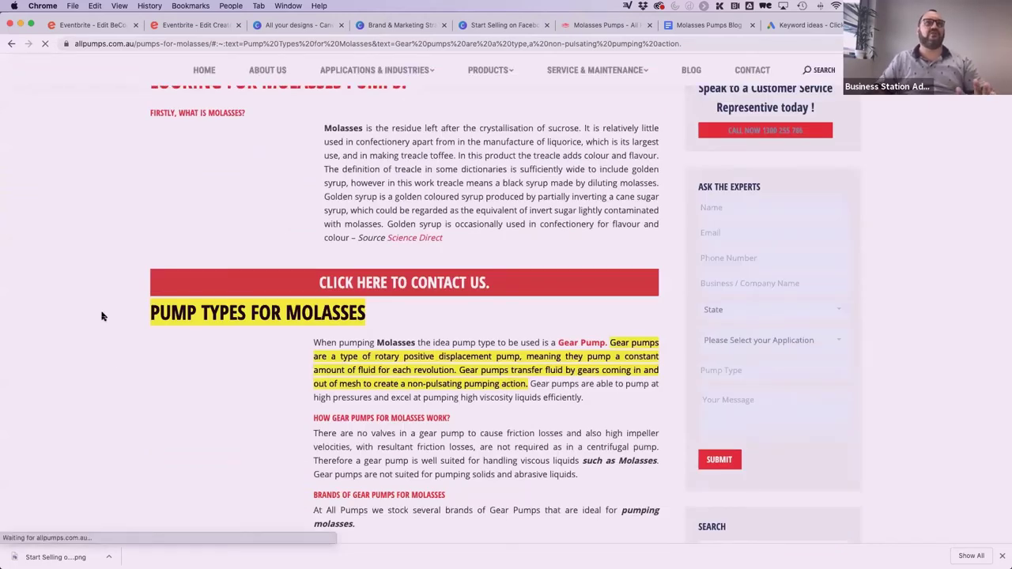
scroll(101, 316, "down", 3)
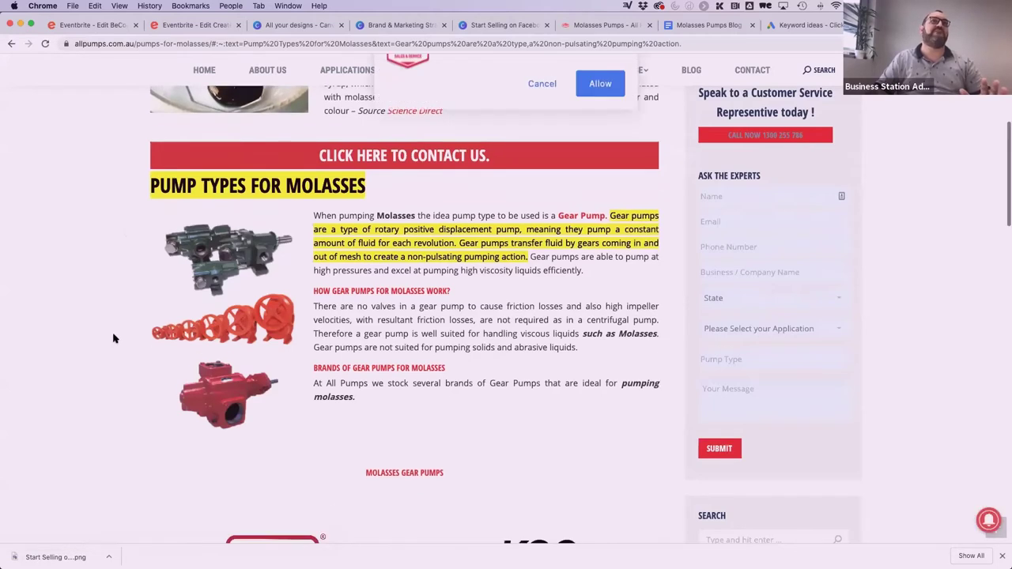
left_click(542, 123)
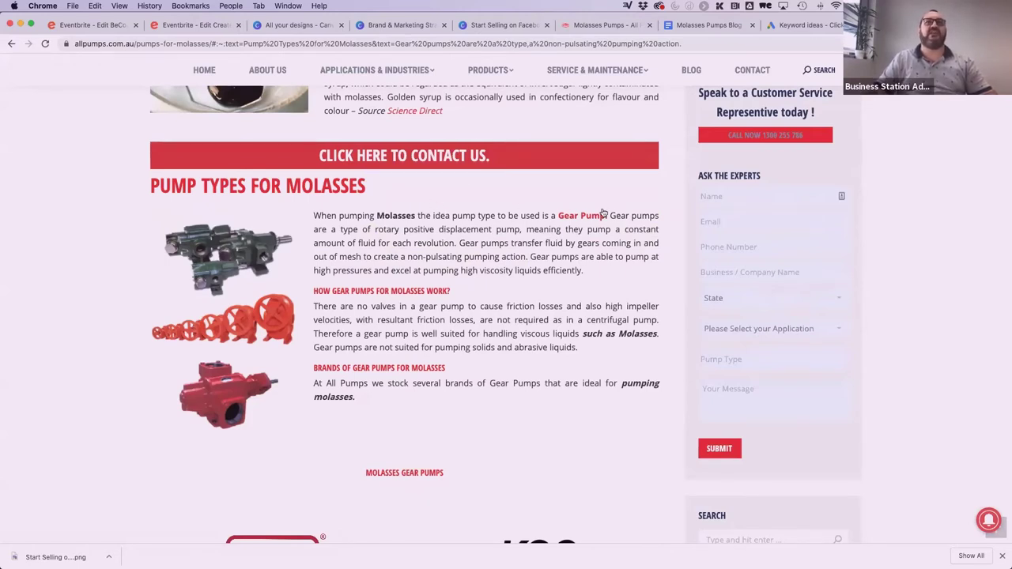
Replace all text in the Molasses Pumps Blog document with "What type of pump" and set it to font size 24
left_click(695, 24)
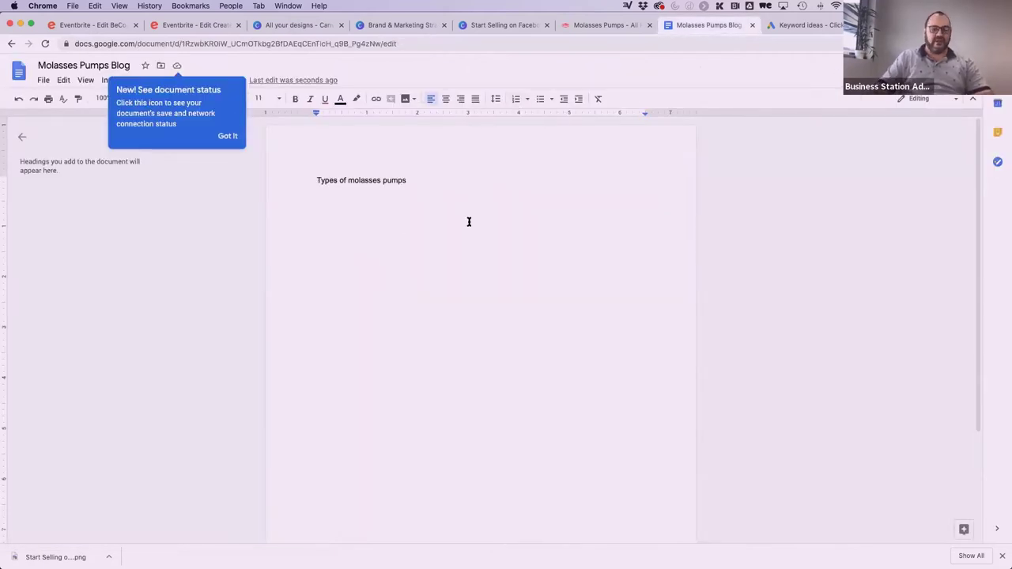
key("super+a")
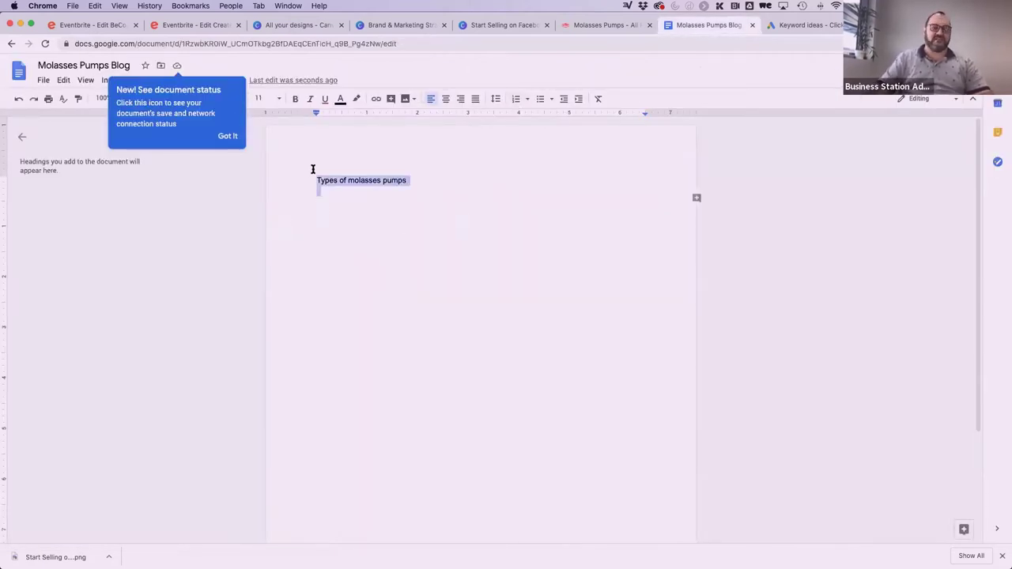
type("What type of pump")
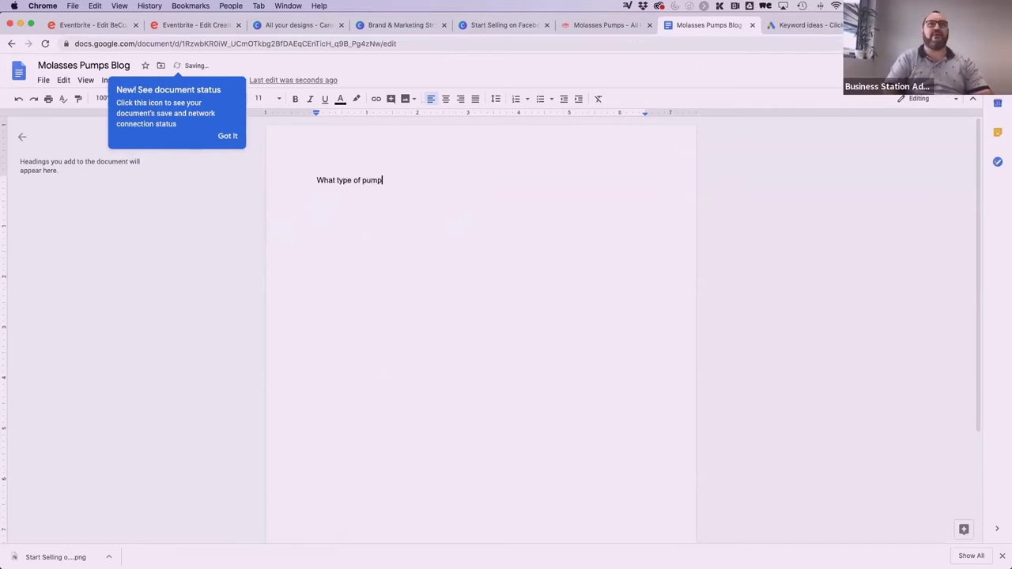
triple_click(319, 180)
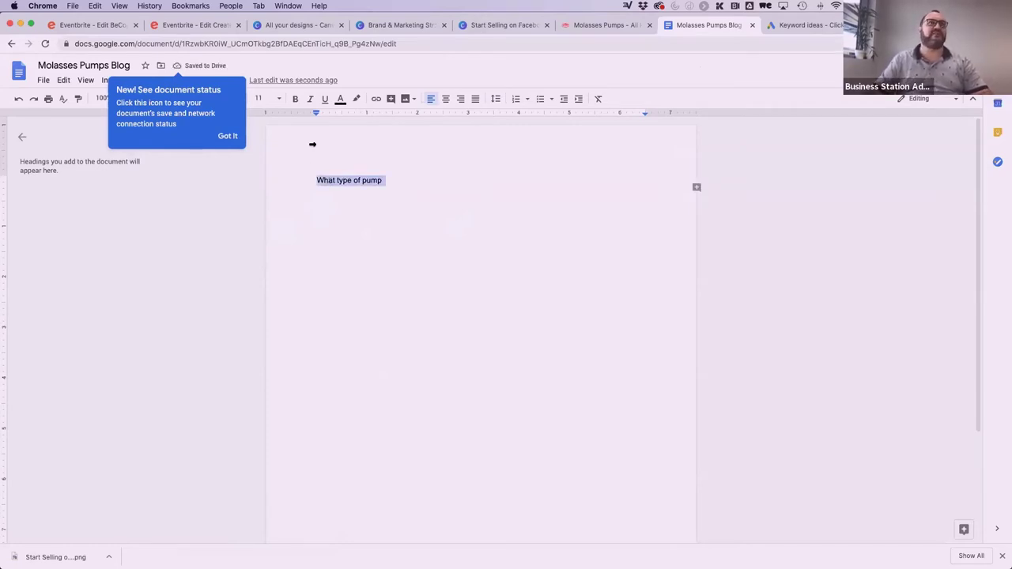
left_click(263, 99)
left_click(263, 235)
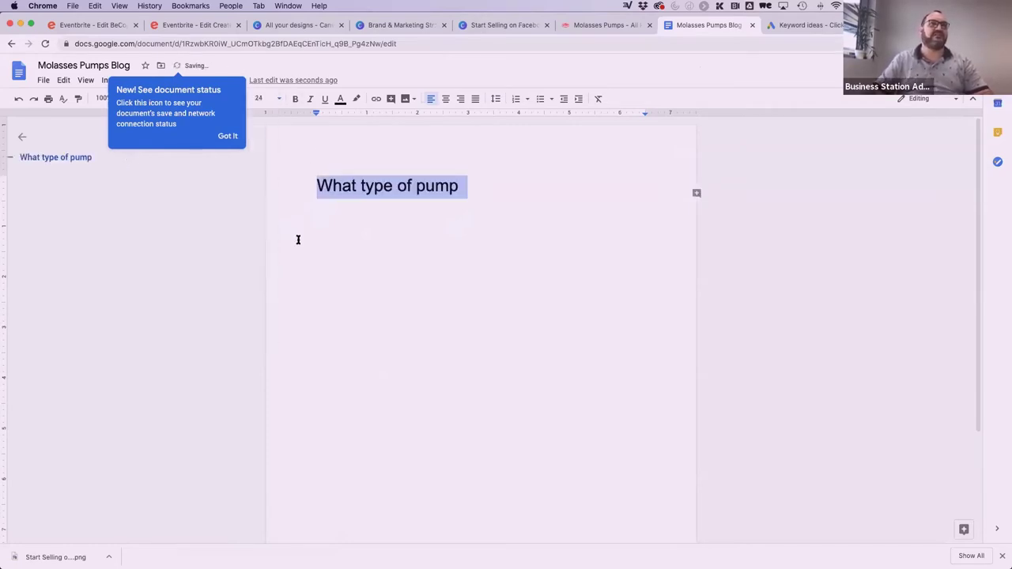
Complete the title as "What type of pump is used for pumping molasses for stock feed?" and start a new line below it
left_click(493, 179)
type("is u")
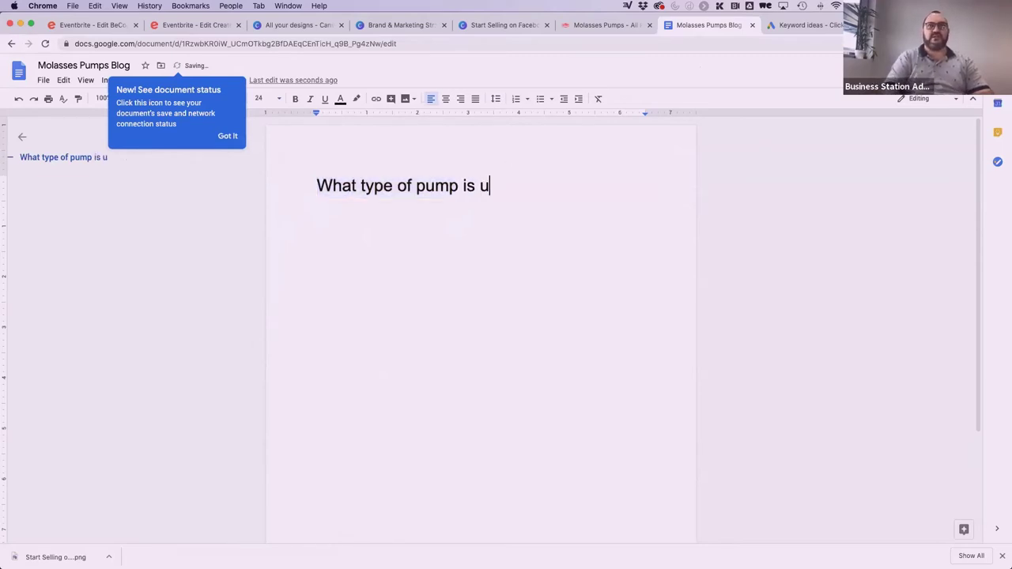
type("sed for pumping m,a")
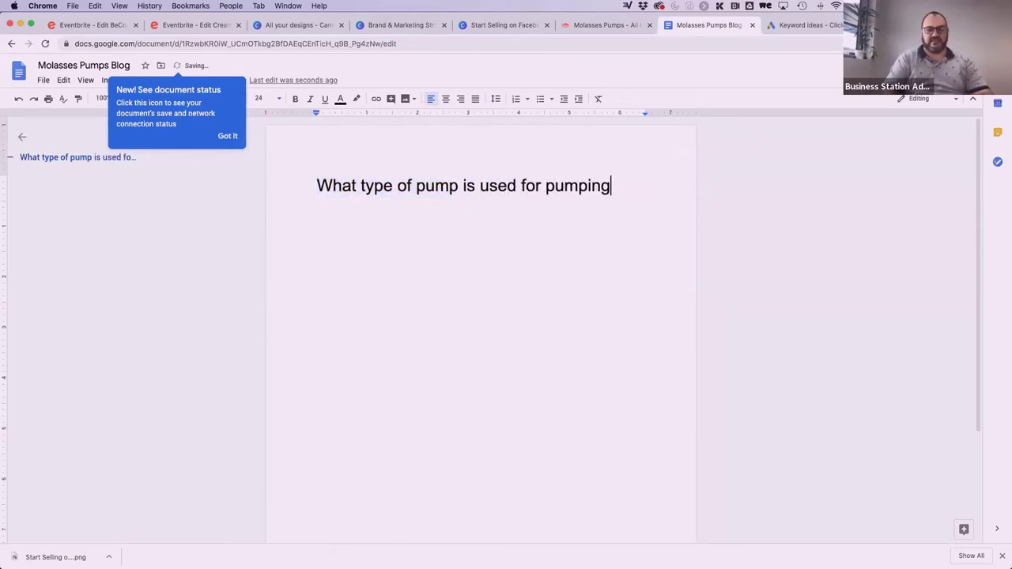
key("BackSpace")
key("BackSpace")
type("ol")
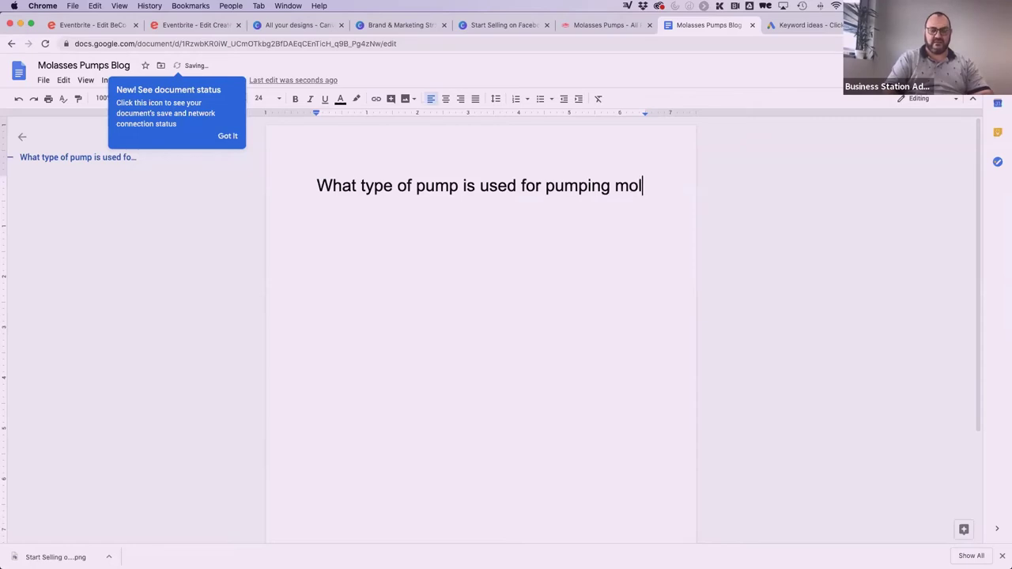
type("asses for stc")
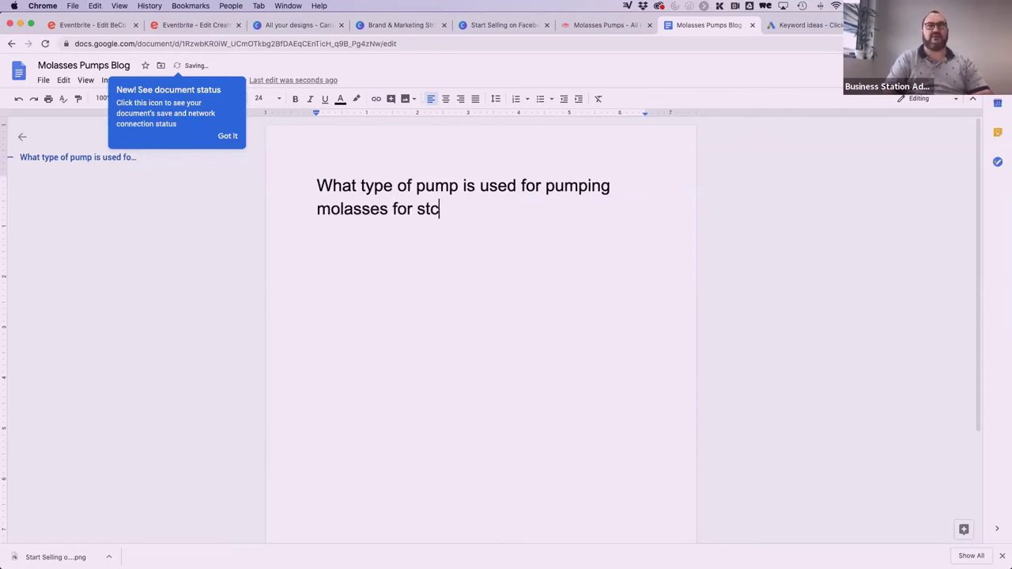
key("BackSpace")
key("BackSpace")
type("tock fe")
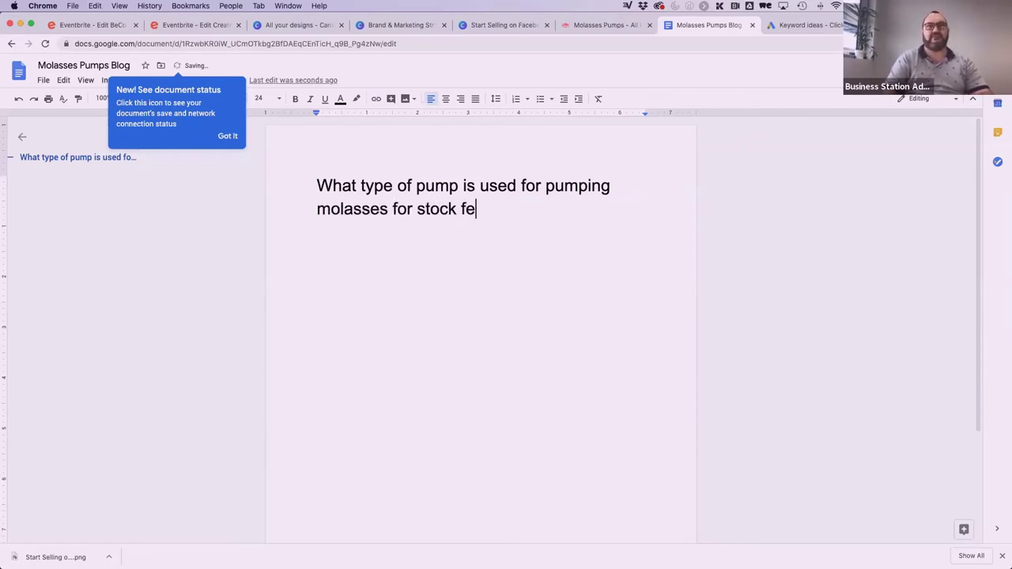
type("ed.?")
key("Return")
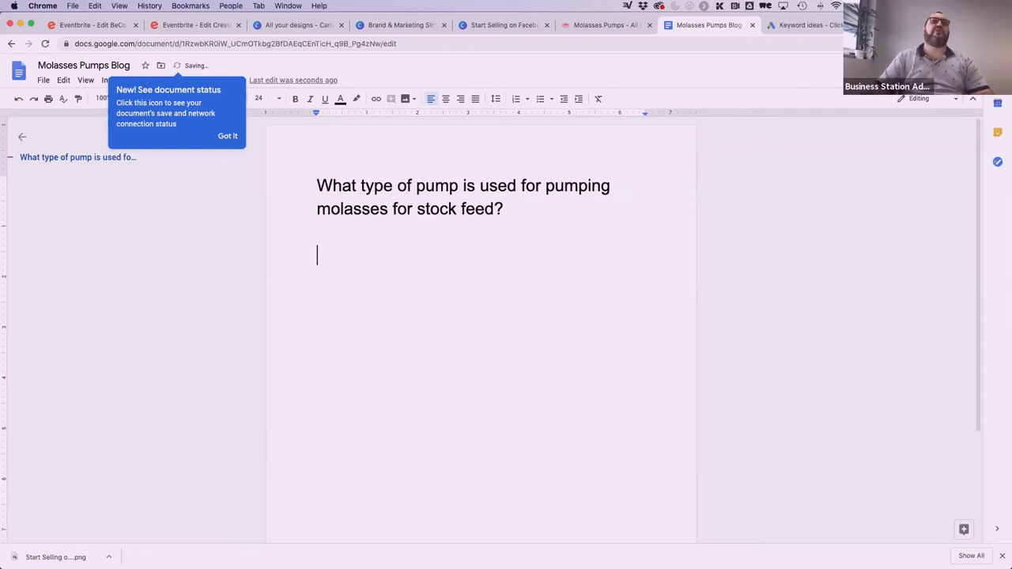
Make the title bold and set the empty line below it to non-bold text at font size 18
triple_click(374, 202)
left_click(296, 99)
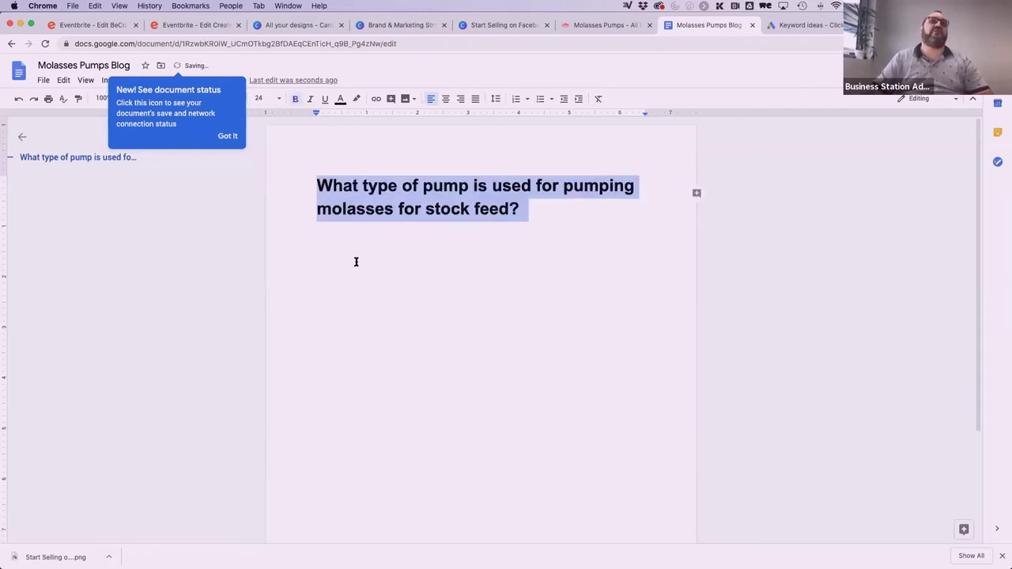
left_click(318, 253)
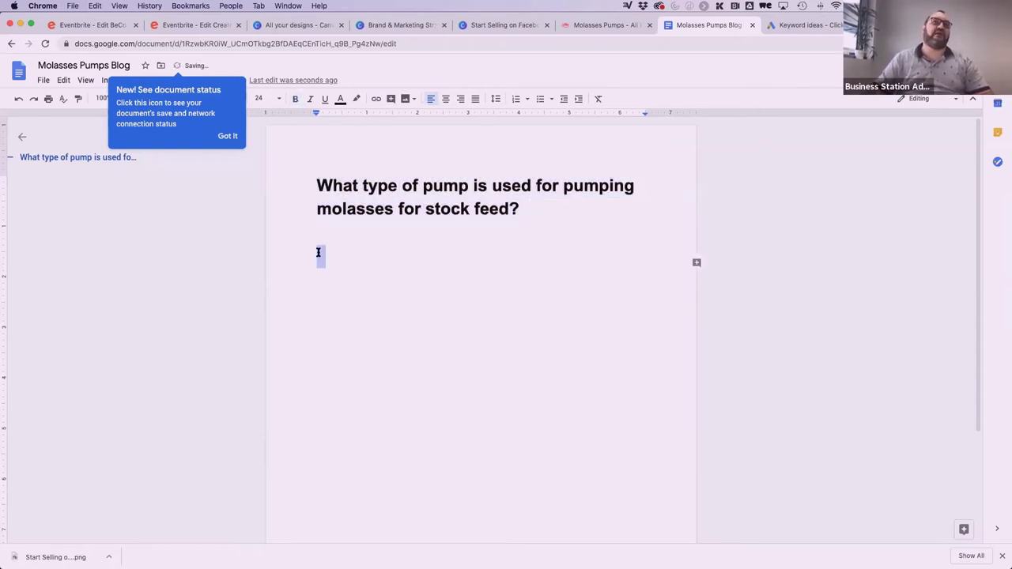
left_click(297, 100)
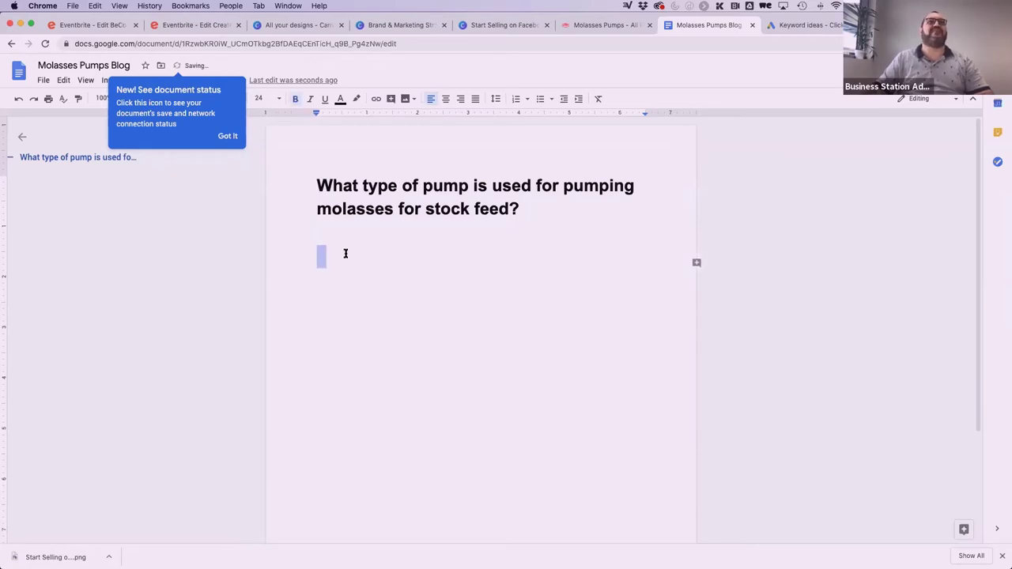
key("super+b")
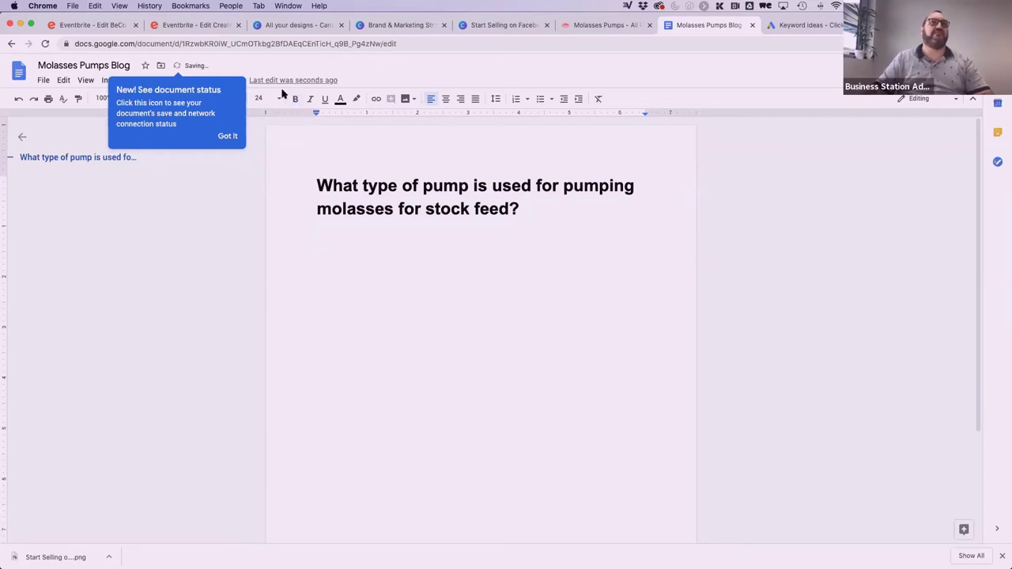
left_click(281, 97)
left_click(266, 219)
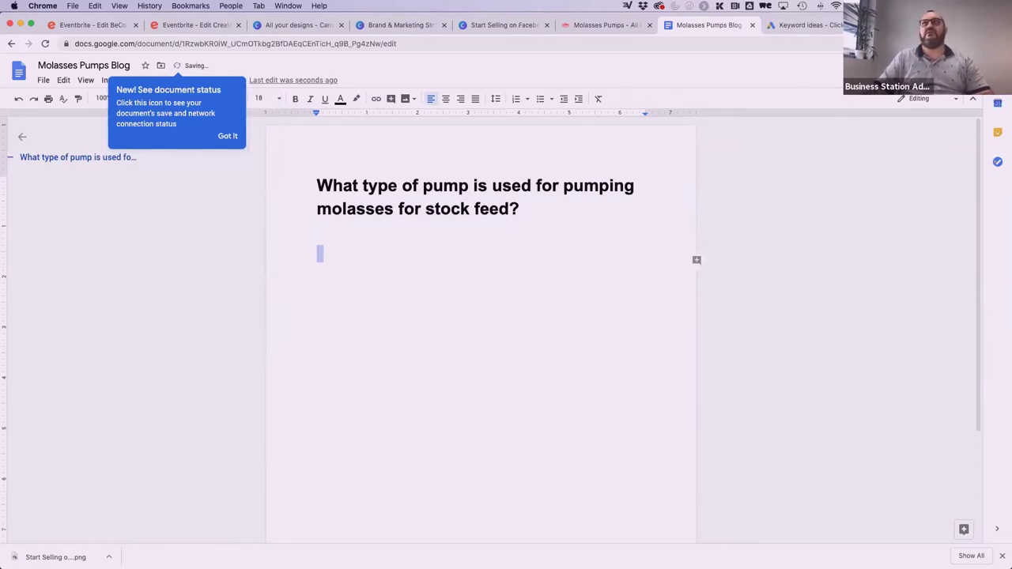
Check the pump type in the All Pumps article and write "A gear pump is the correct kind of pump for pumping molasses for" below the title
key("super+alt+Left")
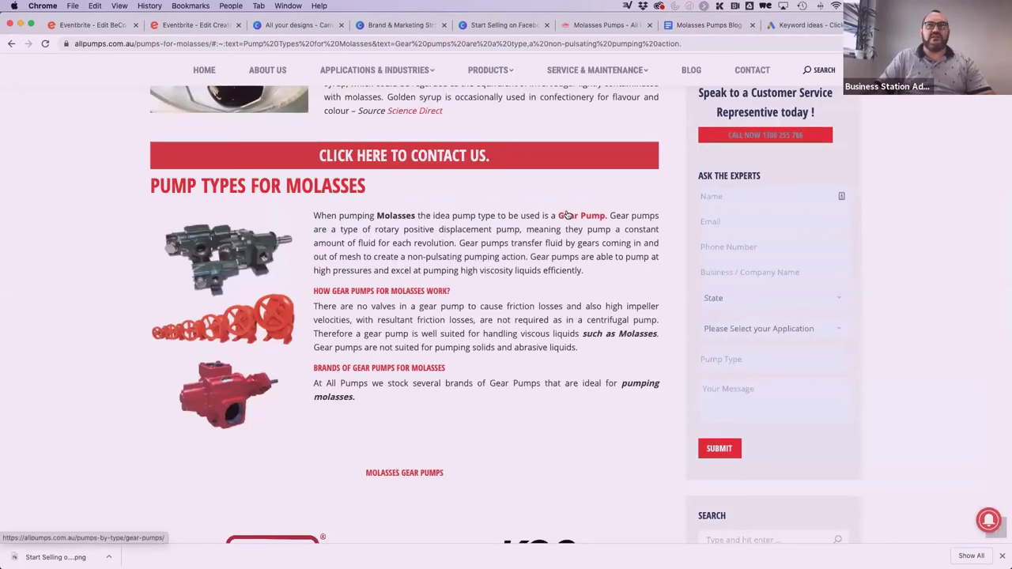
left_click(688, 24)
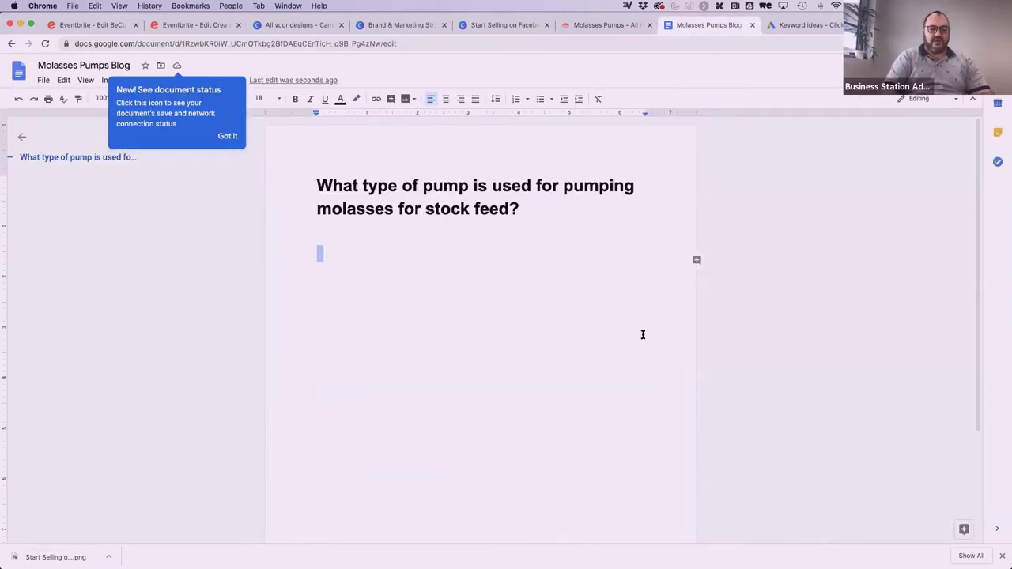
type("A gear pump ")
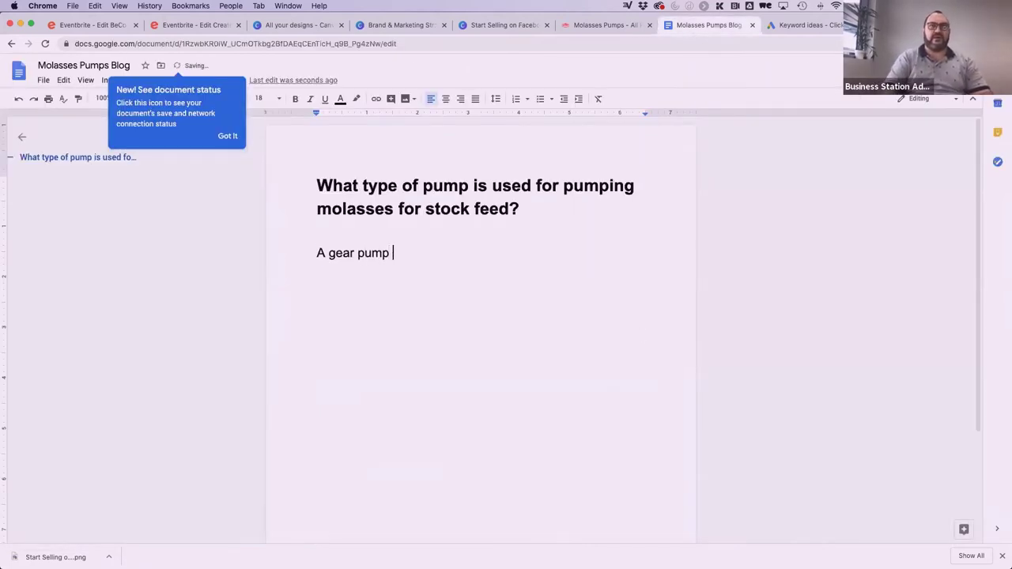
type("is the correct ki")
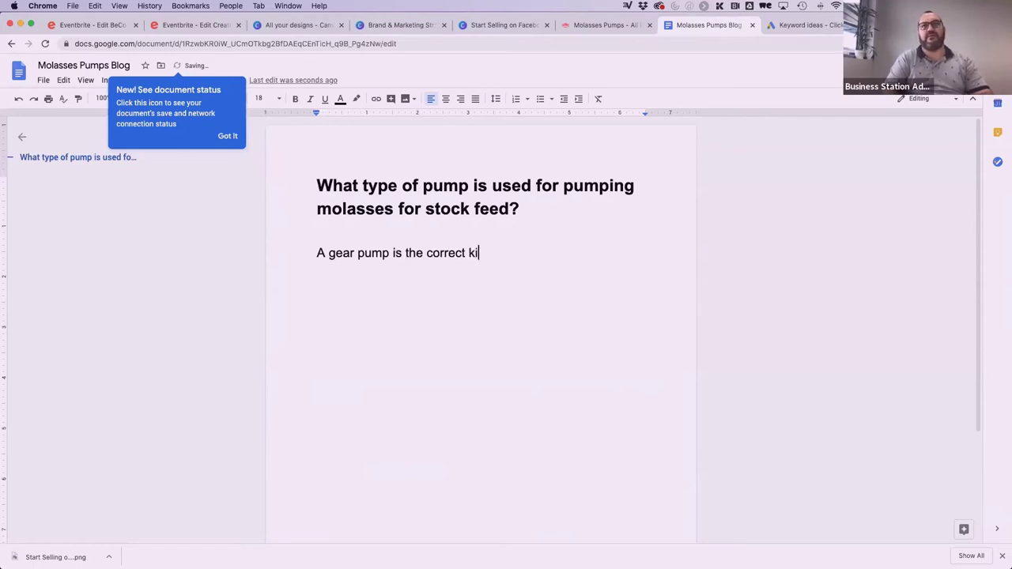
type("nd of pum")
key("BackSpace")
key("BackSpace")
key("BackSpace")
type("pu")
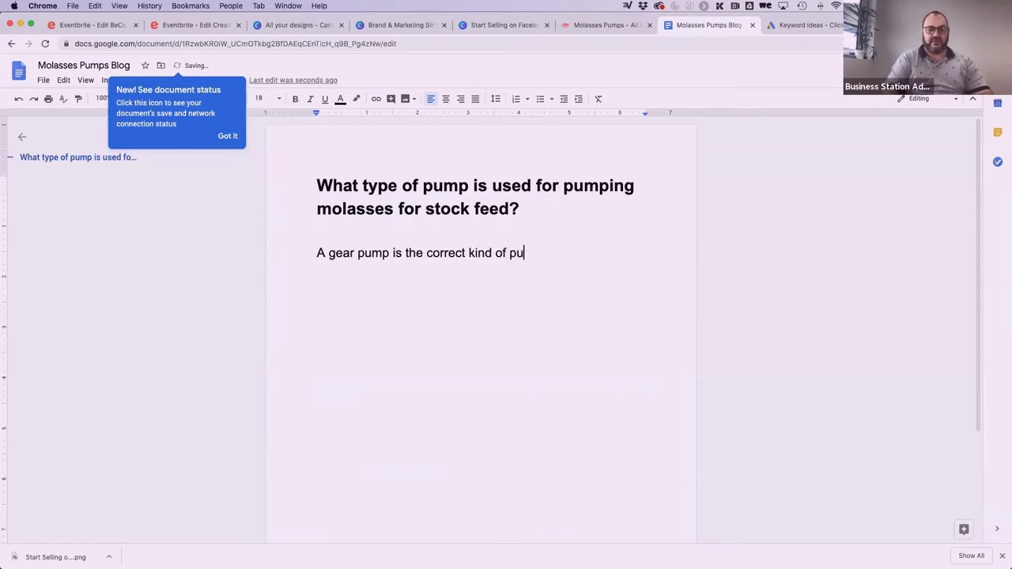
type("mp for pu")
type("m;ing")
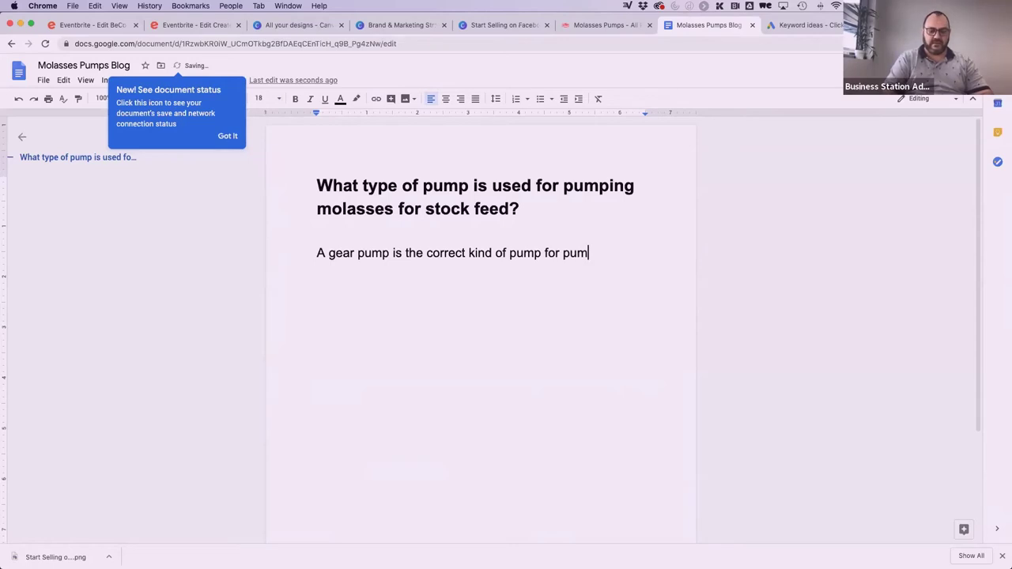
key("BackSpace")
key("BackSpace")
key("BackSpace")
type("pin g")
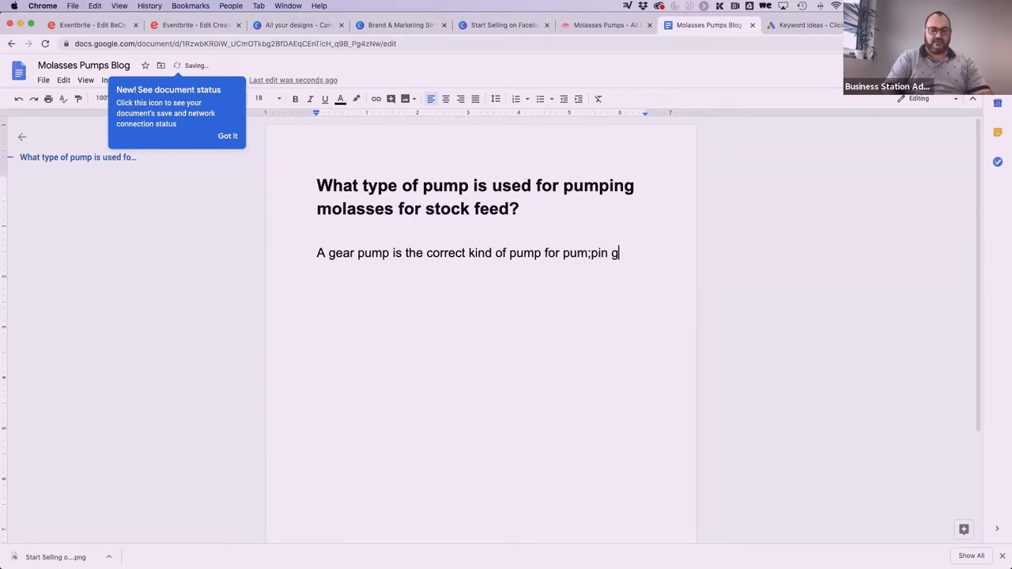
type("mal")
key("BackSpace")
type("malosses")
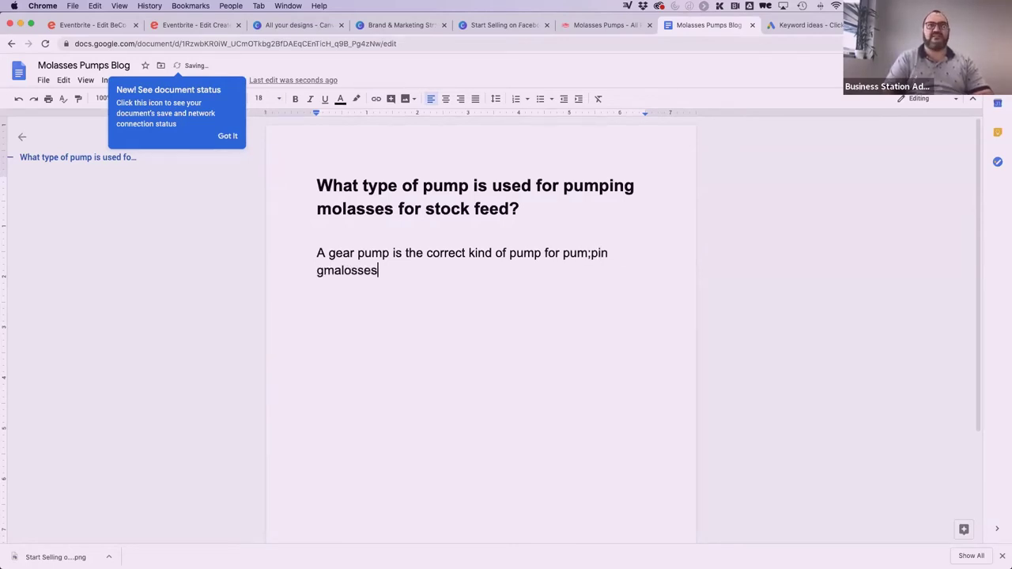
key("BackSpace")
key("BackSpace")
key("BackSpace")
key("BackSpace")
key("BackSpace")
key("BackSpace")
key("BackSpace")
key("BackSpace")
key("BackSpace")
key("BackSpace")
key("BackSpace")
key("BackSpace")
key("BackSpace")
key("BackSpace")
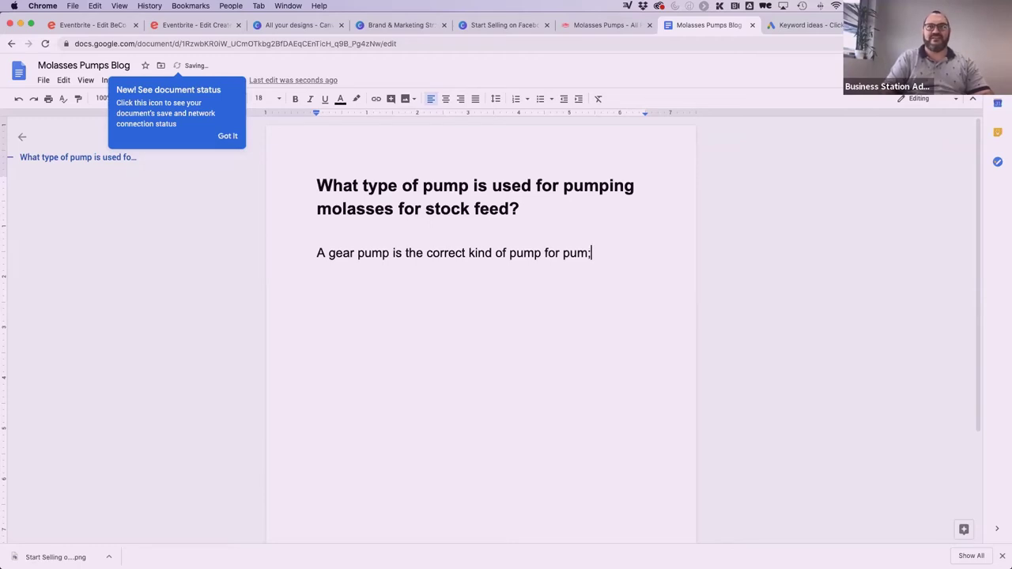
type("pintg mal")
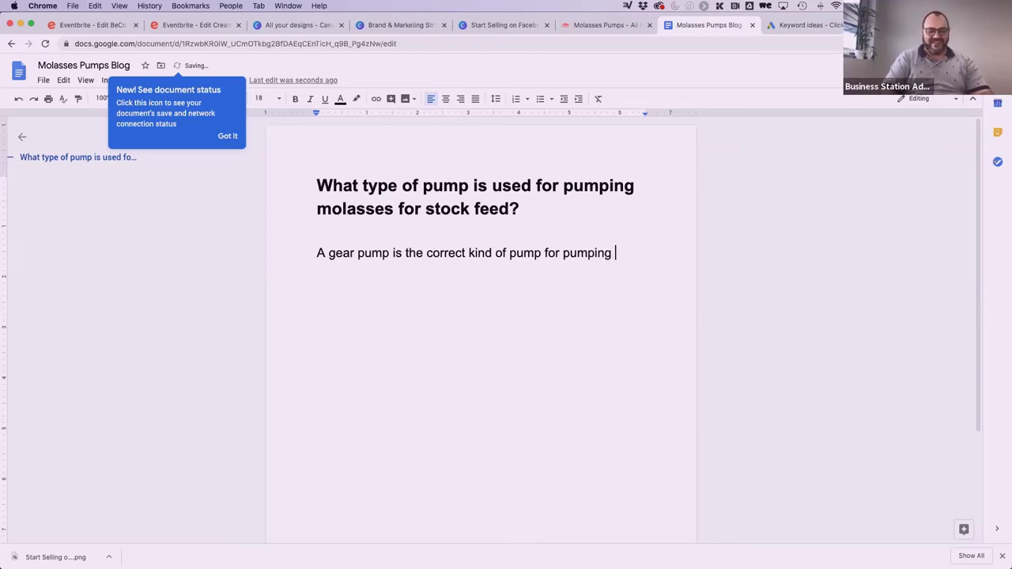
key("BackSpace")
type("olase")
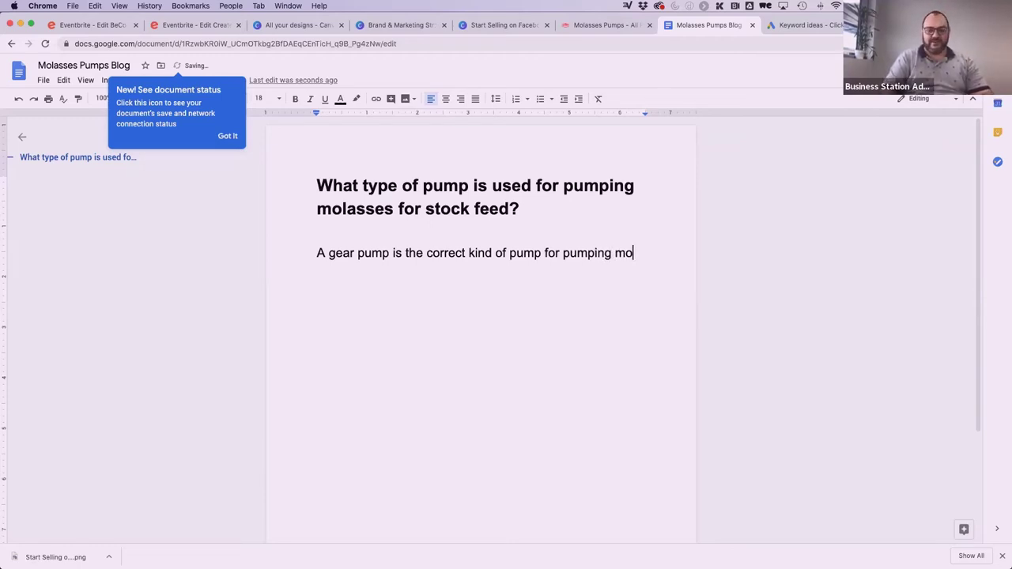
key("BackSpace")
key("BackSpace")
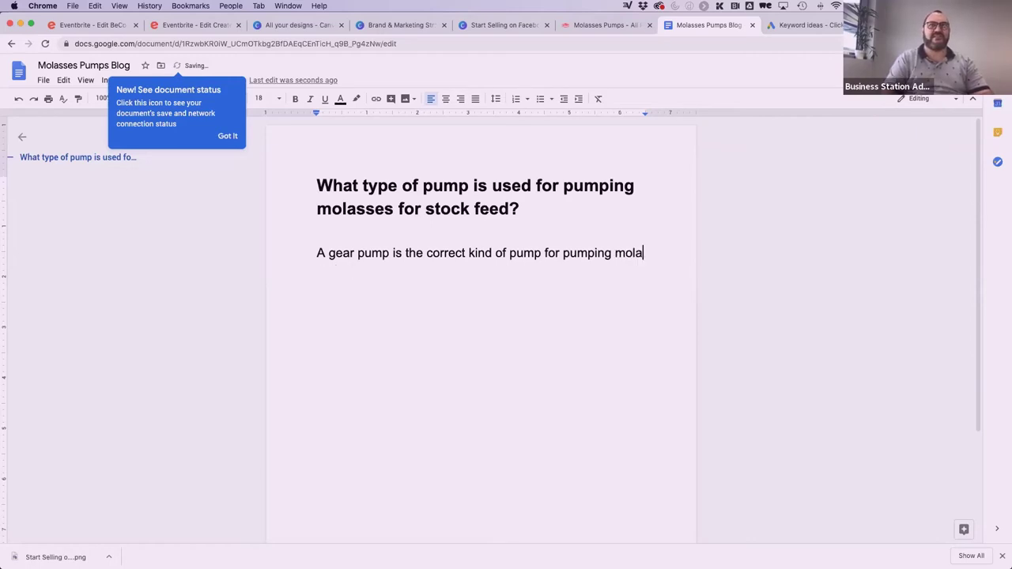
type("sses for ")
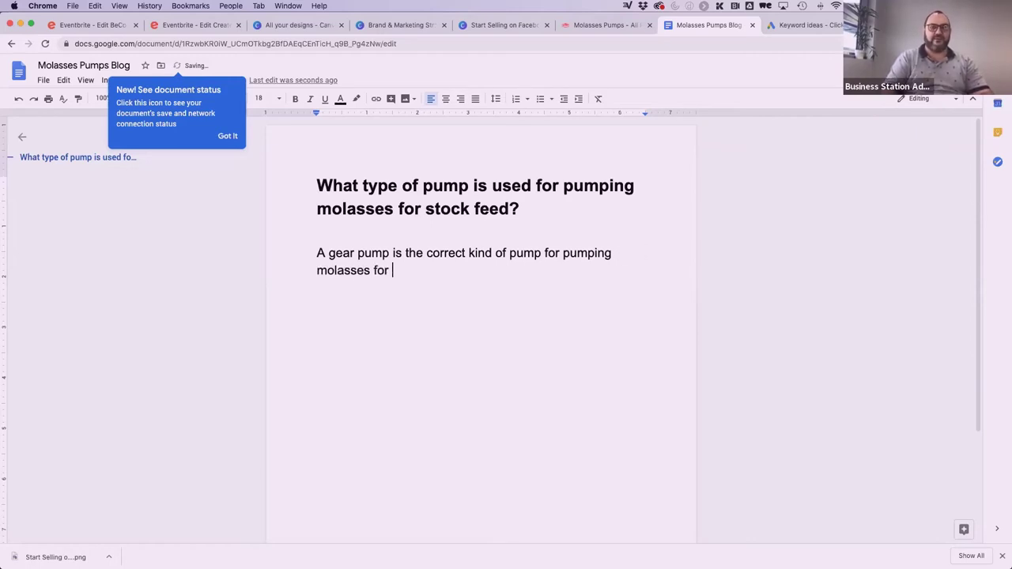
Finish the answer sentence with "stock feed in Australia."
type("stoock ")
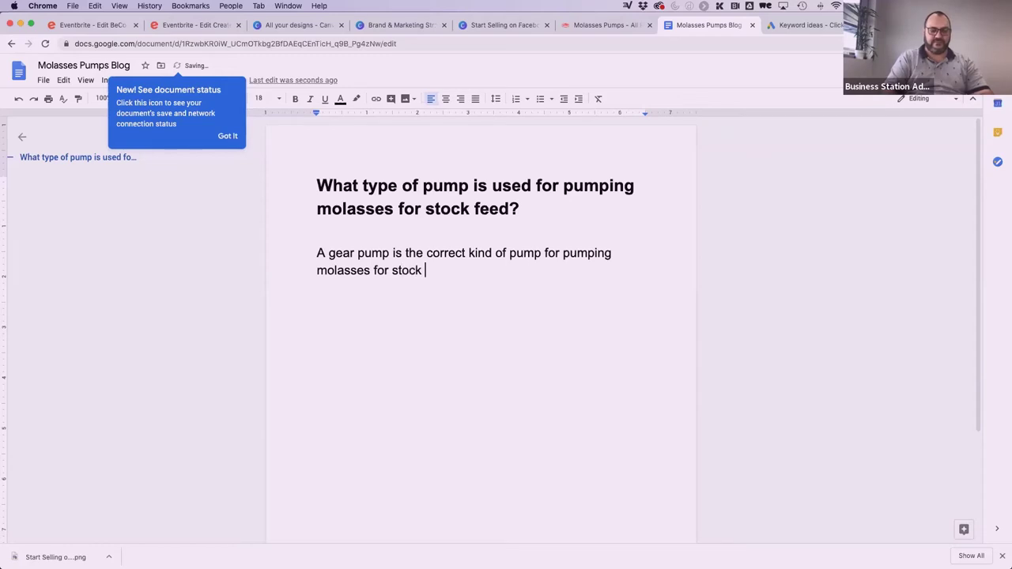
type("feed in Ausrtalia")
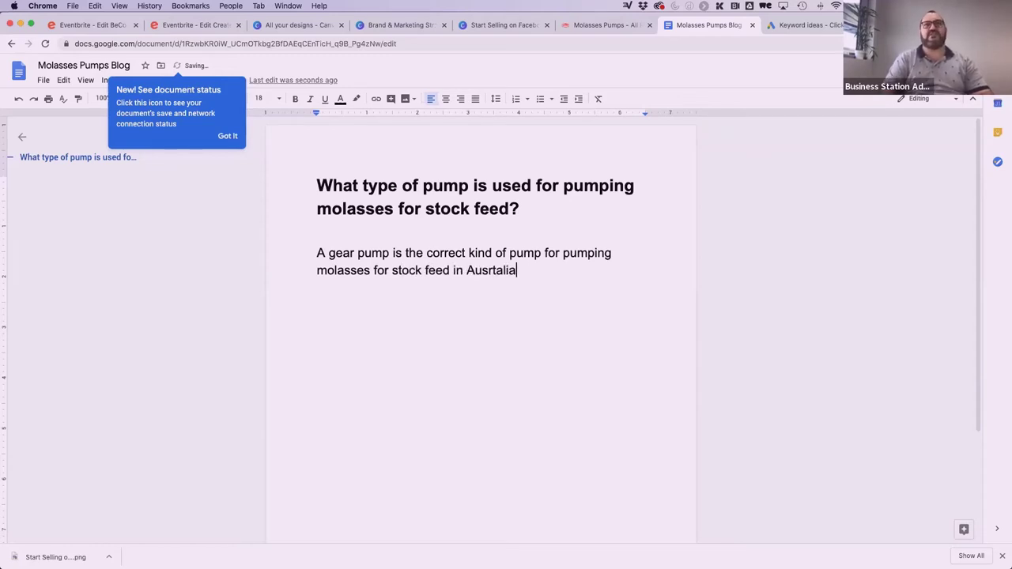
key("BackSpace")
key("BackSpace")
key("BackSpace")
key("BackSpace")
key("BackSpace")
key("BackSpace")
type("tralia.")
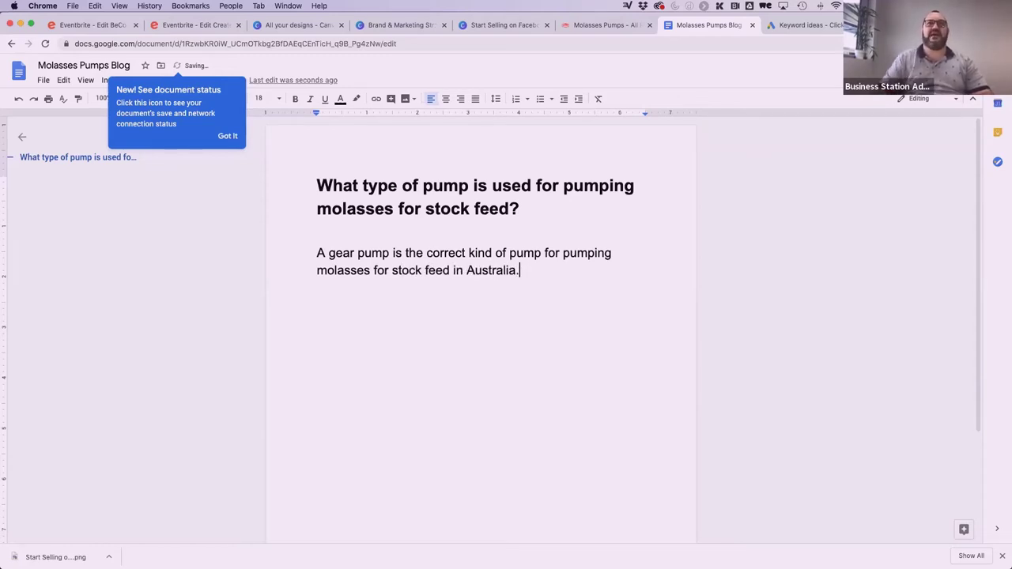
left_click_drag(317, 186, 554, 208)
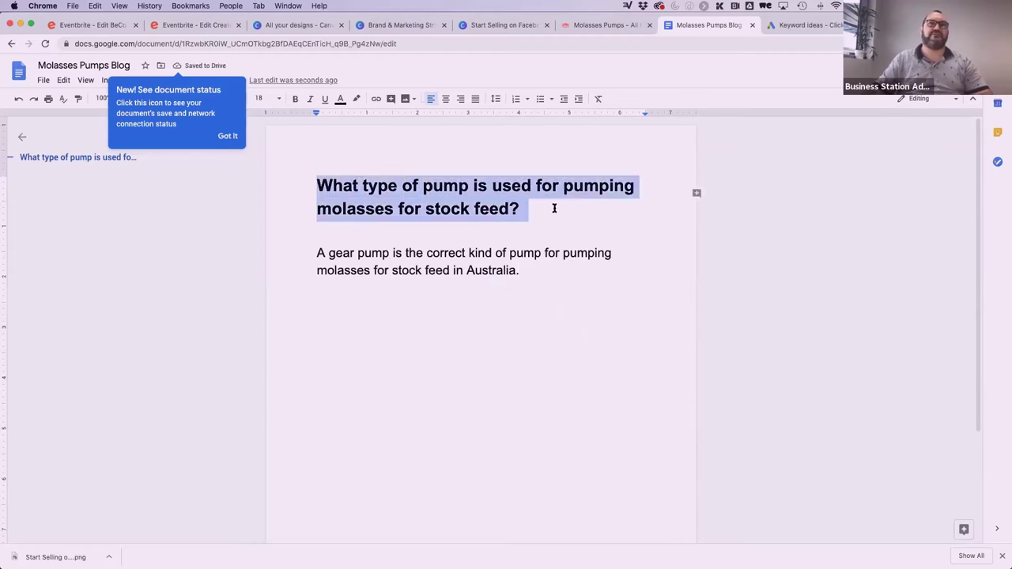
left_click(522, 208)
double_click(491, 270)
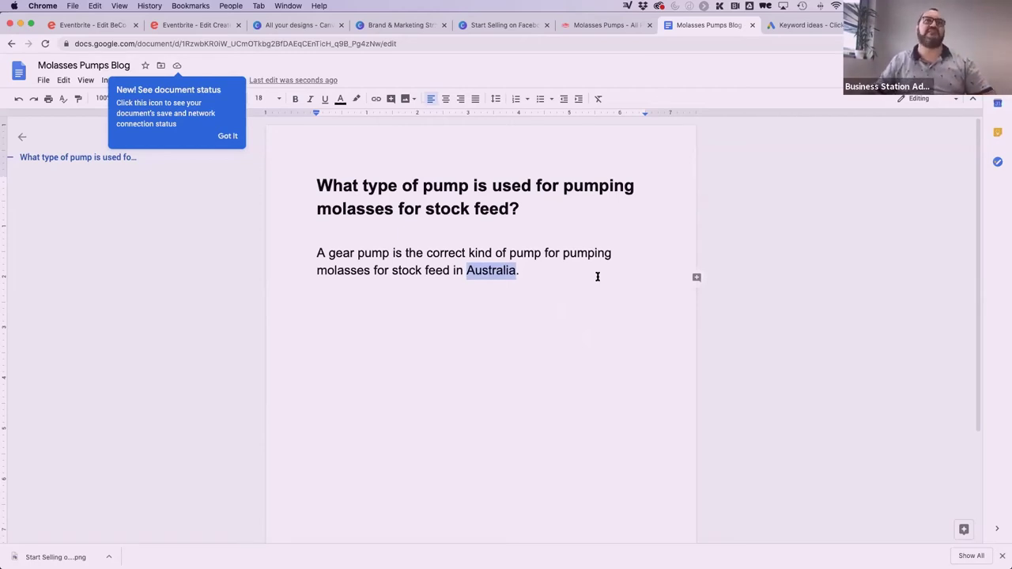
left_click(332, 253)
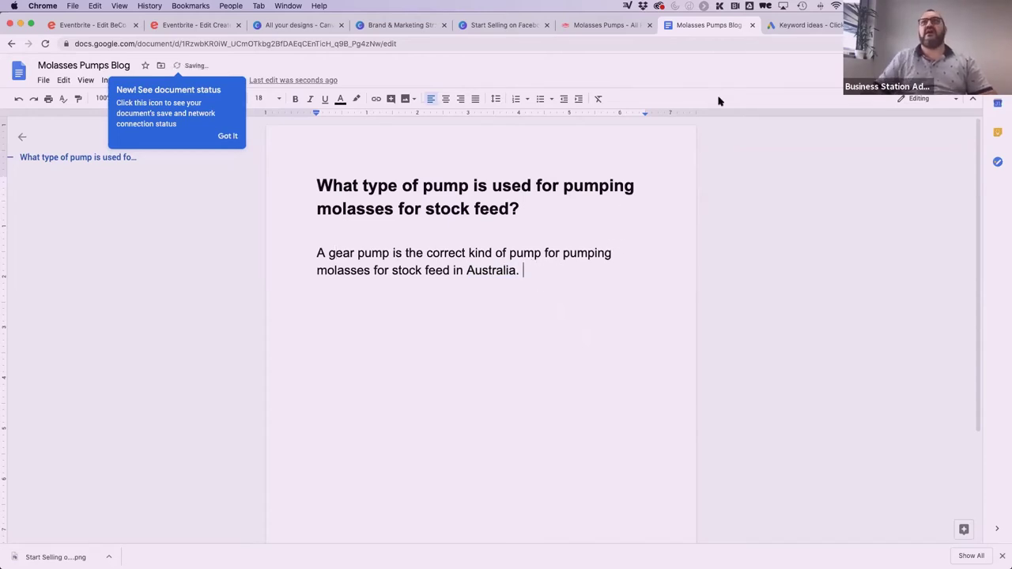
Switch to the All Pumps molasses article and examine the domain in its web address
left_click(605, 24)
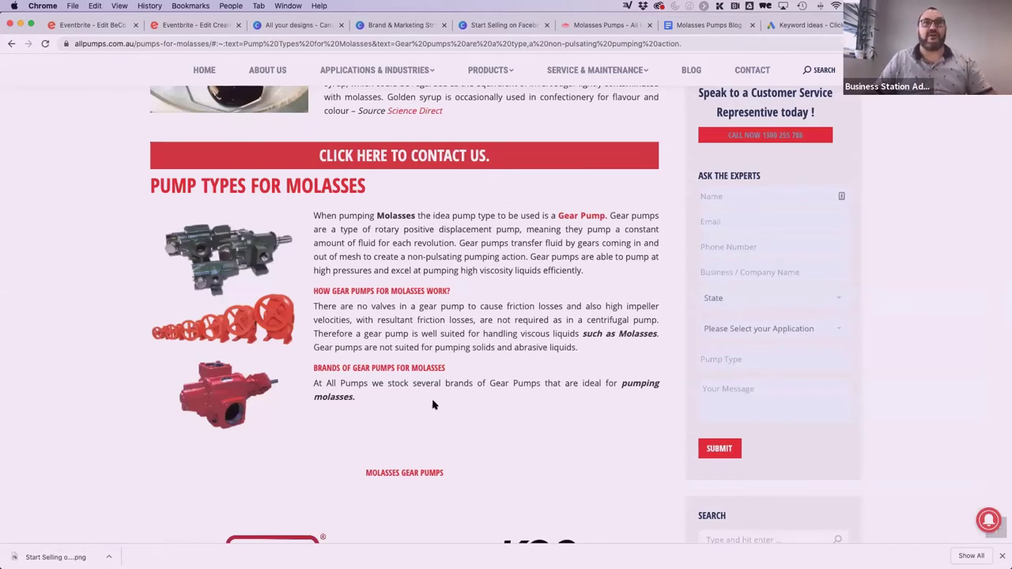
left_click(133, 43)
left_click(168, 43)
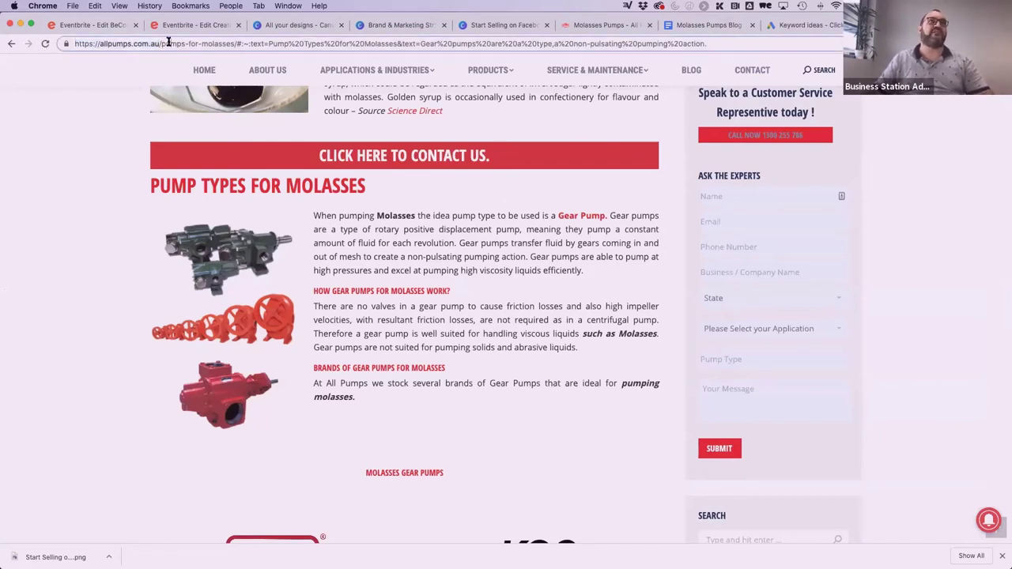
left_click_drag(157, 43, 97, 44)
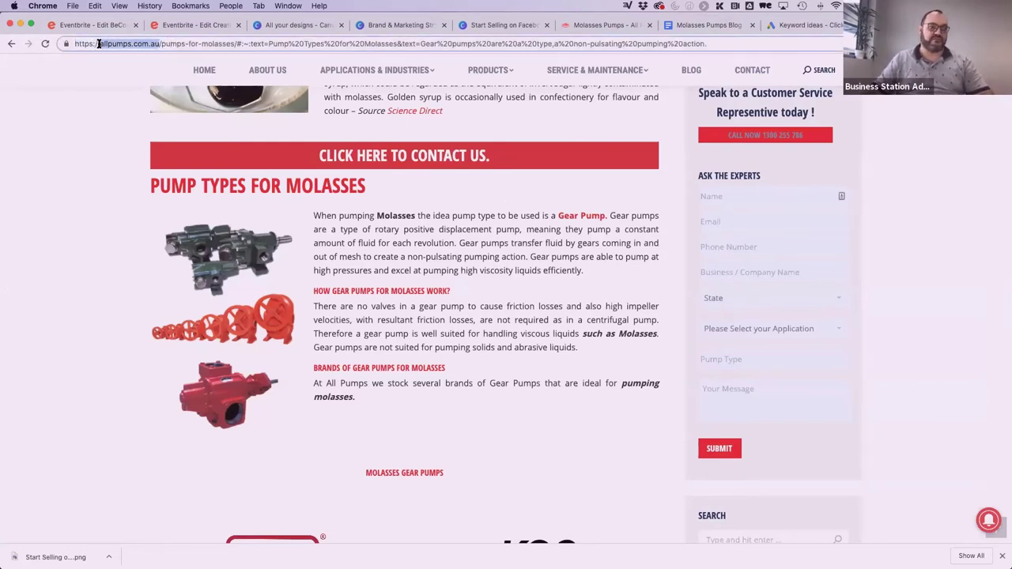
left_click(500, 244)
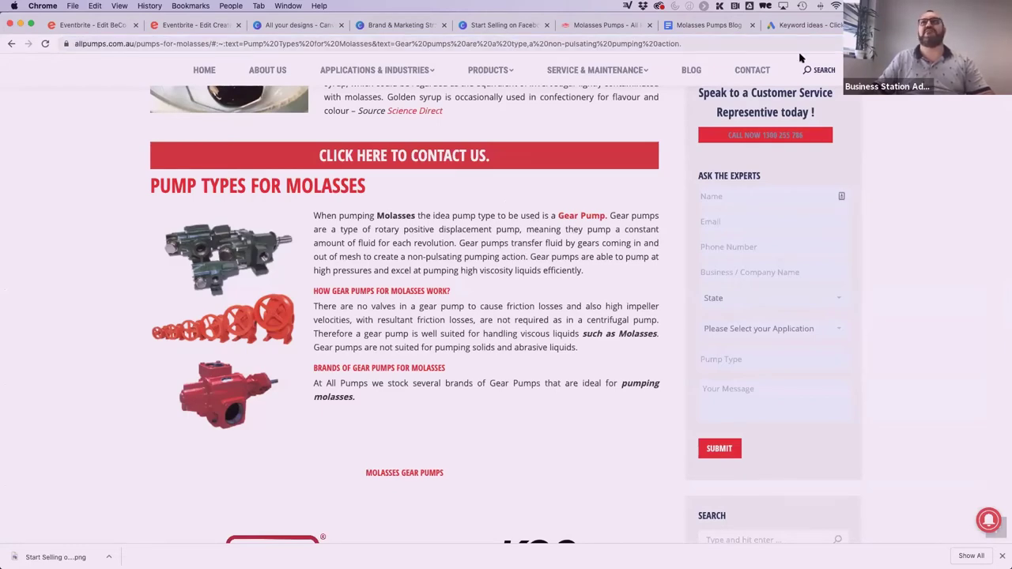
Return to the Molasses Pumps Blog document and continue the answer paragraph with "They are a type of rotary type displacement pump,"
left_click(704, 25)
type("They")
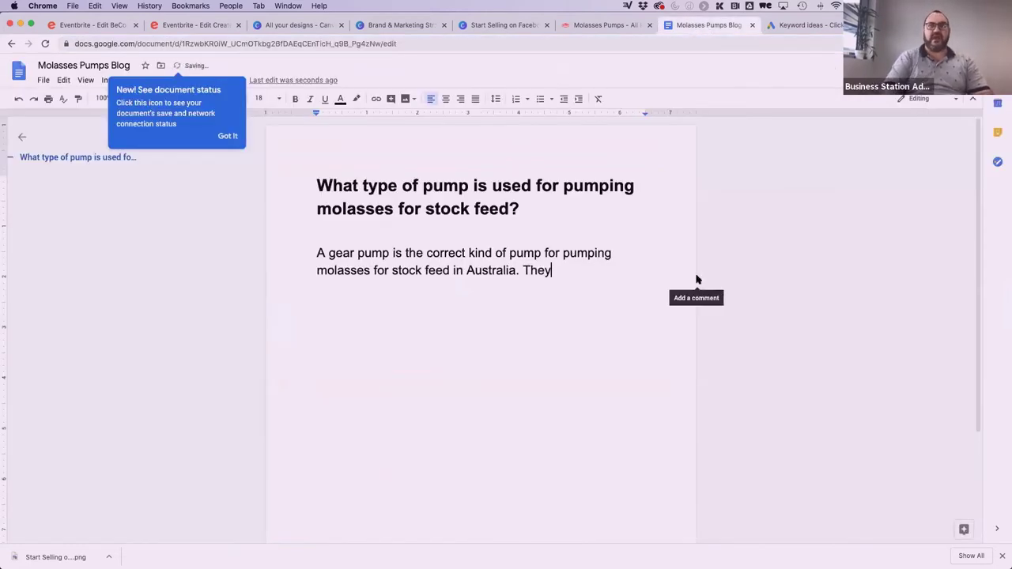
type(" are a type of rot")
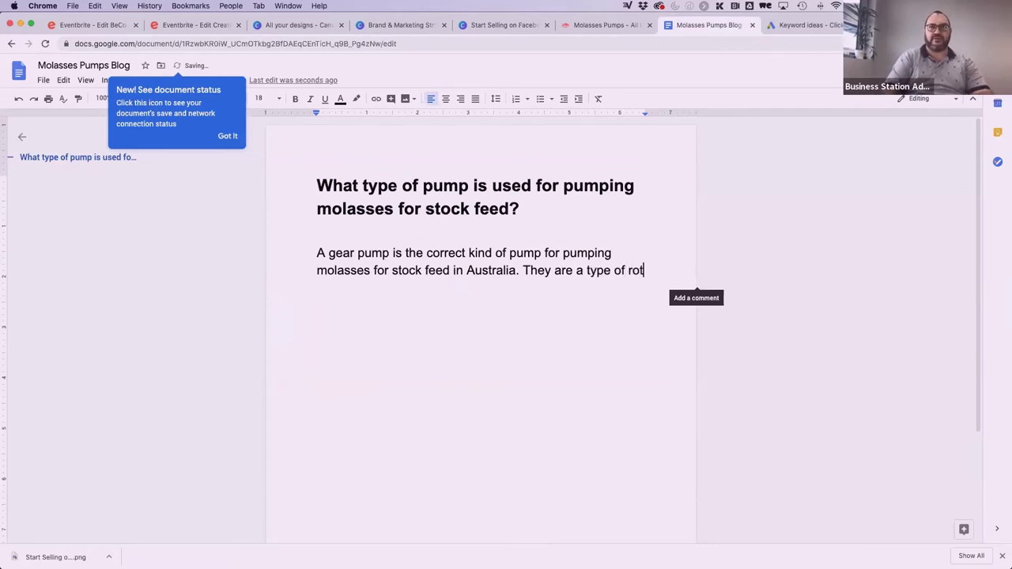
type("aty ty")
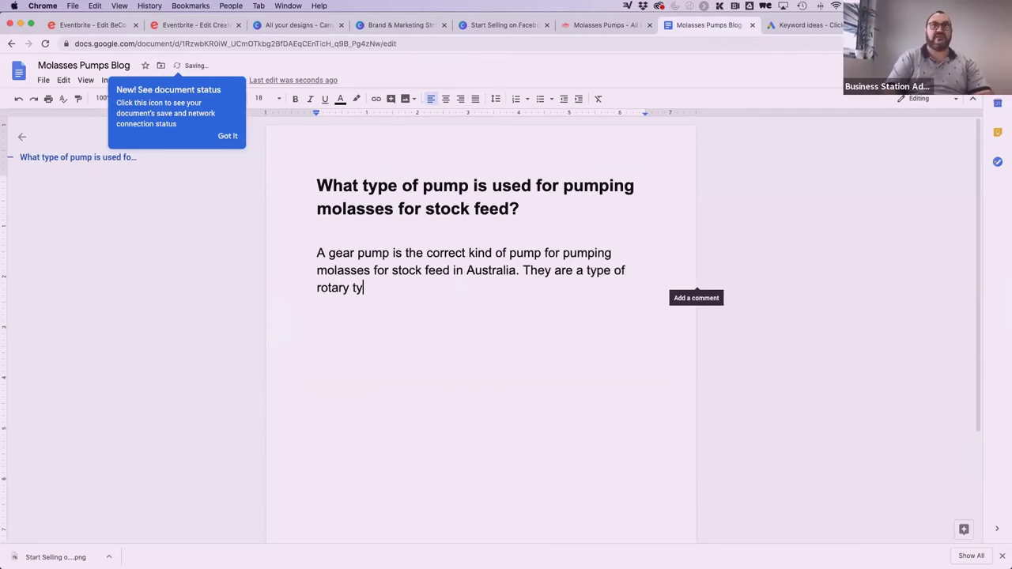
type("pe displamenet pi")
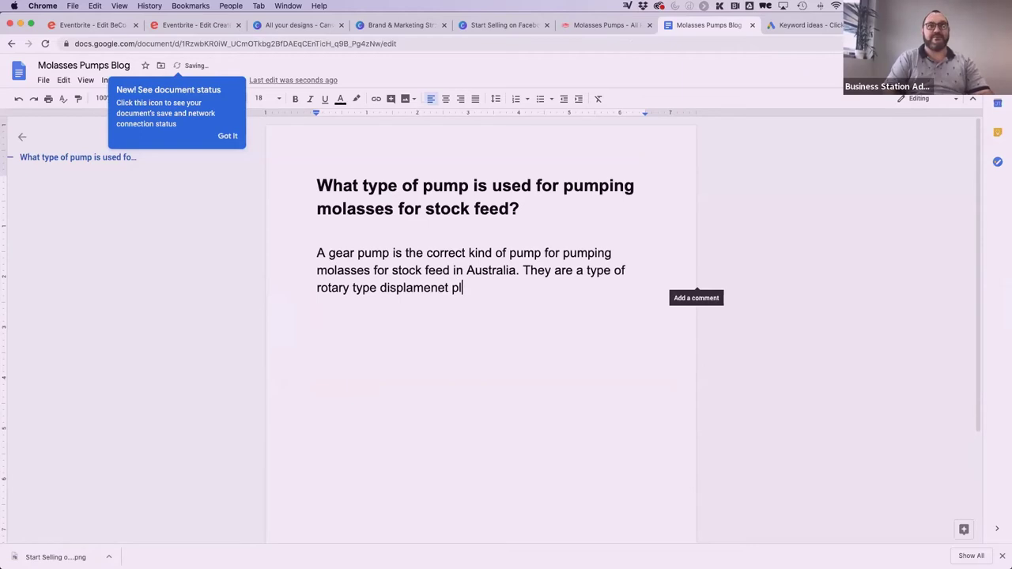
key("BackSpace")
key("BackSpace")
key("BackSpace")
key("BackSpace")
key("BackSpace")
key("BackSpace")
key("BackSpace")
type("c")
key("BackSpace")
key("BackSpace")
type("ce")
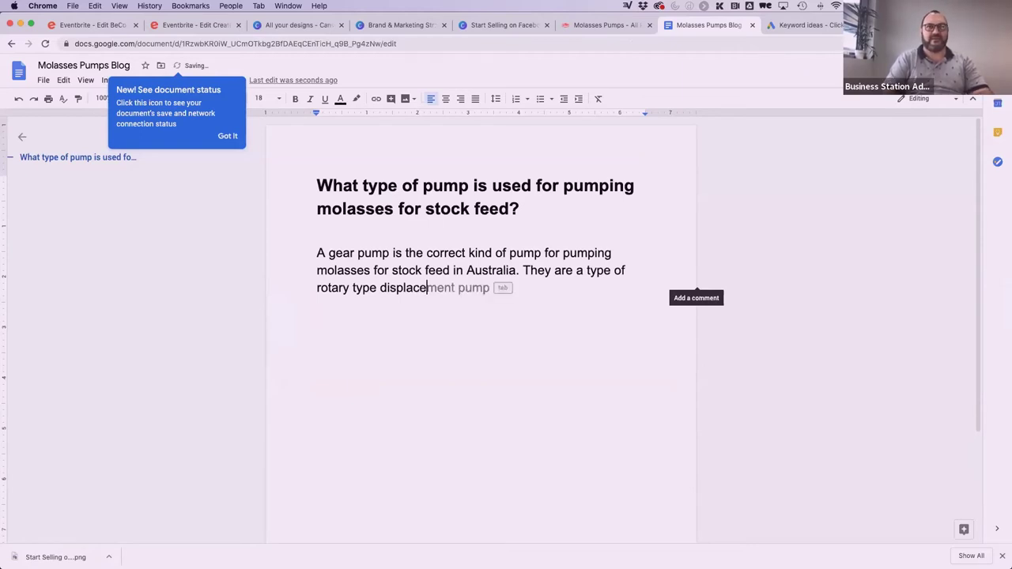
type("ment pump, acco")
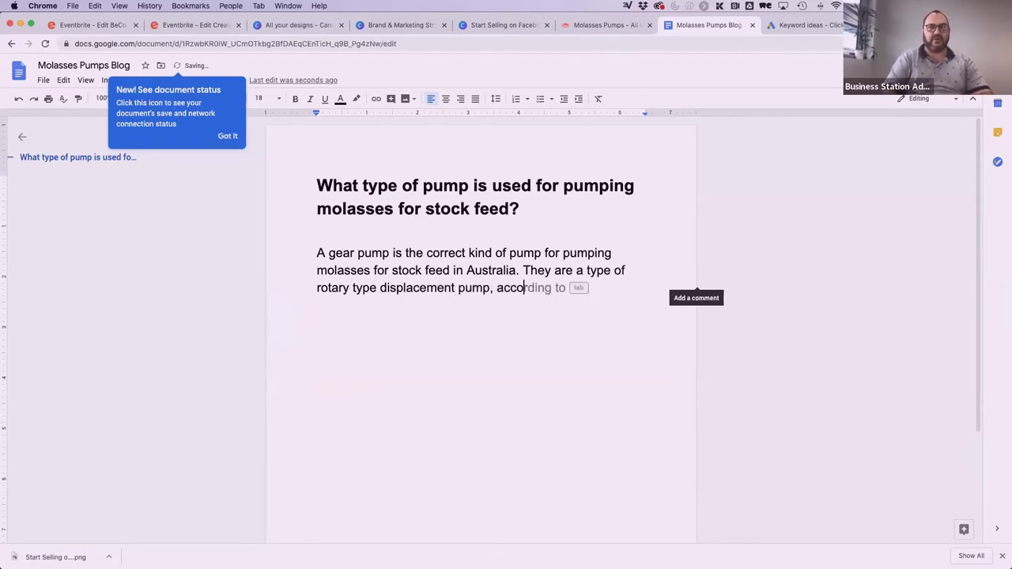
Finish the sentence with "according to the team at allpumps.com.au." and start a new paragraph below it
type("rding t")
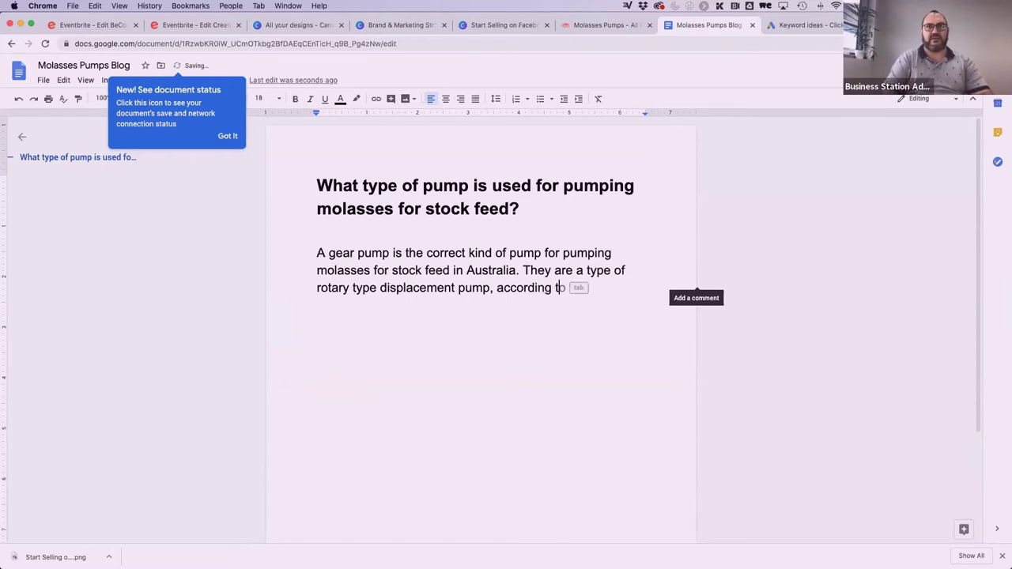
type("o the team at allpumps.com.au")
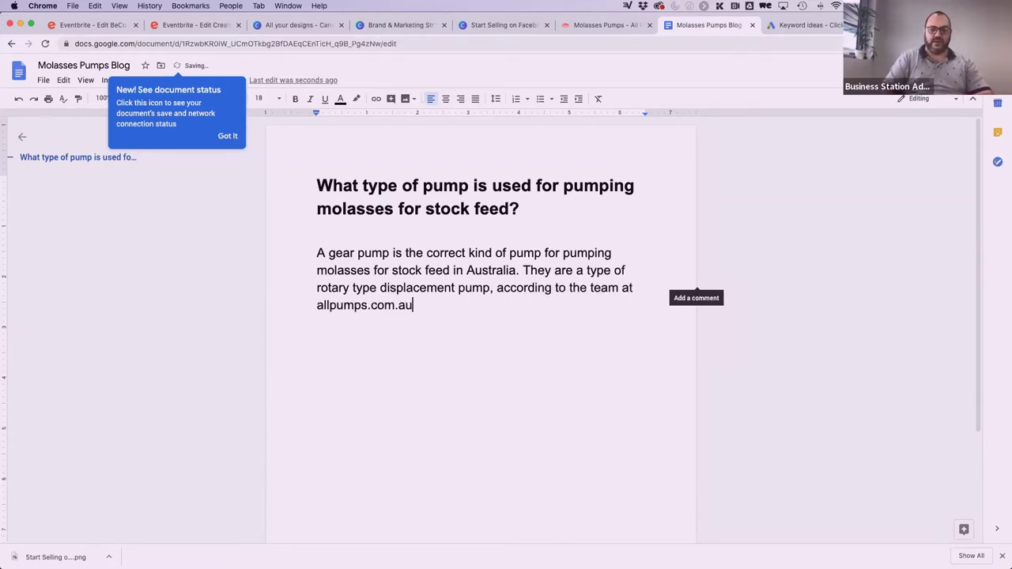
type(".")
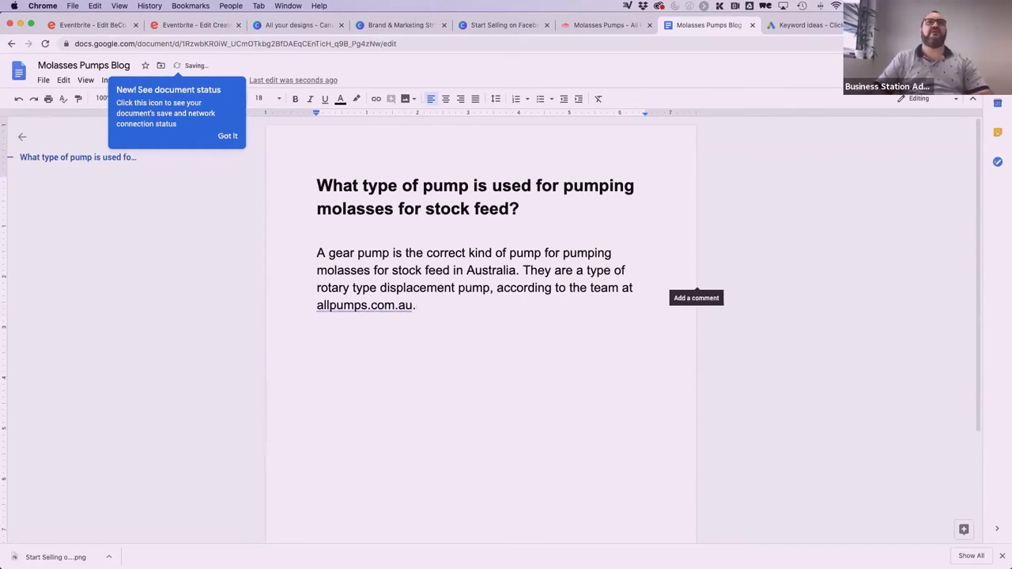
key("Return")
key("Return")
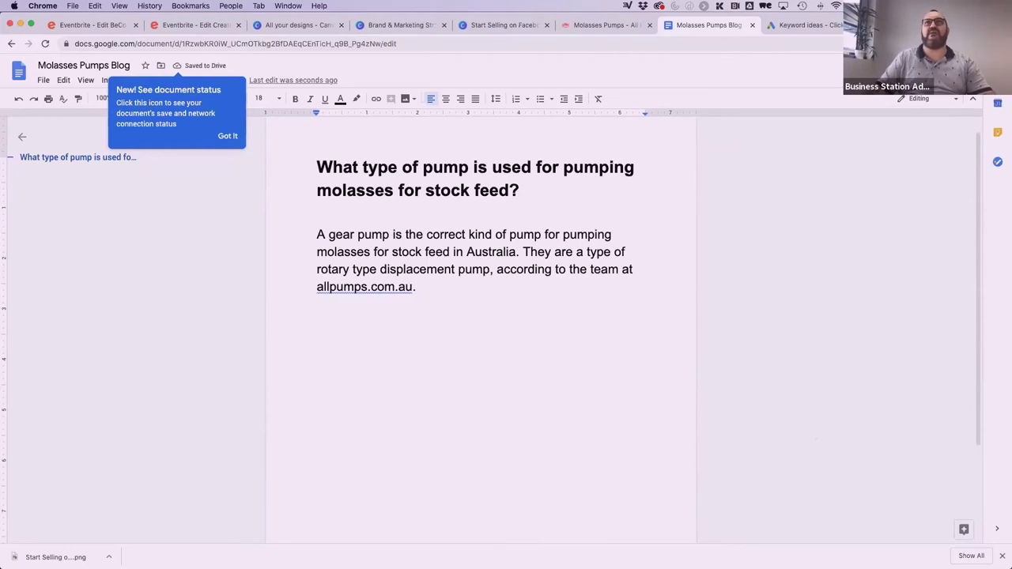
Switch to the All Pumps article and review the text under Pump Types for Molasses
key("ctrl+shift+Tab")
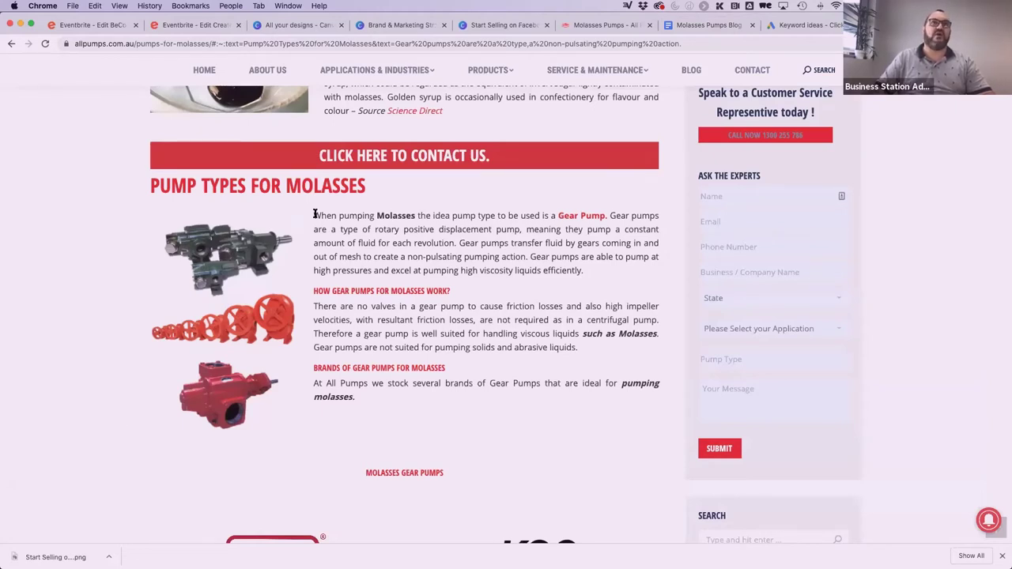
left_click_drag(314, 215, 466, 407)
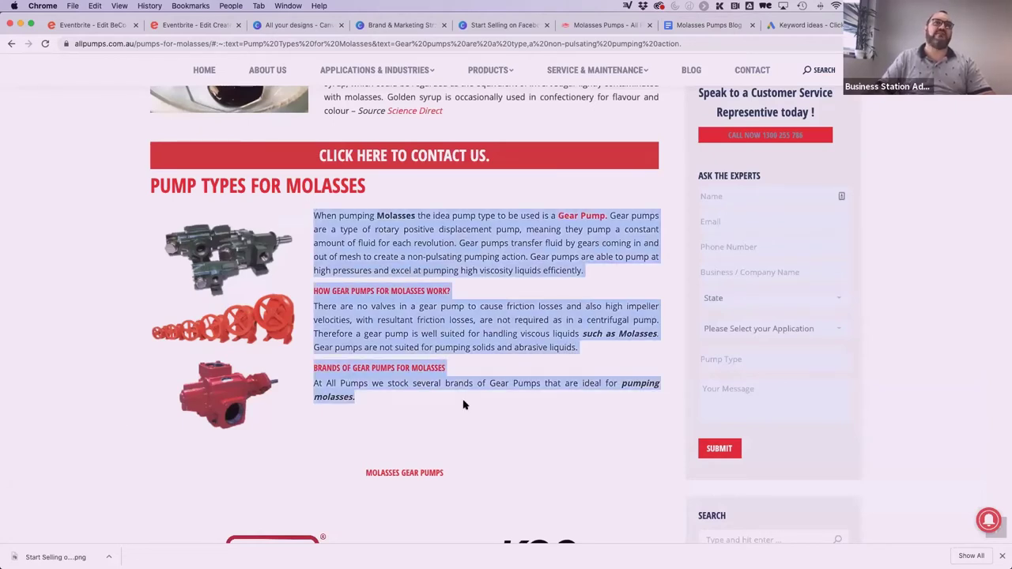
left_click(498, 431)
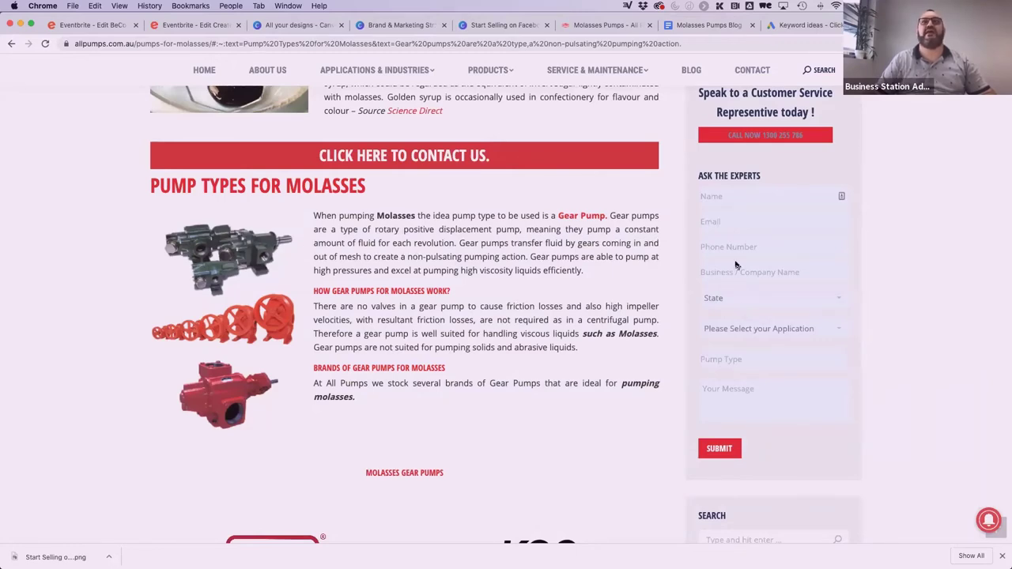
Return to the blog document and begin the second paragraph with "The non-pulsating pumping action in a gear pump used for pumping molasses is useful for"
left_click(678, 26)
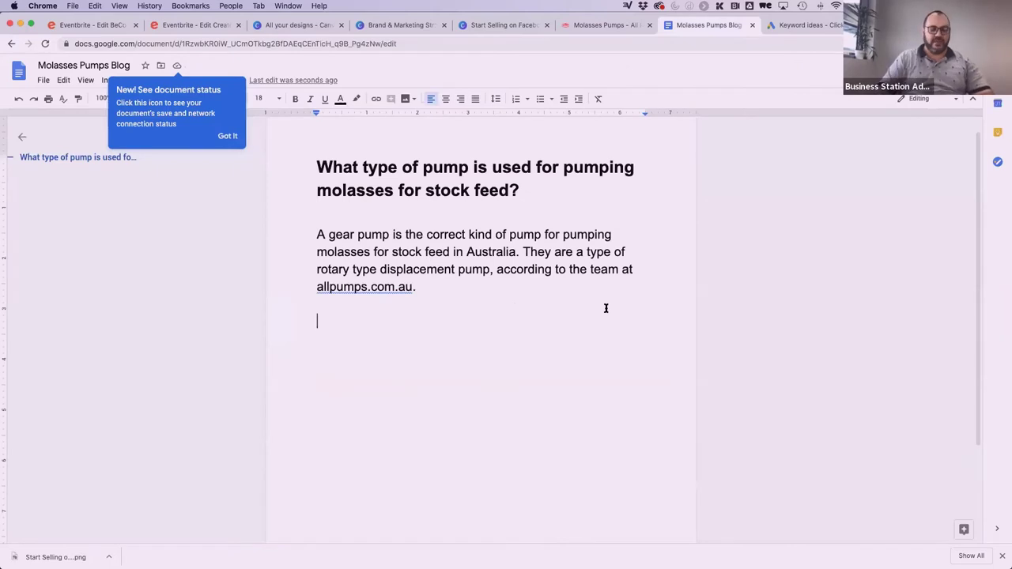
type("The non-pub")
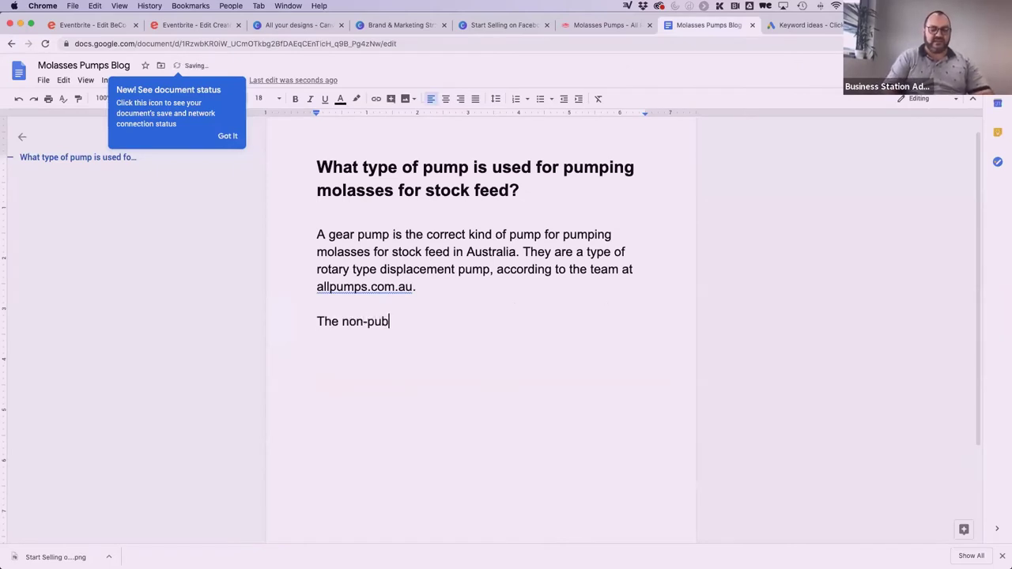
key("BackSpace")
type("lsating p")
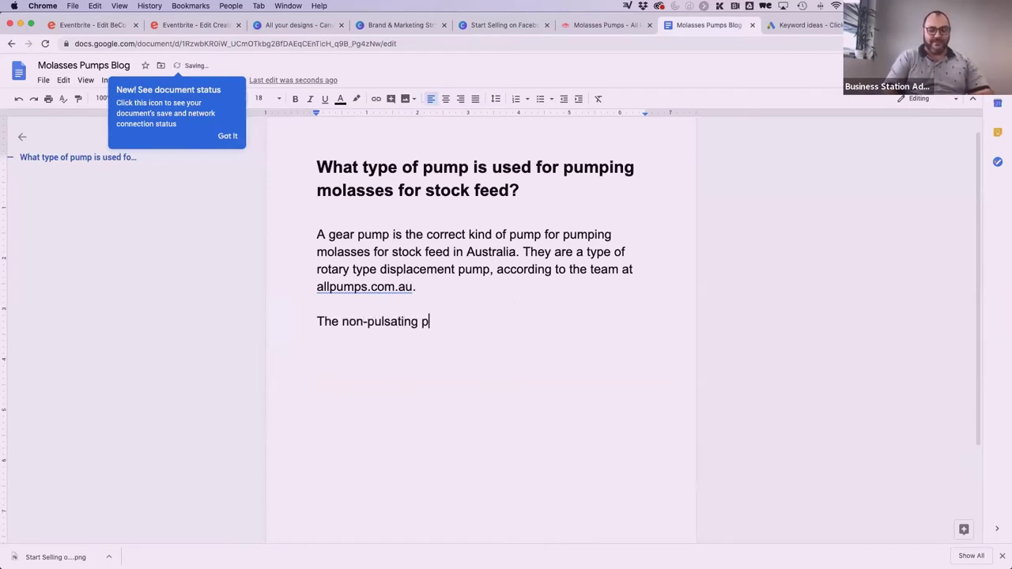
type("umping action in a ")
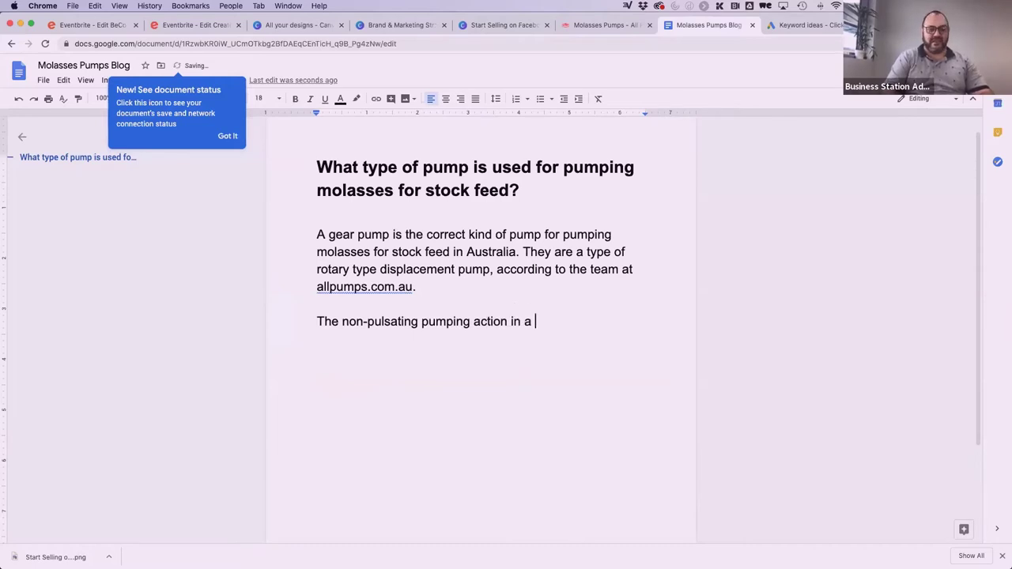
type("gear pump used ")
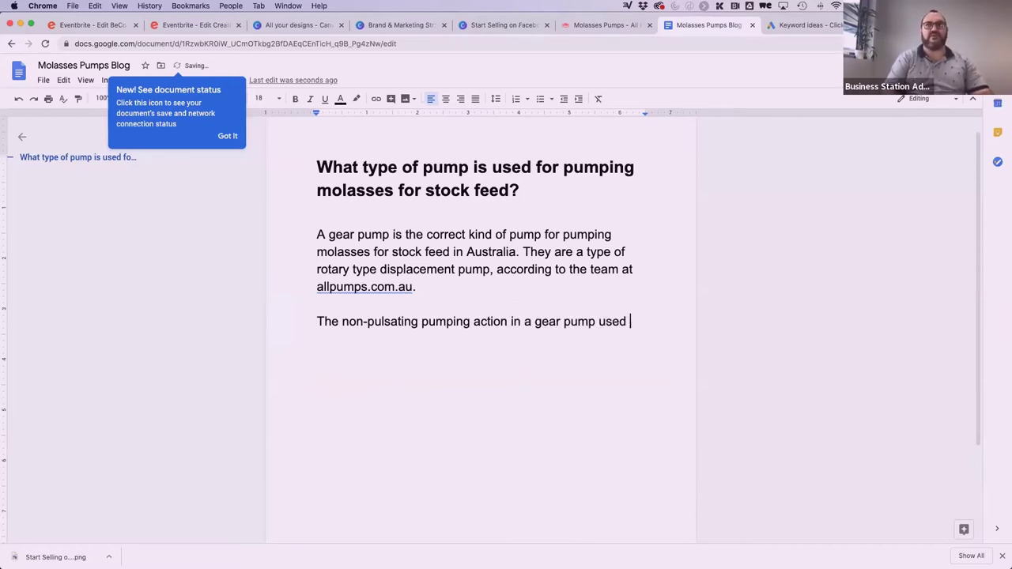
type("for pumping")
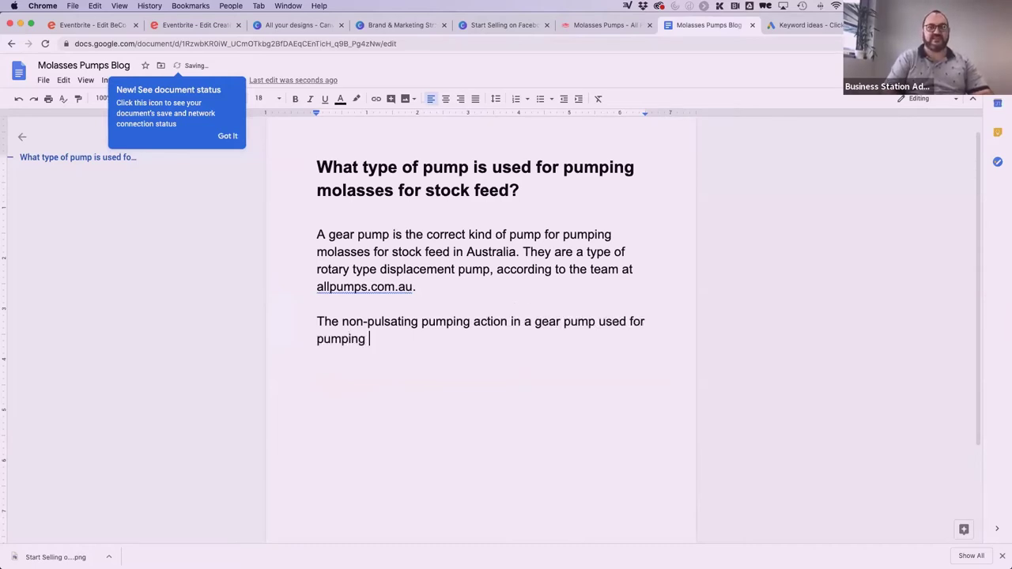
type(" molasses")
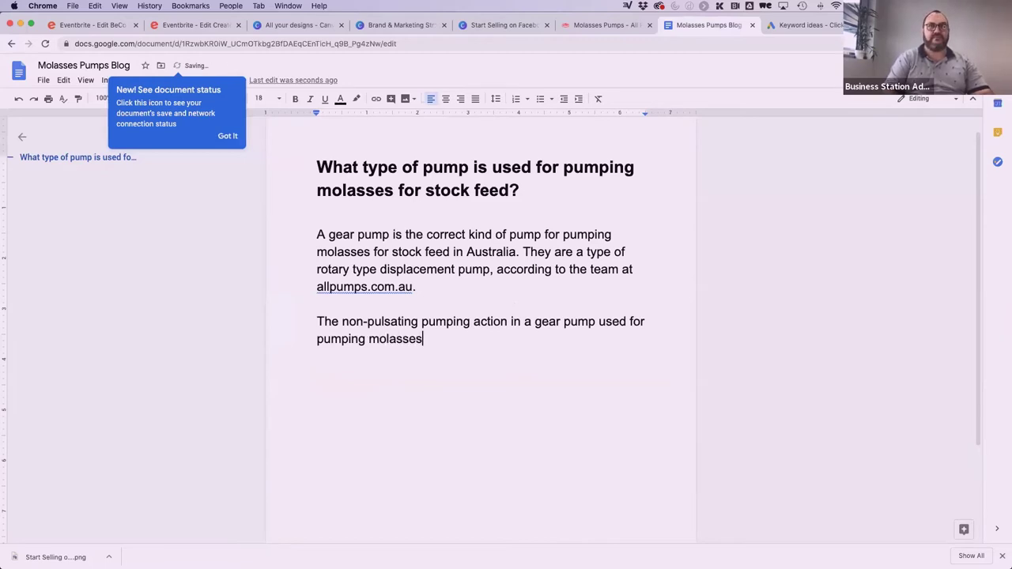
type(" is useful for")
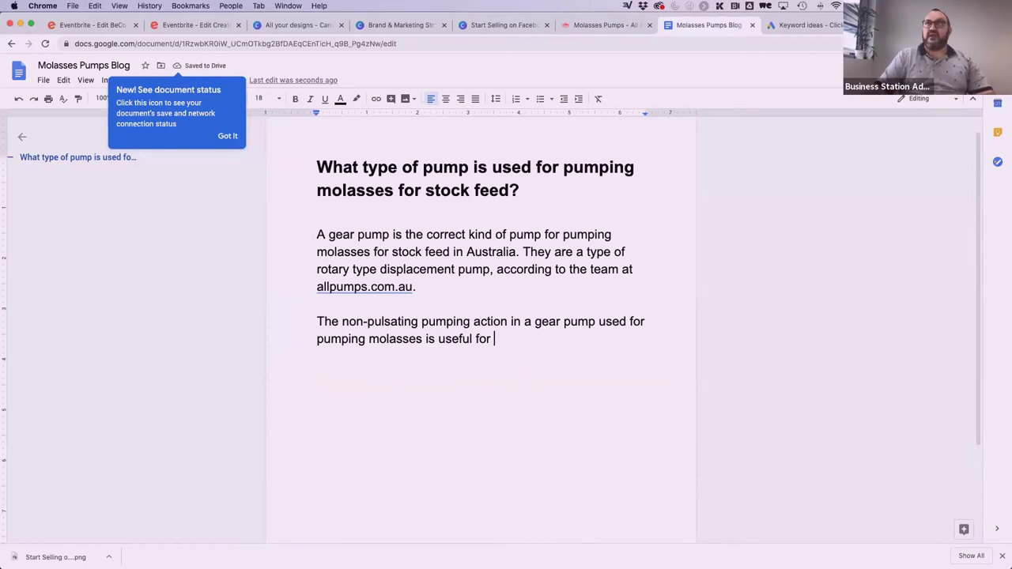
Recheck the gear pump description in the All Pumps article and continue the blog's second paragraph with "thick fluids"
key("ctrl+shift+Tab")
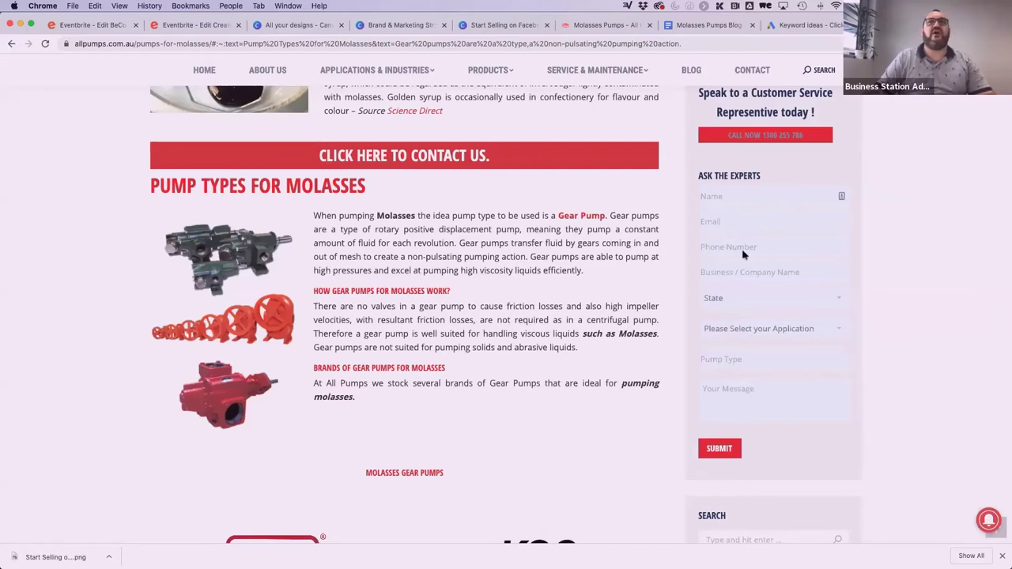
left_click(707, 26)
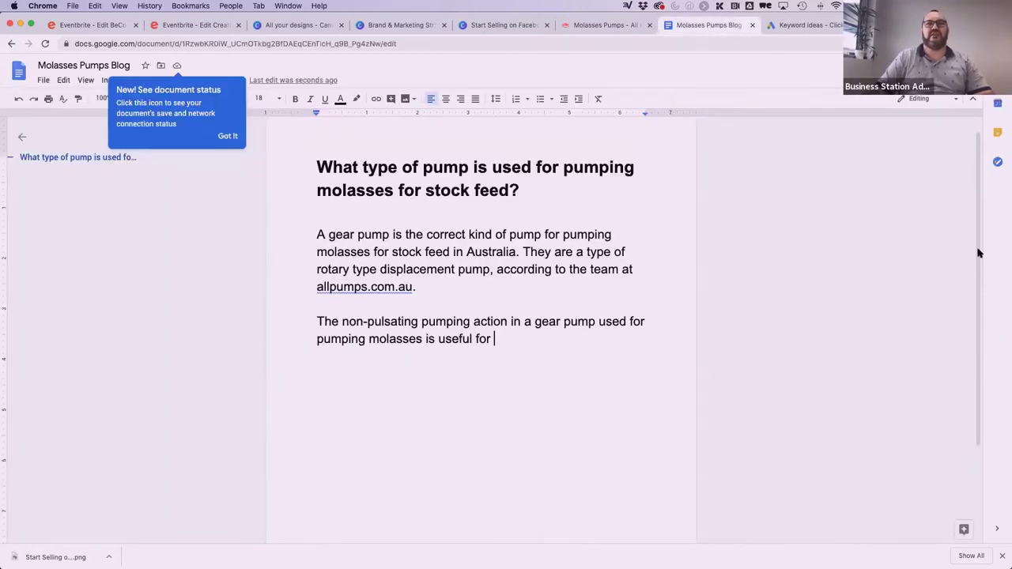
type("pumping")
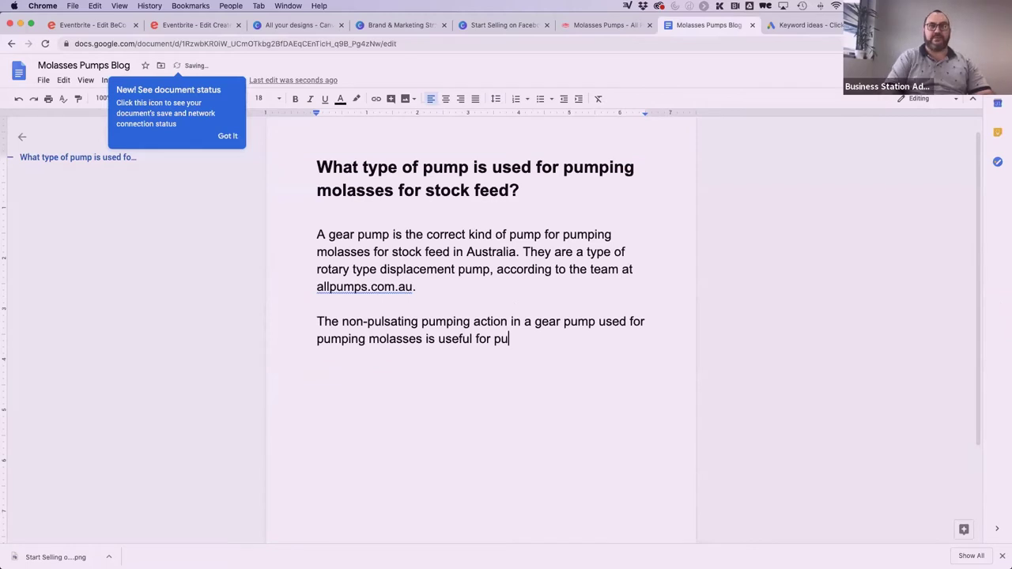
key("BackSpace")
key("BackSpace")
key("BackSpace")
key("BackSpace")
key("BackSpace")
key("BackSpace")
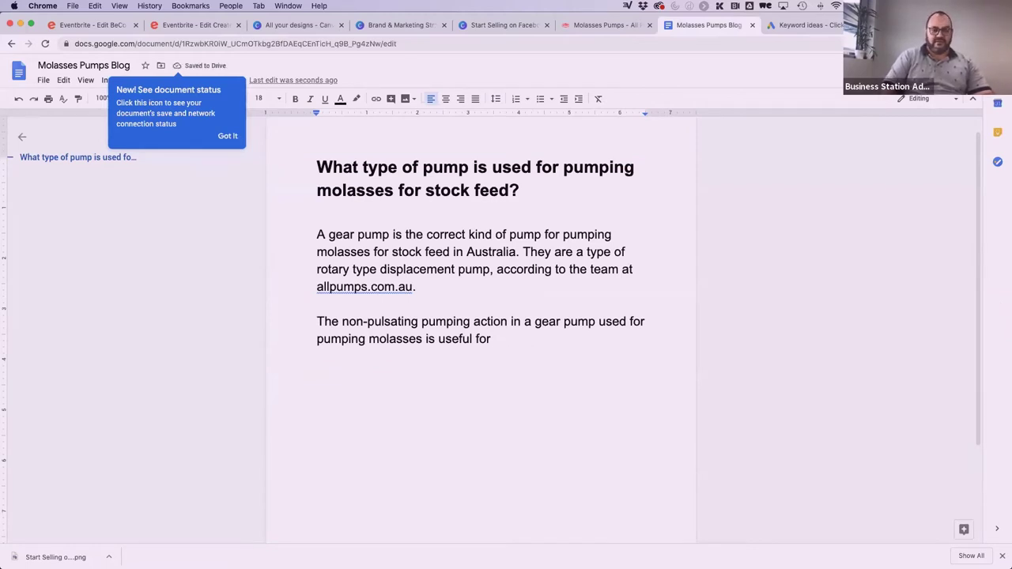
type("thick fluids ")
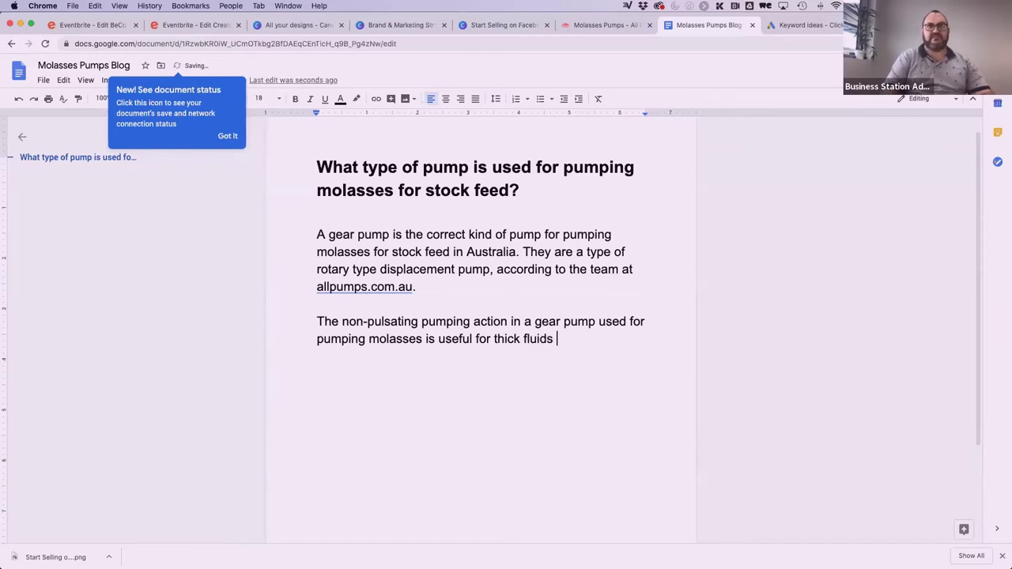
Finish the second paragraph's first sentence with "used in stock feed supplementation."
type("lik")
key("BackSpace")
key("BackSpace")
key("BackSpace")
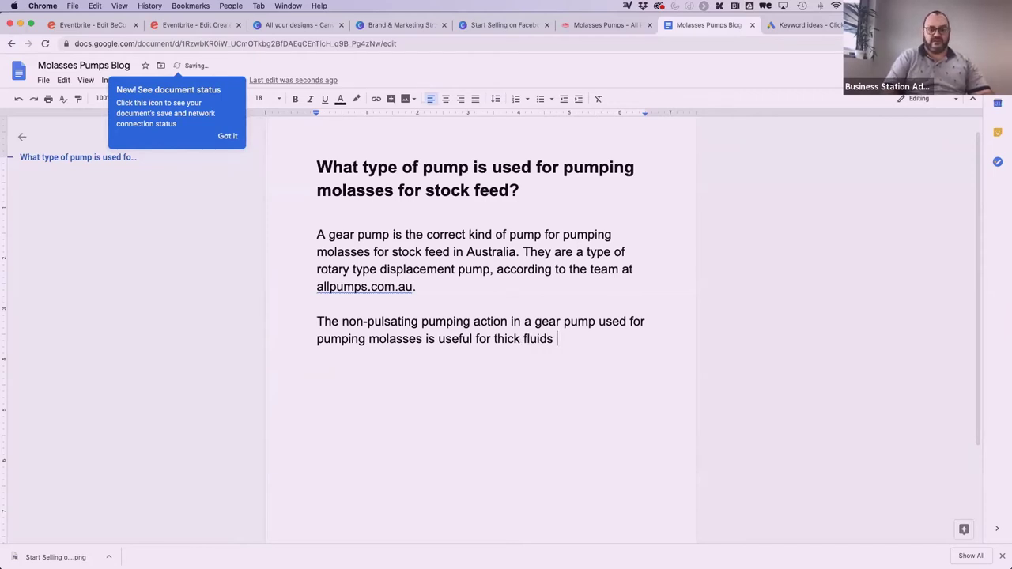
type("used in stock")
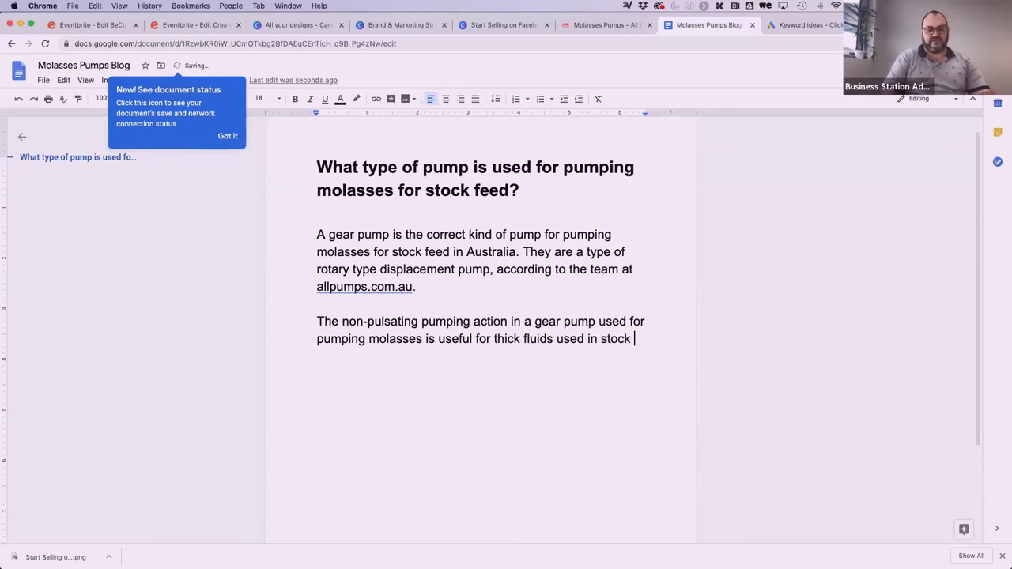
type(" feed suppliment")
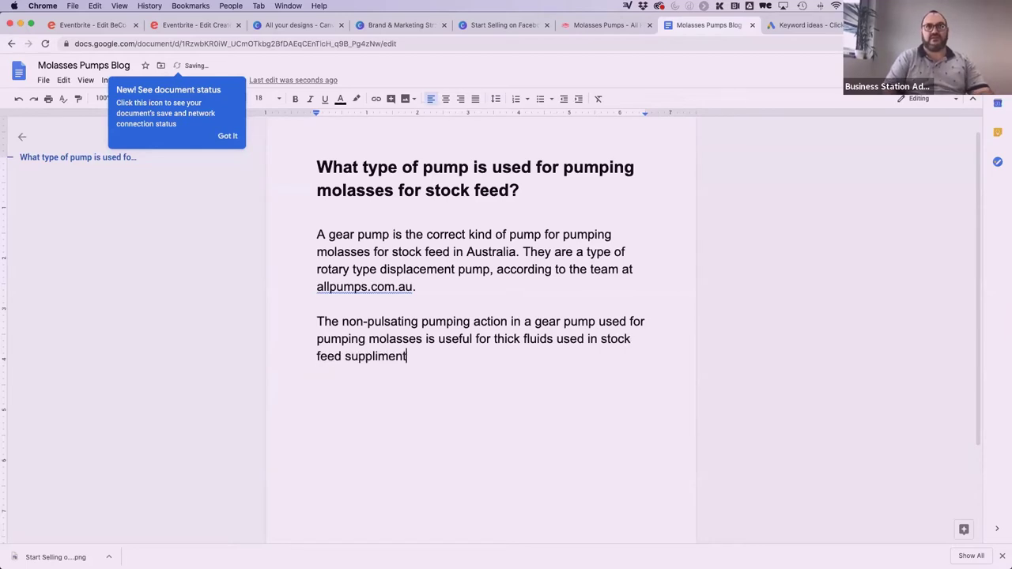
key("BackSpace")
key("BackSpace")
key("BackSpace")
key("BackSpace")
key("BackSpace")
type("em")
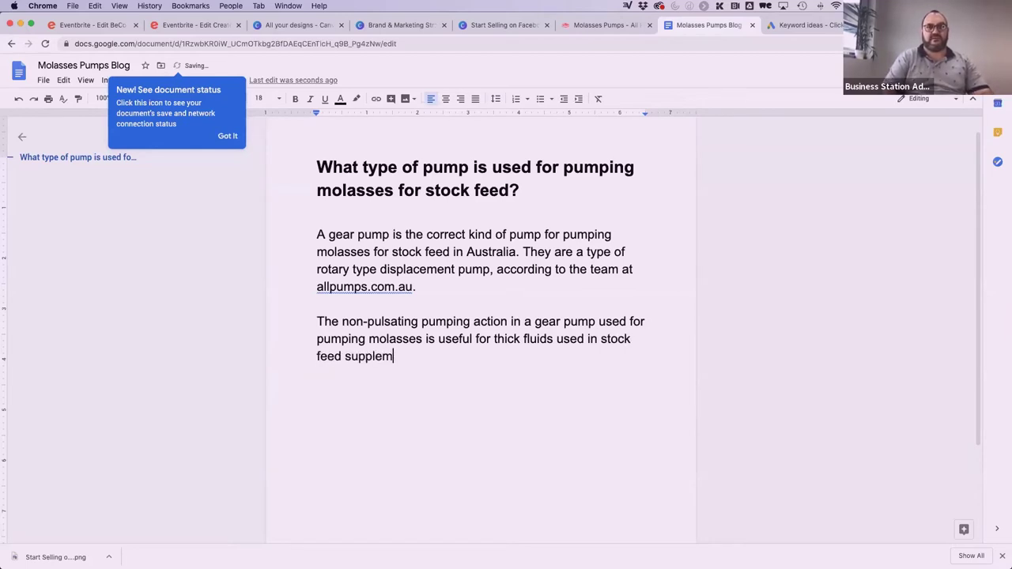
type("entation. ")
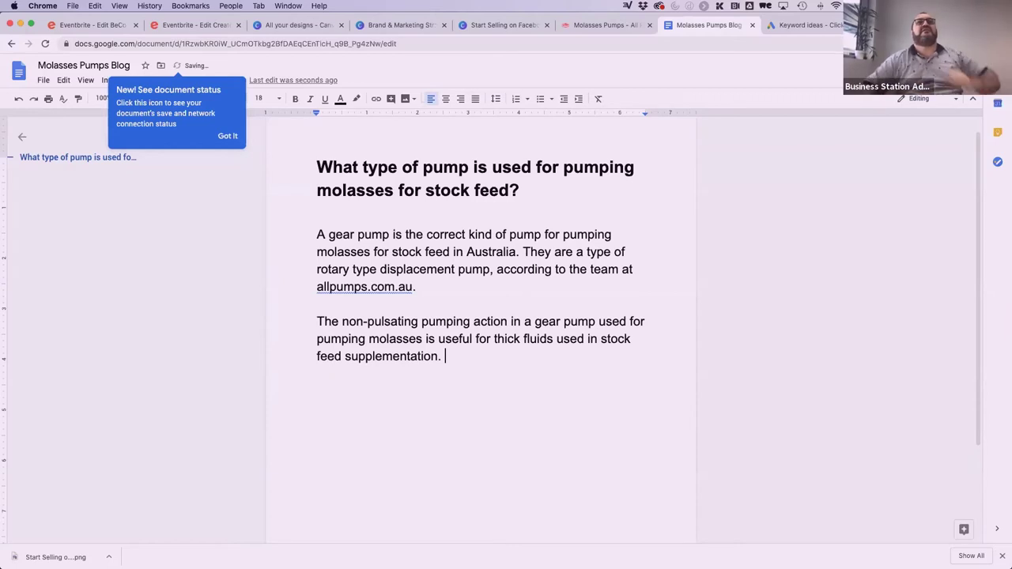
Add the sentence "This is also a very heavy duty type of pump." to the second paragraph
type(" Thi")
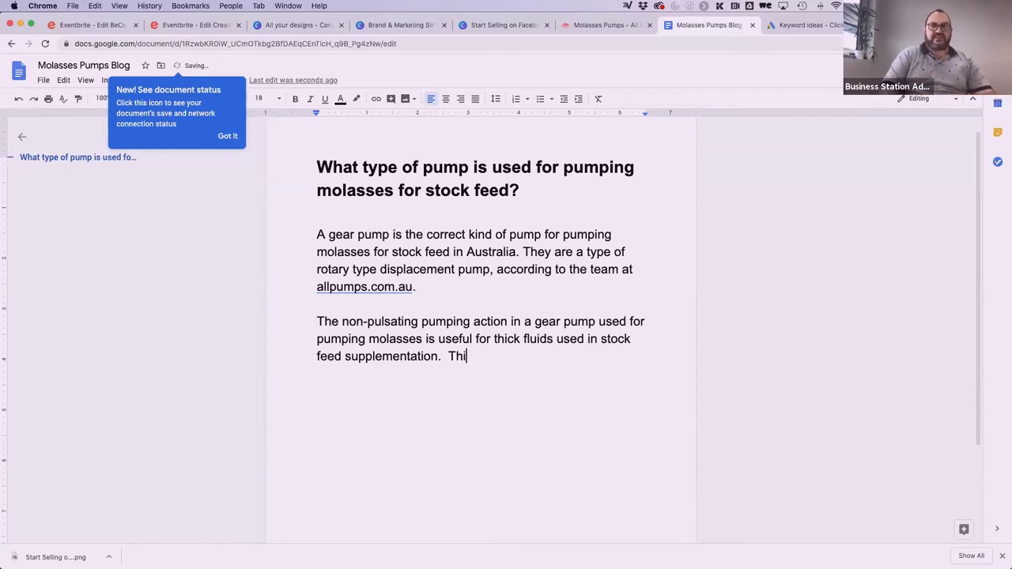
type("s i")
key("BackSpace")
key("BackSpace")
key("BackSpace")
key("BackSpace")
key("BackSpace")
type("Th")
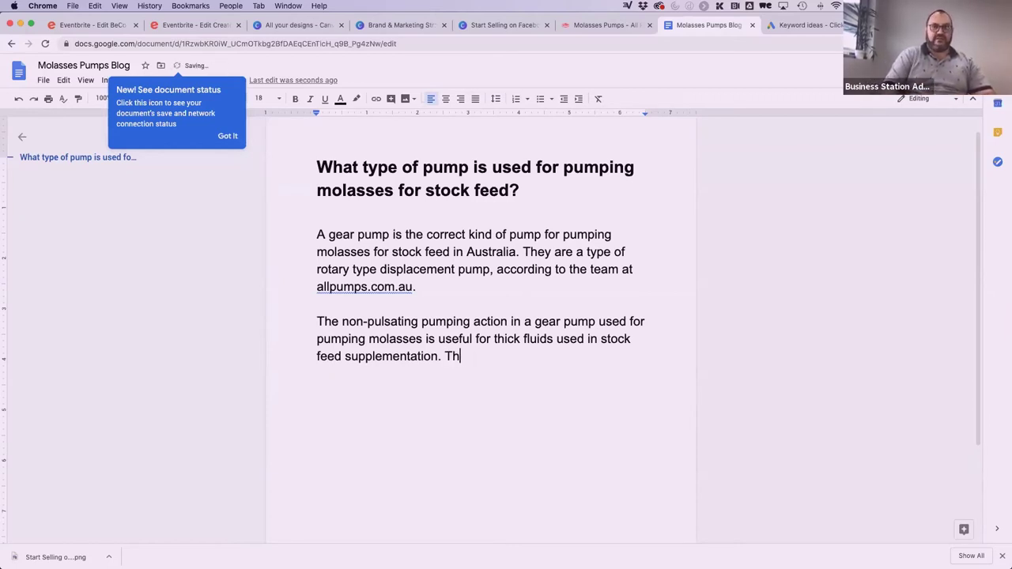
type("is is also a ")
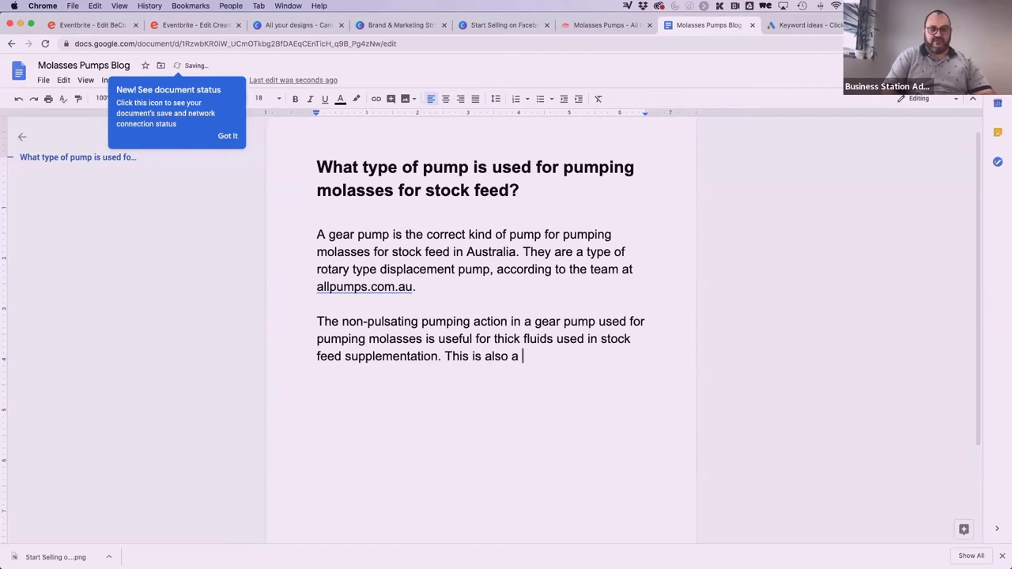
type("very heavy duty")
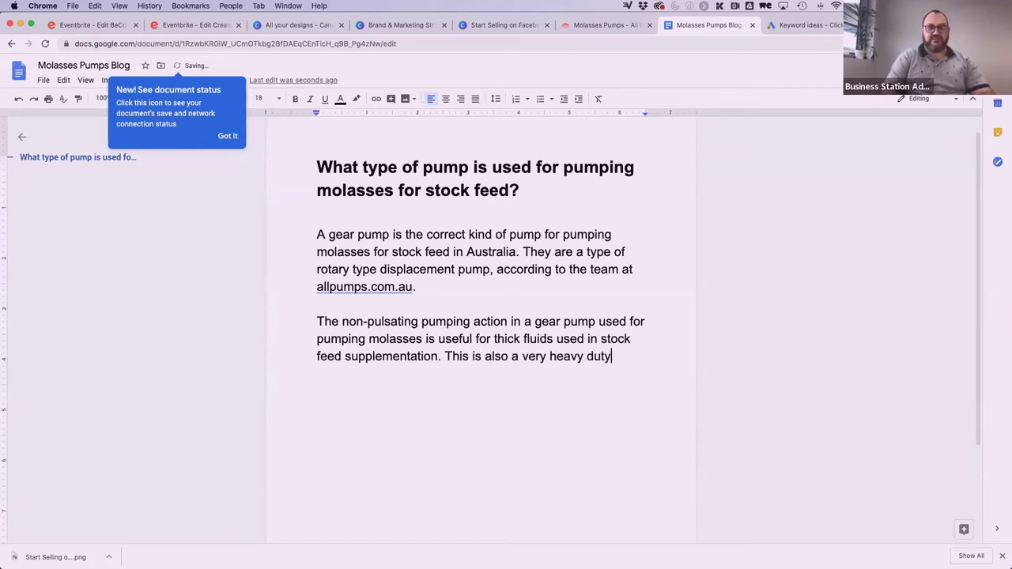
type(" type of pump. ")
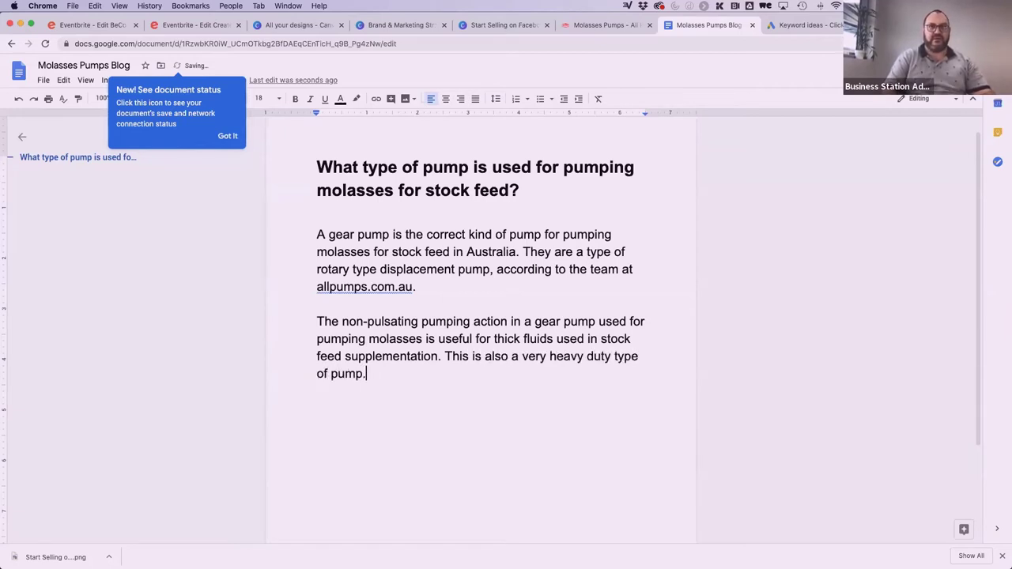
End the second paragraph with "After all, it if's pumping something like molasses, it is has to be!"
type("After all, it i")
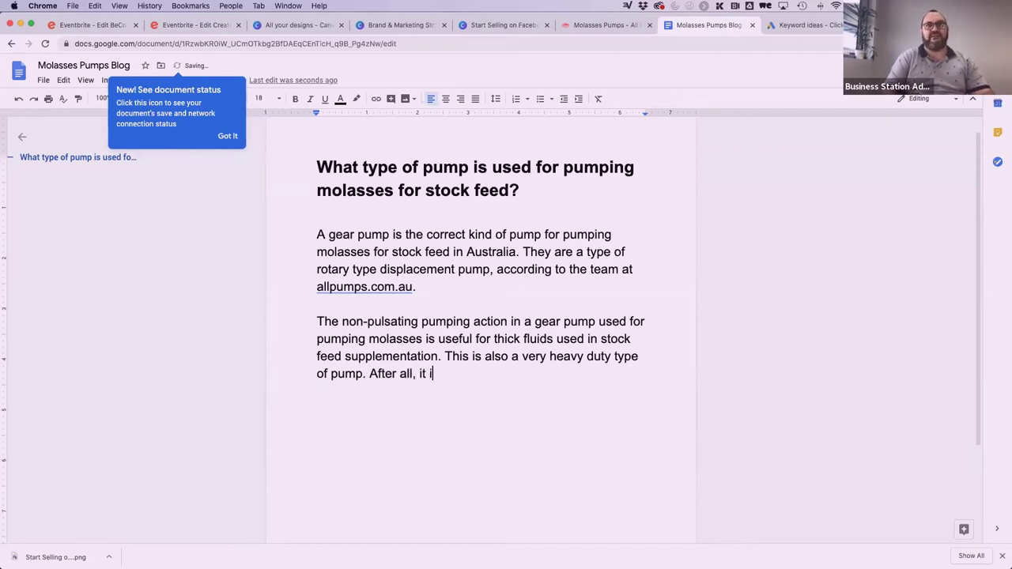
type("f's ")
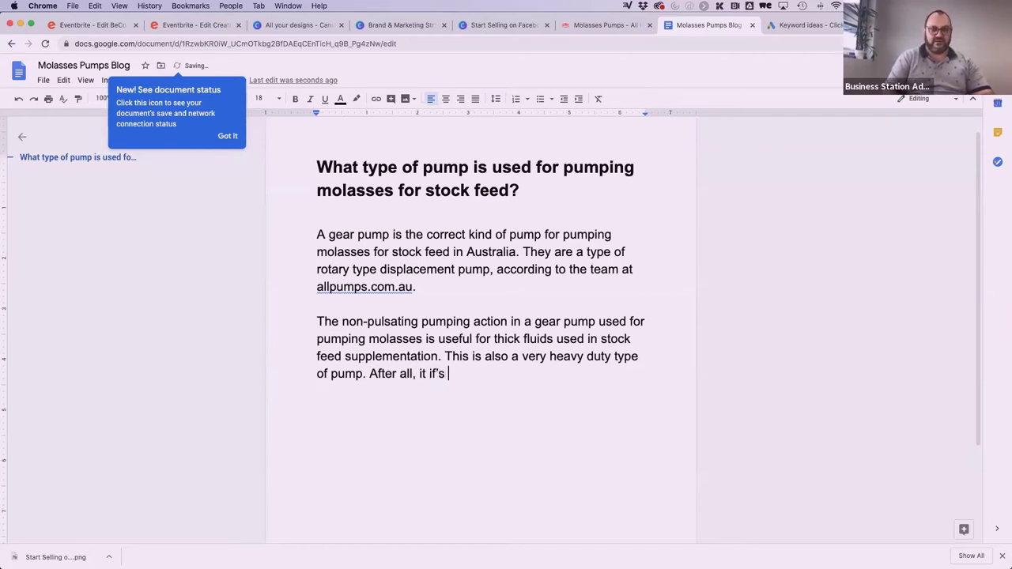
type("pumping something l")
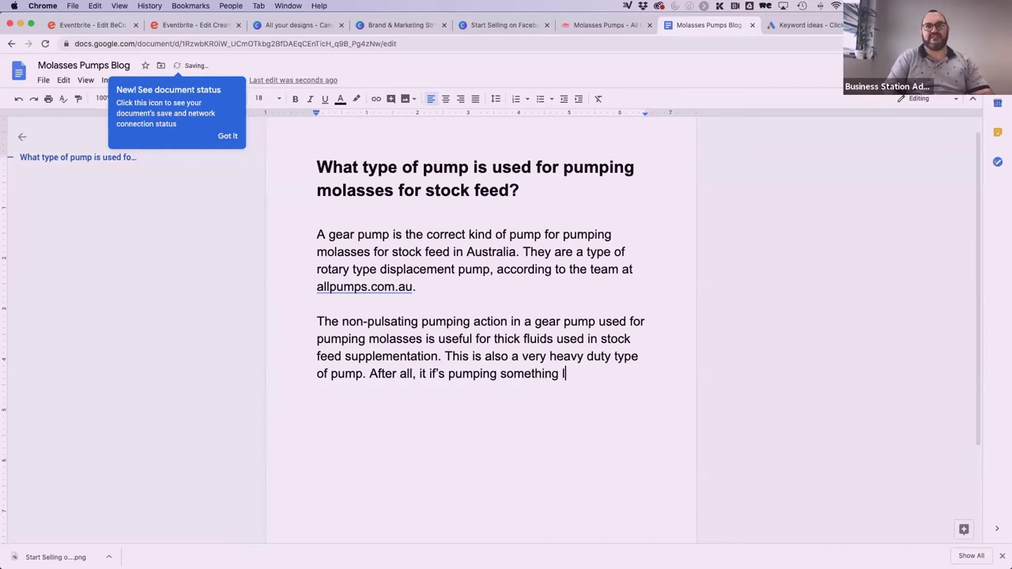
type("ike molasses, it ish")
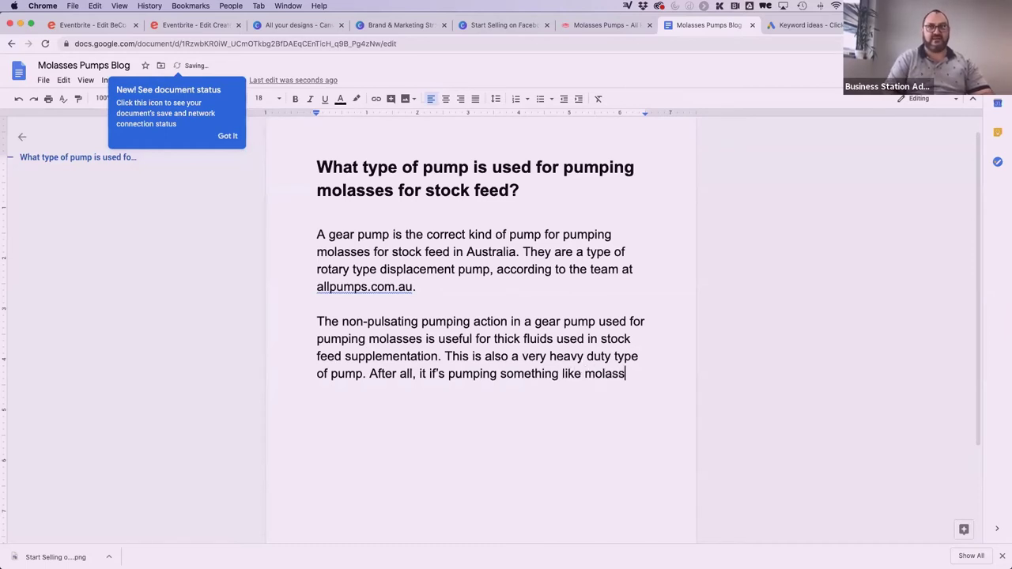
key("BackSpace")
type("able to")
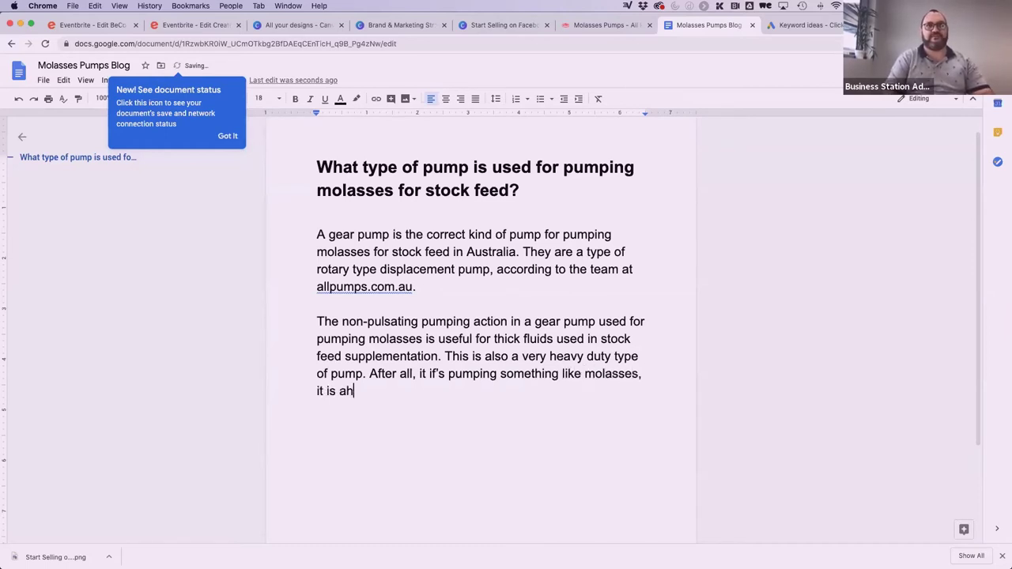
key("BackSpace")
key("BackSpace")
key("BackSpace")
key("BackSpace")
key("BackSpace")
key("BackSpace")
key("BackSpace")
key("BackSpace")
type("has to be!")
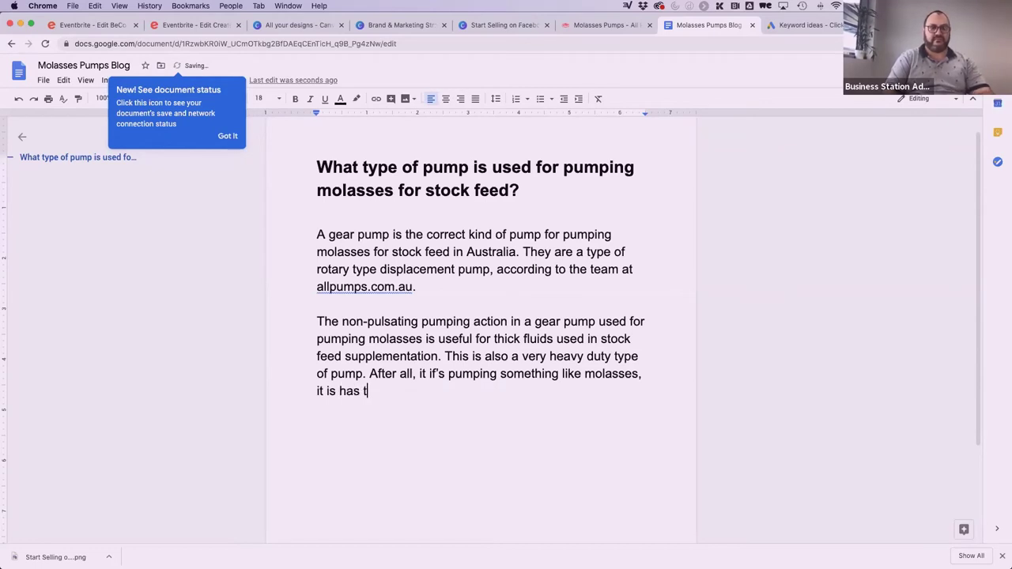
key("Return")
key("Return")
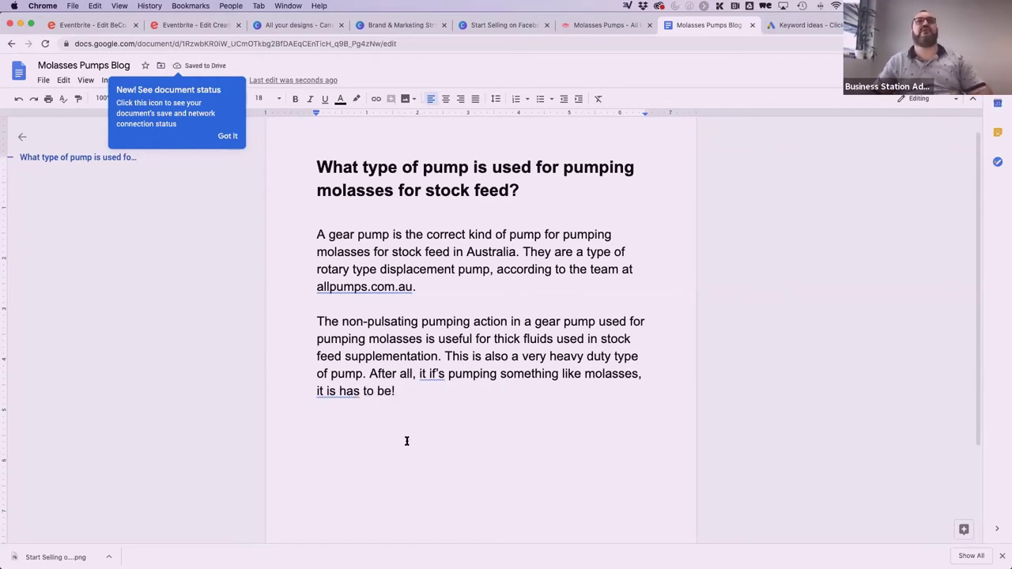
Highlight the two body paragraphs in turn for review, and start a new line after the second one
left_click_drag(316, 235, 476, 293)
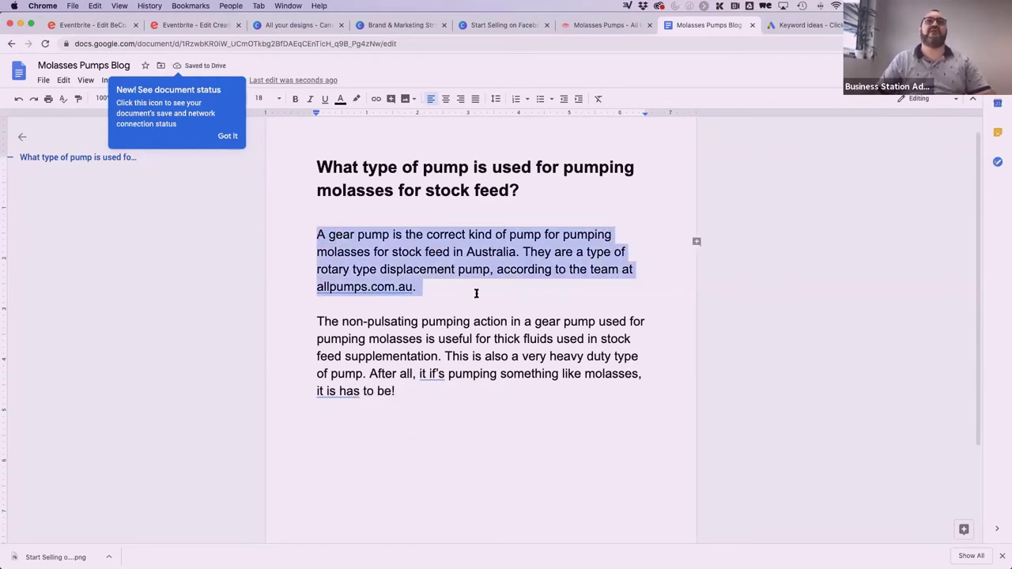
left_click_drag(317, 320, 409, 391)
left_click(414, 390)
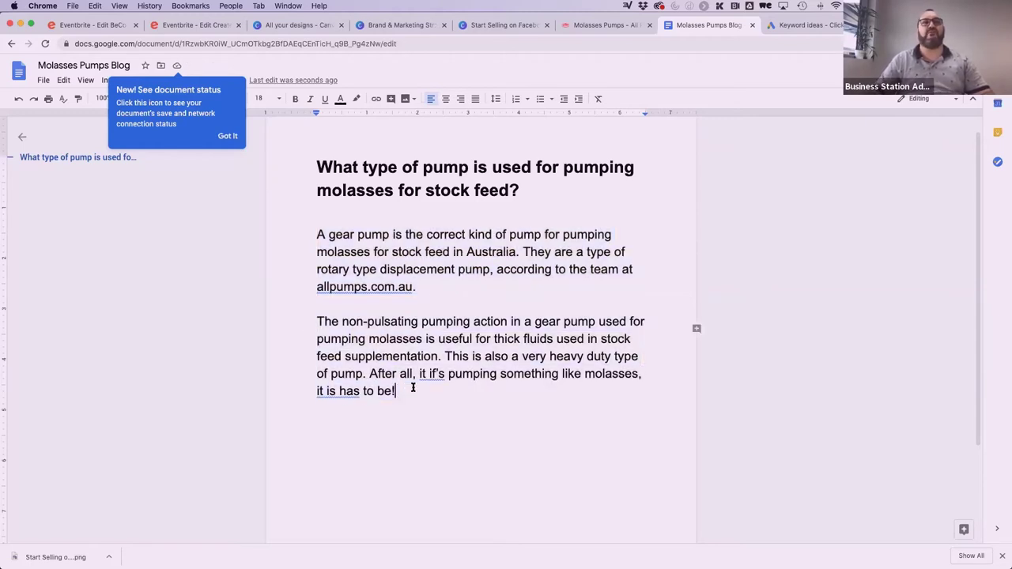
key("Return")
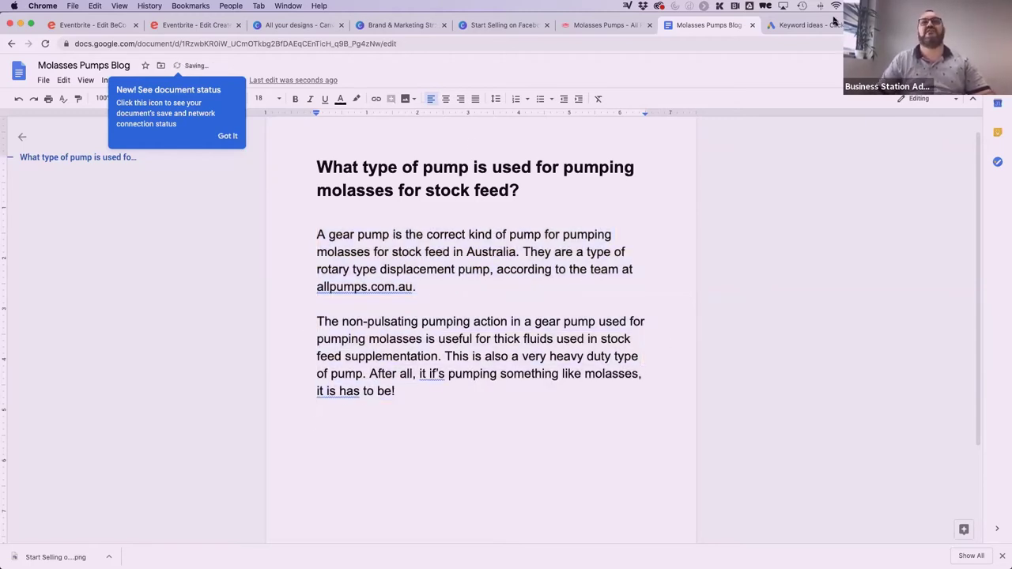
Search Google for "molasses pumps australia" in a new browser tab and look over the results
left_click(605, 24)
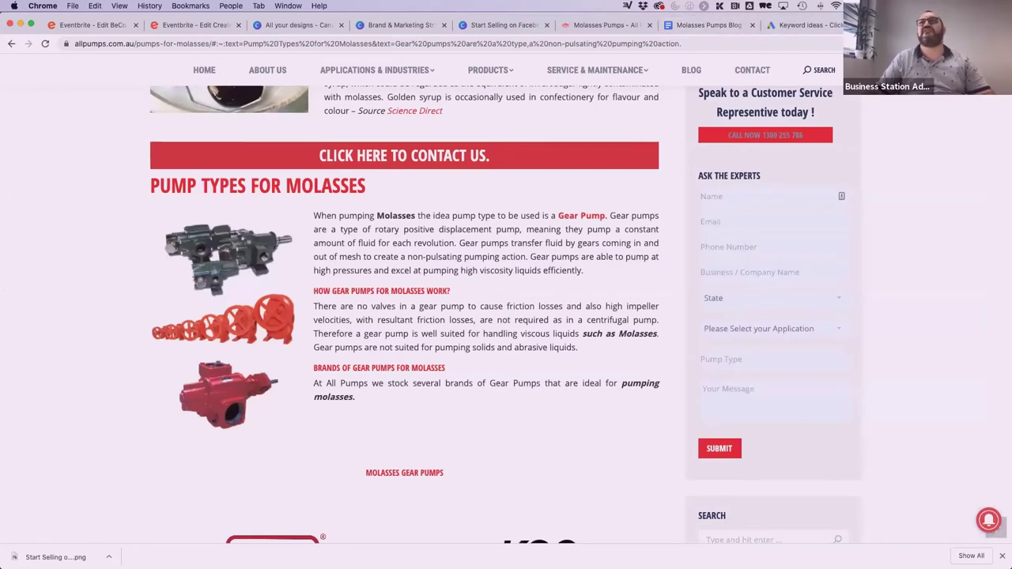
key("super+t")
type("mas")
key("BackSpace")
key("BackSpace")
type("ola")
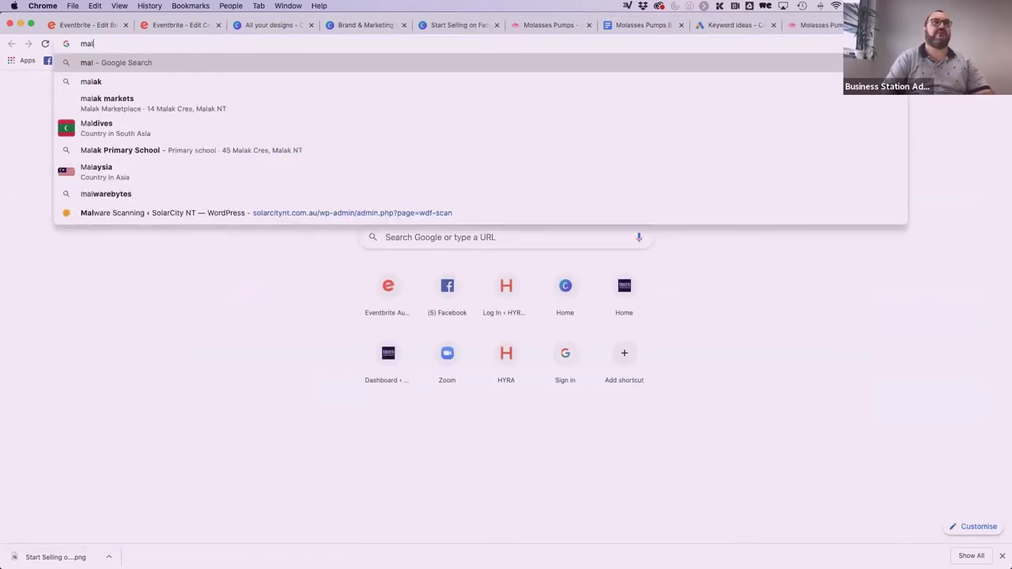
type("sses pump")
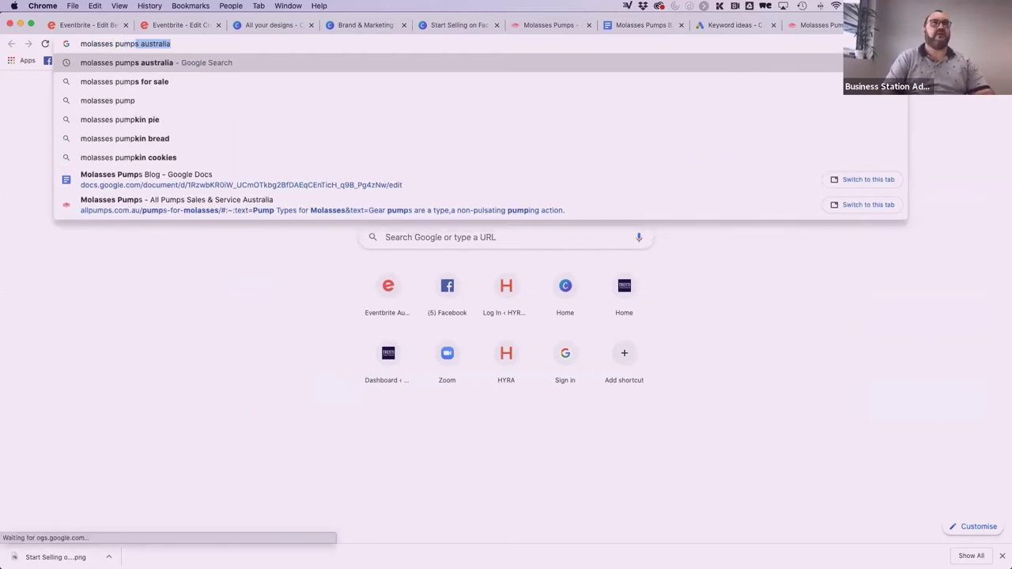
key("Return")
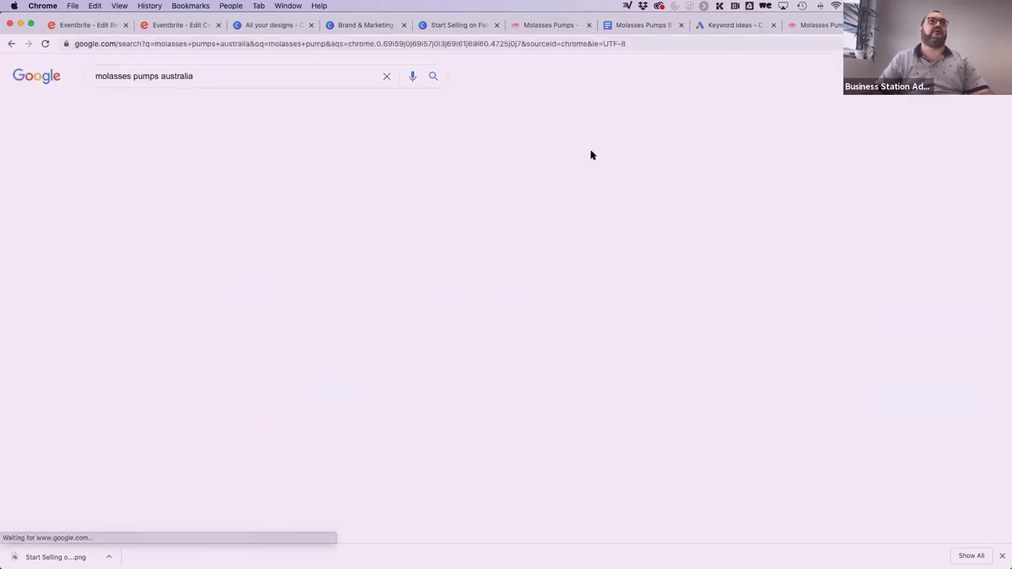
scroll(118, 230, "down", 1)
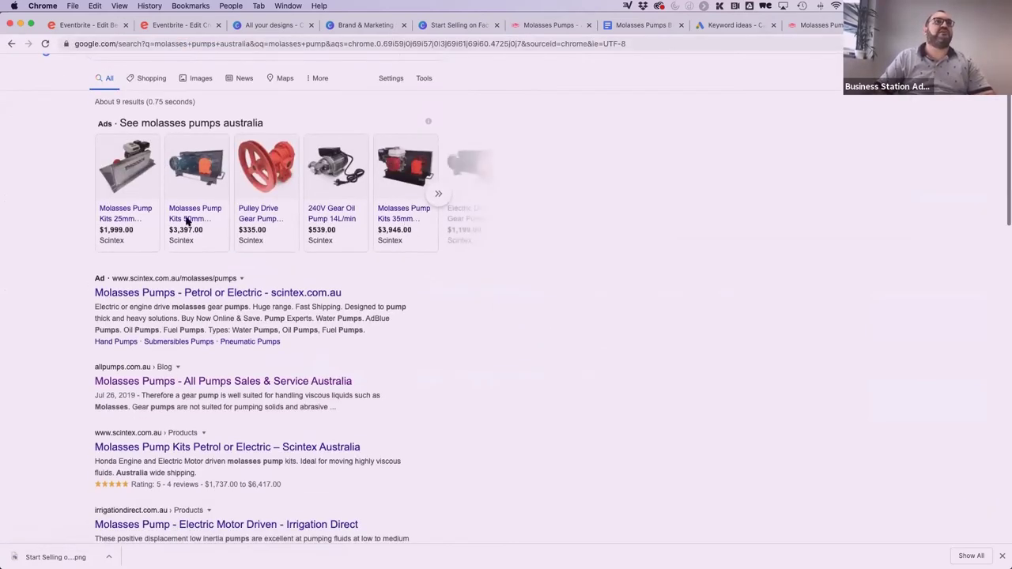
Open Scintex's 25mm Molasses Pump Kits product from the shopping ads and review its description and pump application text
left_click(120, 215)
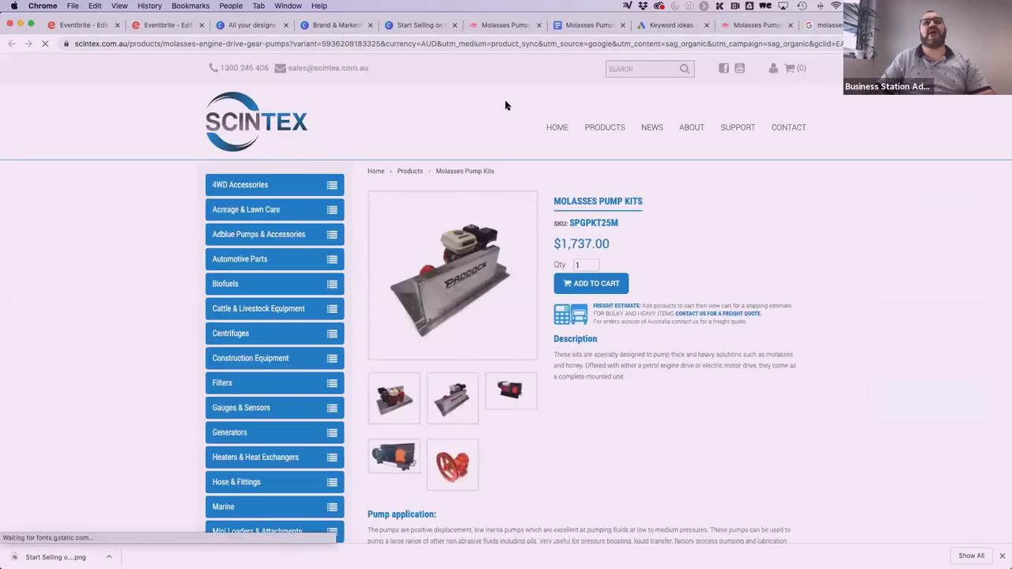
scroll(829, 343, "down", 1)
scroll(829, 343, "down", 2)
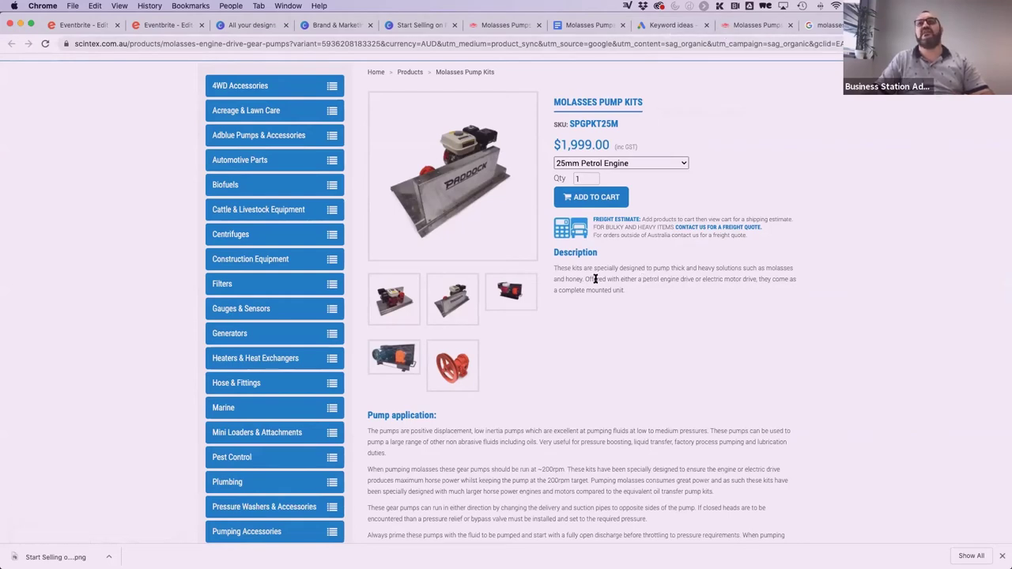
left_click_drag(589, 279, 689, 293)
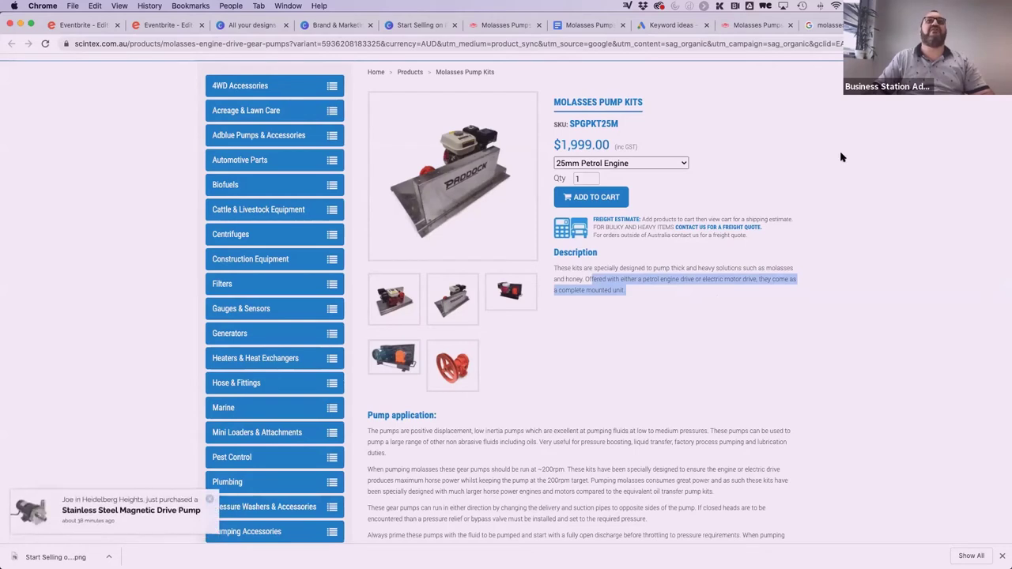
scroll(856, 196, "up", 1)
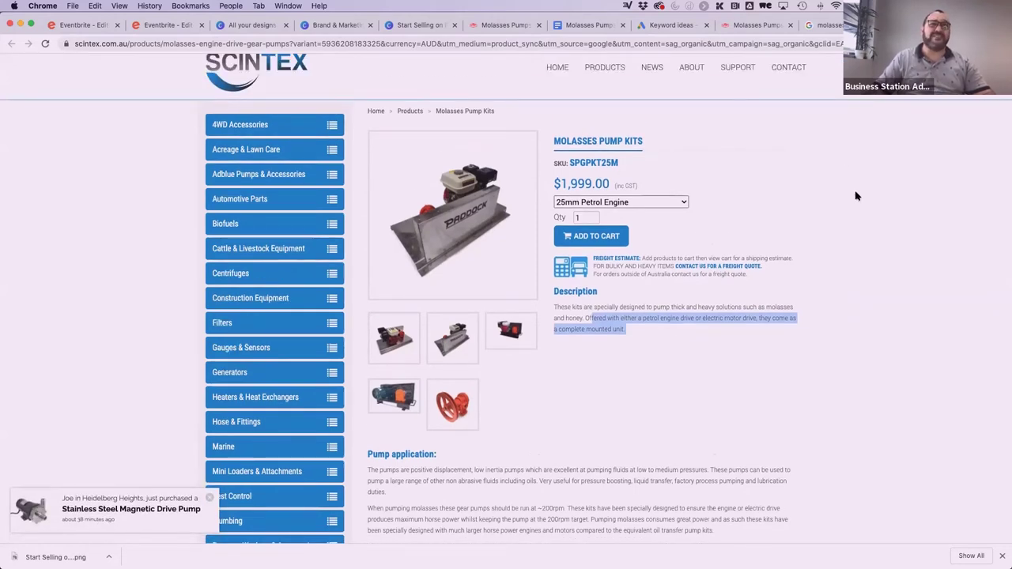
scroll(856, 196, "down", 3)
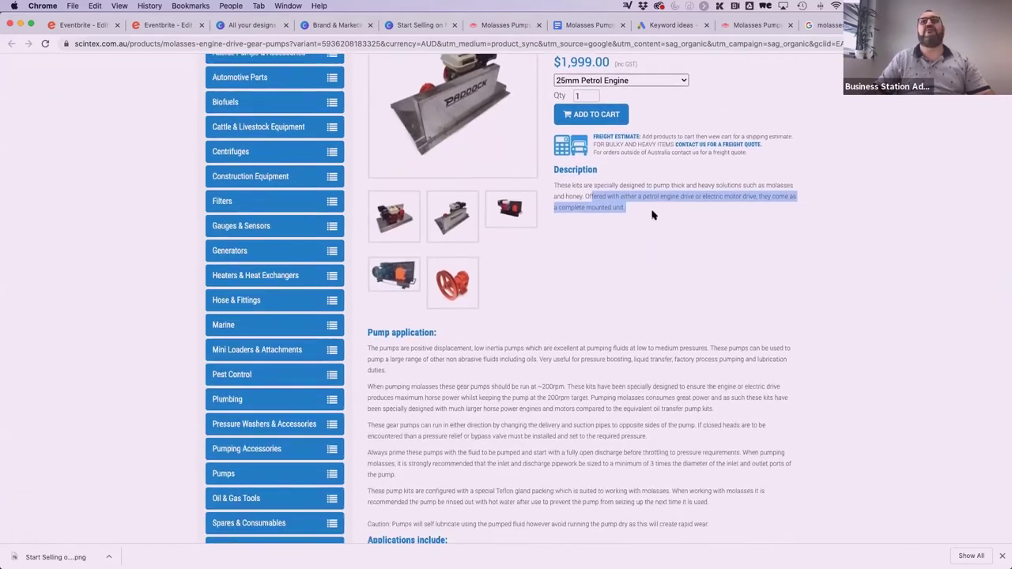
Return to the blog document and begin the third paragraph with "Whether you are used to running your rural equipment on petrol"
left_click(574, 25)
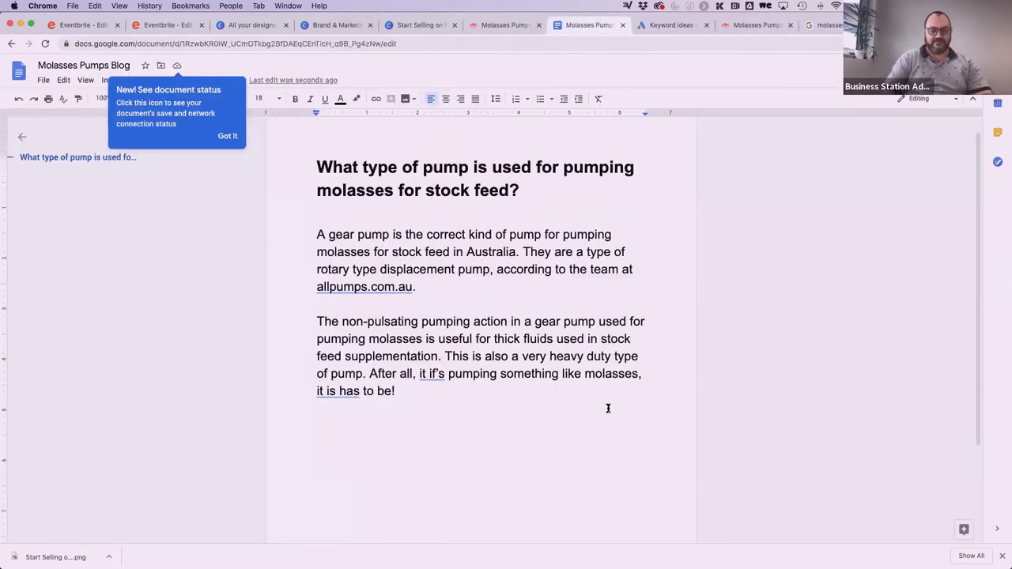
type("Whether yo")
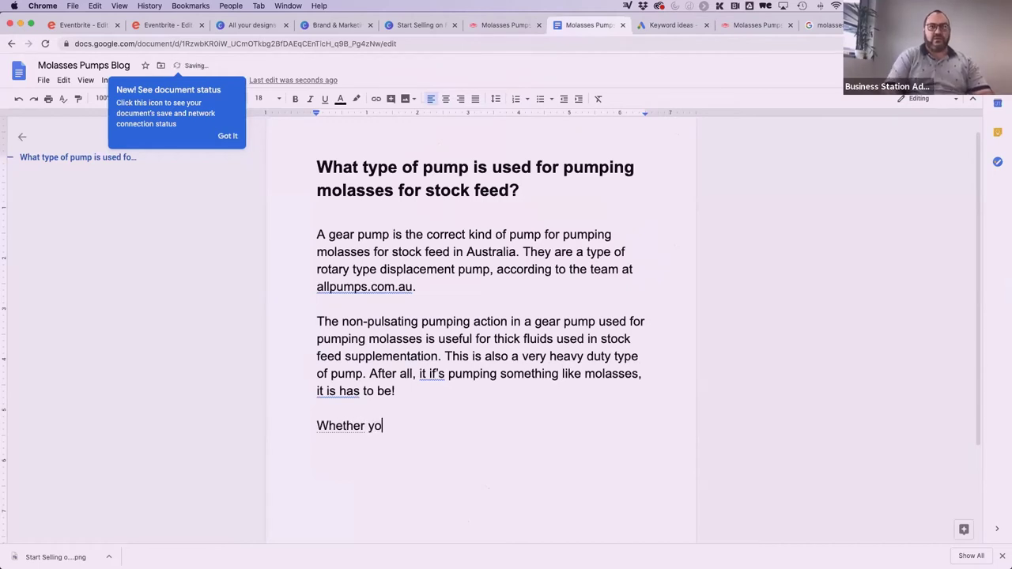
type("u are used to ru")
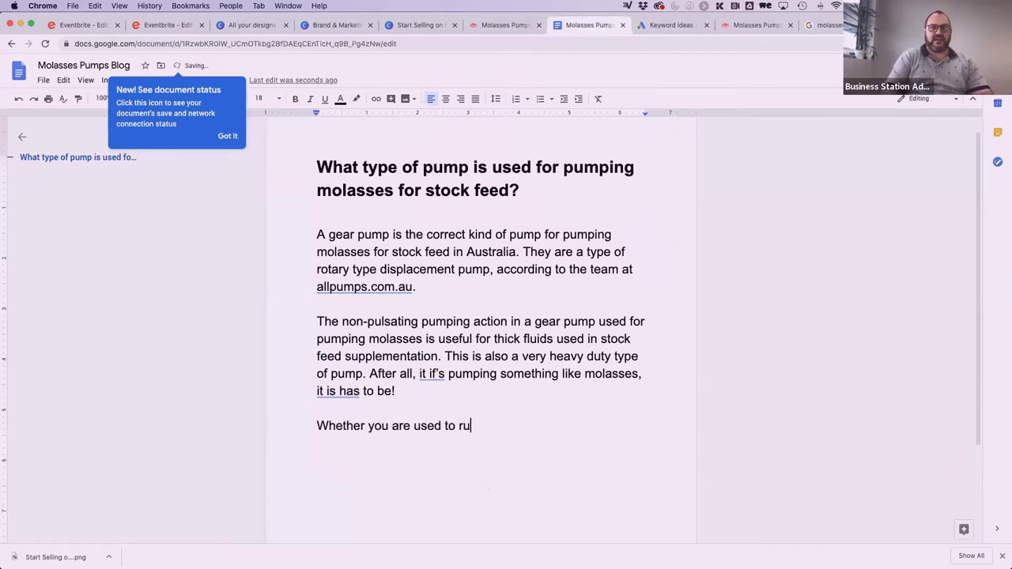
type("nning your r")
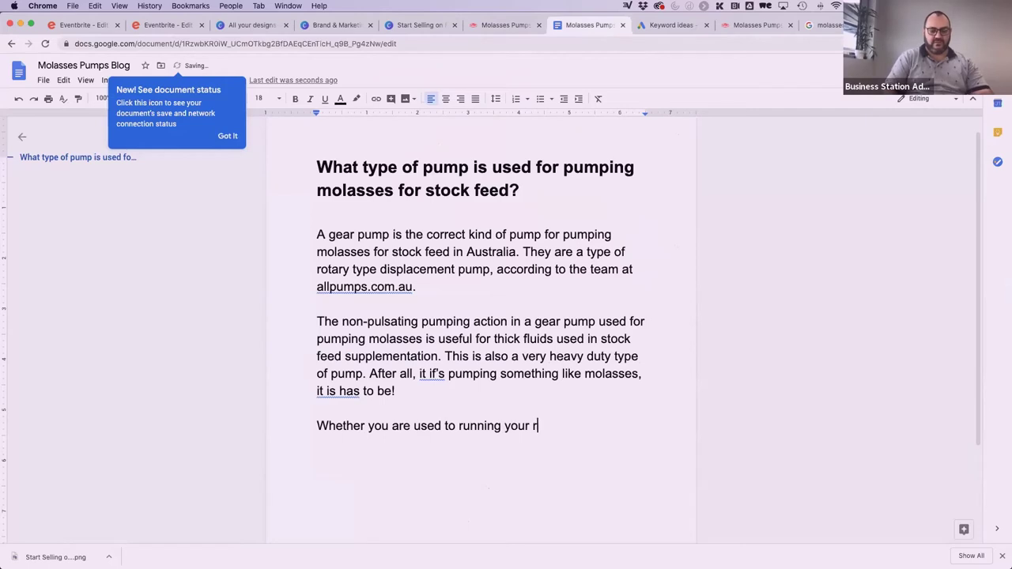
type("ura")
key("BackSpace")
key("BackSpace")
key("BackSpace")
type("u")
key("BackSpace")
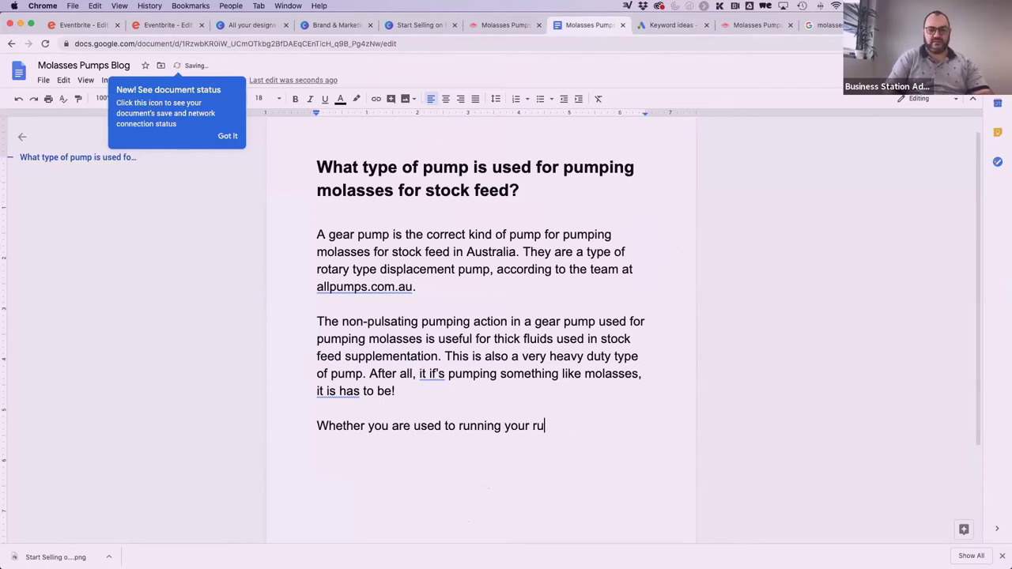
type("ral equipmnet")
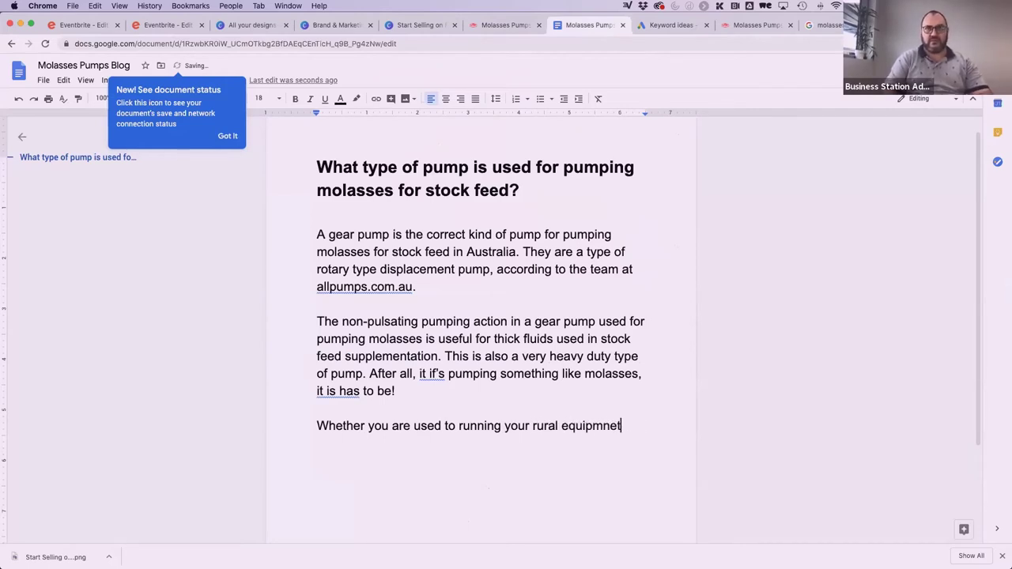
key("BackSpace")
key("BackSpace")
key("BackSpace")
type("ent on petrol")
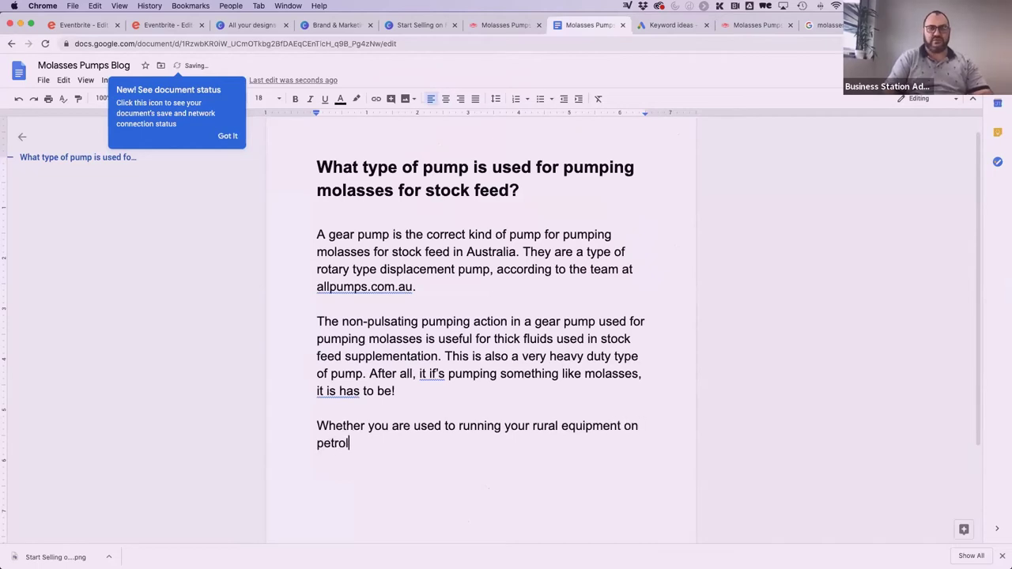
Continue the third paragraph's opening sentence after "petrol" with "or electrical power, many"
type(" or ")
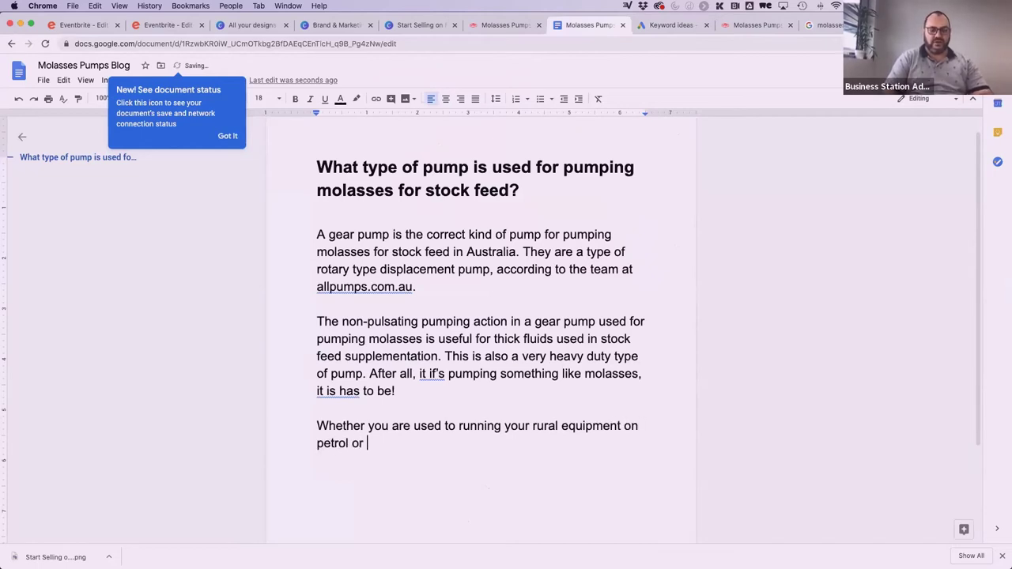
type("electrical p")
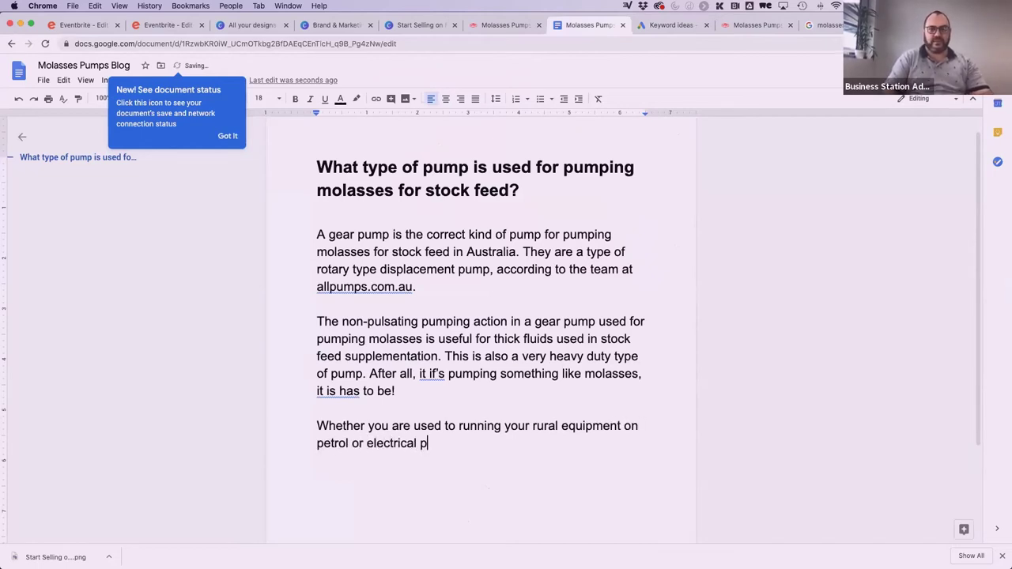
type("ower, many (pump")
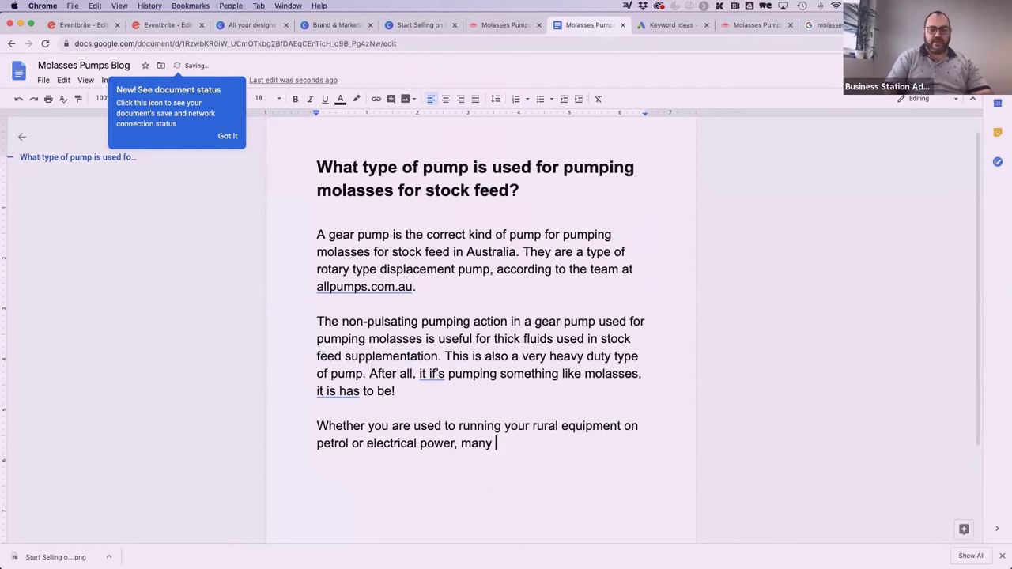
key("BackSpace")
key("BackSpace")
key("BackSpace")
key("BackSpace")
key("BackSpace")
Complete the opening sentence's wording with "pump manufacturers like Scintex offer either electrical or fuel-based pumps"
type("pu")
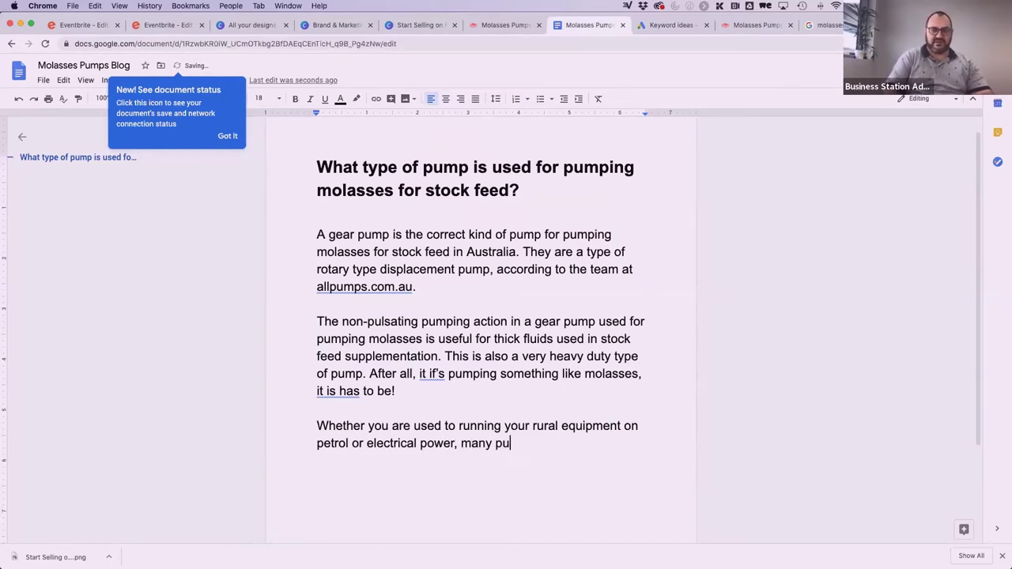
type("mp manufacturere")
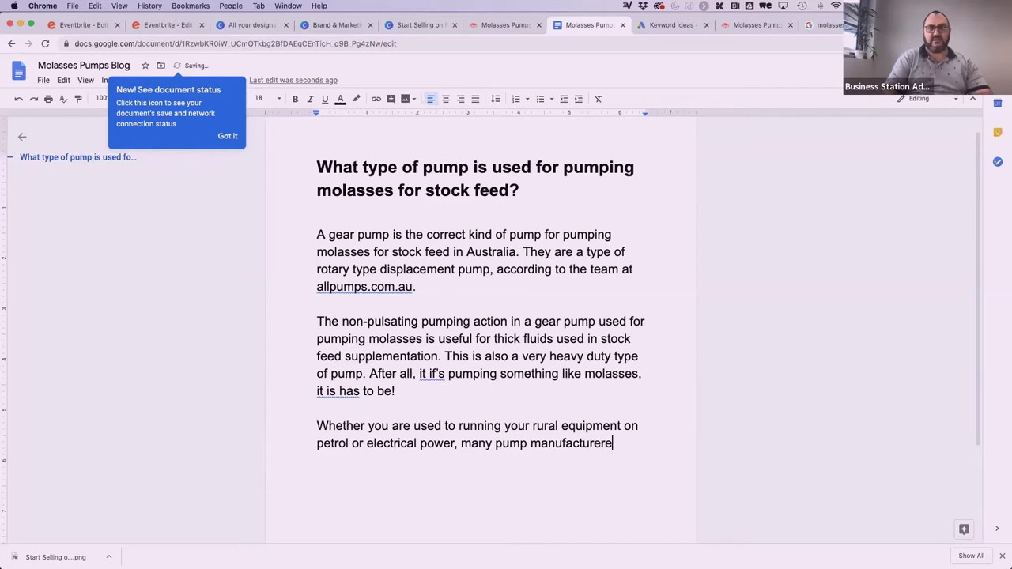
key("BackSpace")
type("s like Scinret")
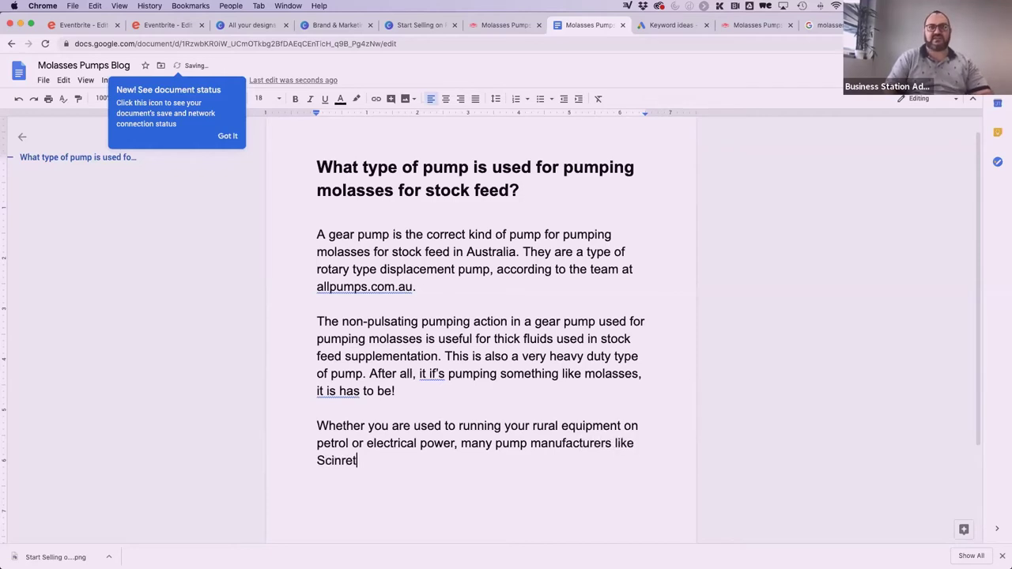
key("BackSpace")
key("BackSpace")
key("BackSpace")
type("tex offer")
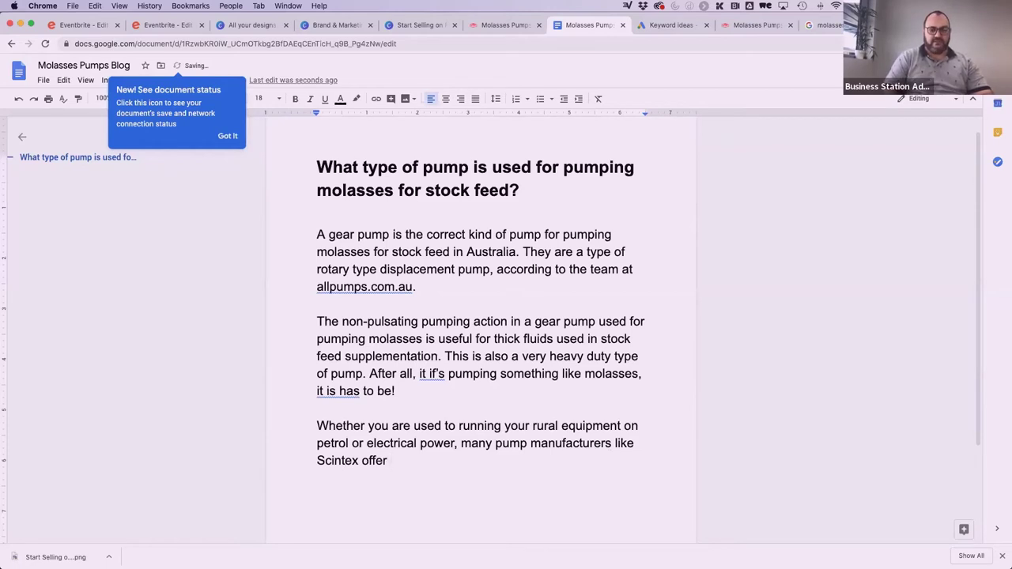
type(" either")
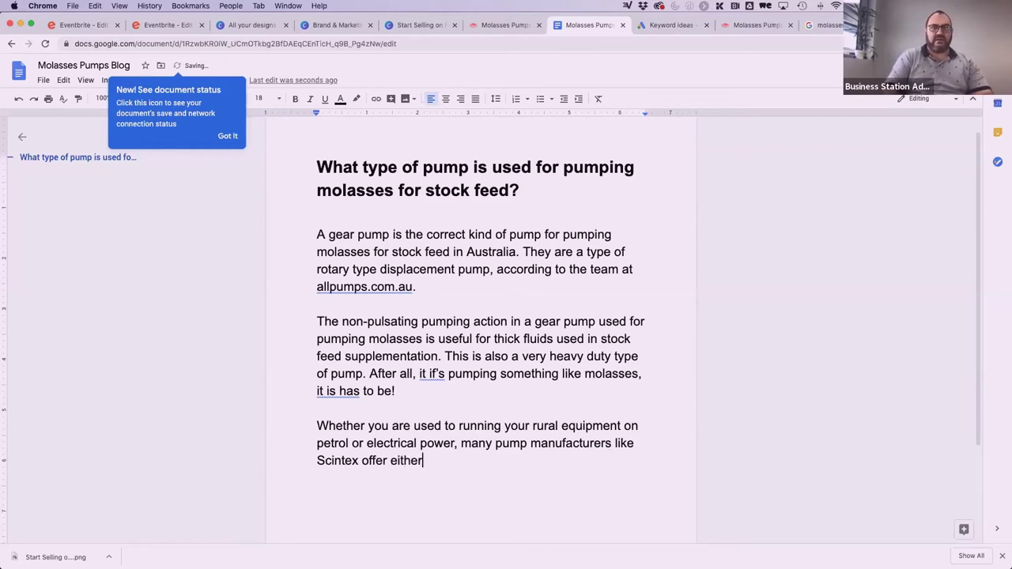
type(" electrical or")
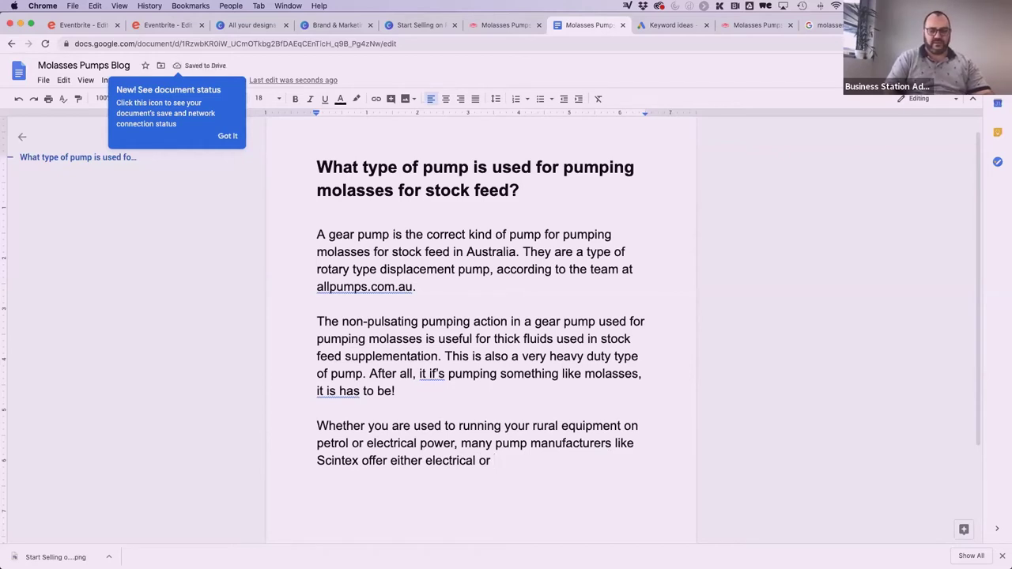
type(" fuel-based")
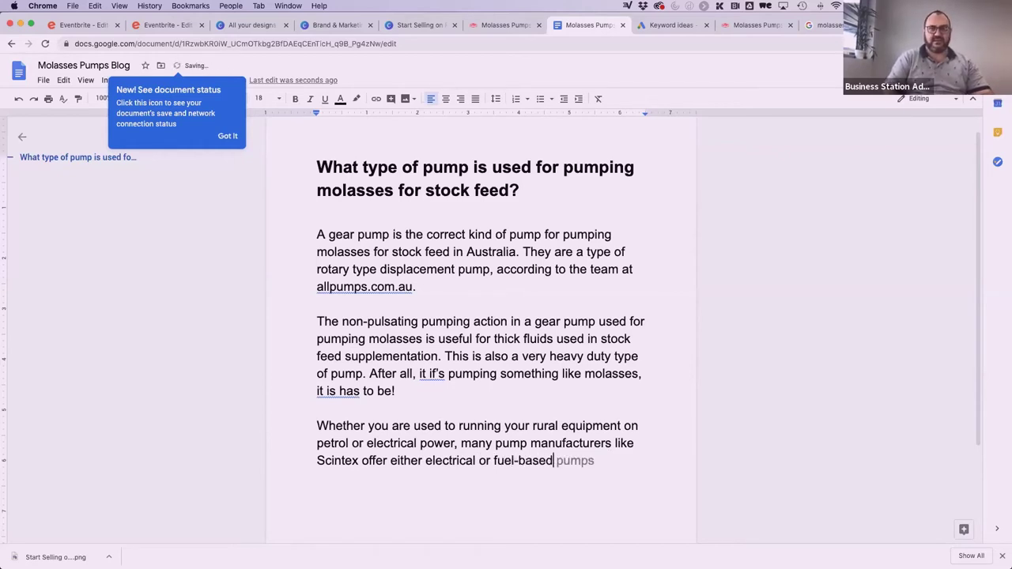
type(" pumps")
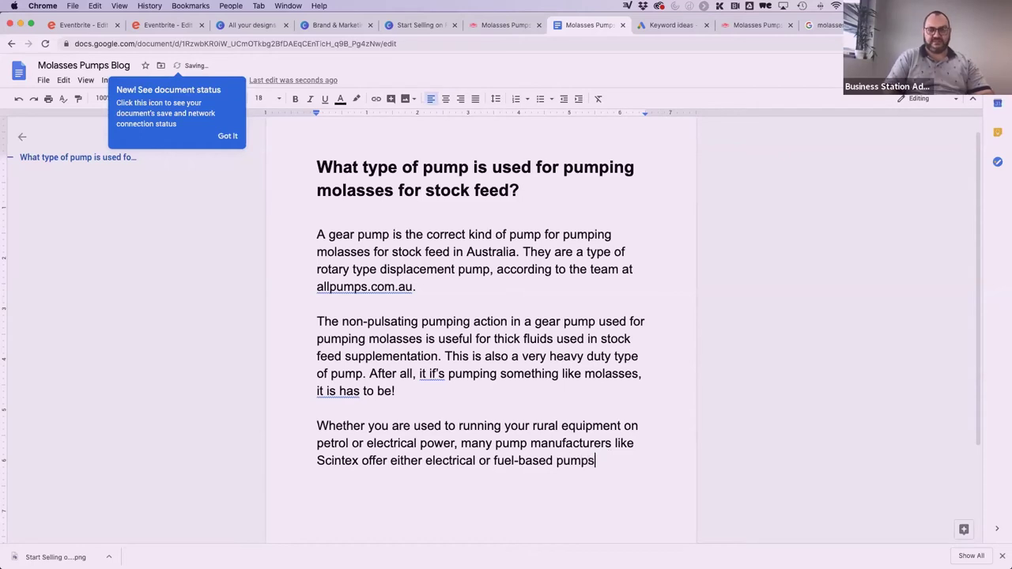
End that sentence and begin the next one with "You may have a preference for one or the other - or"
type(". Yo")
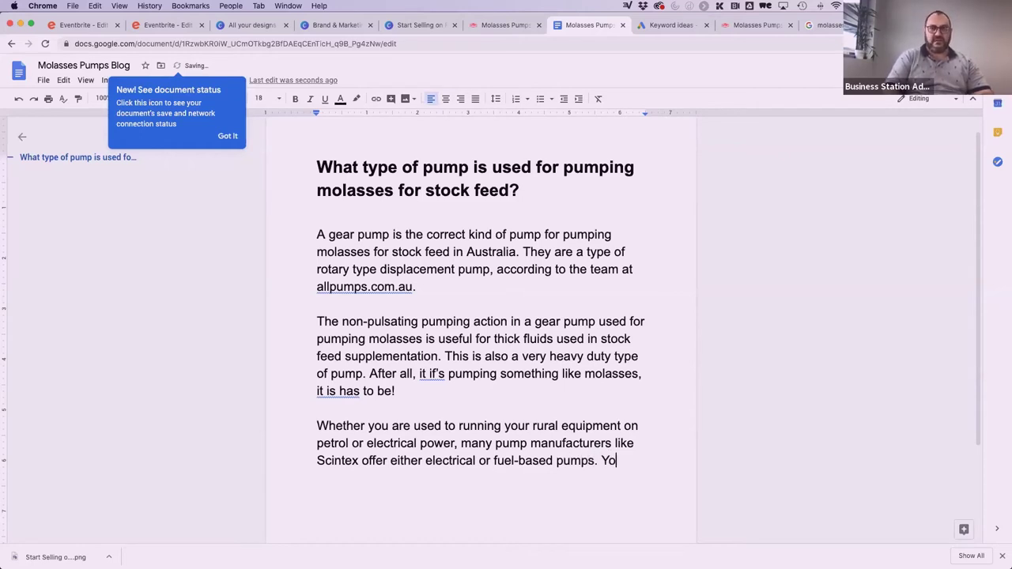
type("u may have a prefe")
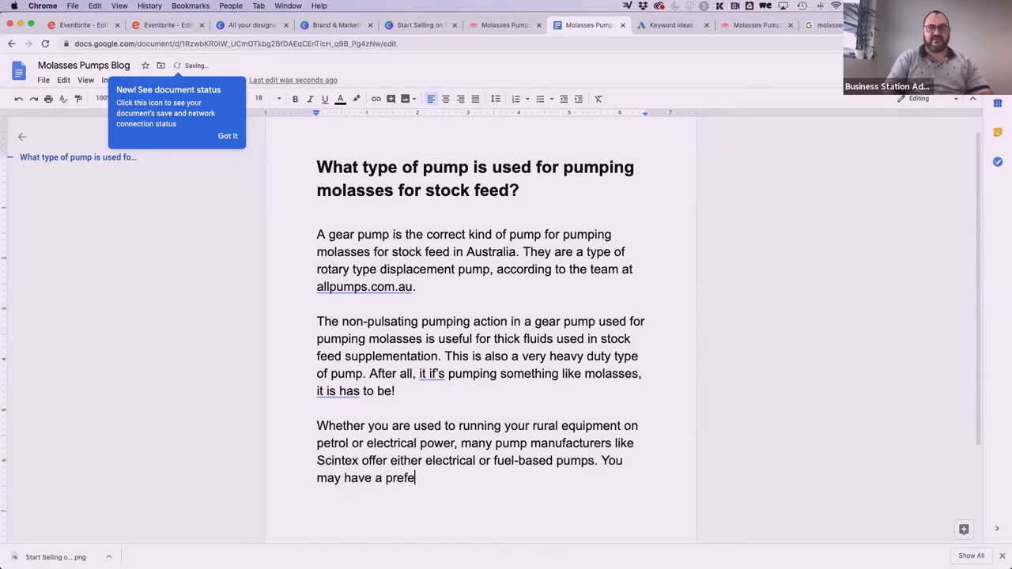
type("rence for one o")
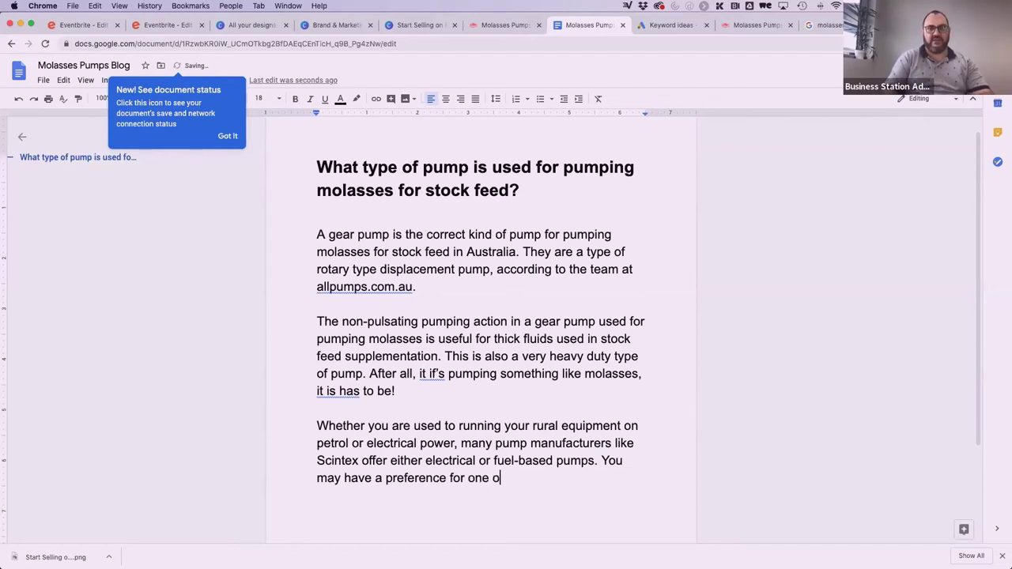
type("r the other - or")
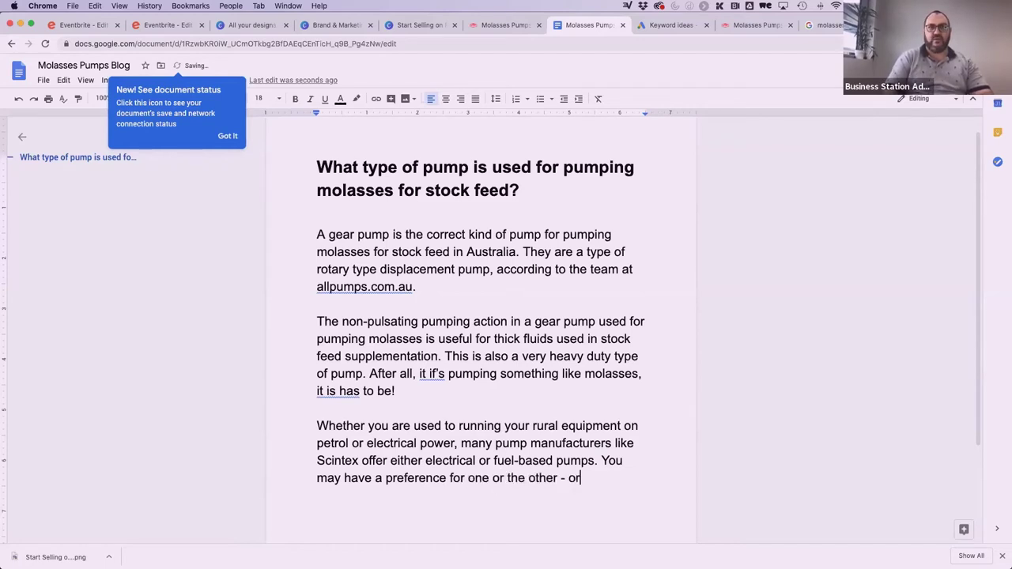
Finish the third paragraph with "you may require the specific functions of one over the other." and start a new line
type(" you may require th")
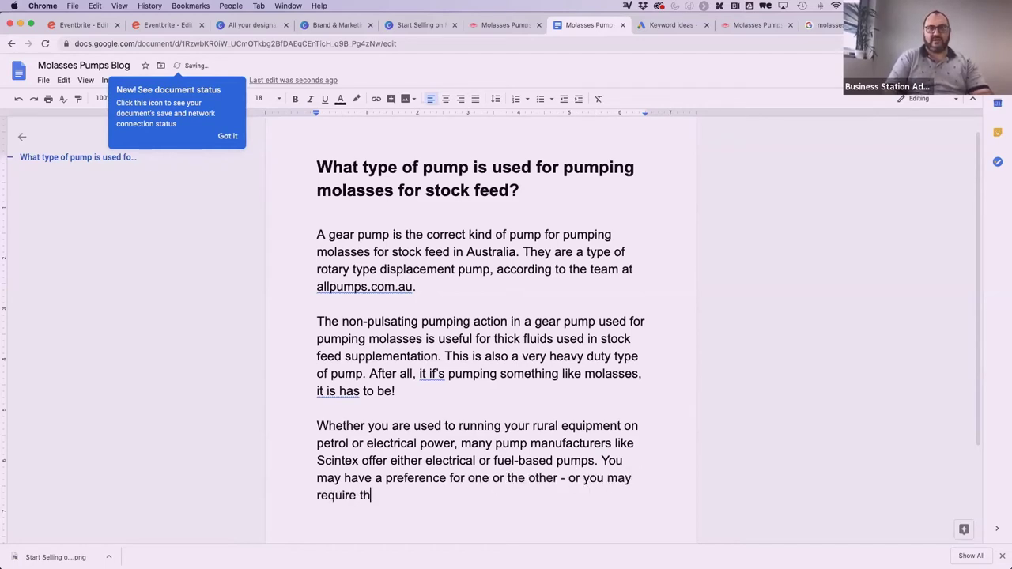
type("e specific functions")
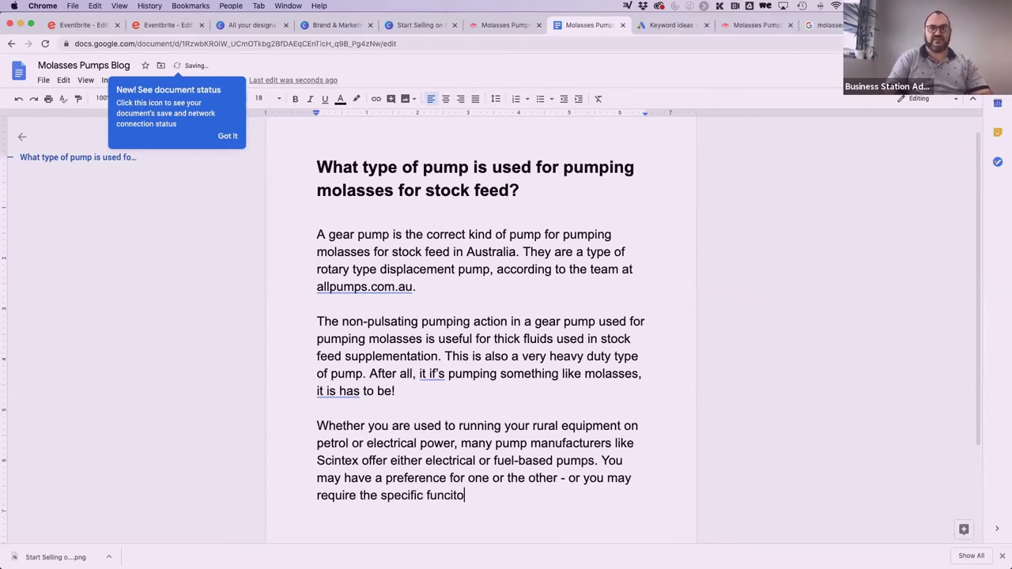
key("BackSpace")
key("BackSpace")
key("BackSpace")
type("ns of")
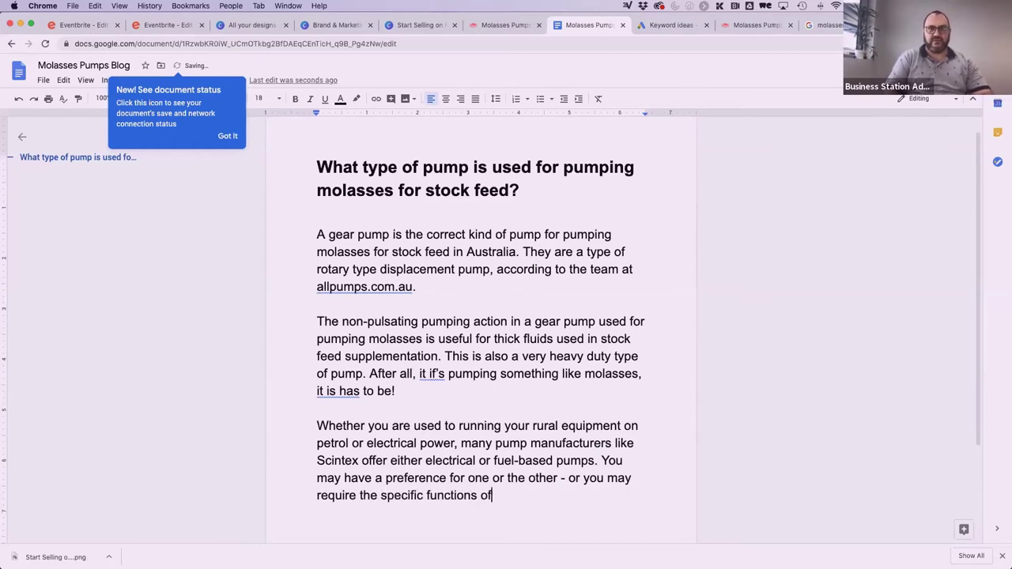
type(" one over the other.")
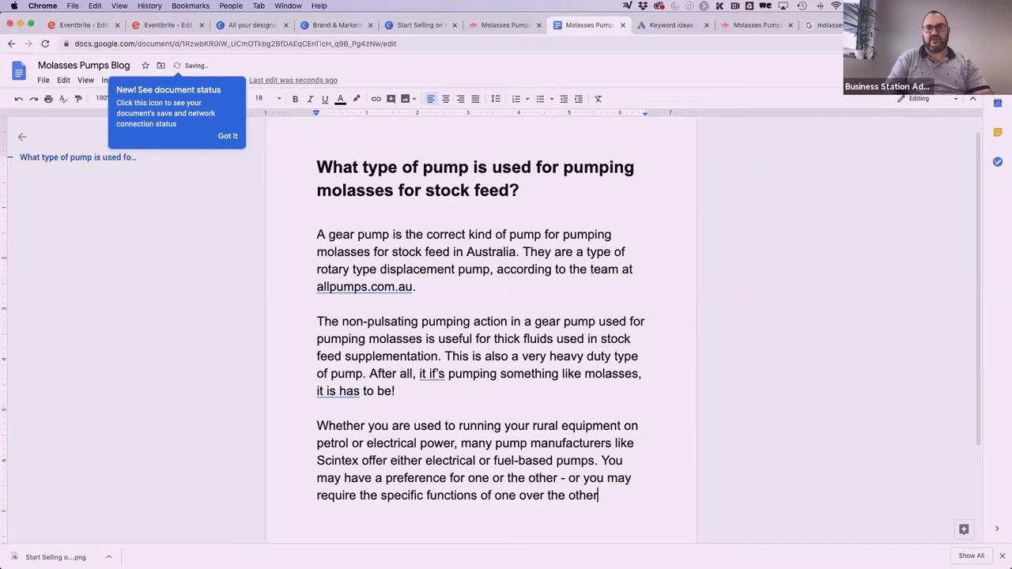
key("Return")
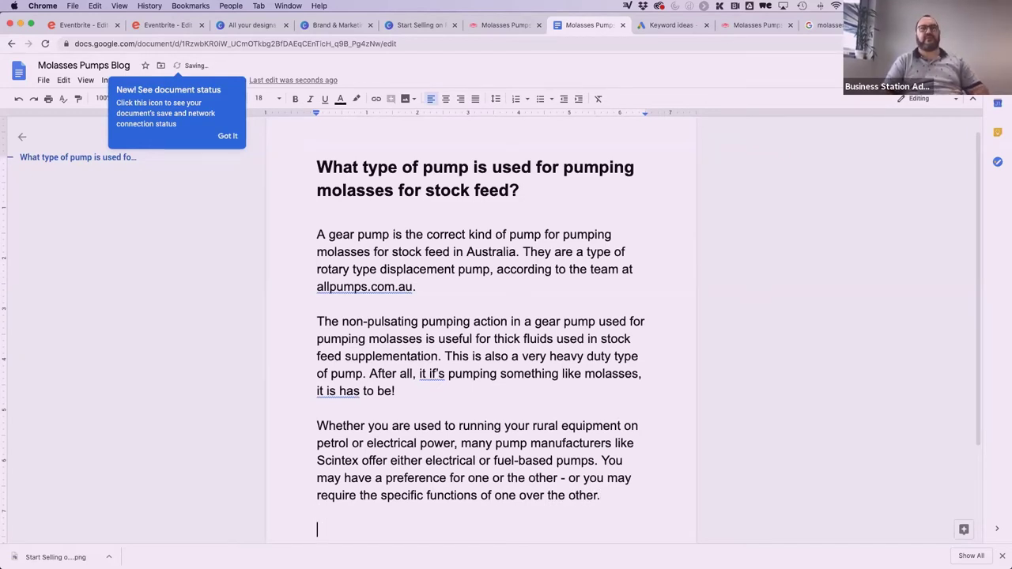
scroll(612, 404, "down", 3)
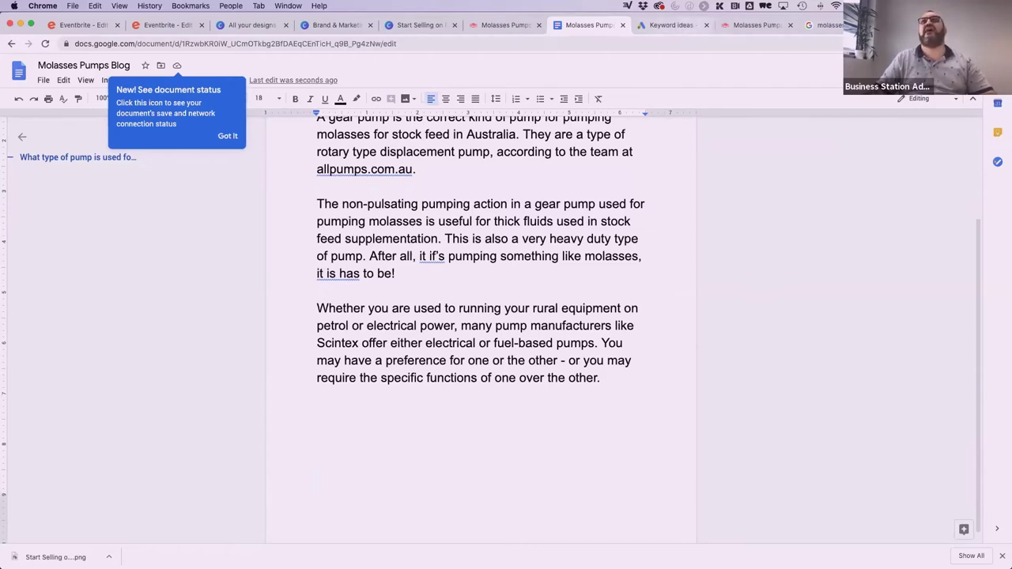
Return to the Google results for "molasses pumps australia" and look through the organic competitor listings
left_click(831, 25)
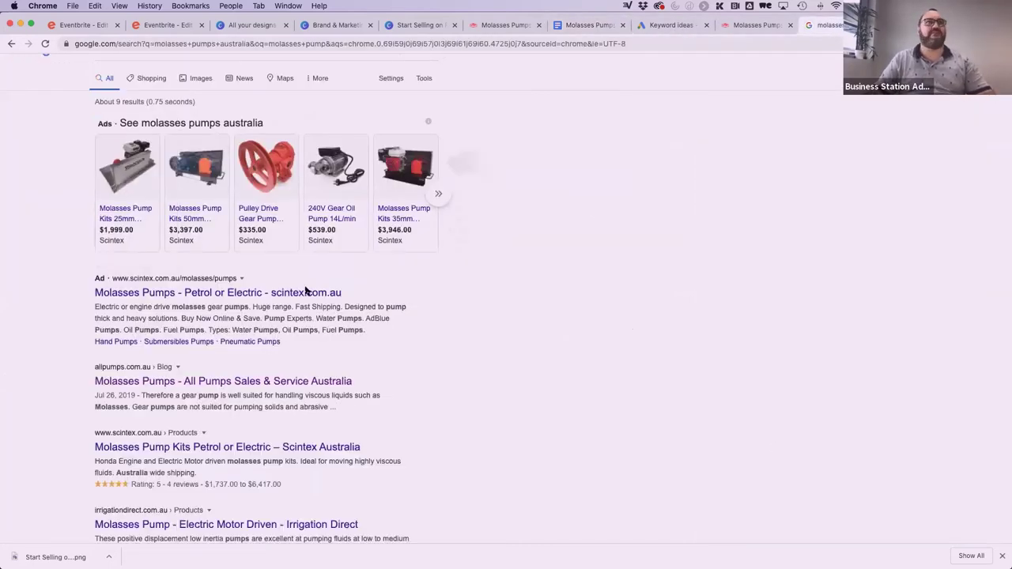
scroll(327, 314, "down", 3)
scroll(334, 356, "down", 1)
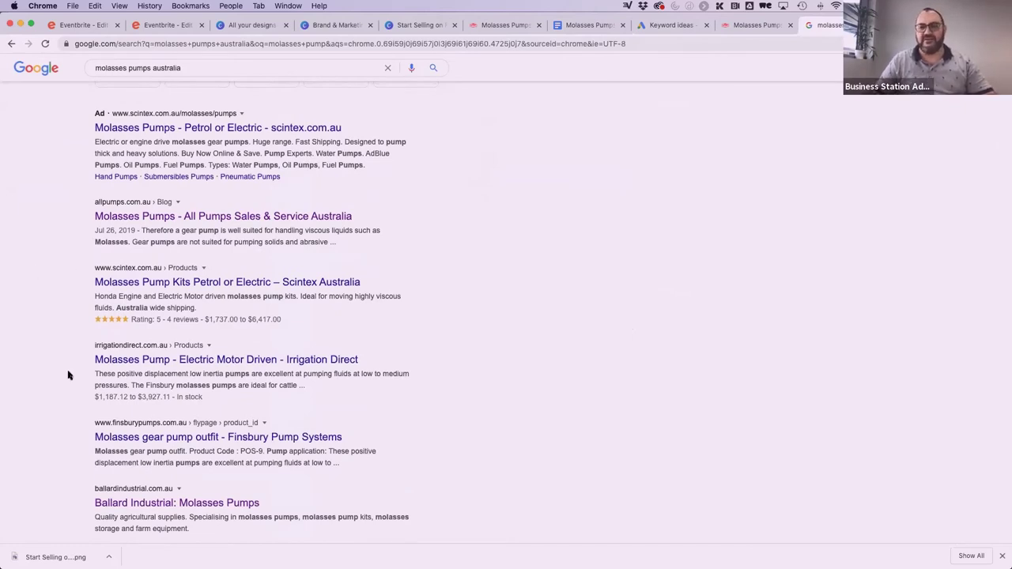
scroll(68, 371, "down", 1)
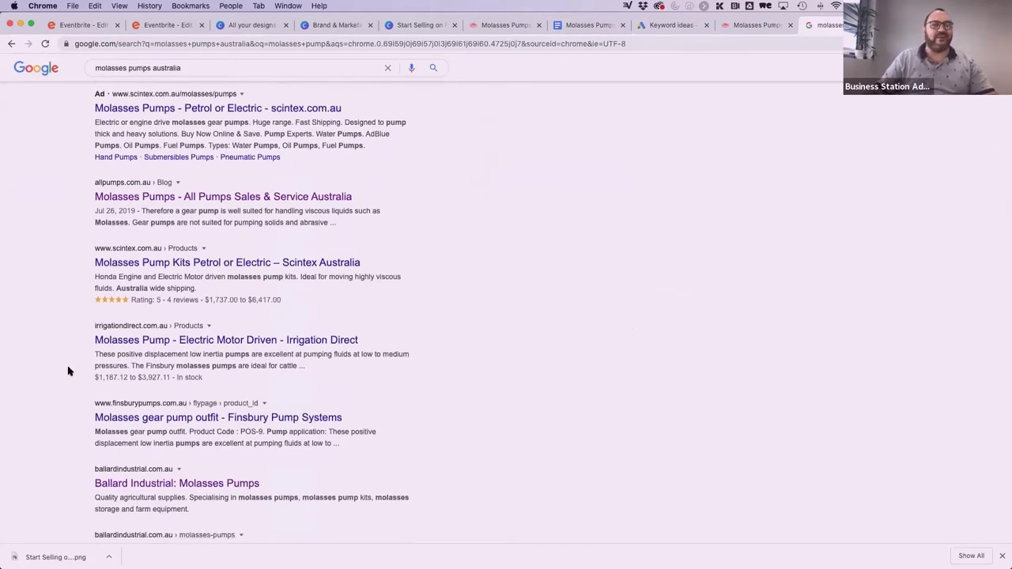
scroll(118, 320, "down", 1)
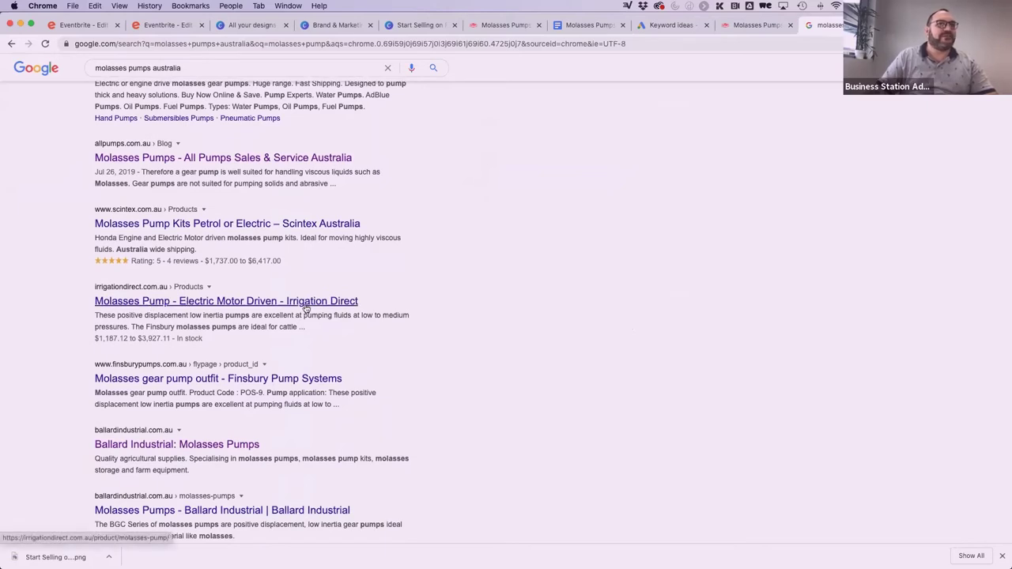
scroll(260, 262, "down", 2)
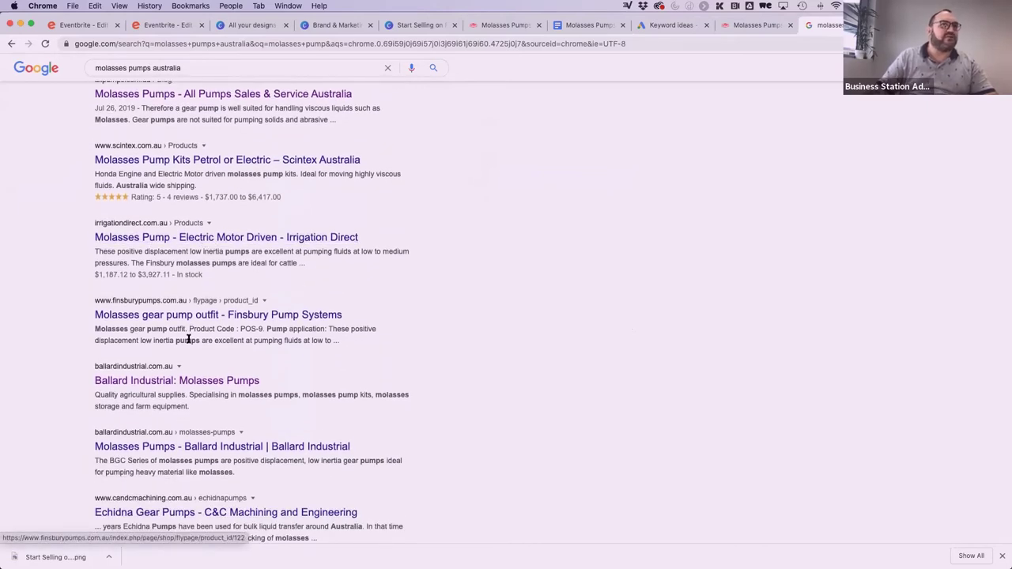
scroll(182, 281, "down", 1)
scroll(213, 289, "down", 3)
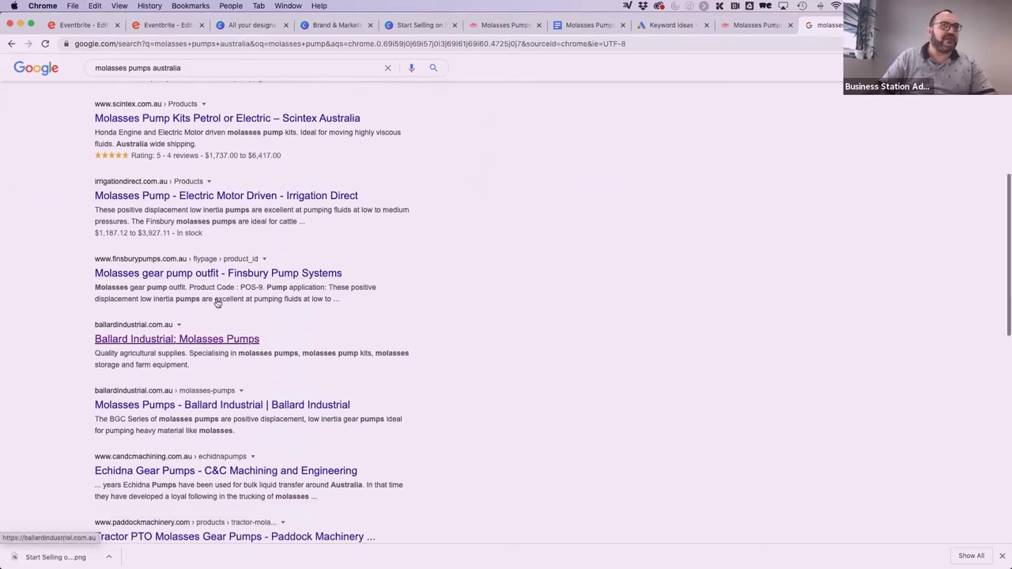
Open the Ballard Industrial home page from the results, highlight its "Molasses Pumps and Kits" heading and review the SmartFlow System section
left_click(188, 265)
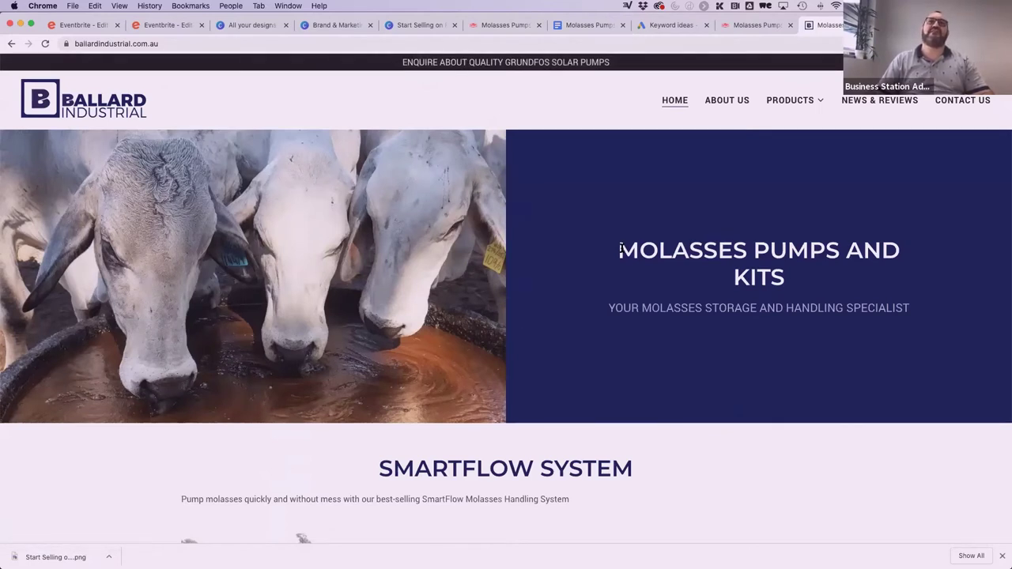
left_click_drag(620, 251, 802, 270)
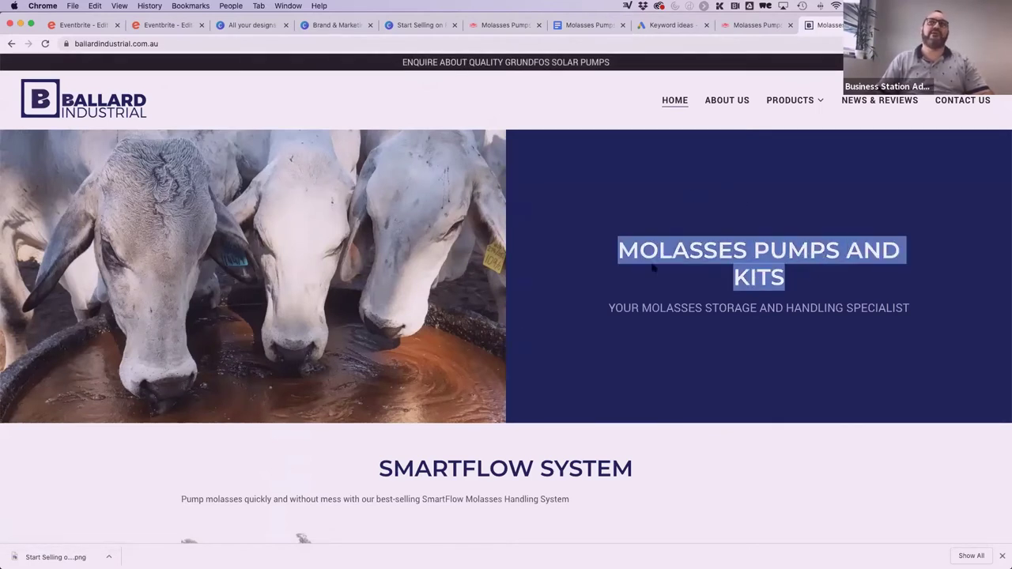
scroll(662, 434, "down", 4)
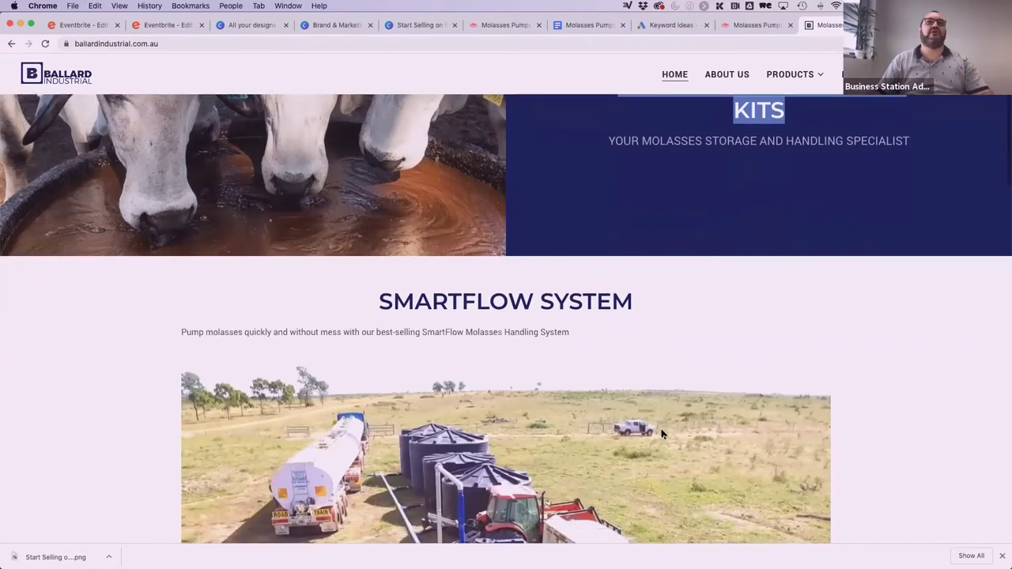
Return to the Molasses Pumps Blog and start a fourth paragraph with "If you already have a pump, you may just require a kit"
left_click(578, 24)
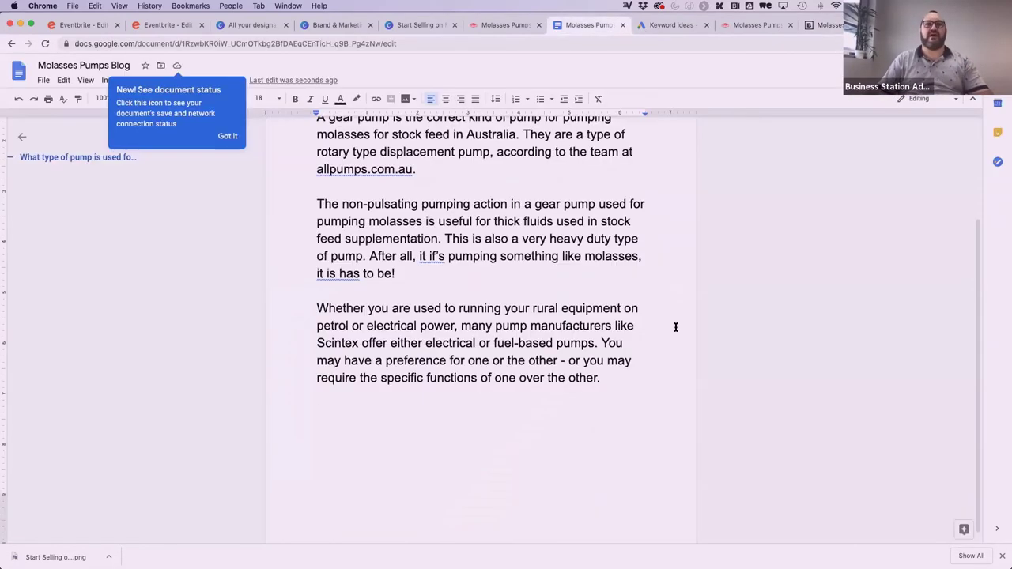
key("Return")
key("Return")
type("If you alread")
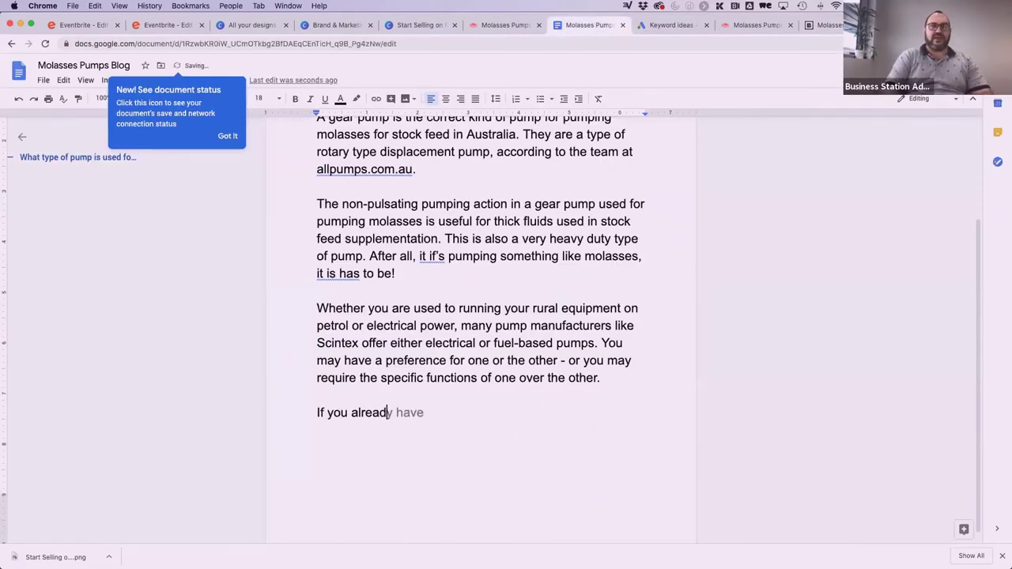
type("y have a pump")
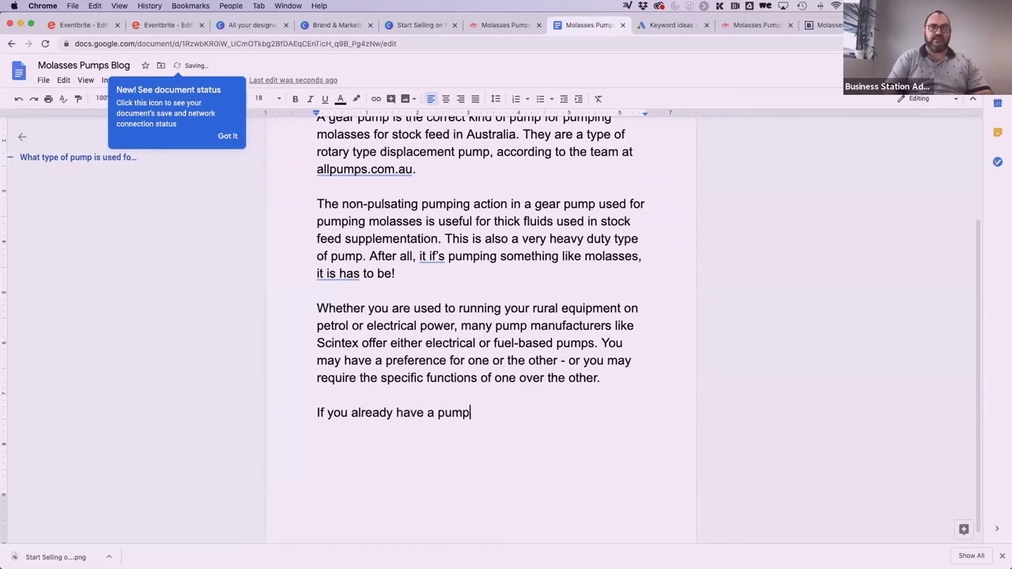
type(", you may just require a kit")
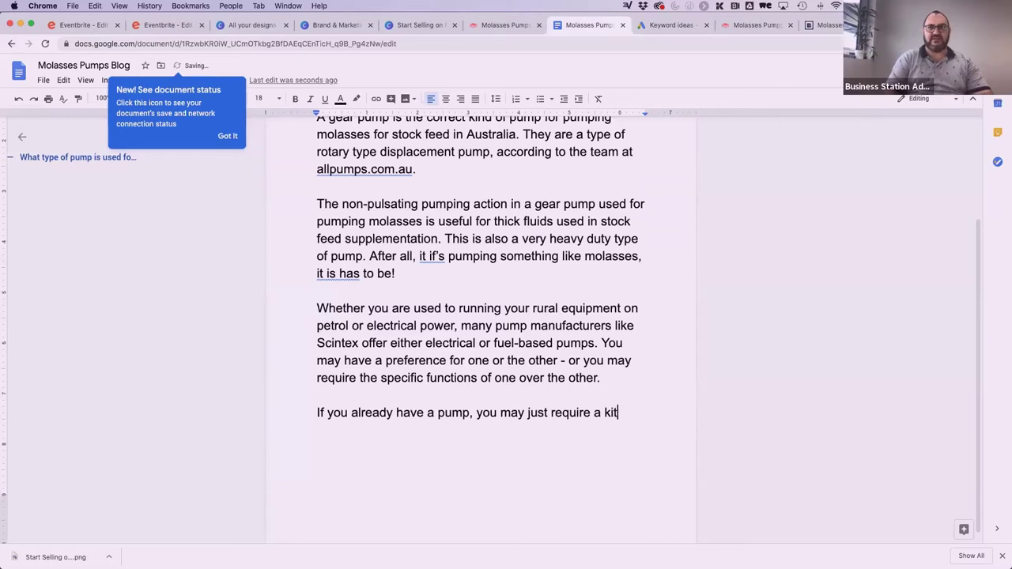
Finish the fourth paragraph's first sentence with "to turn it into a molasses pump."
type("o turn it in")
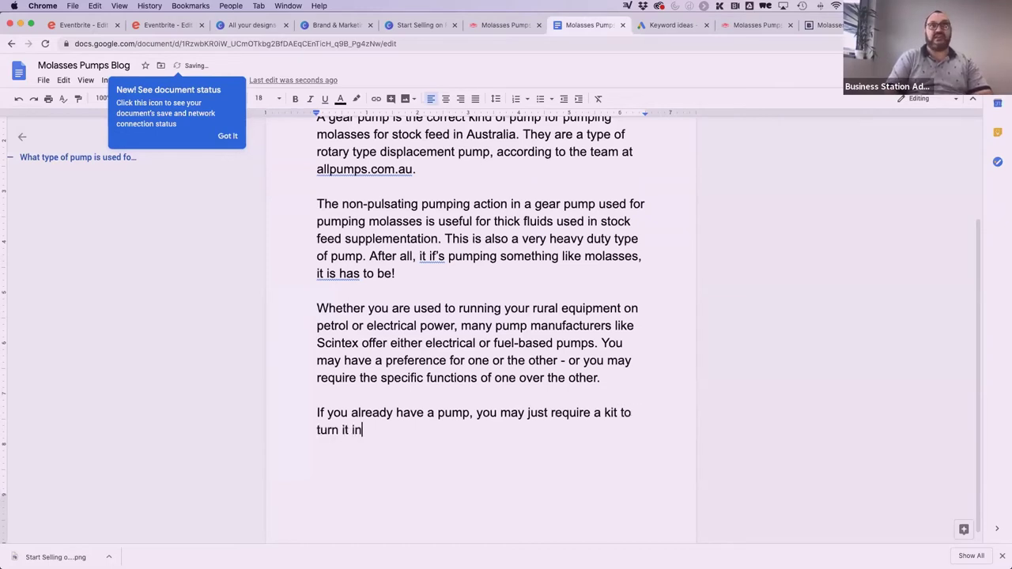
type(" toto a ")
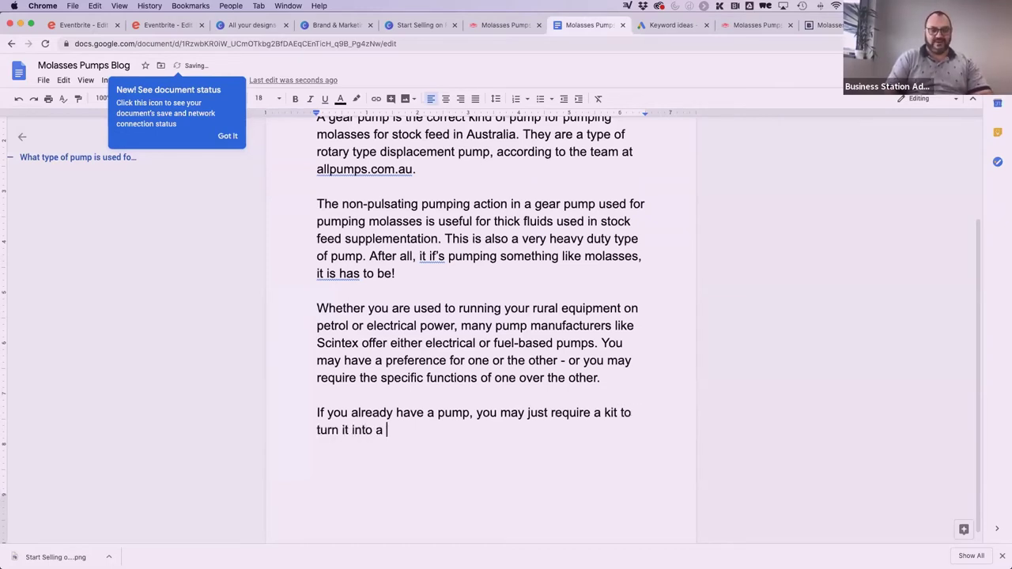
type("molasses pump")
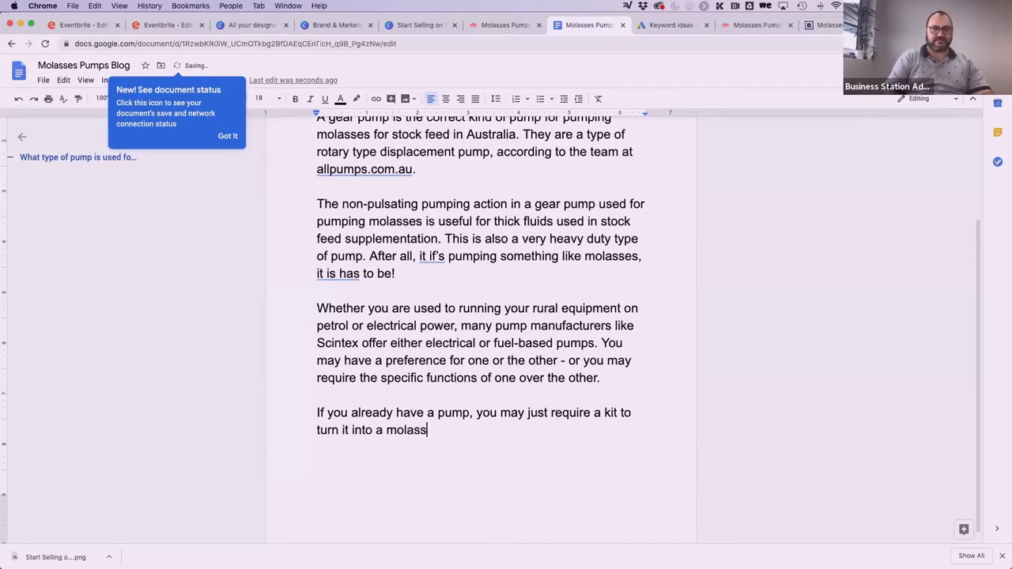
key("BackSpace")
key("BackSpace")
type("mp. ")
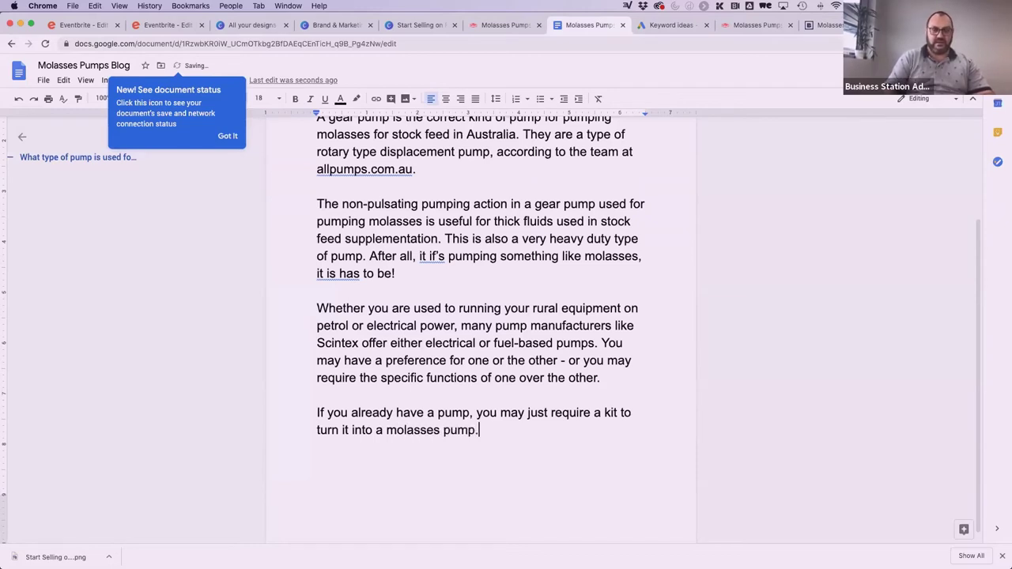
Begin the fourth paragraph's second sentence with "But most suppliers give you the option"
type("But mo")
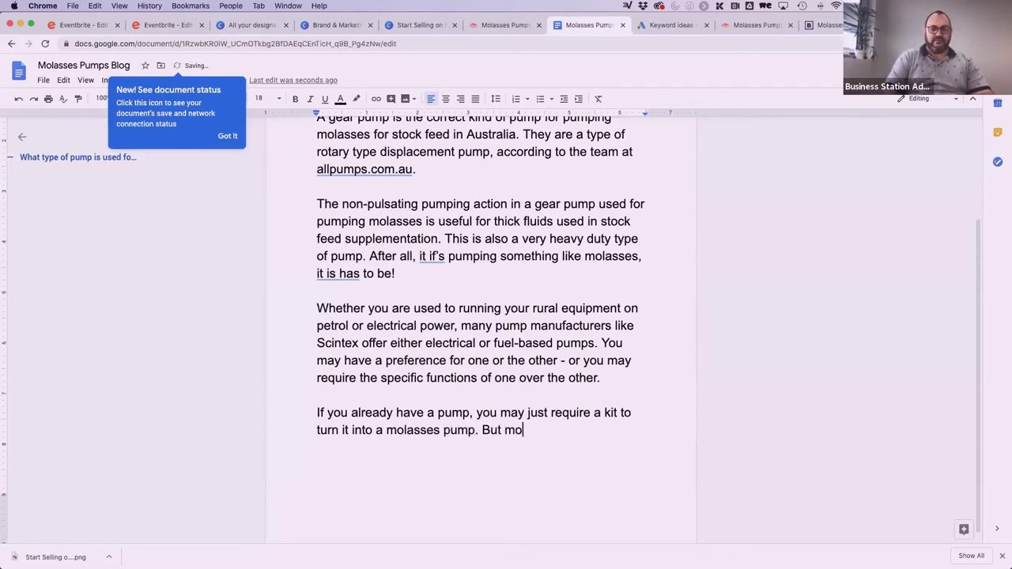
type("st suppliers")
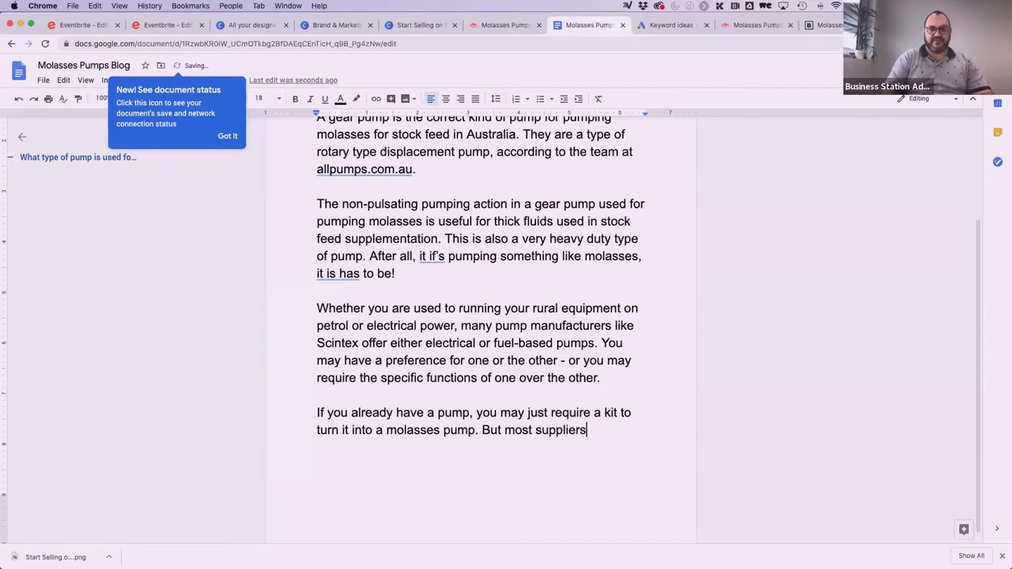
type(" give you the op")
type("the opt")
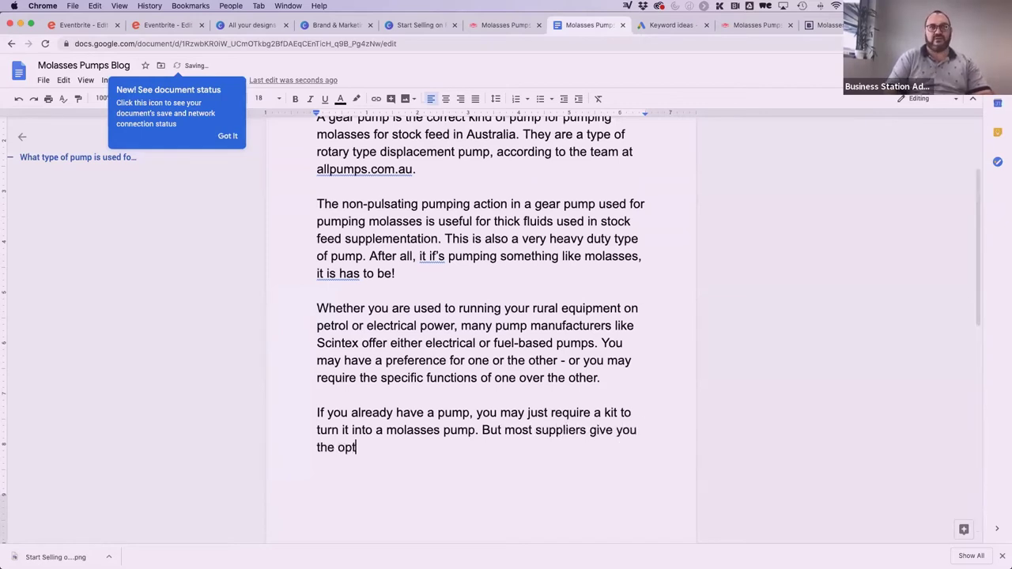
type("ion o")
key("BackSpace")
key("BackSpace")
key("BackSpace")
type("nb")
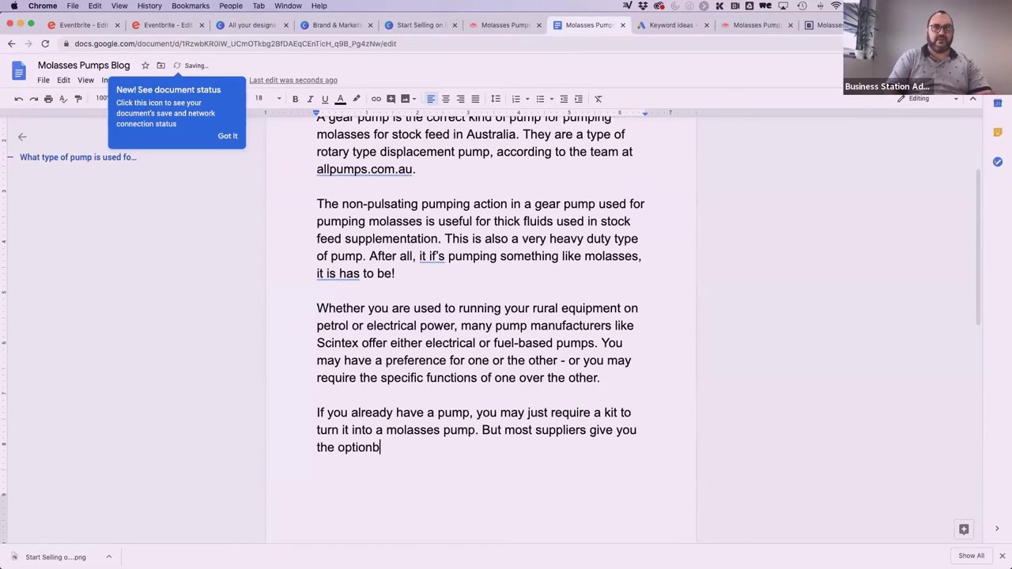
Continue the sentence about most suppliers with "of purchasing the whole pump or"
type(" of purchases")
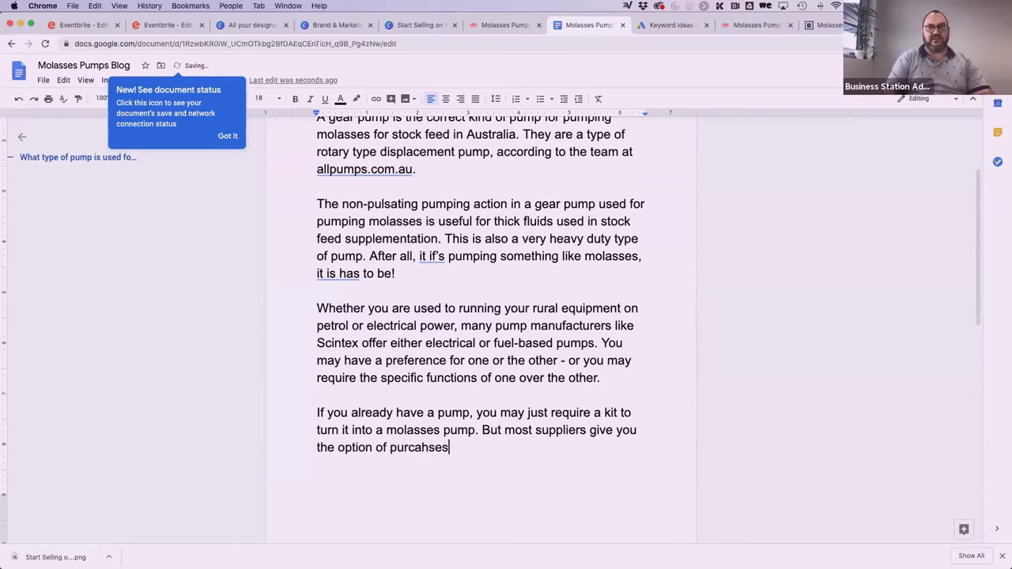
key("BackSpace")
key("BackSpace")
type("ing the")
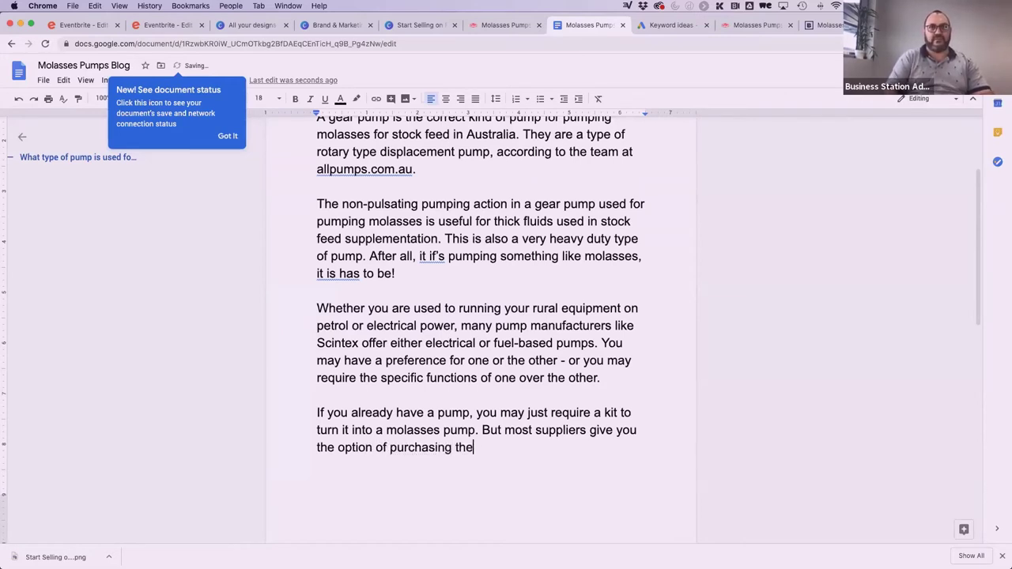
type(" whole pum")
key("BackSpace")
key("BackSpace")
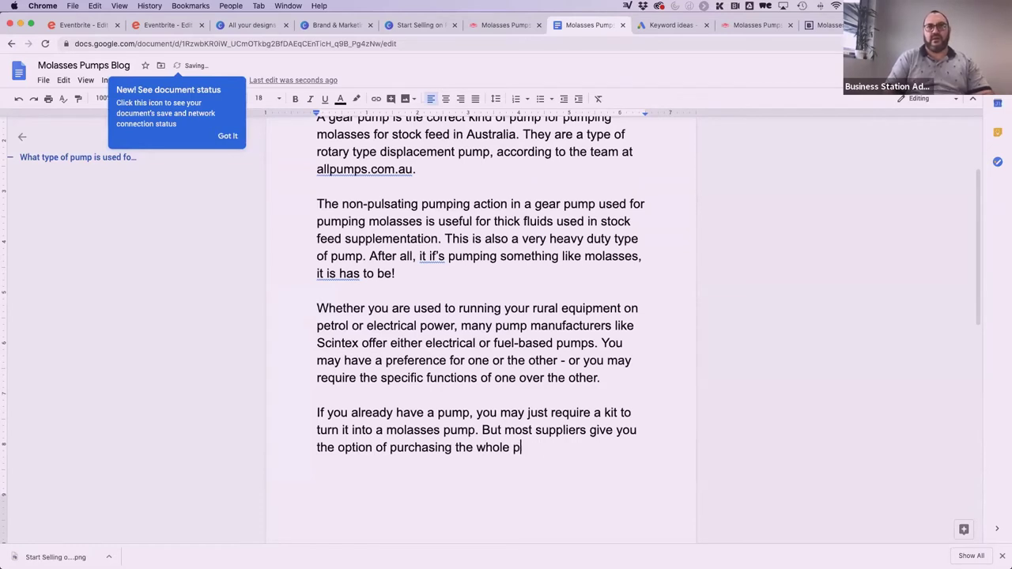
type("ump or")
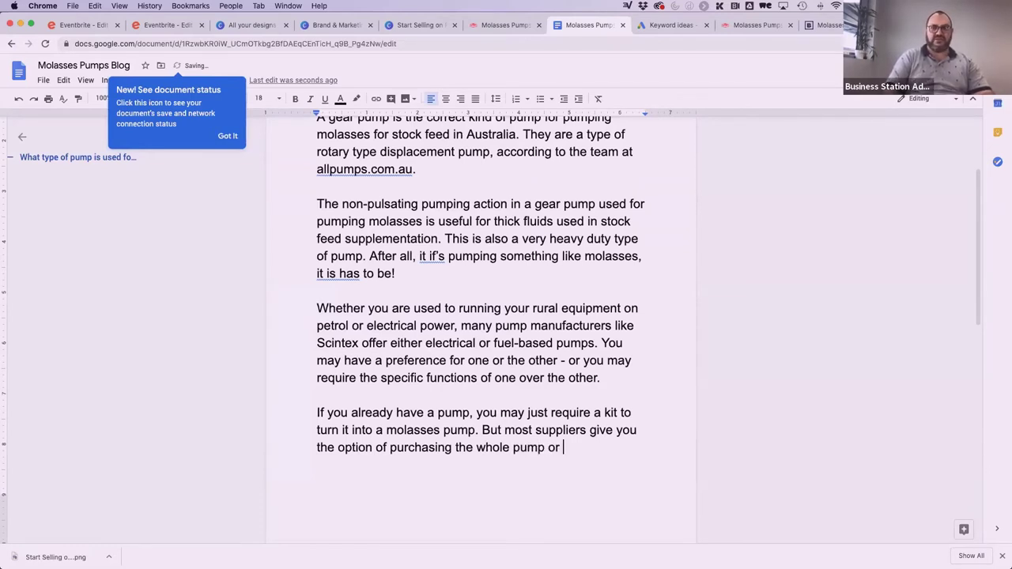
Finish the fourth paragraph with "just the parts you need to upgrade your existing equipment."
type(" just the partys yo")
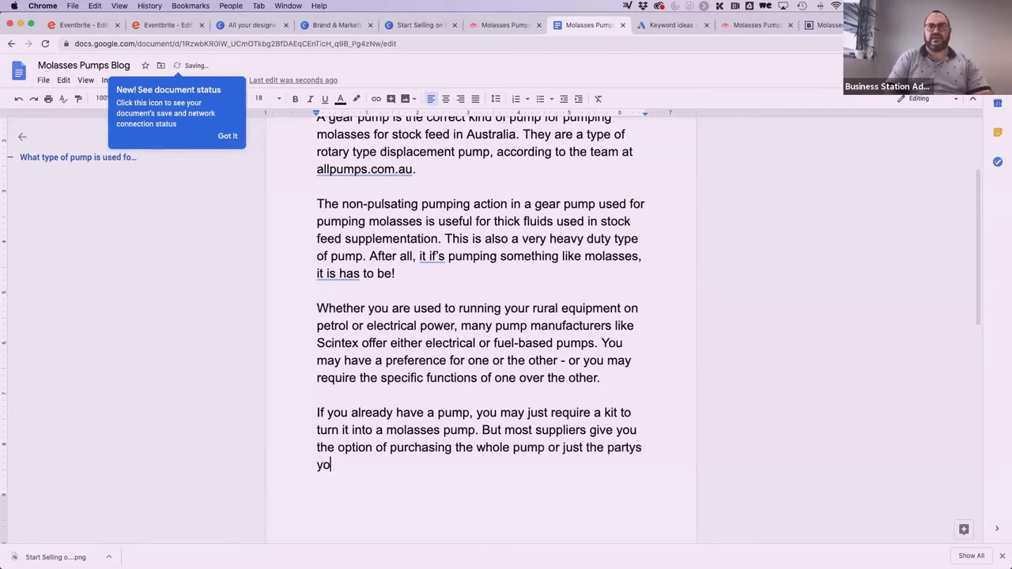
key("BackSpace")
key("BackSpace")
key("BackSpace")
key("BackSpace")
key("BackSpace")
type("s ty")
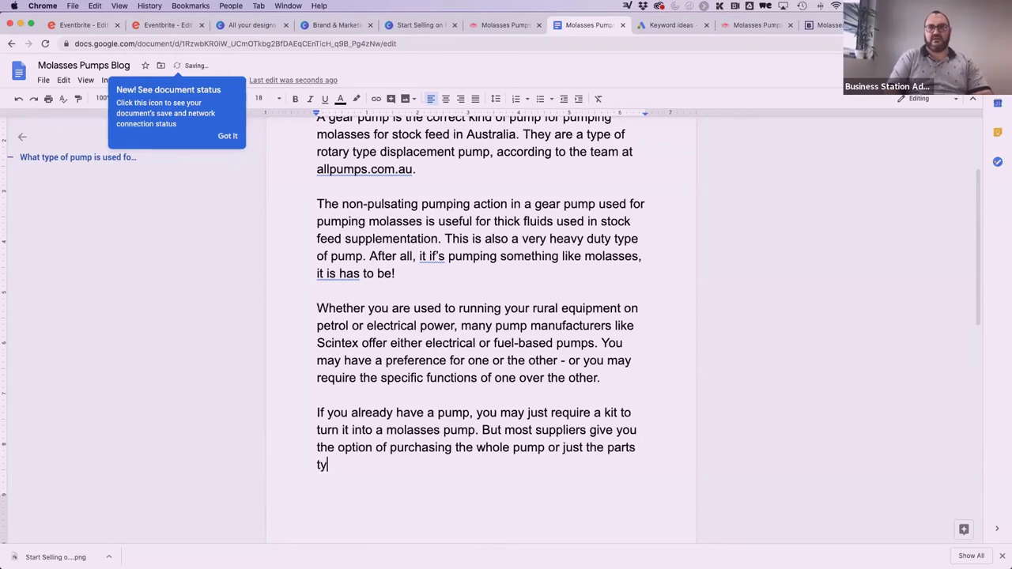
key("BackSpace")
key("BackSpace")
key("BackSpace")
type("you need to u")
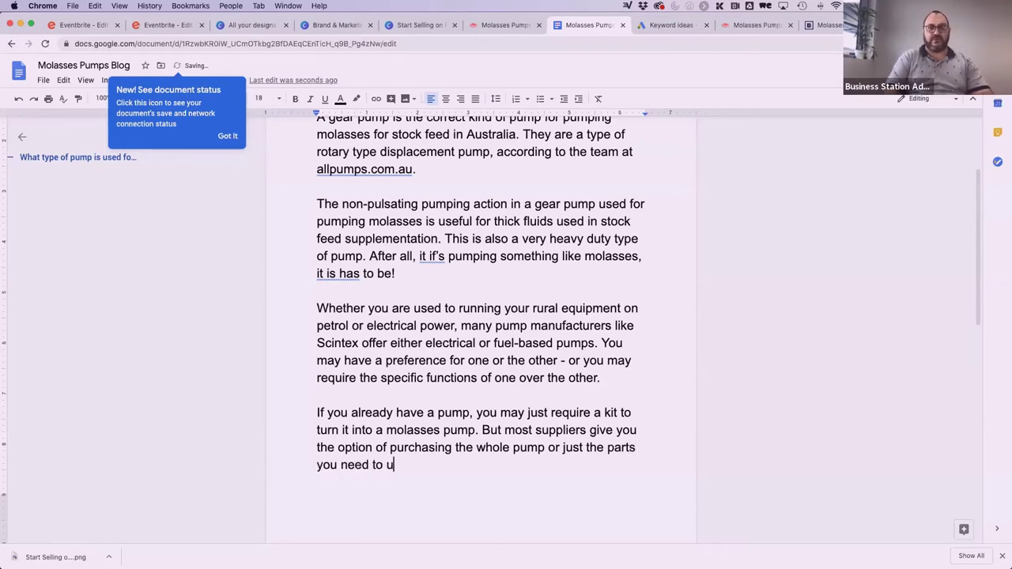
type("pgrade your exist")
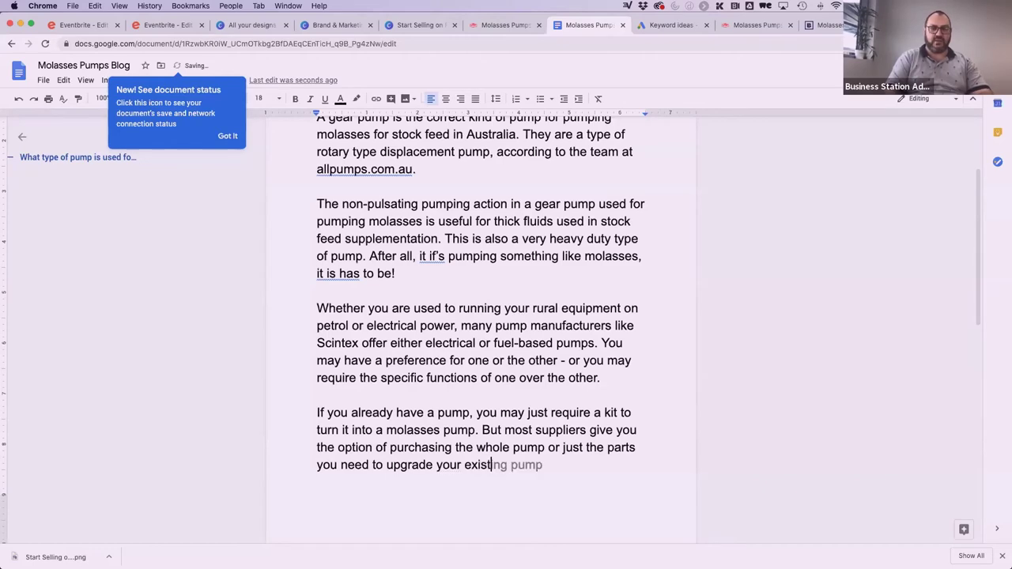
type("ing equipment.")
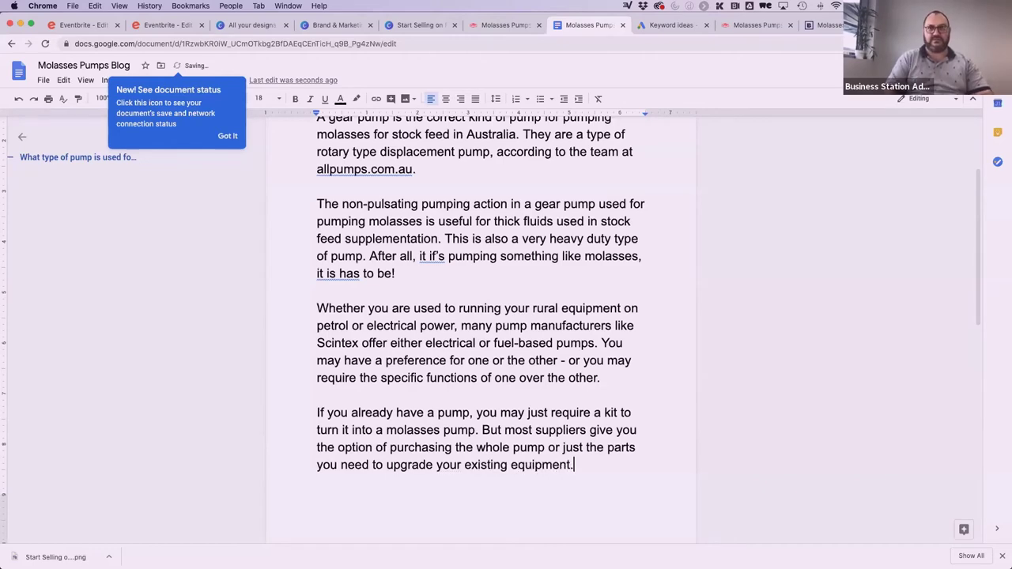
Start a fifth paragraph, separated by a blank line, with "Molasses pumps are used almost universally across"
key("Return")
key("Return")
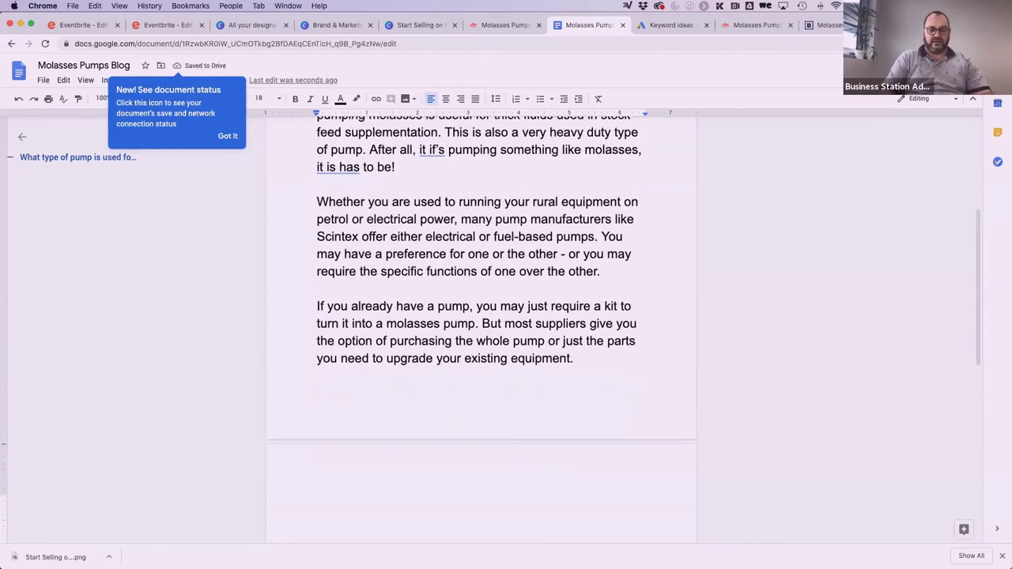
type("Molasses pump")
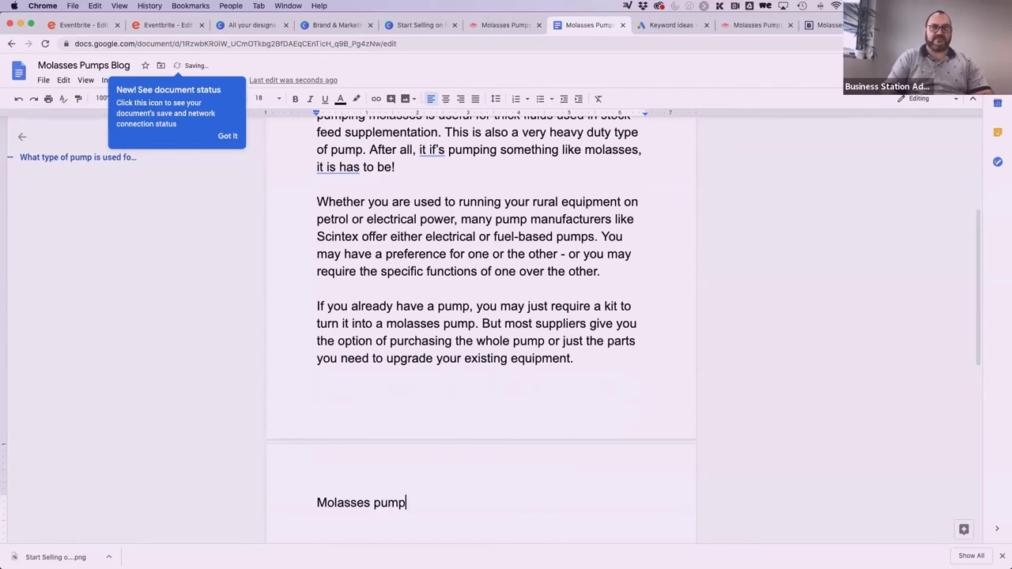
type("s are udsed")
key("BackSpace")
key("BackSpace")
key("BackSpace")
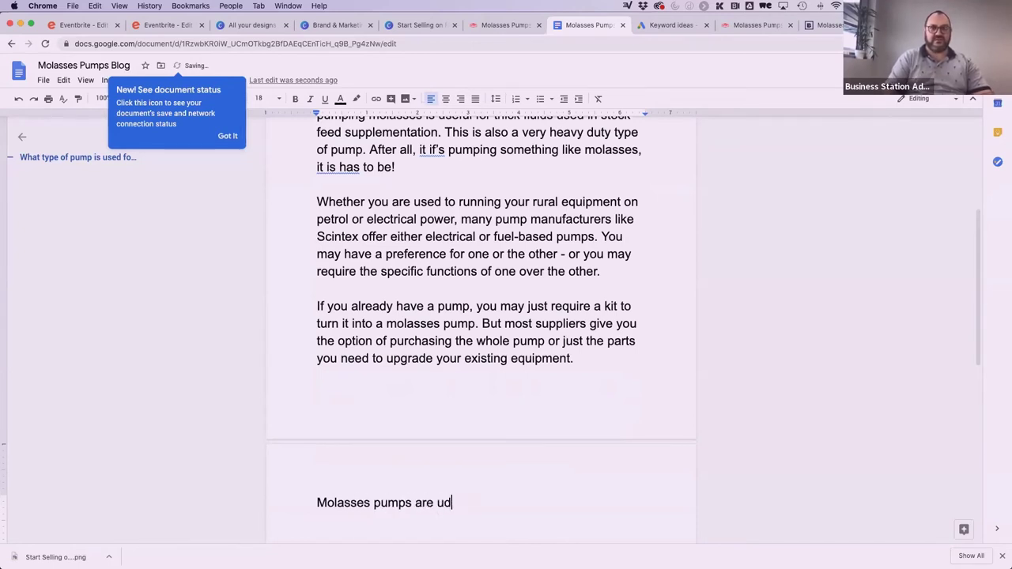
key("BackSpace")
type("sed almost uni")
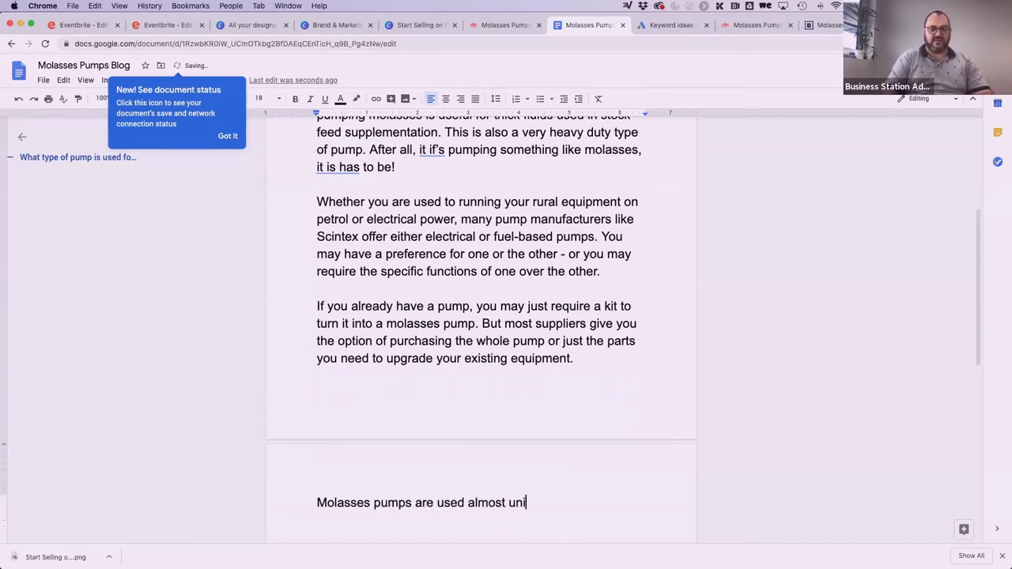
type("versally across")
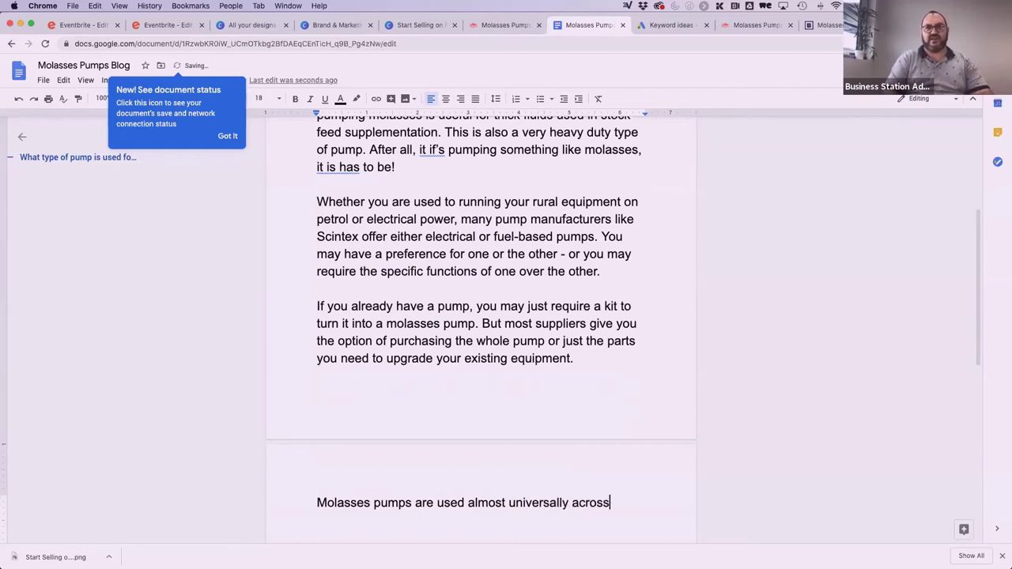
Continue the fifth paragraph's opening sentence with "Australia when it comes to"
type(" UAst")
key("BackSpace")
key("BackSpace")
key("BackSpace")
key("BackSpace")
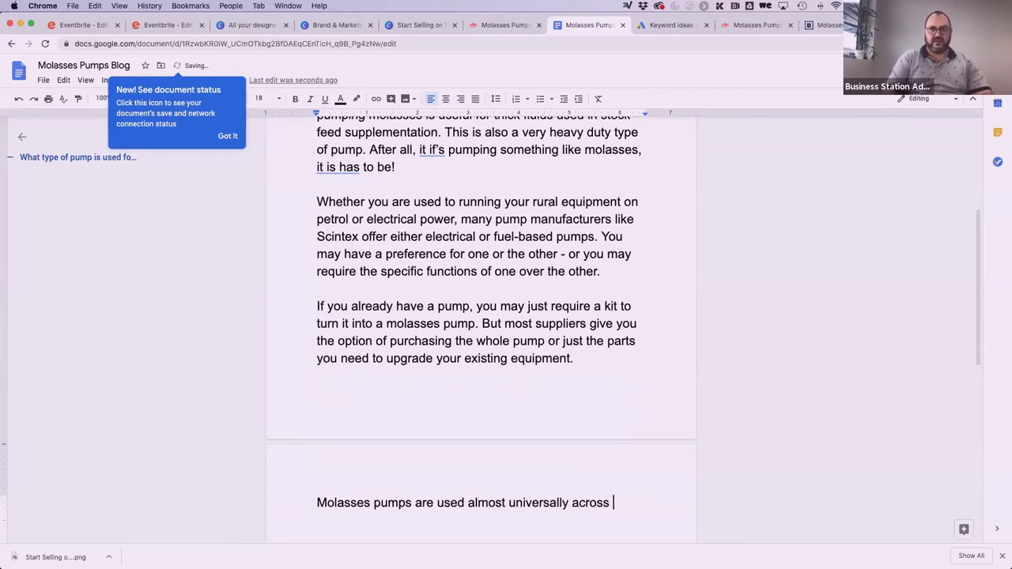
type("Australia when it comes to ")
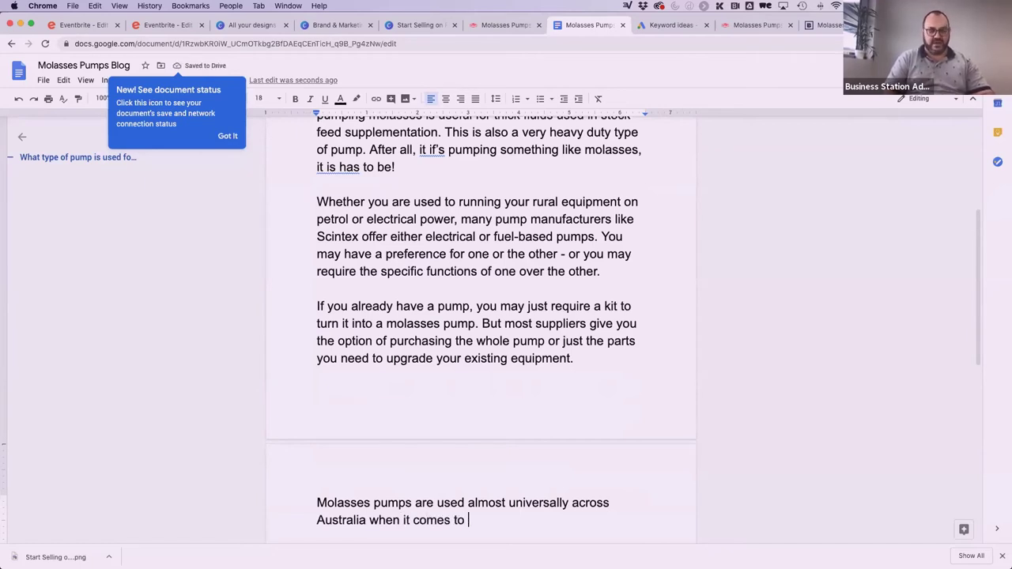
Finish the fifth paragraph's opening sentence with "delivering high-nutrient stock feed."
type("delivering hig")
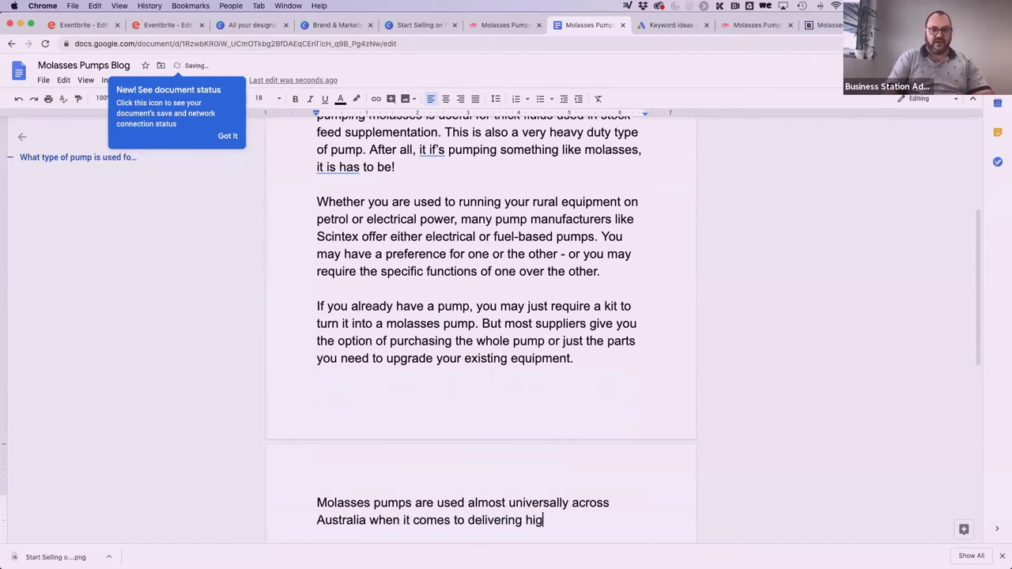
type("h-nutrient sot")
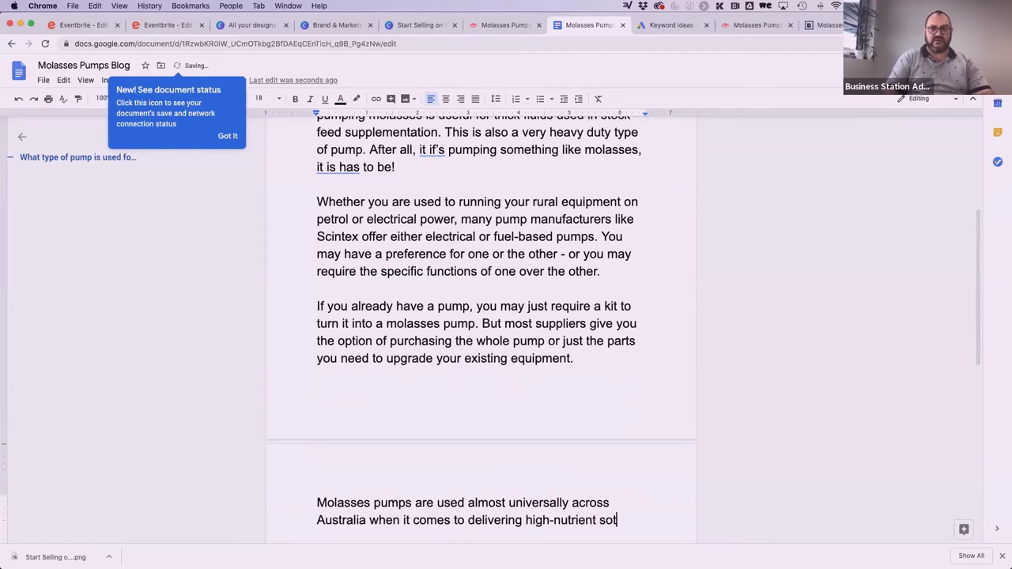
key("BackSpace")
key("BackSpace")
type("tocik")
key("BackSpace")
key("BackSpace")
key("BackSpace")
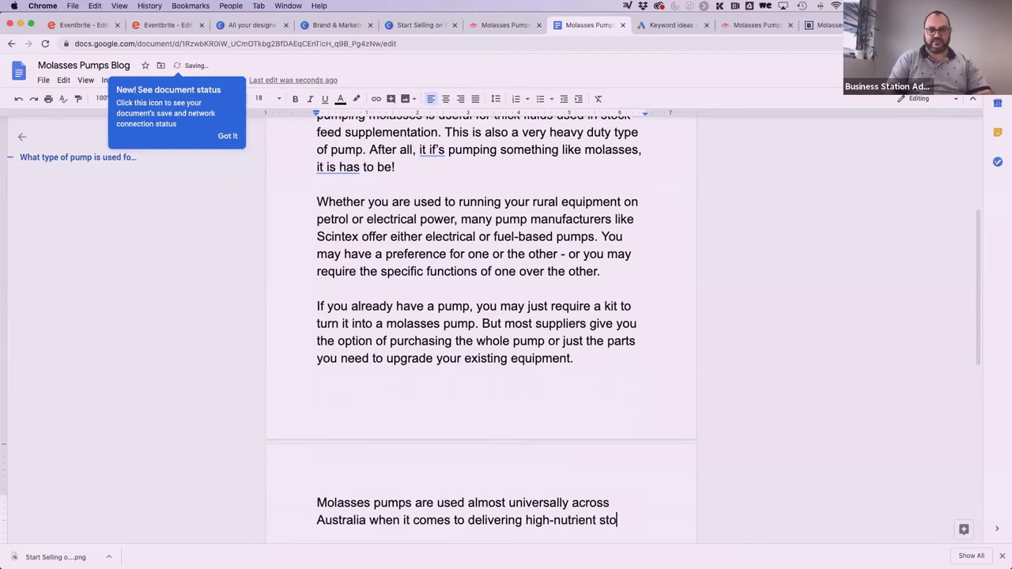
type("ck feed. A")
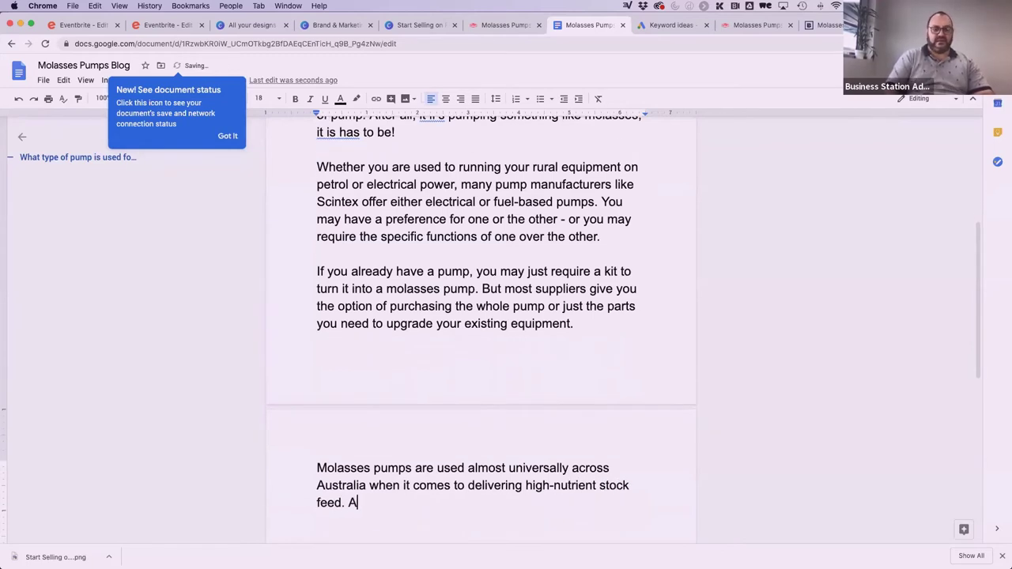
Complete the fifth paragraph with the sentence "As such, they are widely available to agricultural buyers."
type("s such, they ar")
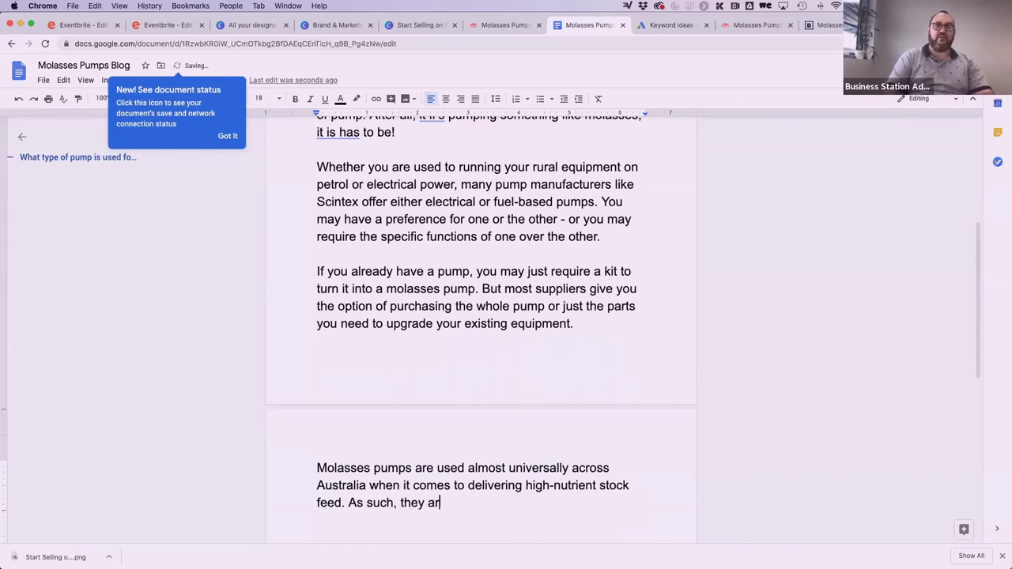
type("e widely availab")
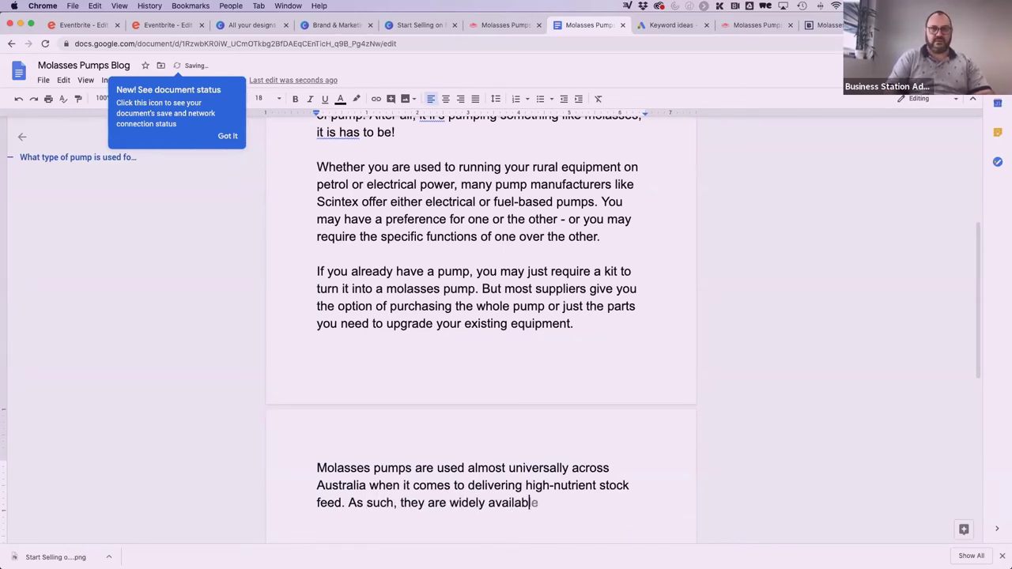
type("le to ")
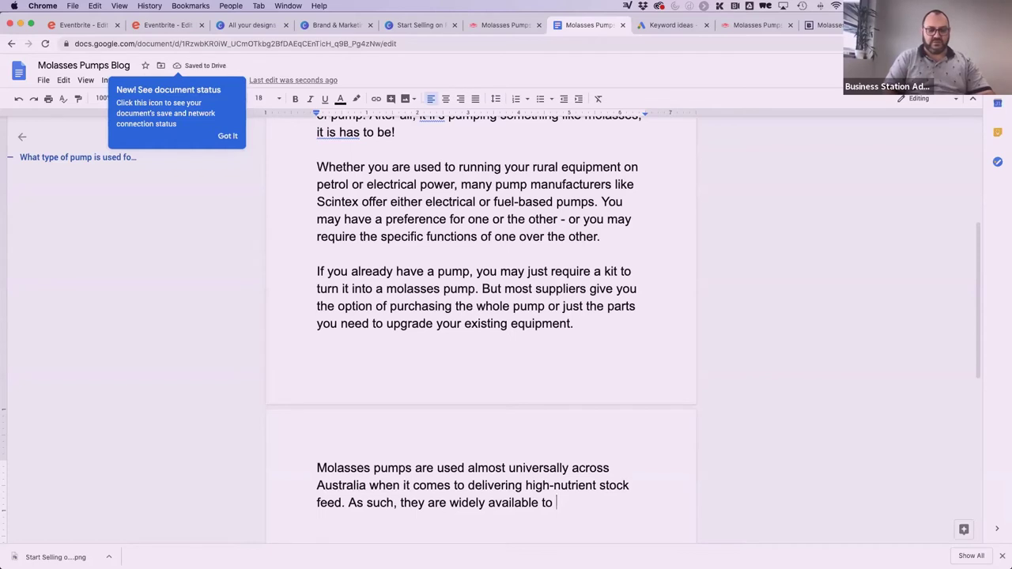
type("agricultural")
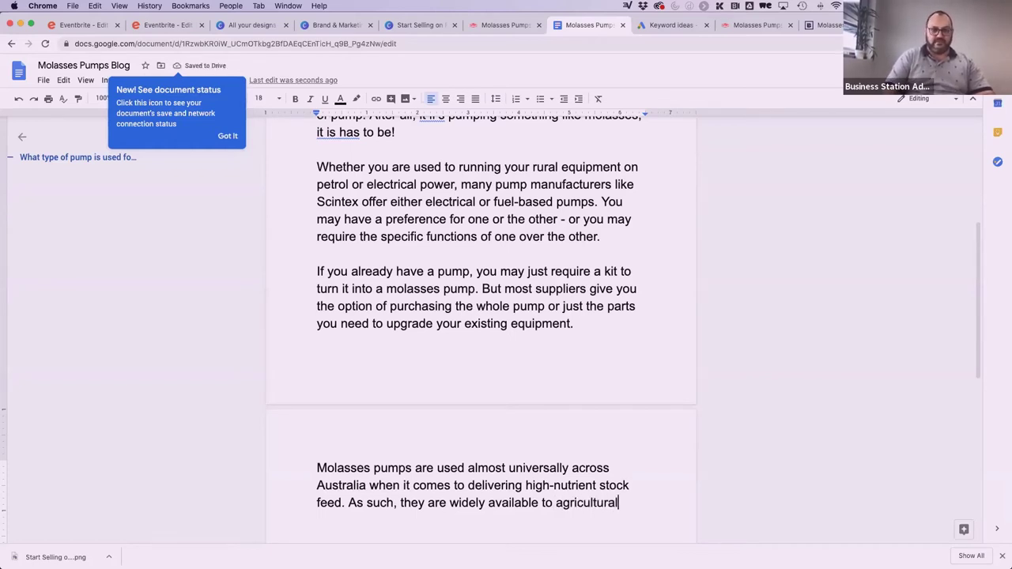
type(" buyers.")
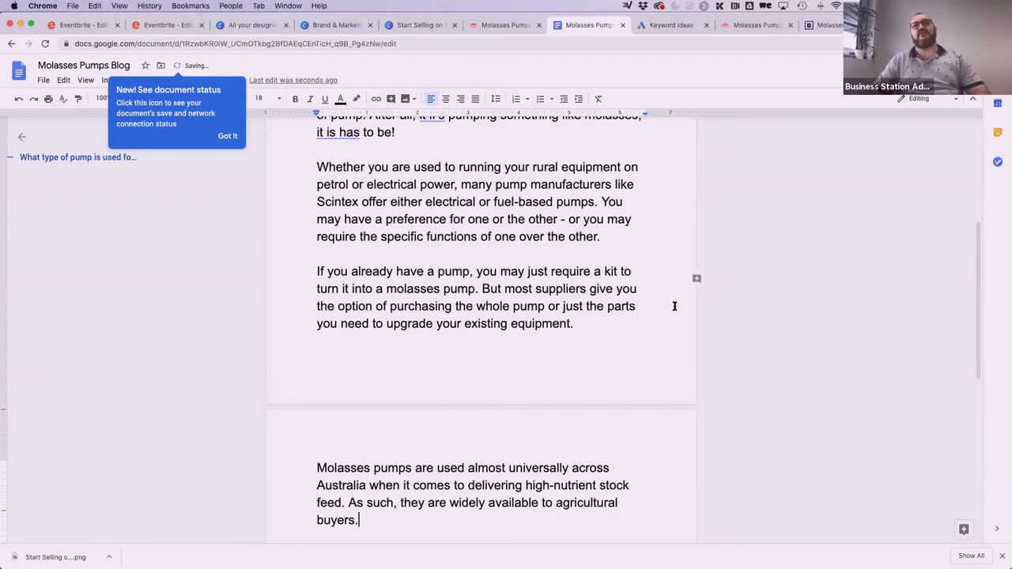
Review the whole article from its heading through to the fifth paragraph
key("super+minus")
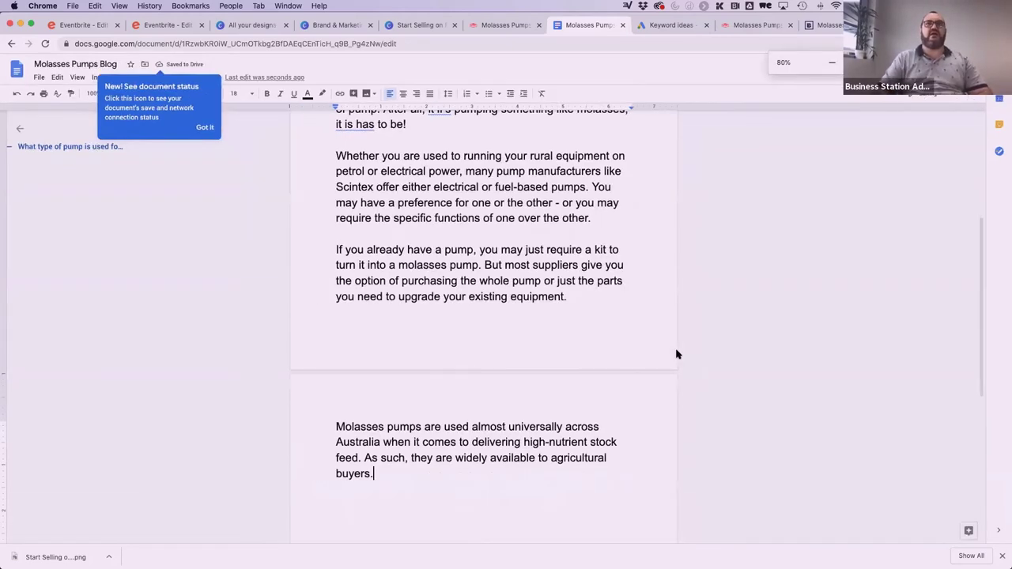
key("super+minus")
scroll(603, 340, "up", 5)
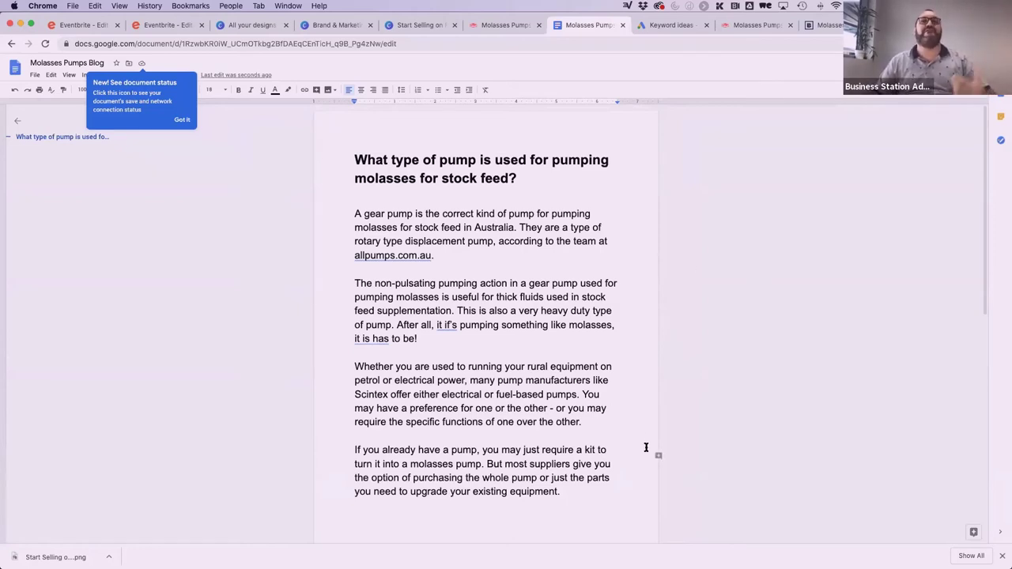
scroll(646, 447, "down", 5)
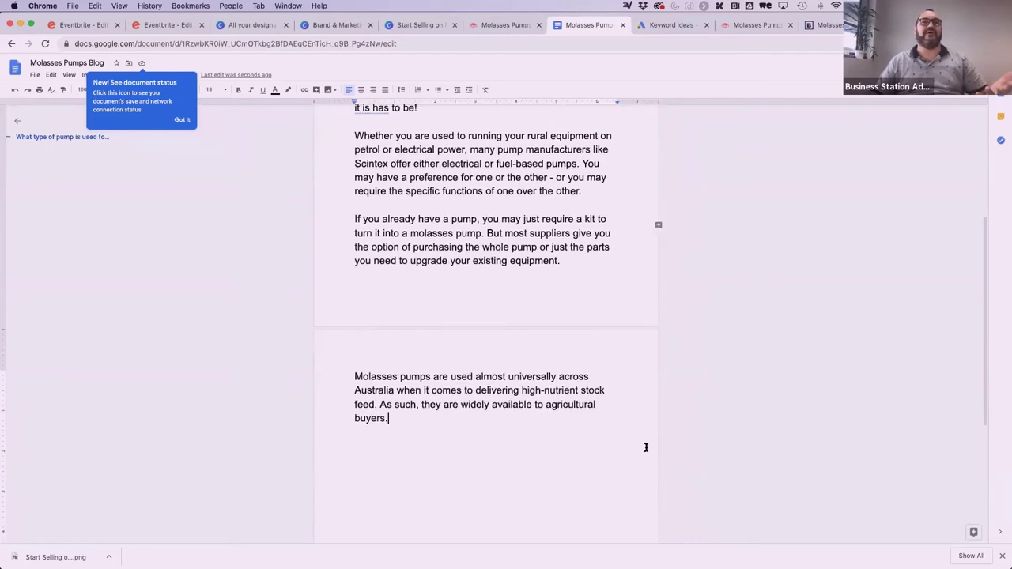
scroll(646, 446, "up", 5)
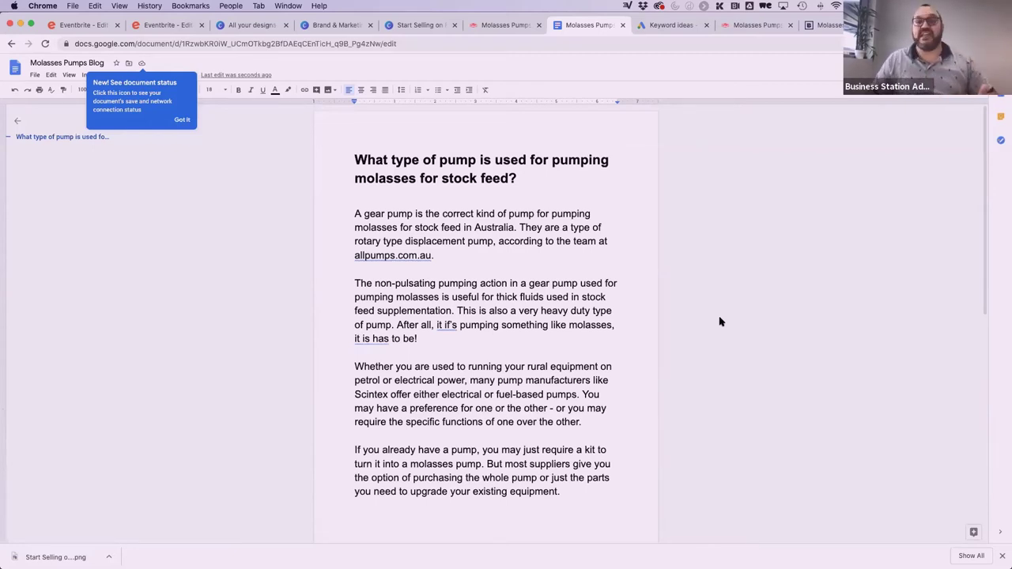
Switch to the Start Selling on Facebook design in Canva, dismiss its saved-design message, and open a browser window under another Chrome profile
left_click(417, 27)
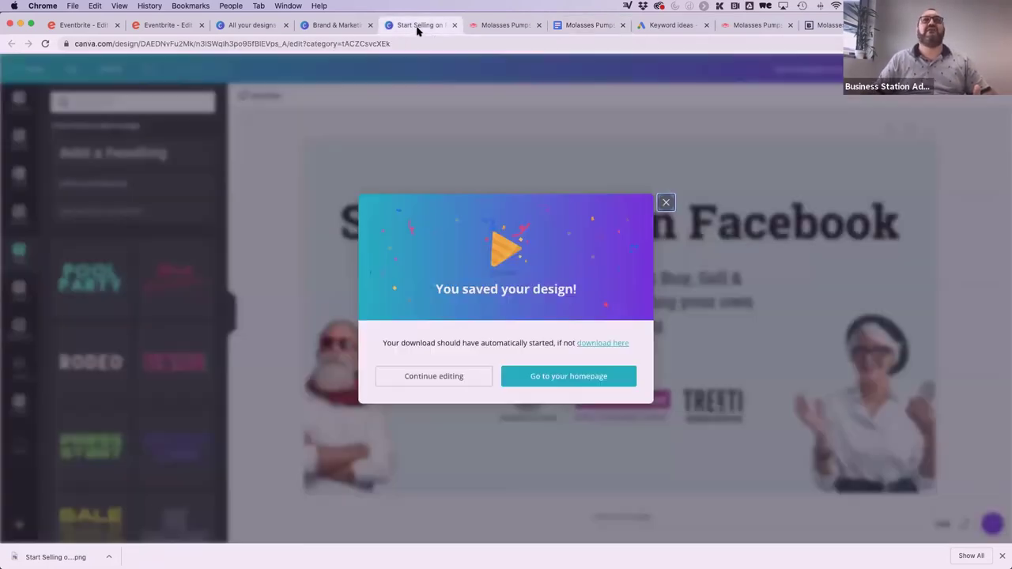
left_click(666, 204)
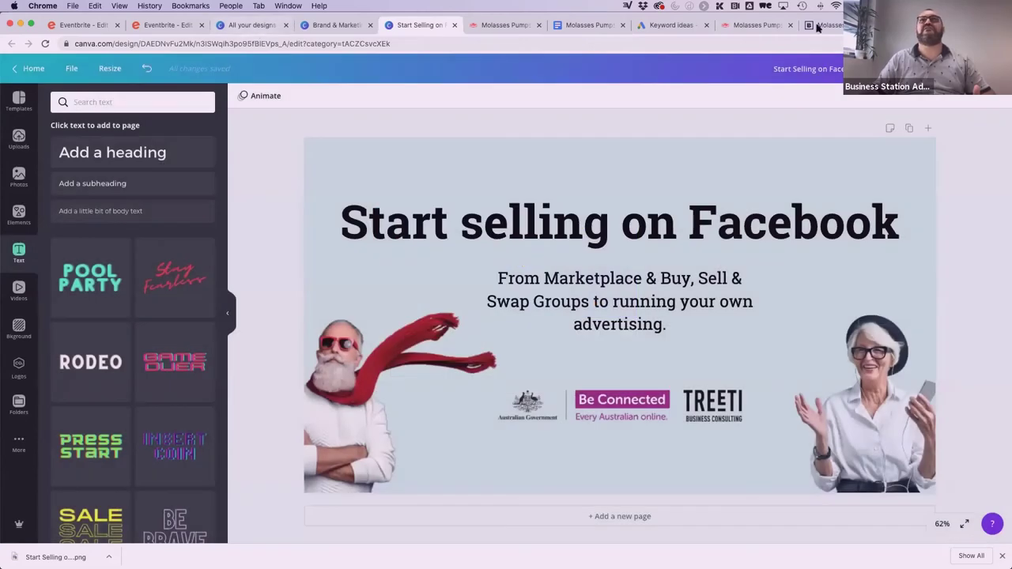
left_click(20, 24)
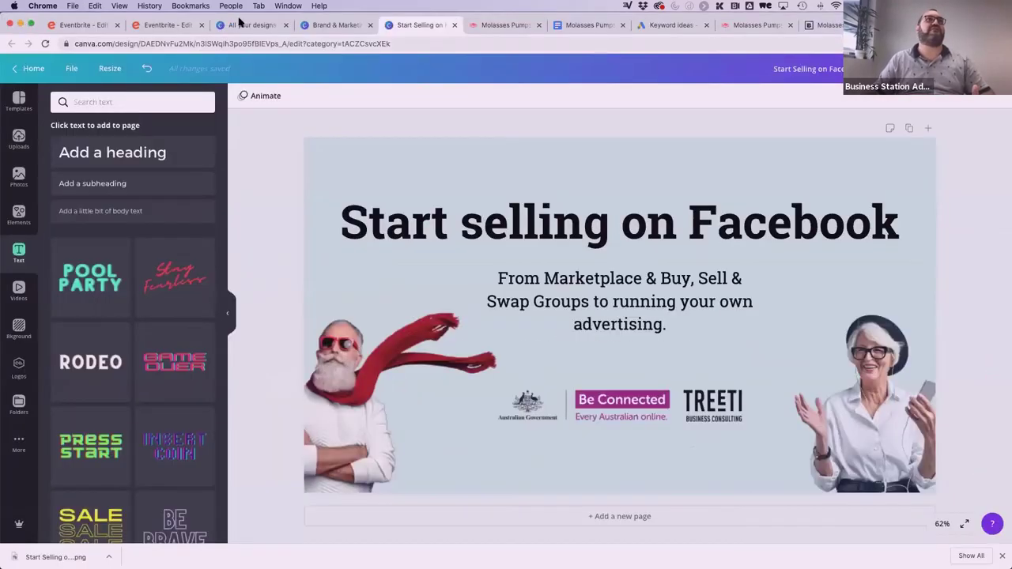
left_click(288, 5)
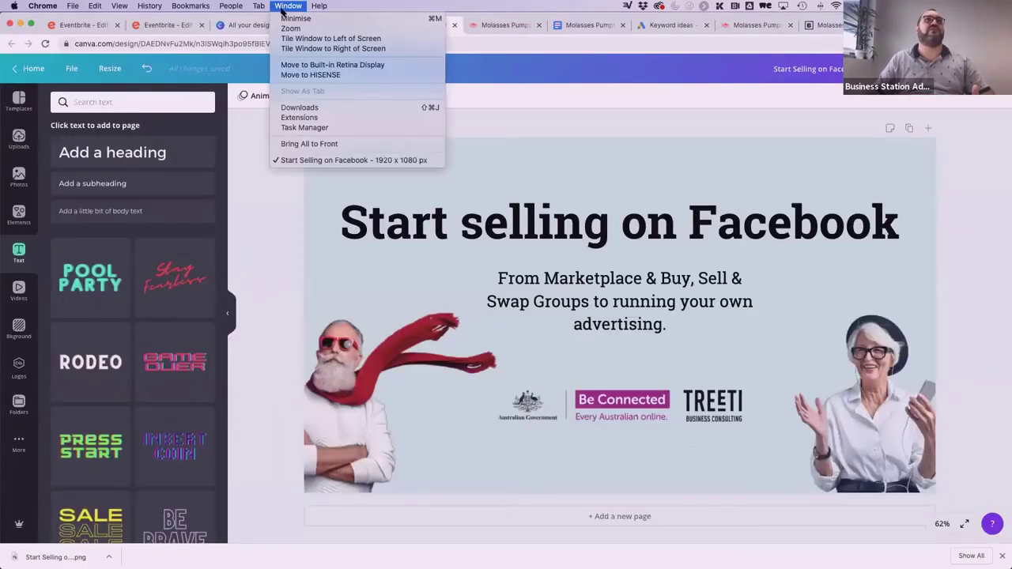
left_click(864, 102)
left_click(980, 43)
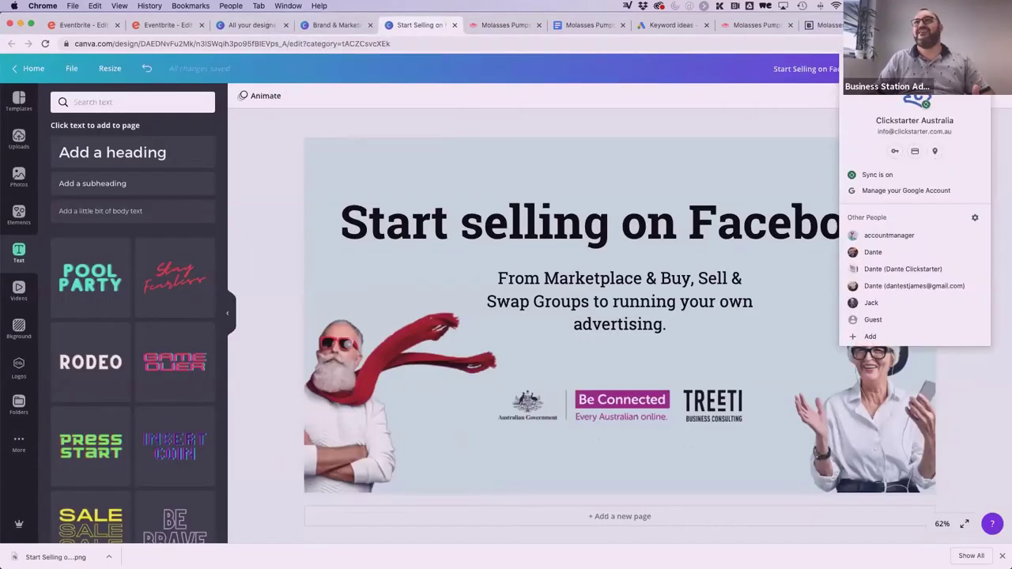
left_click(878, 251)
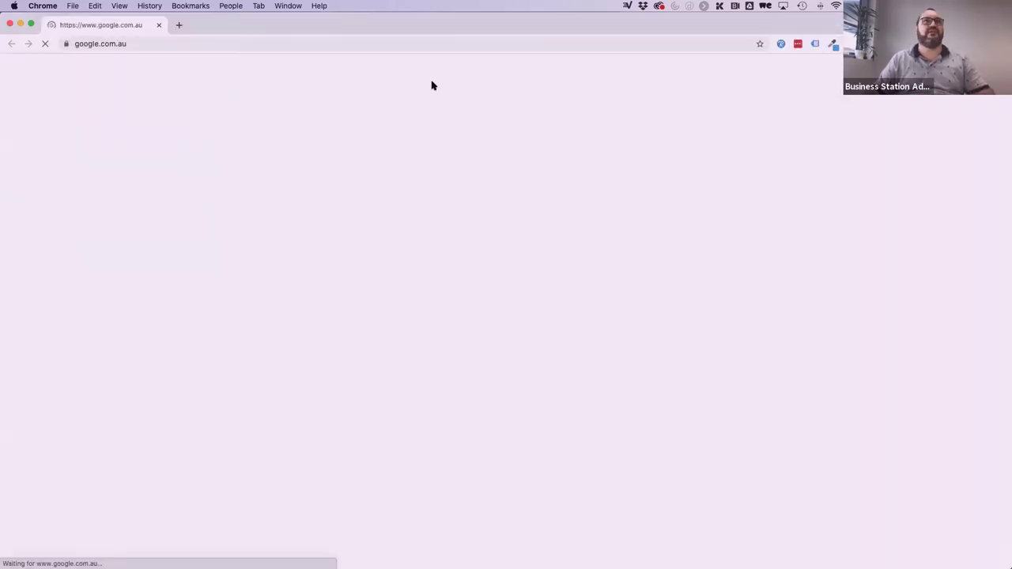
Search Google for canva and go to canva.com in the new browser window
type("danva")
key("Return")
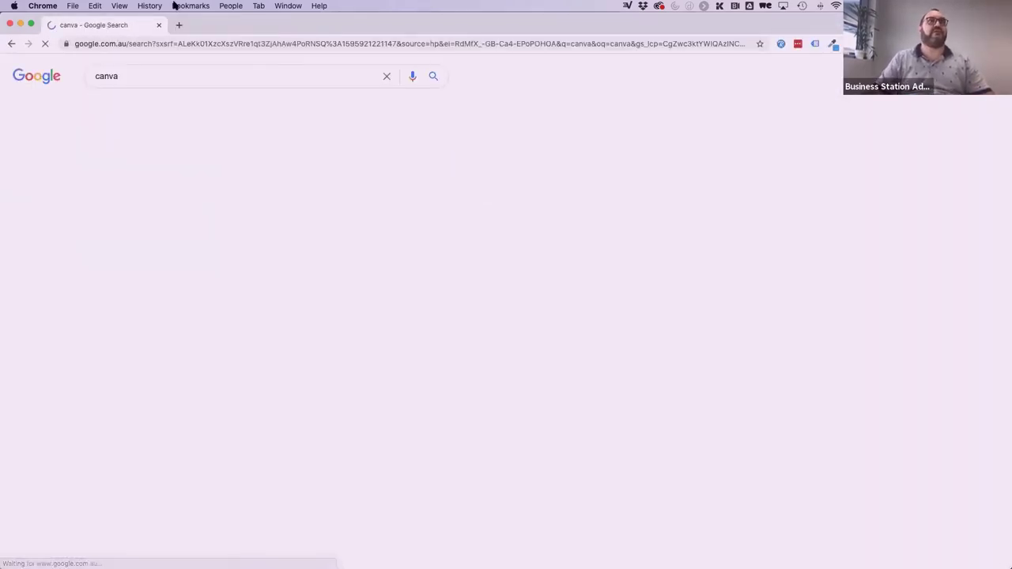
left_click(136, 42)
type("canva.com")
key("Return")
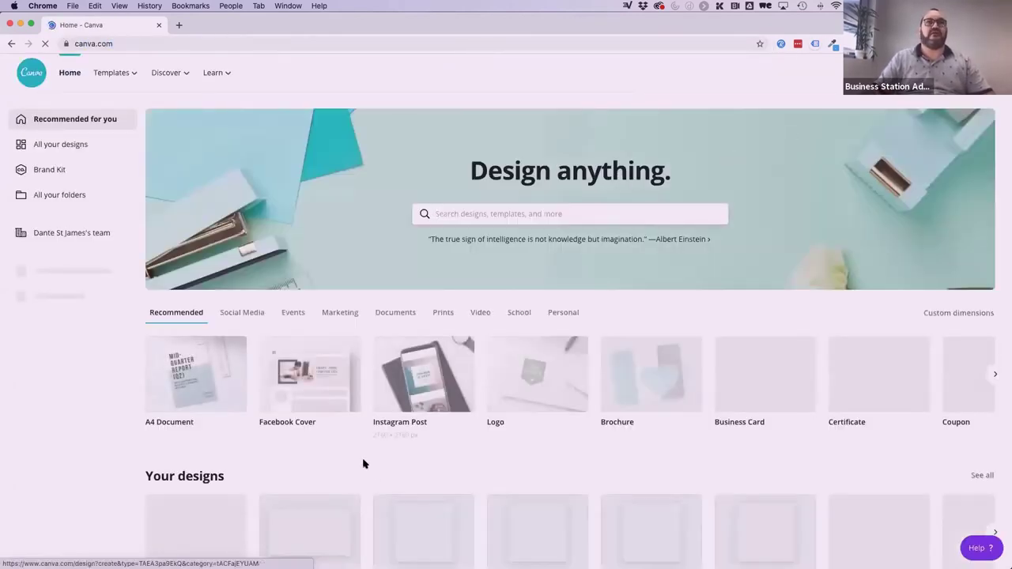
Open the existing "Blog. Syndicate. Done." presentation and present it full screen
scroll(289, 471, "down", 4)
left_click(300, 427)
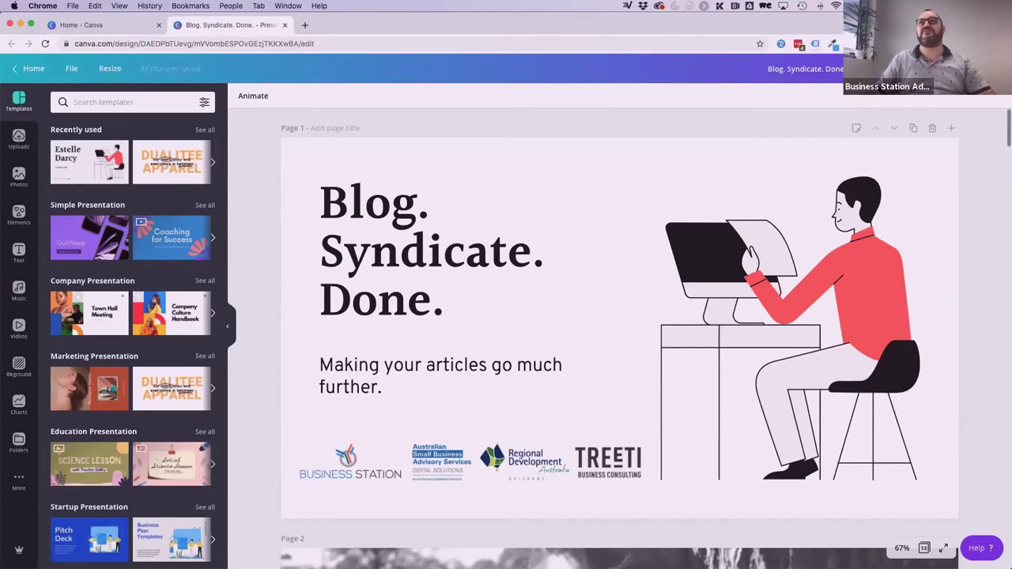
left_click(949, 69)
left_click(923, 202)
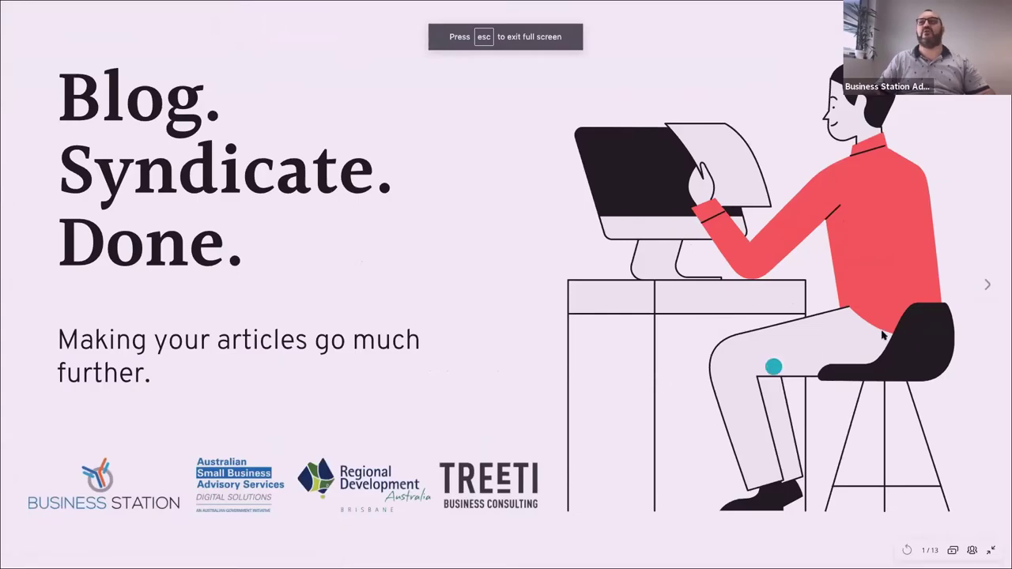
Advance the presentation to slide 7, "The Process of Blogging"
left_click(990, 291)
left_click(991, 290)
left_click(992, 290)
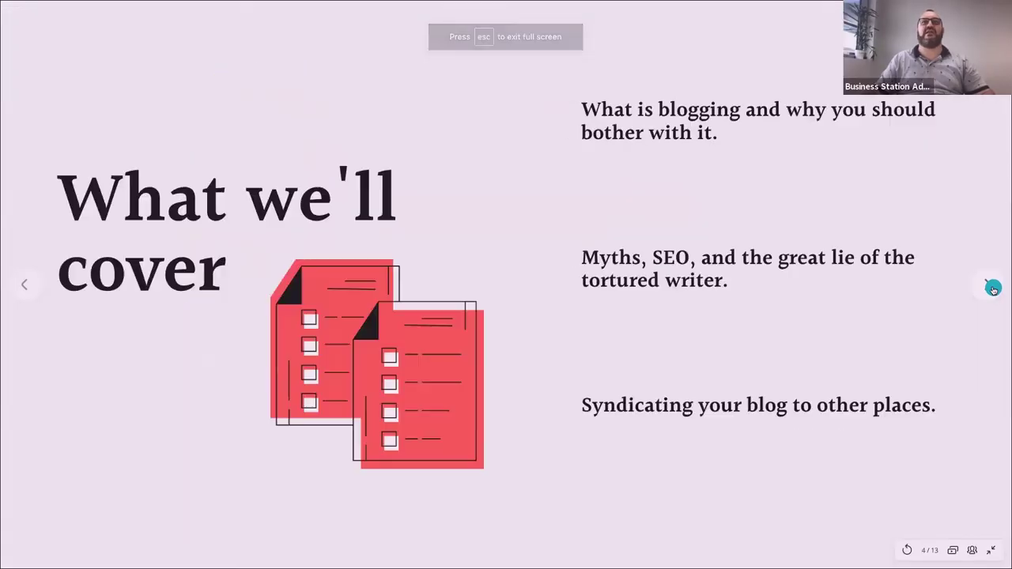
left_click(992, 289)
left_click(992, 289)
left_click(992, 289)
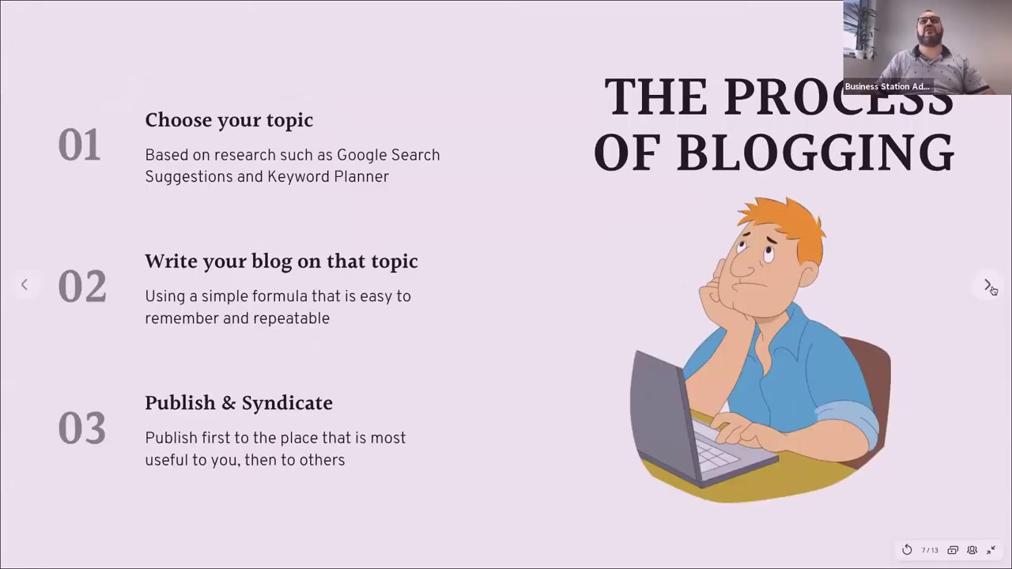
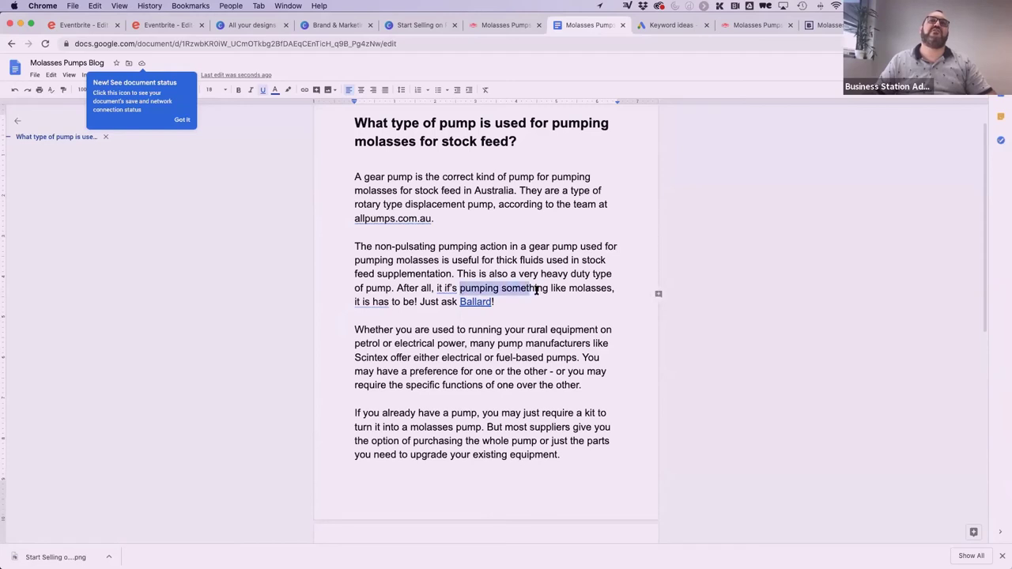
Link the word "molasses" in the Molasses Pumps Blog's second paragraph to the copied web address
left_click(584, 287)
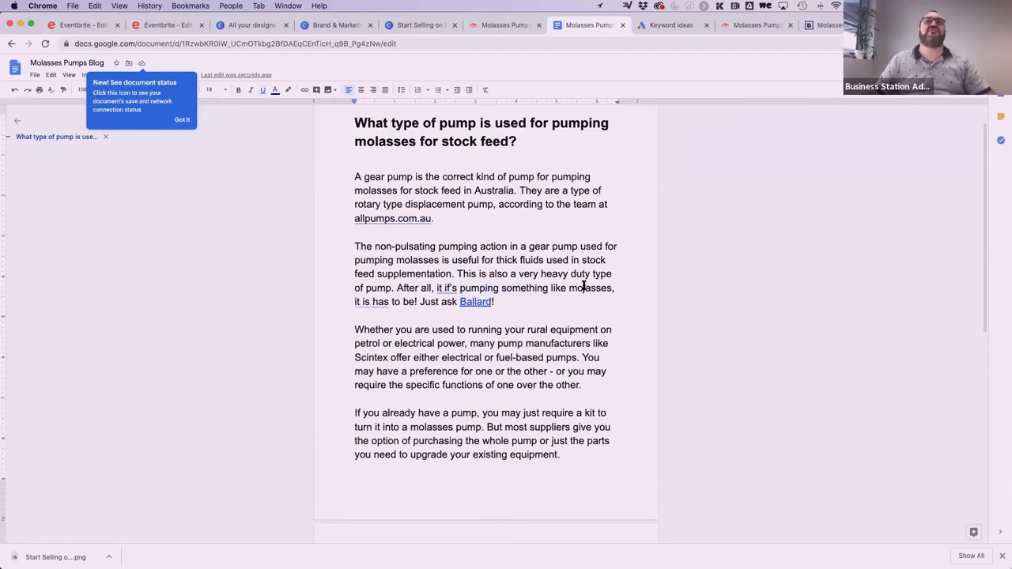
double_click(585, 287)
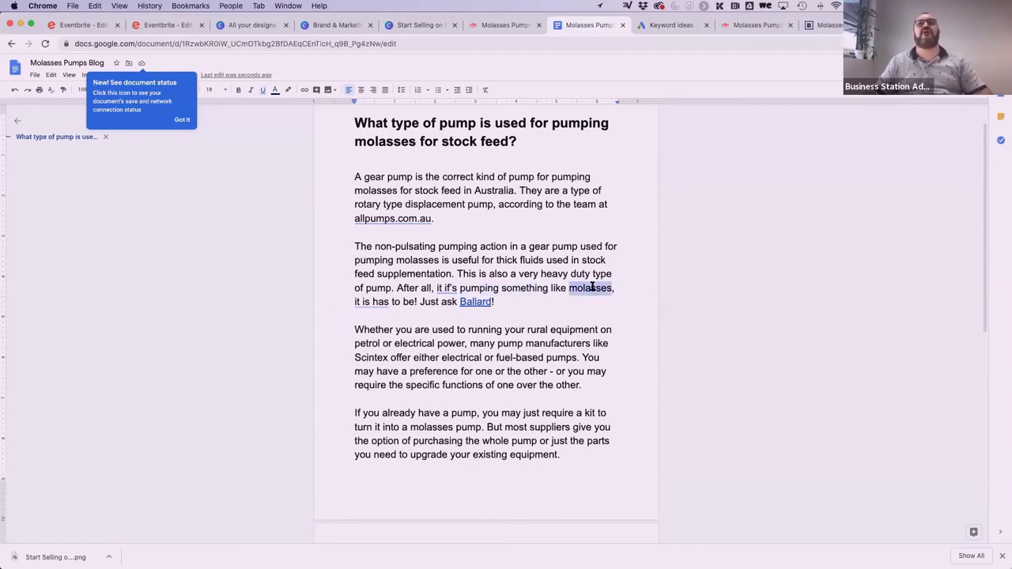
left_click(304, 89)
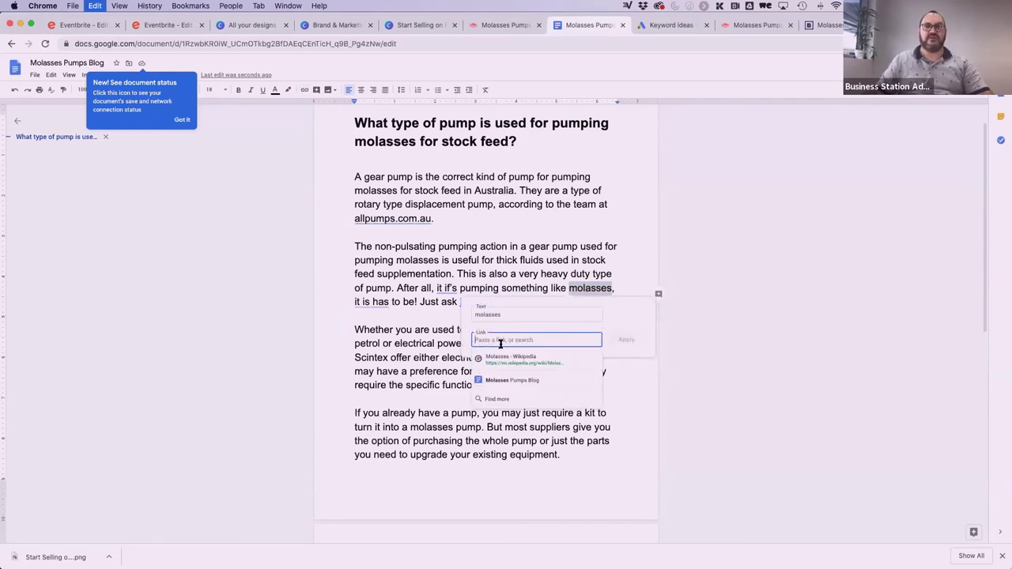
key("super+v")
left_click(618, 341)
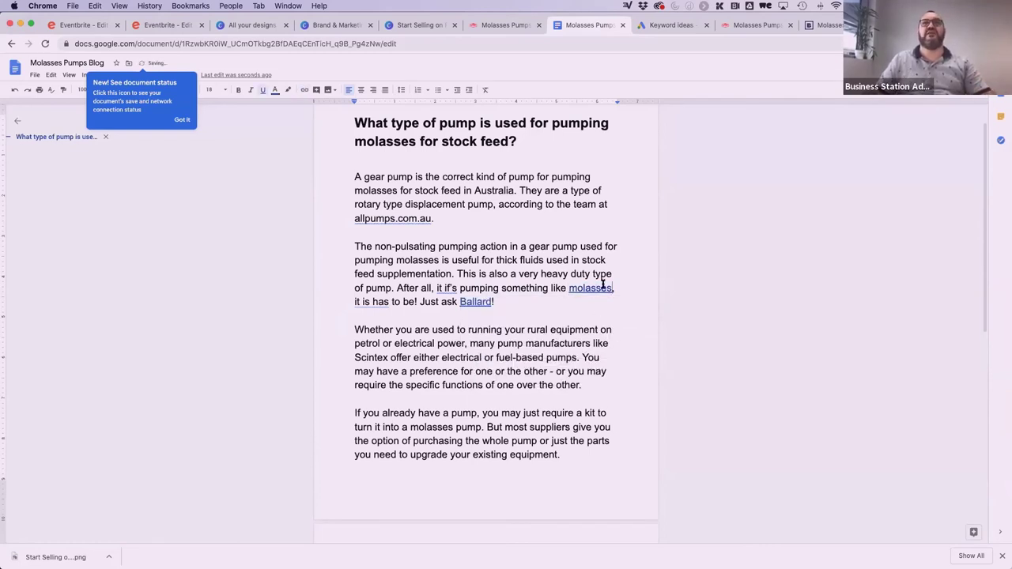
Add the word "Industrial" after the linked "Ballard" at the end of the second paragraph
left_click(491, 301)
type("iNdu")
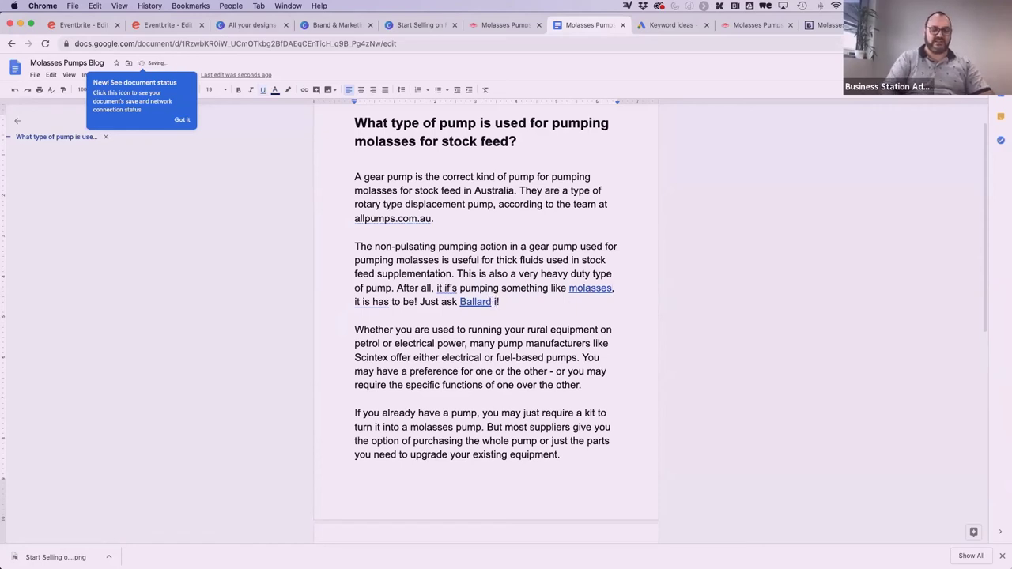
key("BackSpace")
key("BackSpace")
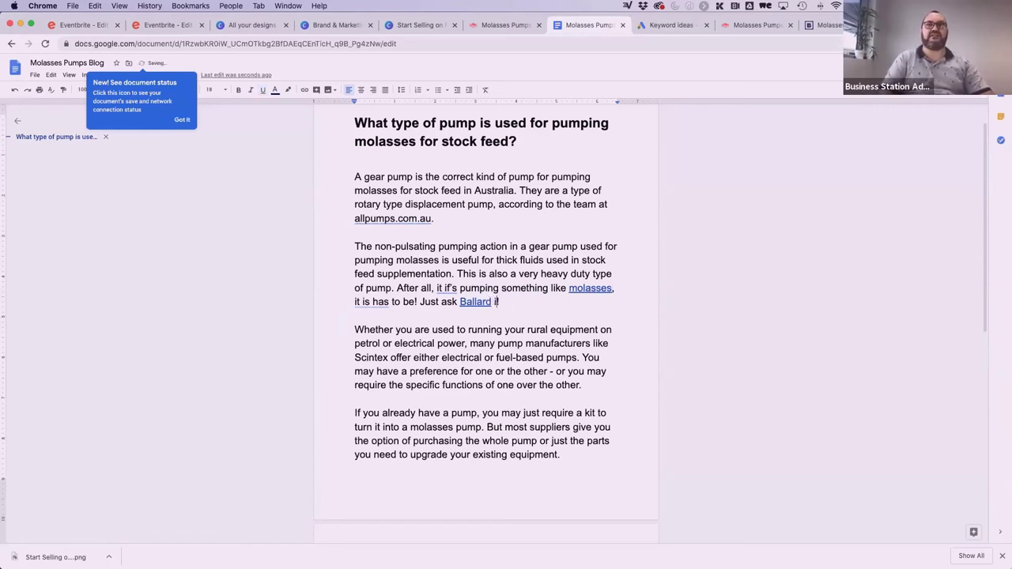
type("Industrial!")
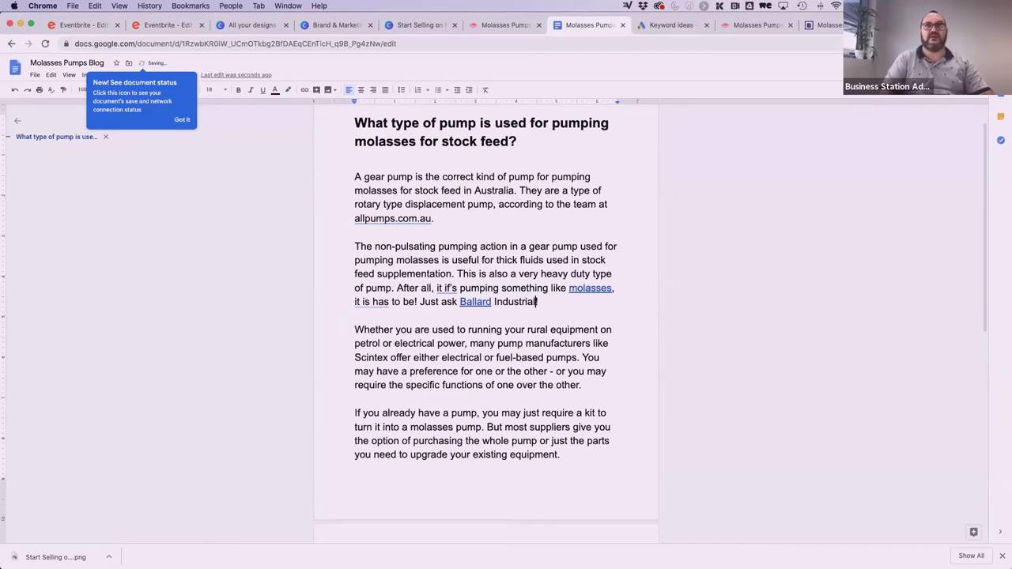
double_click(518, 301)
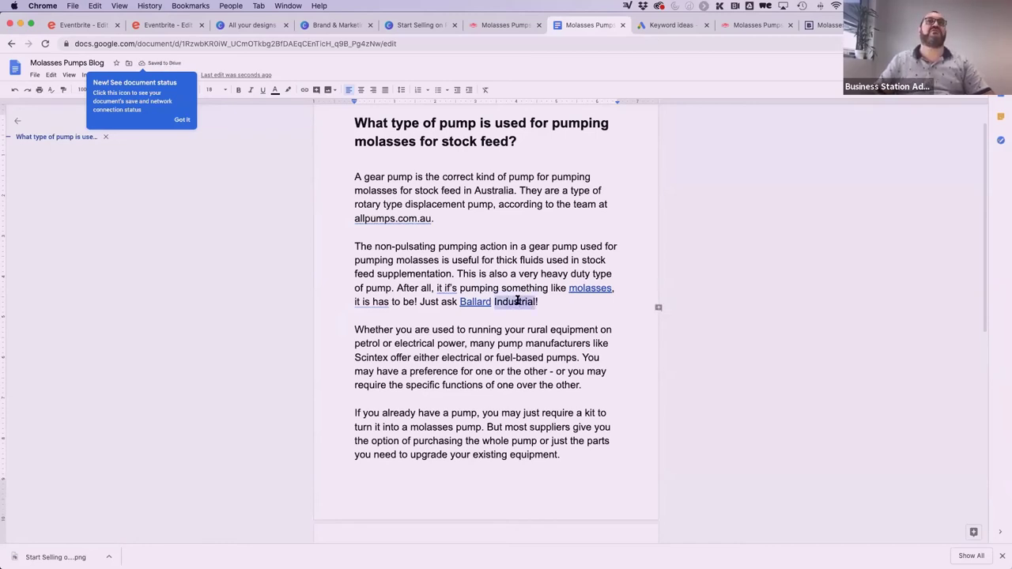
left_click(304, 89)
type("https://ballardindustrial.com.au/")
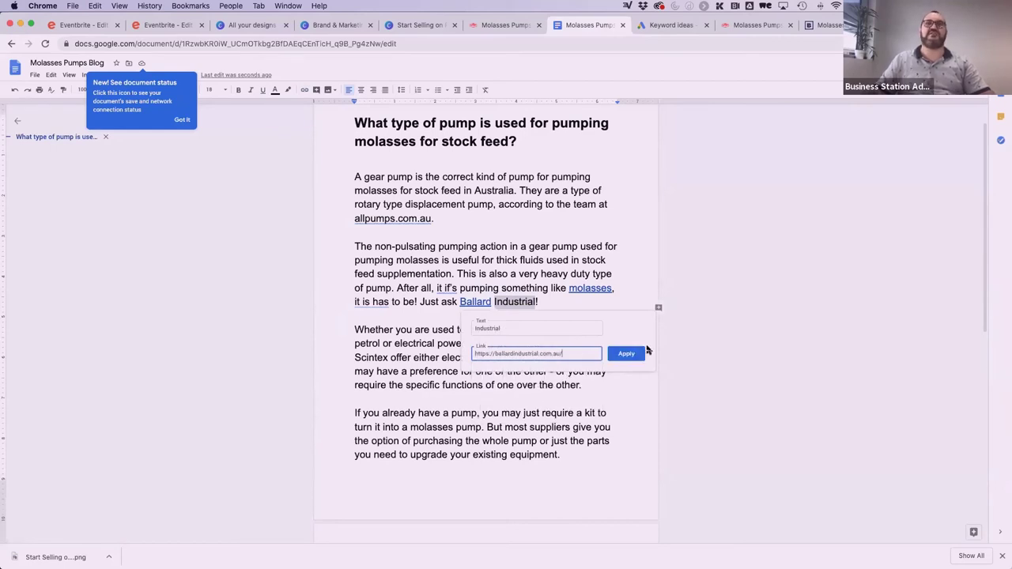
left_click(625, 354)
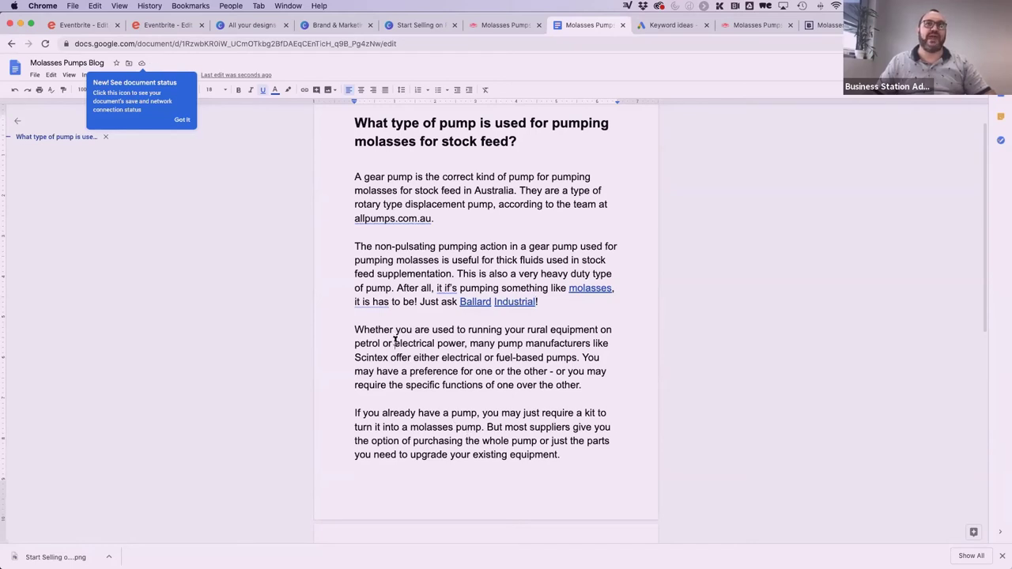
Highlight in turn the phrases "electrical power", "Ballard Industrial" and "molasses pump" in the article
left_click_drag(396, 343, 466, 343)
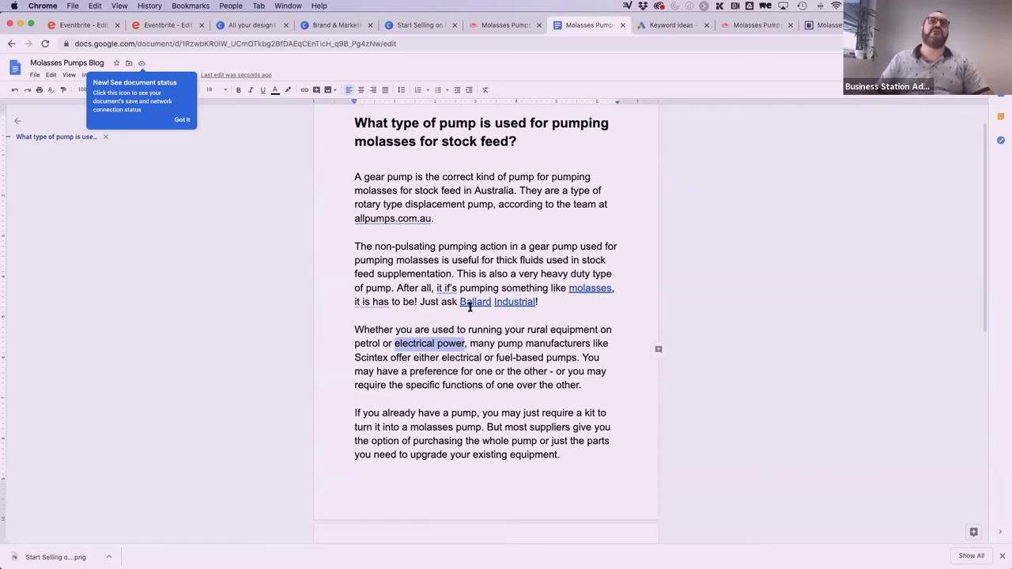
left_click_drag(458, 300, 538, 302)
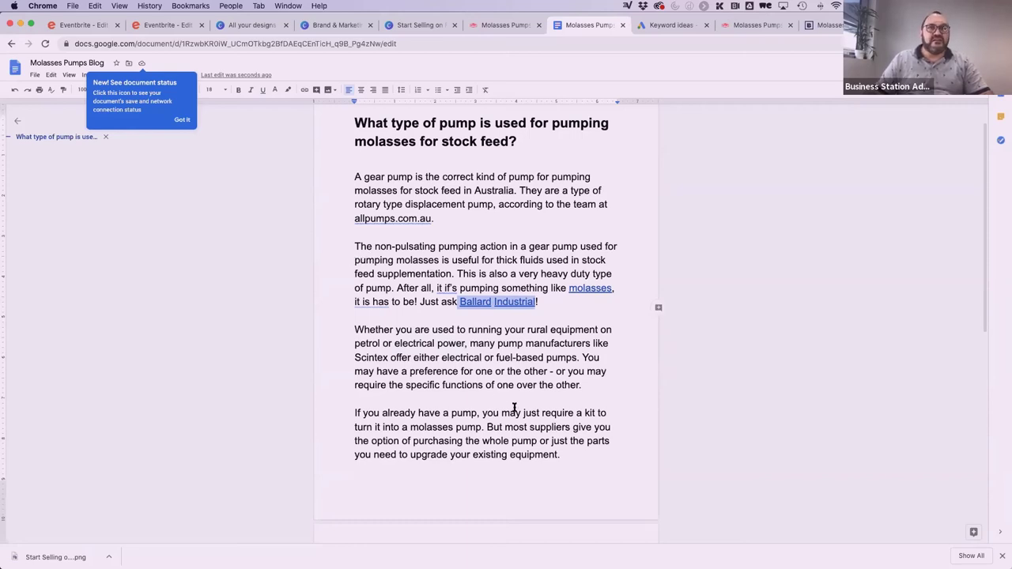
left_click_drag(410, 427, 481, 427)
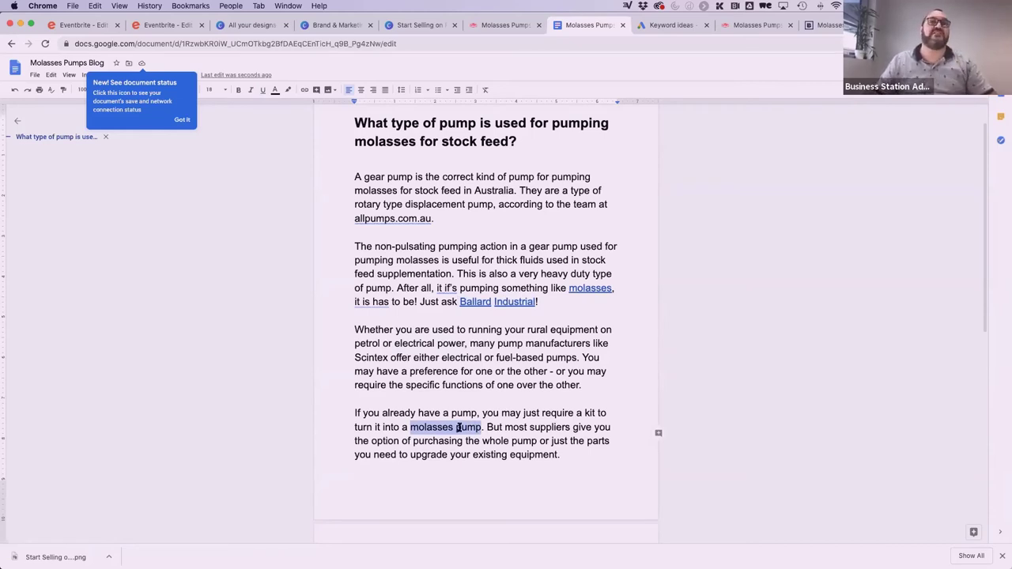
Highlight in turn the words "require", "upgrade" and the linked "Ballard Industrial" in the article
double_click(555, 413)
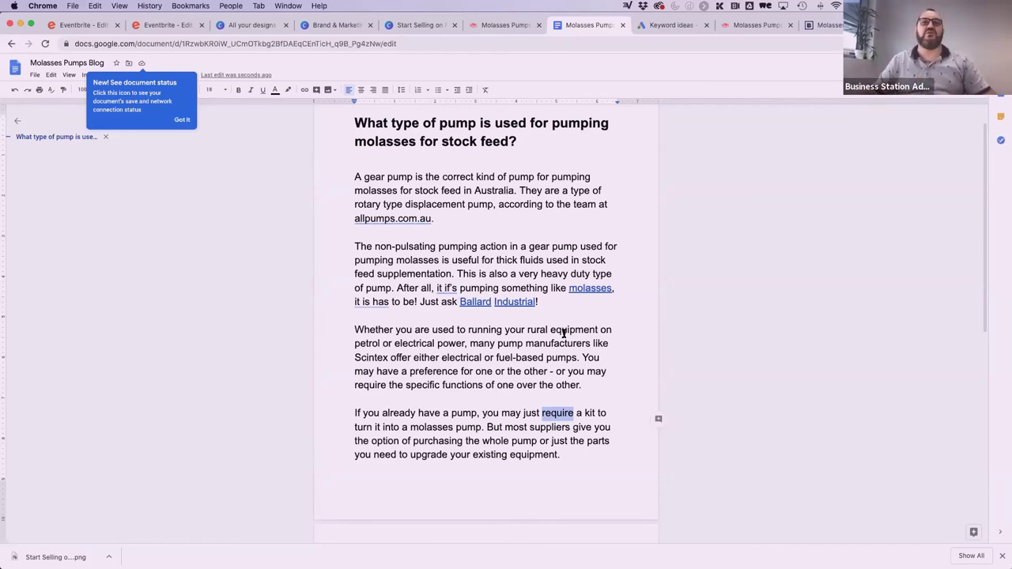
double_click(431, 455)
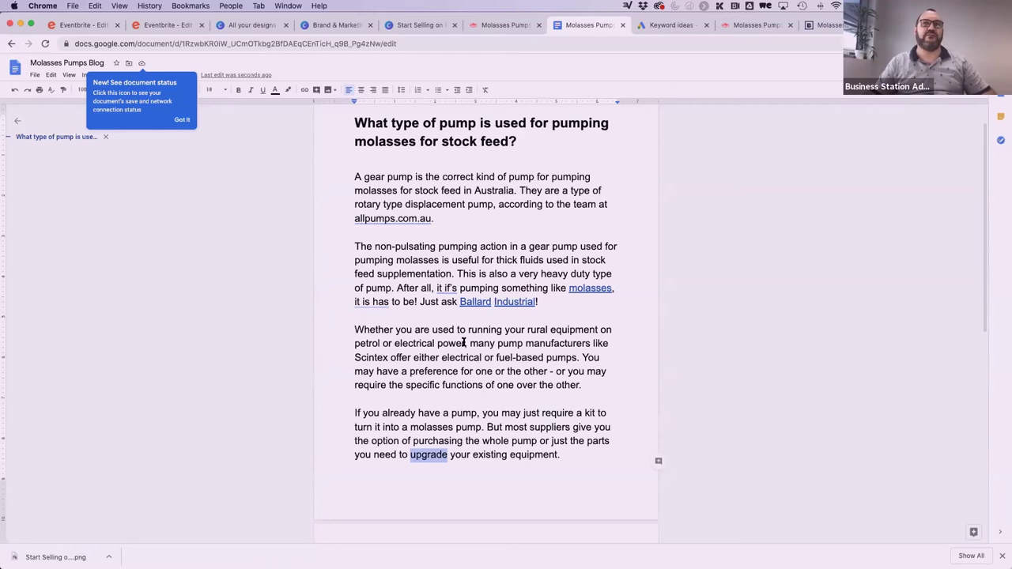
left_click_drag(459, 301, 535, 299)
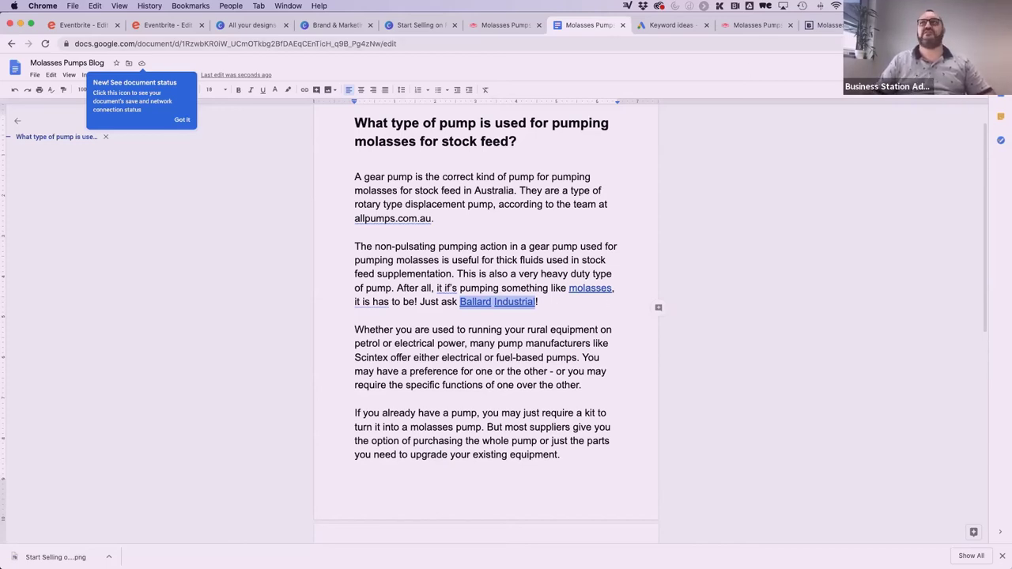
key("super+t")
type("bui")
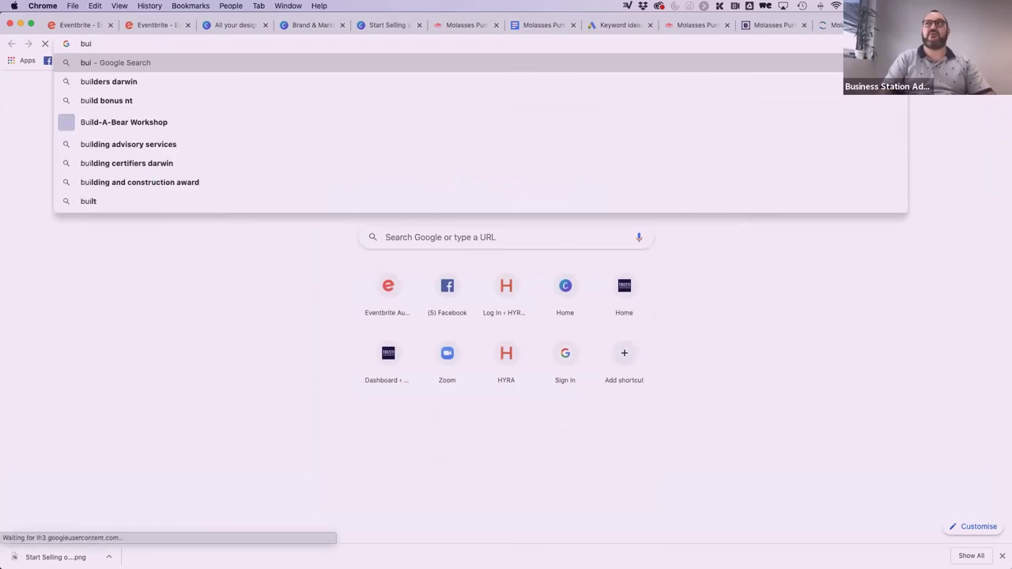
key("BackSpace")
key("BackSpace")
type("busines")
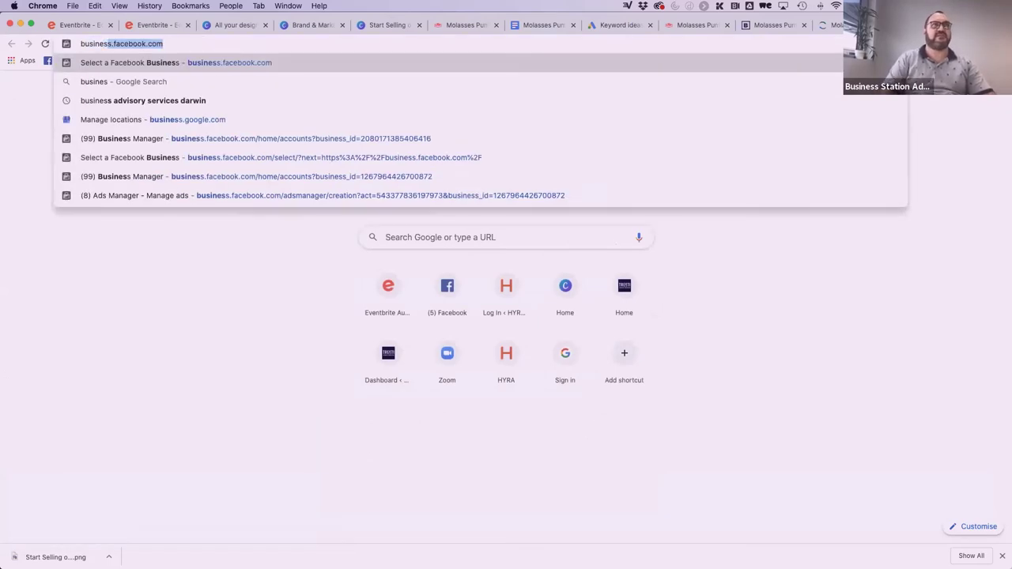
type("s.")
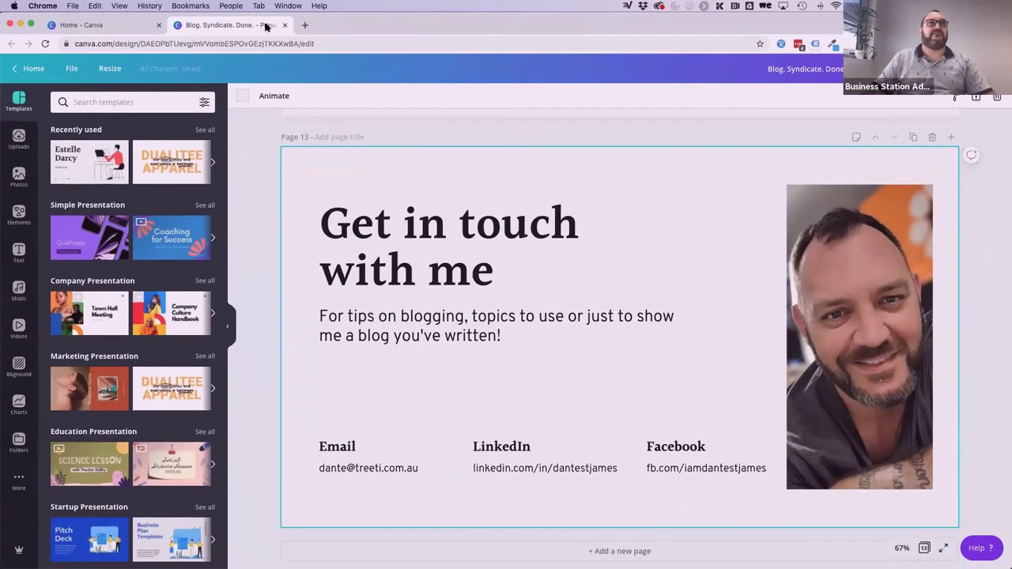
Go to business.google.com in a new tab and start a new post for the Business Crisis Centre location
left_click(307, 26)
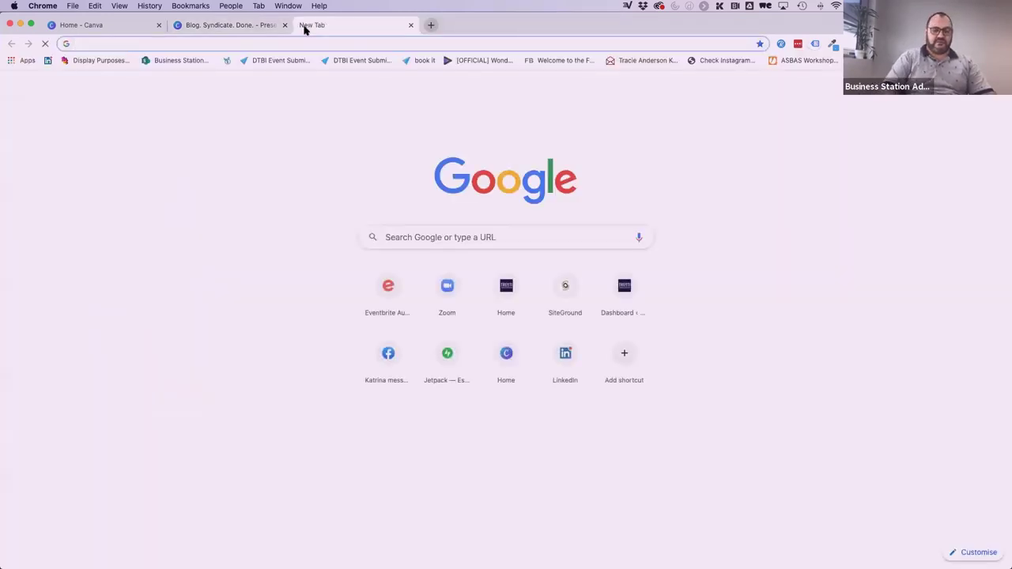
type("business.google.com")
key("Return")
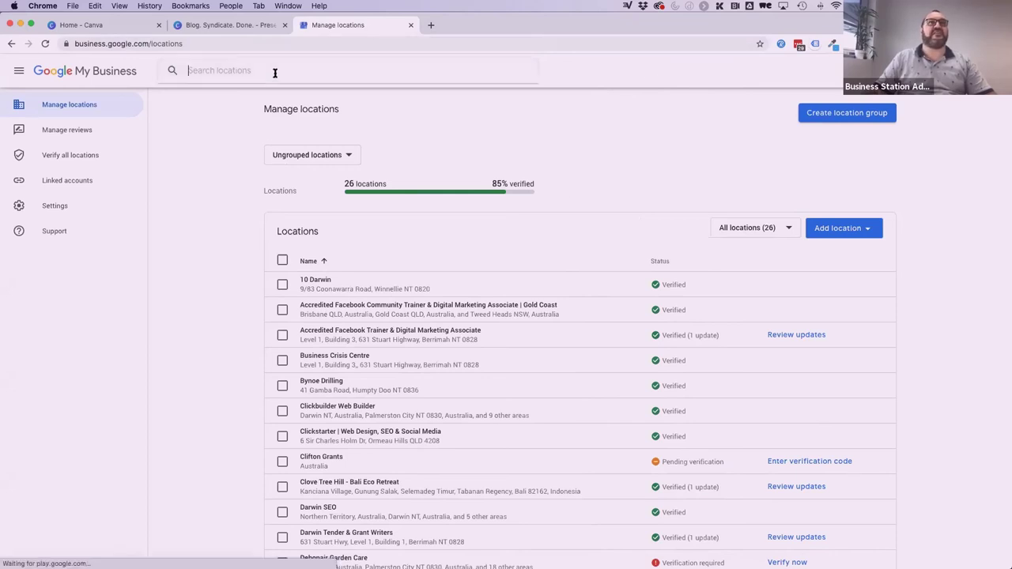
left_click(323, 357)
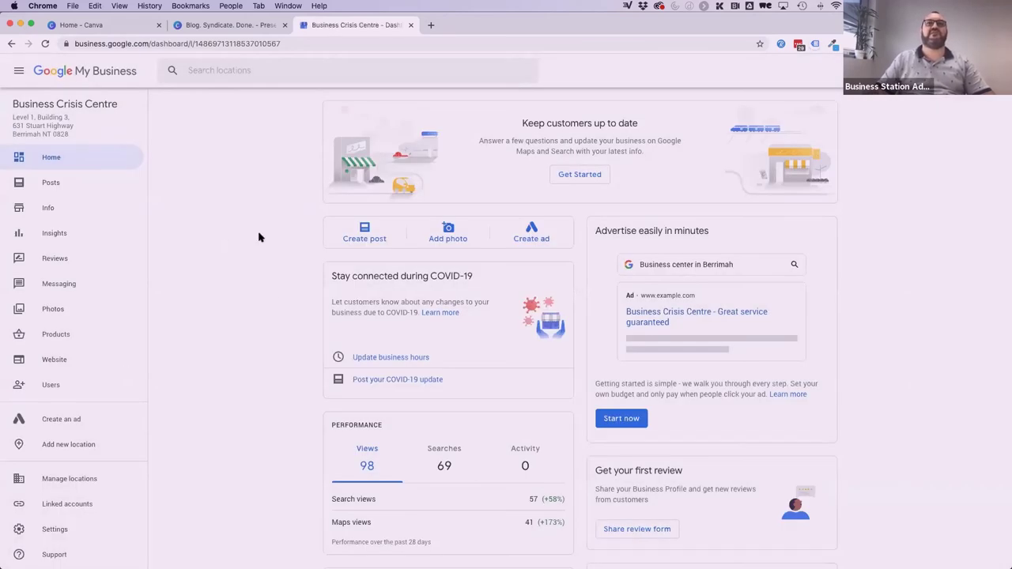
left_click(366, 236)
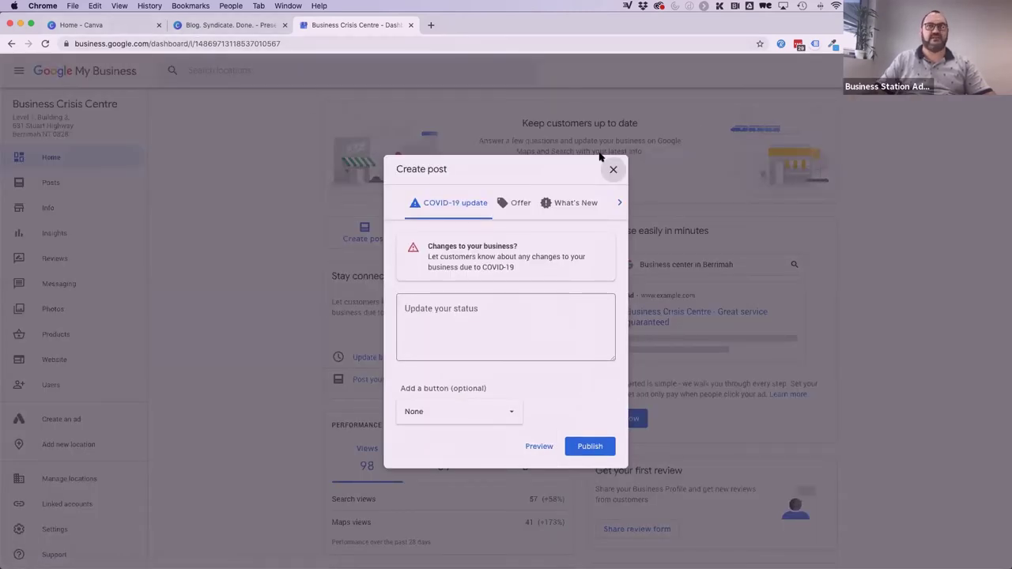
left_click(413, 308)
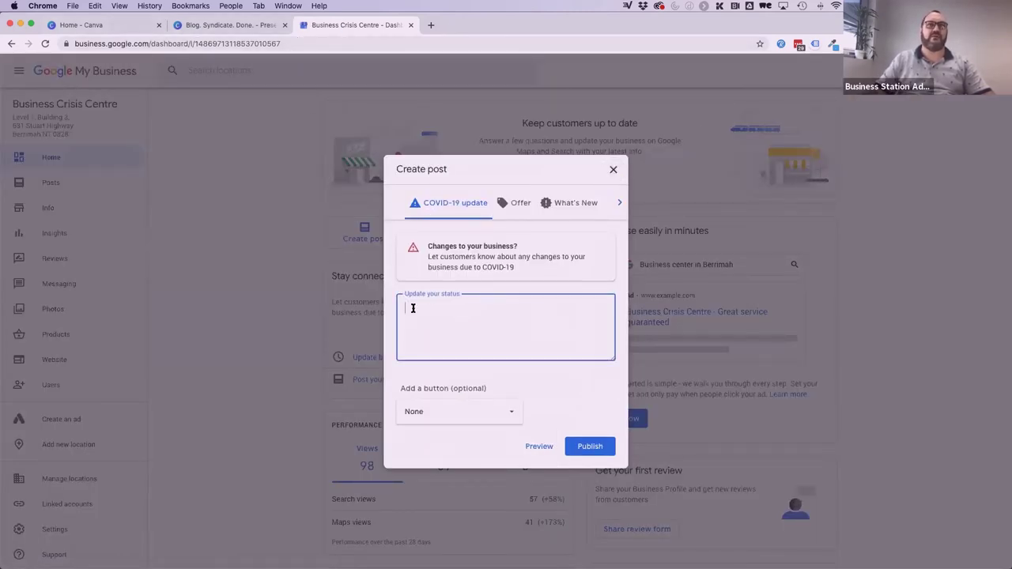
type("https://businessstation.com.au/")
key("super+z")
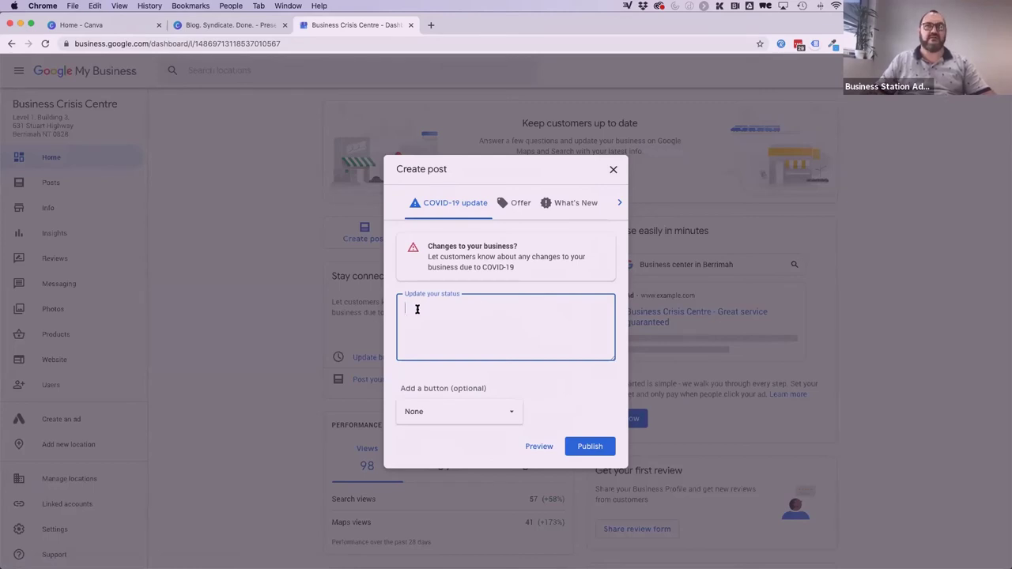
left_click(470, 405)
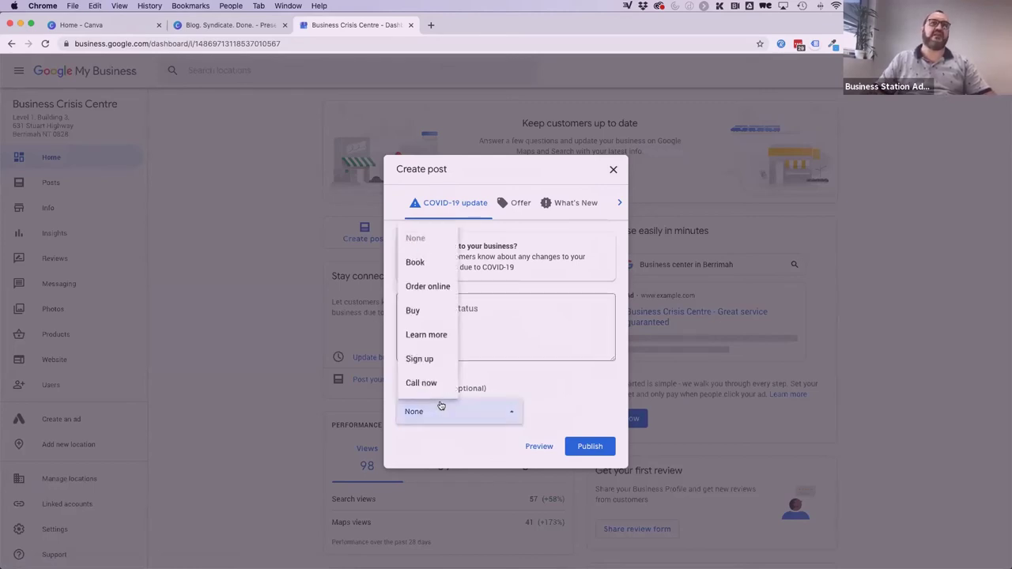
left_click(422, 332)
left_click(431, 428)
type("https://ballardindustrial.com.au/")
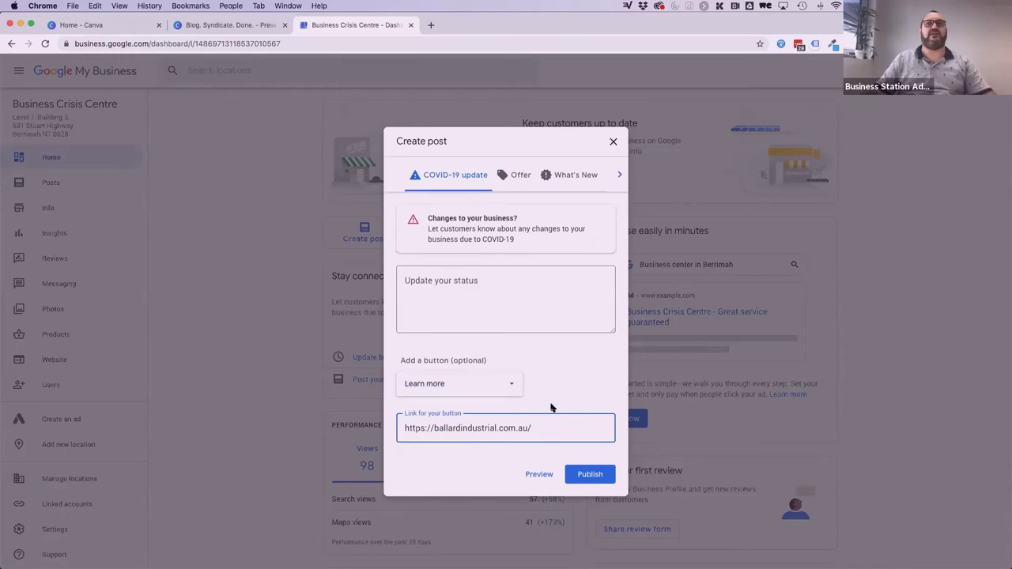
Switch to the Molasses Pumps Blog document in the other browser window and copy the whole article, starting from its title
left_click(451, 290)
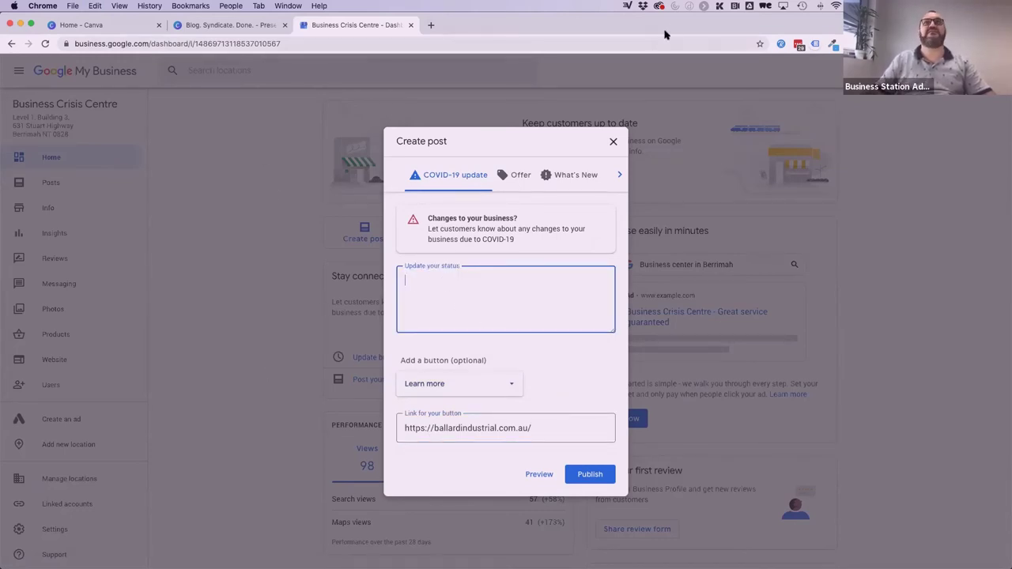
left_click_drag(668, 30, 654, 149)
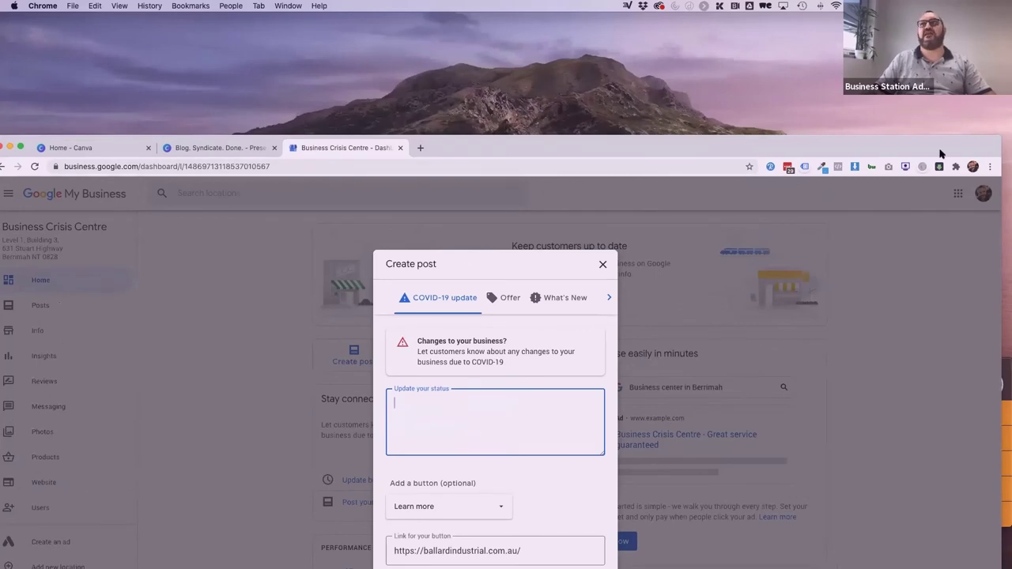
left_click_drag(942, 151, 941, 31)
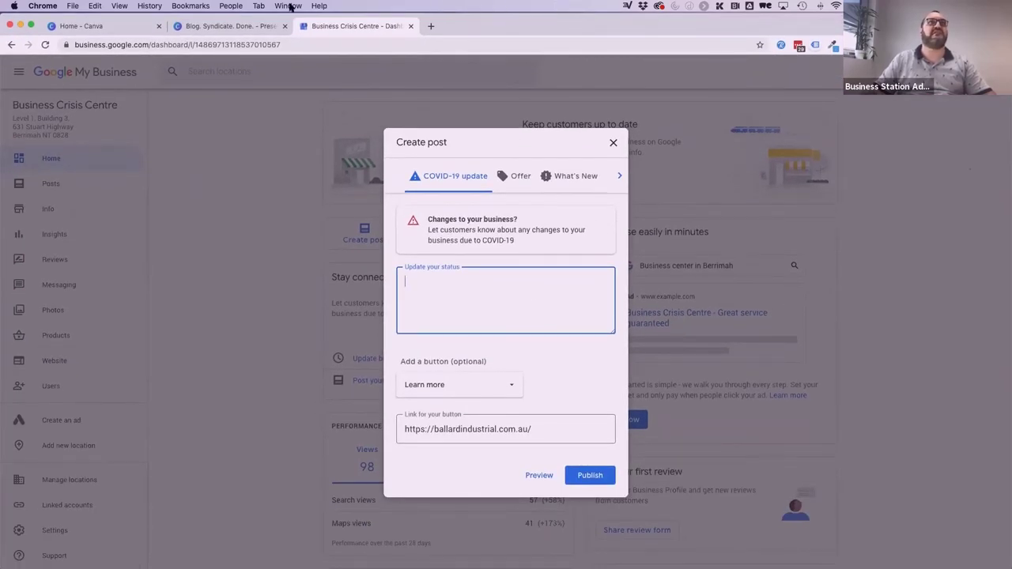
left_click(287, 6)
left_click(295, 170)
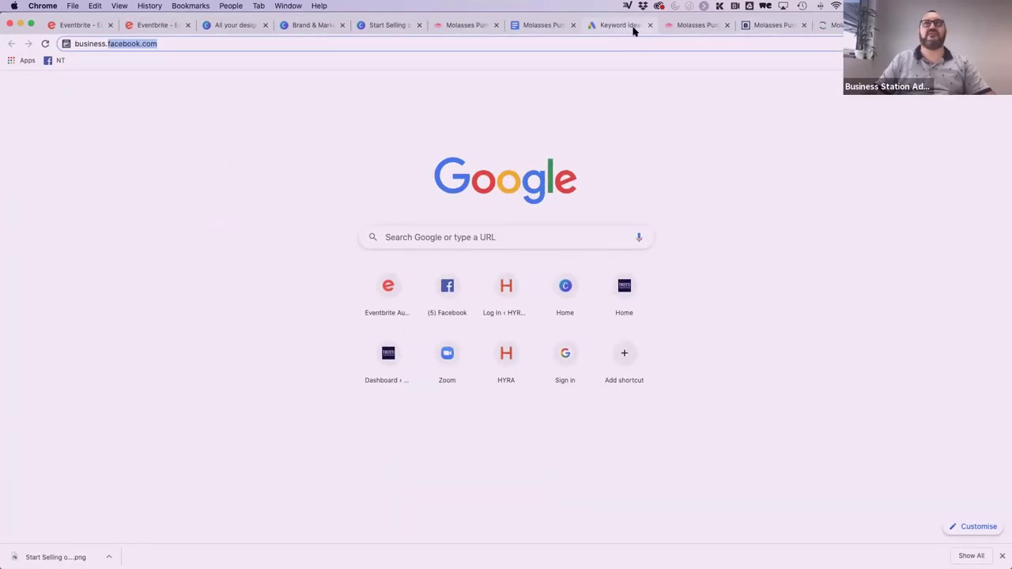
left_click(632, 28)
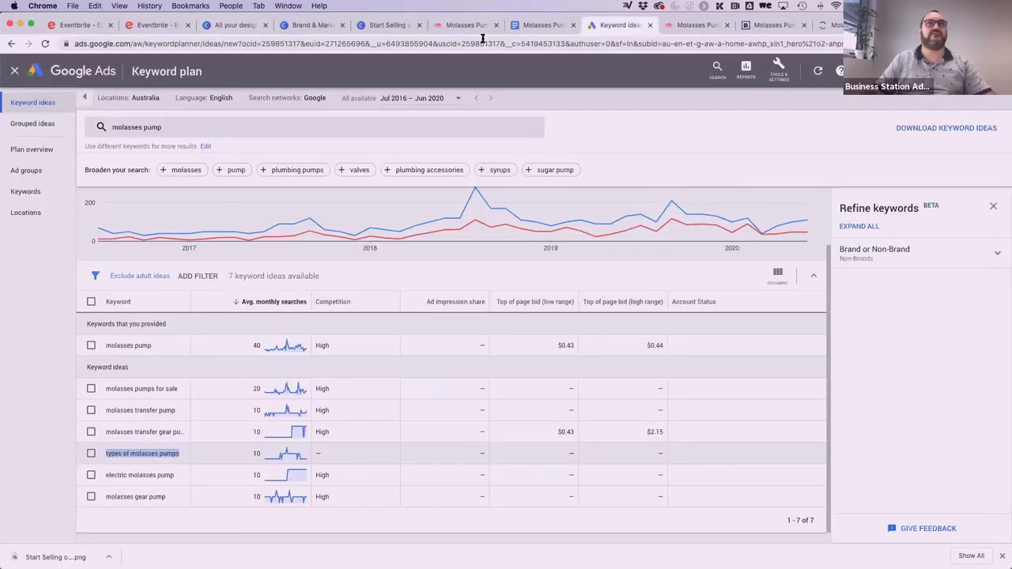
left_click(706, 27)
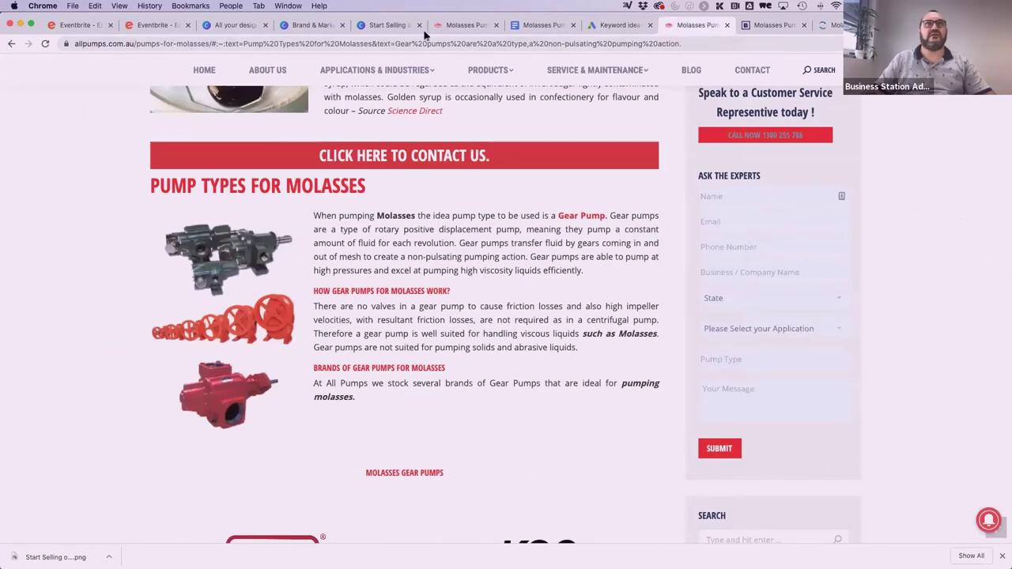
left_click(376, 29)
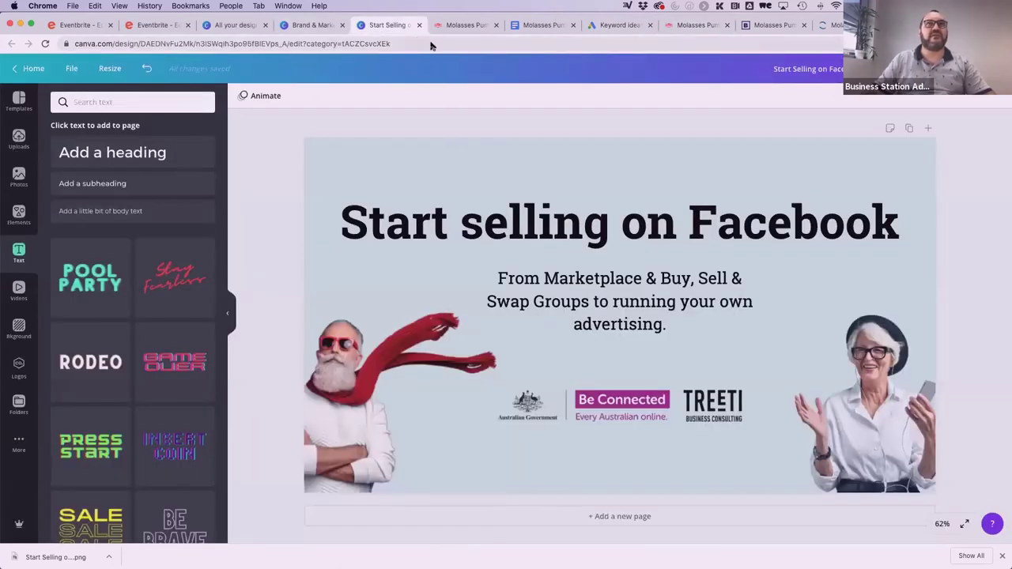
left_click_drag(236, 13, 237, 56)
left_click(522, 69)
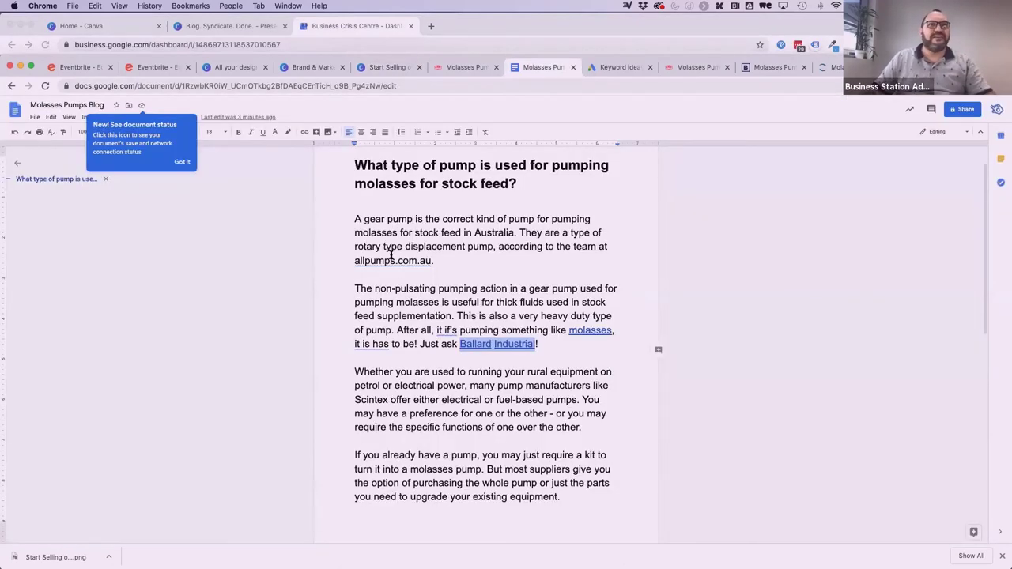
left_click(354, 166)
left_click_drag(389, 221, 574, 542)
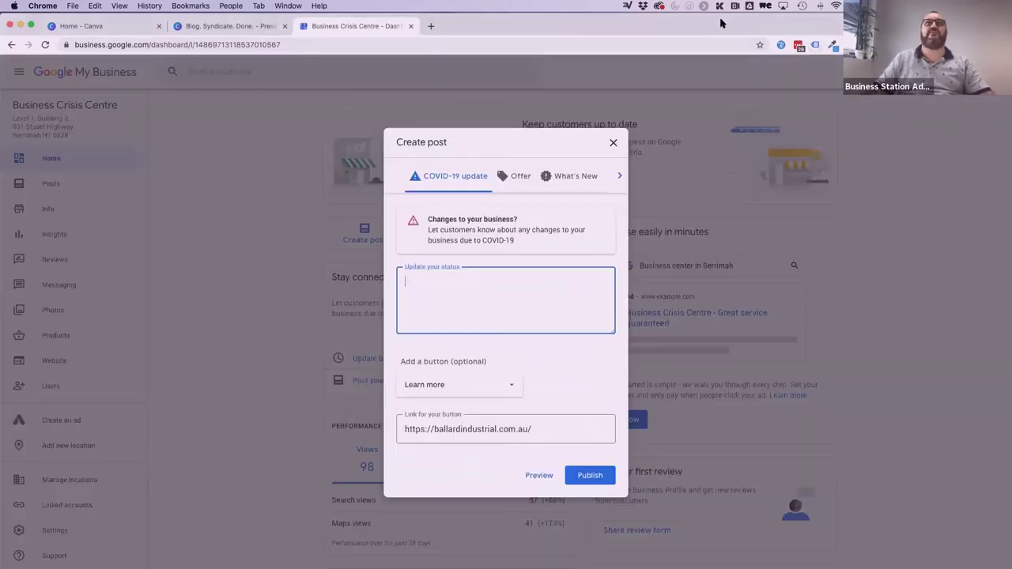
Paste the copied article into the Google My Business post's status text and remove the empty lines at its end
left_click(724, 22)
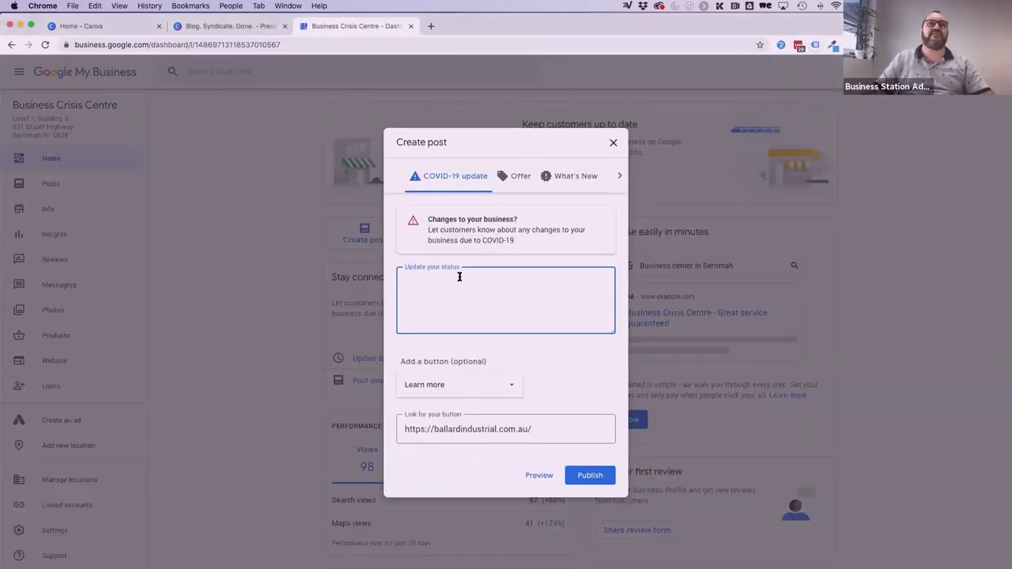
key("super+v")
scroll(419, 316, "up", 15)
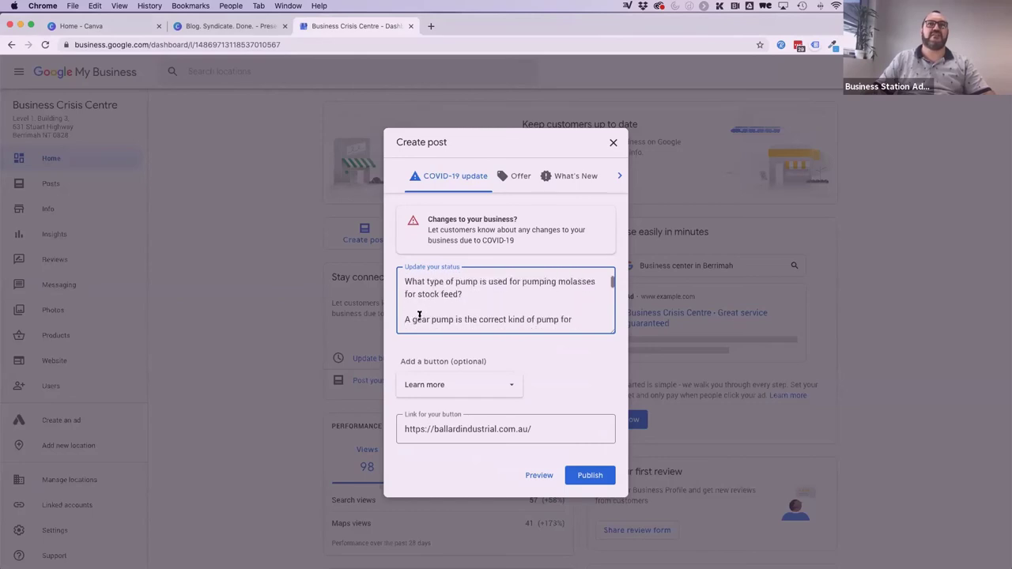
scroll(419, 316, "down", 15)
key("BackSpace")
key("BackSpace")
key("BackSpace")
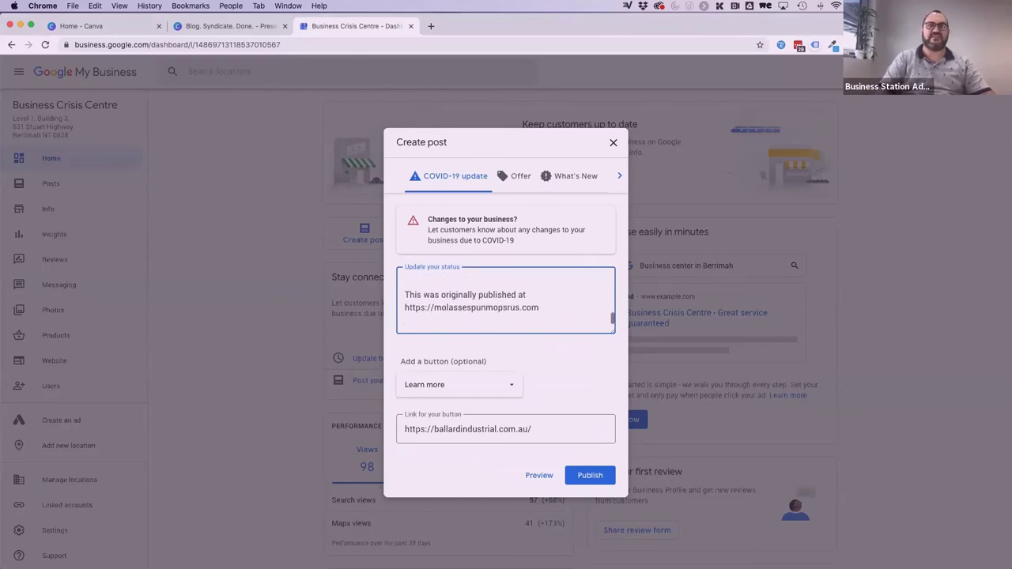
scroll(455, 295, "up", 15)
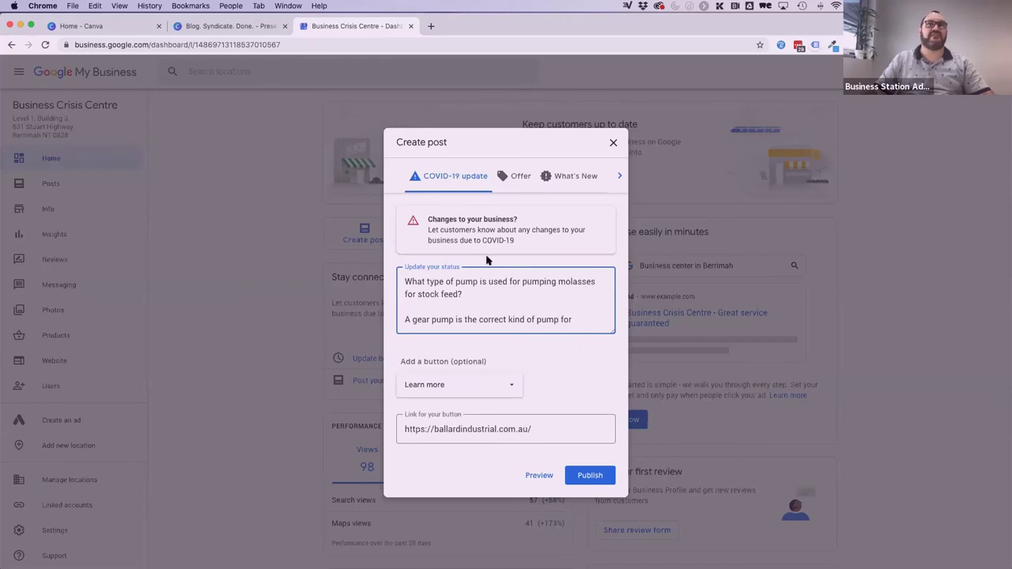
Change the post type to What's New and add the photo august-lunch.jpg from the Downloads folder
left_click(520, 180)
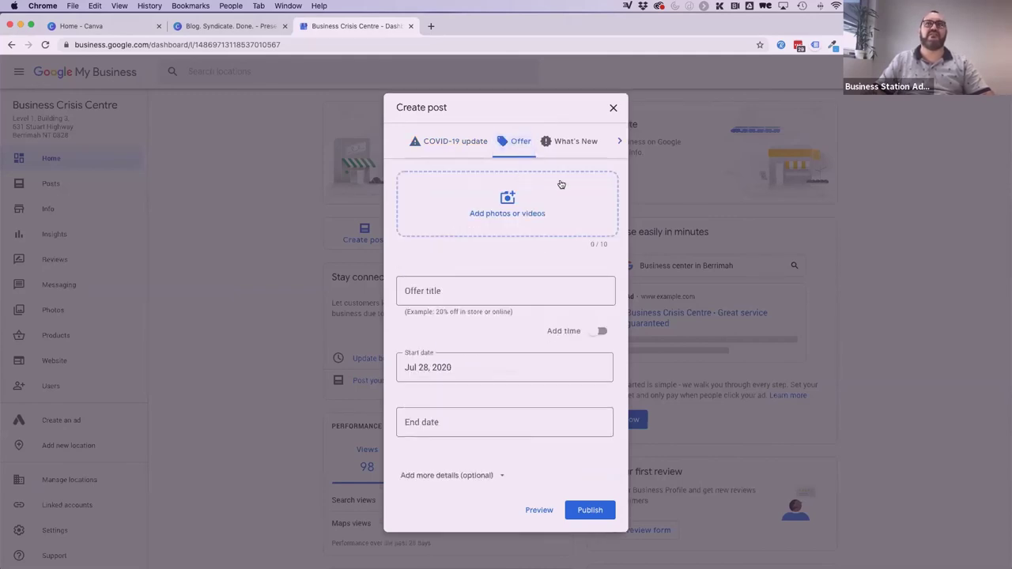
left_click(565, 139)
left_click(507, 232)
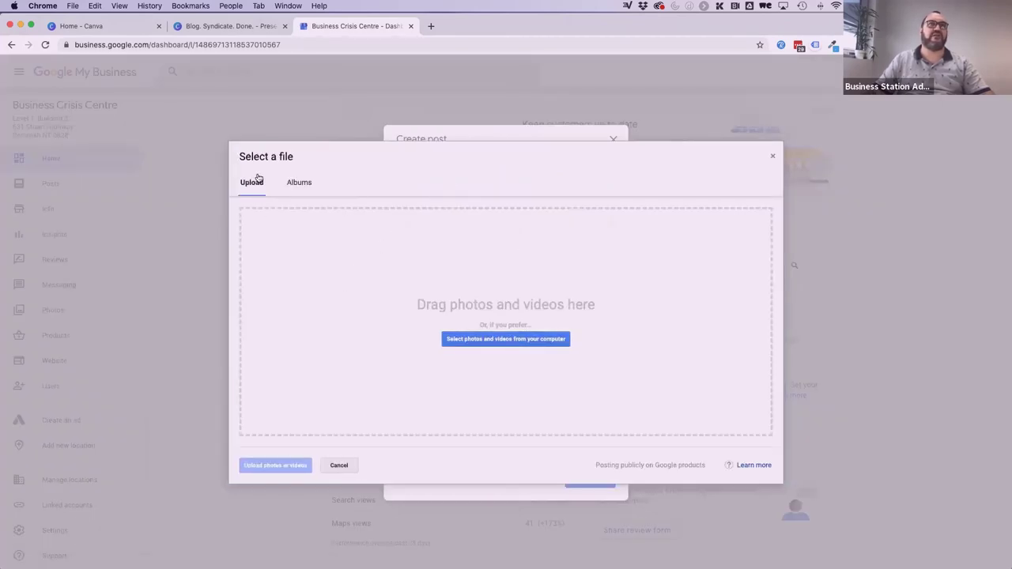
left_click(298, 181)
left_click(251, 184)
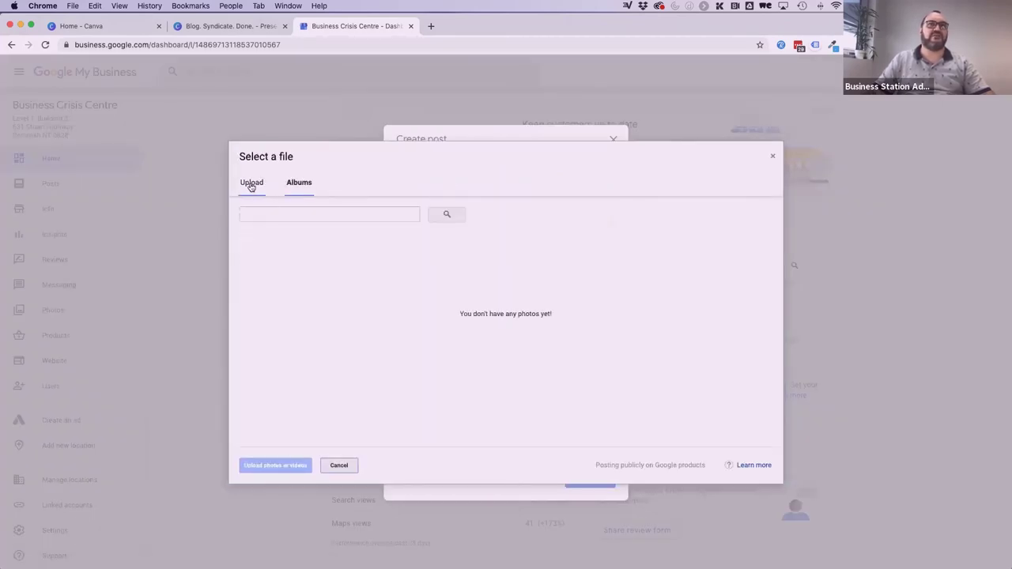
left_click(512, 340)
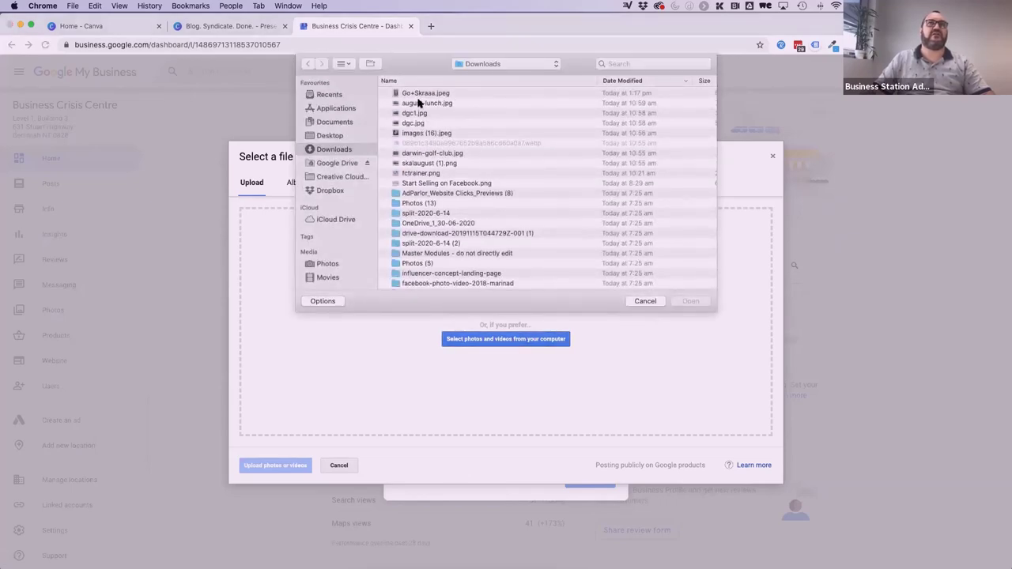
double_click(419, 103)
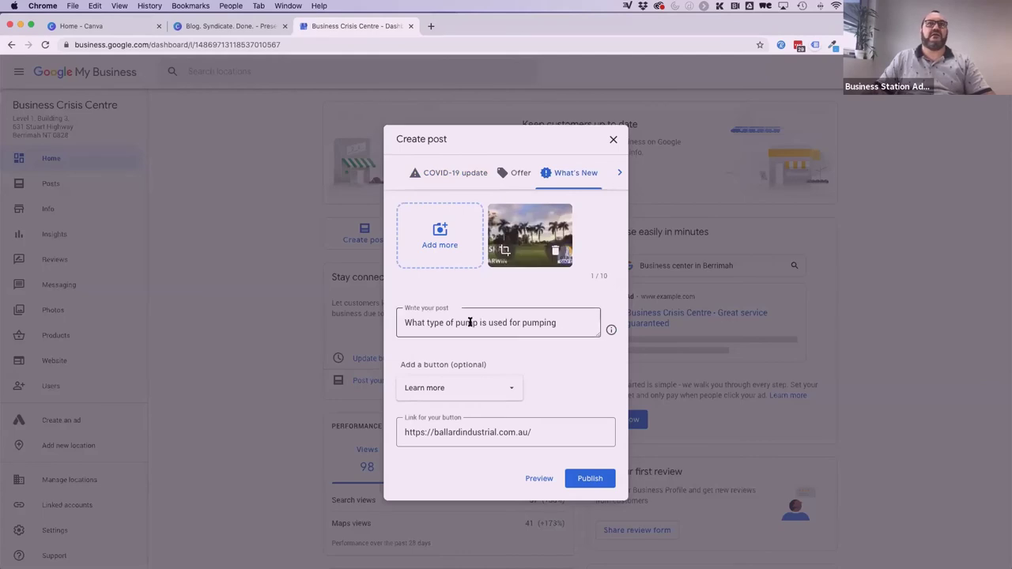
Enlarge the post's text box so the article can be read, and review the text through to its last line
left_click(438, 323)
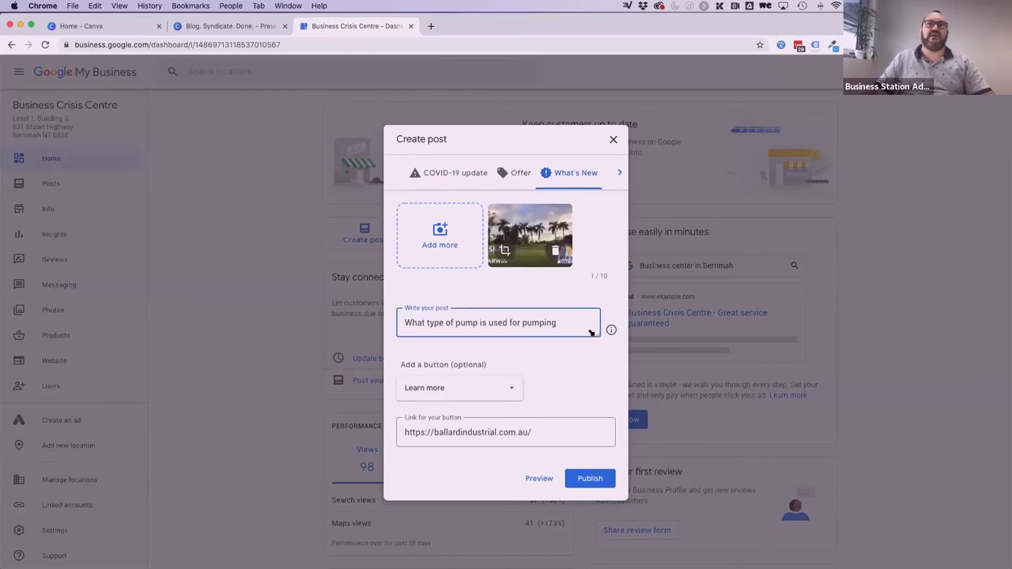
left_click_drag(599, 335, 594, 488)
scroll(526, 420, "down", 5)
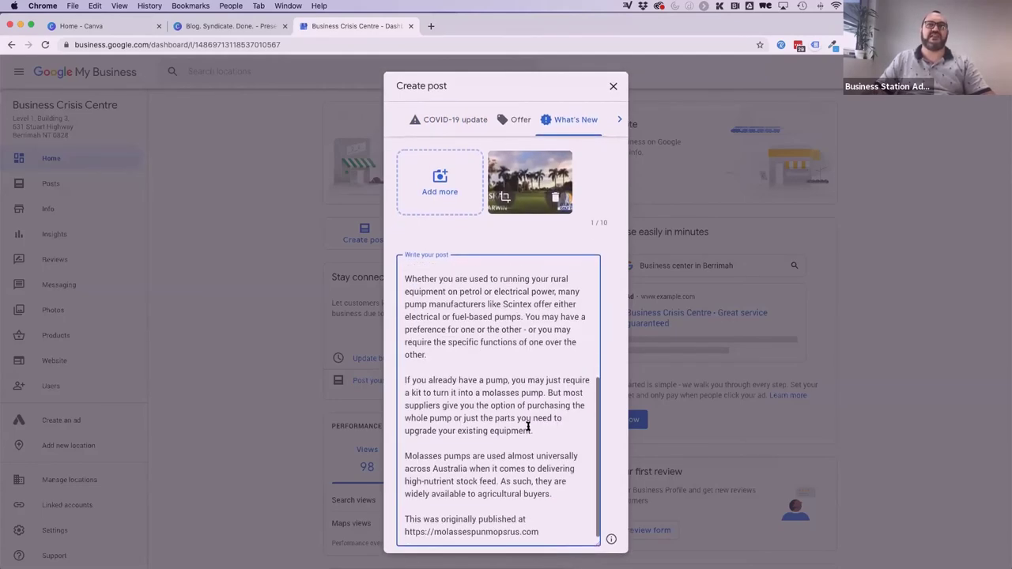
scroll(528, 426, "down", 2)
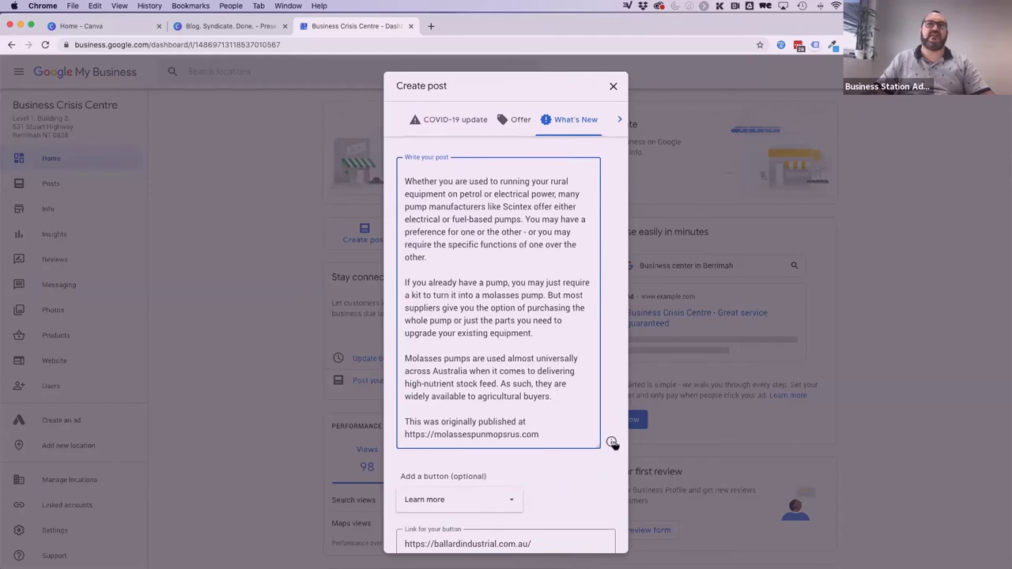
Delete the closing "This was originally published at" note with its web address and the blank line before it from the post text
scroll(442, 442, "down", 2)
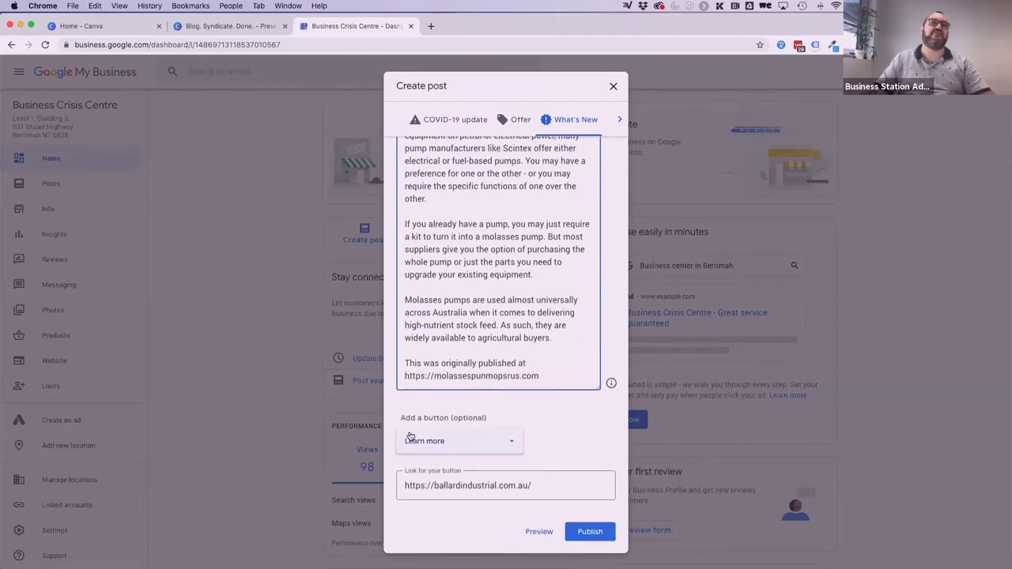
left_click_drag(404, 361, 540, 377)
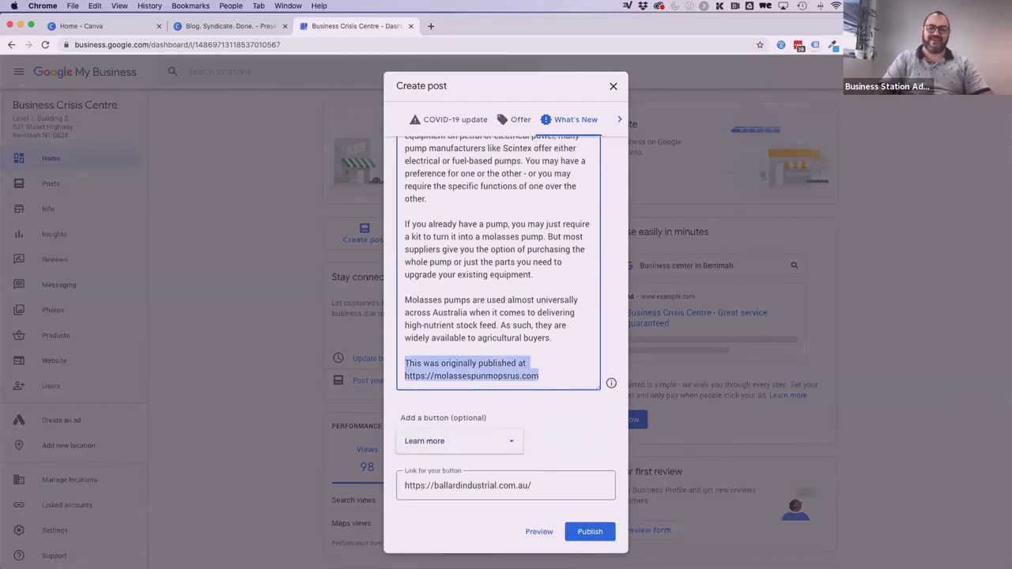
key("BackSpace")
key("BackSpace")
key("BackSpace")
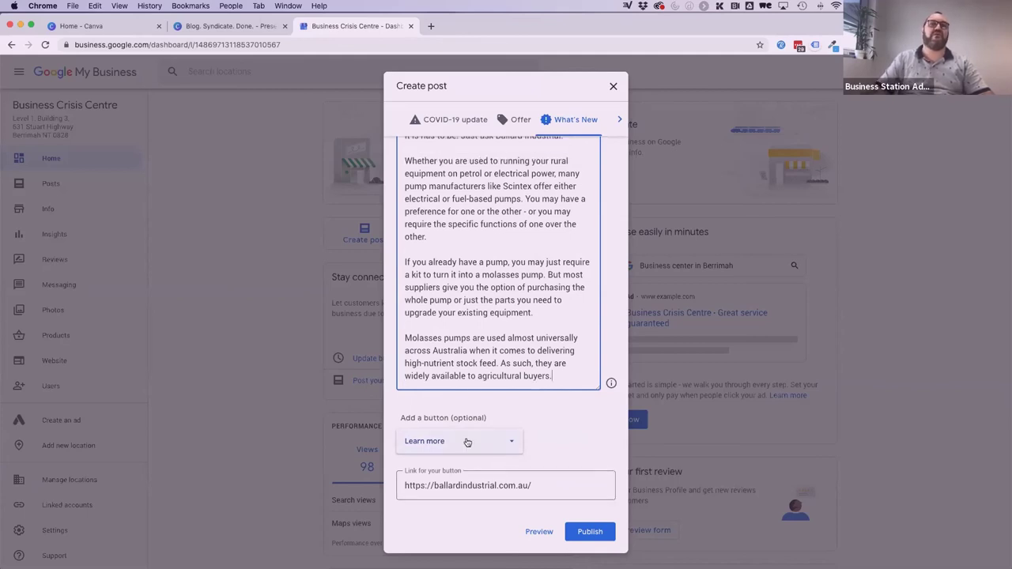
Preview the post and test its Learn more link, closing the linked website and leaving the post unpublished
left_click(540, 532)
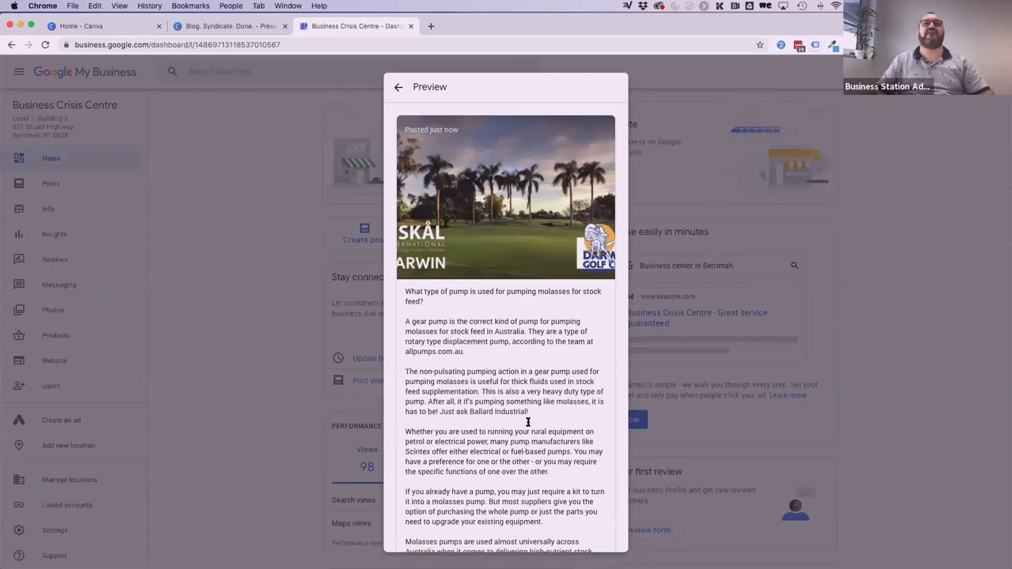
scroll(528, 422, "down", 3)
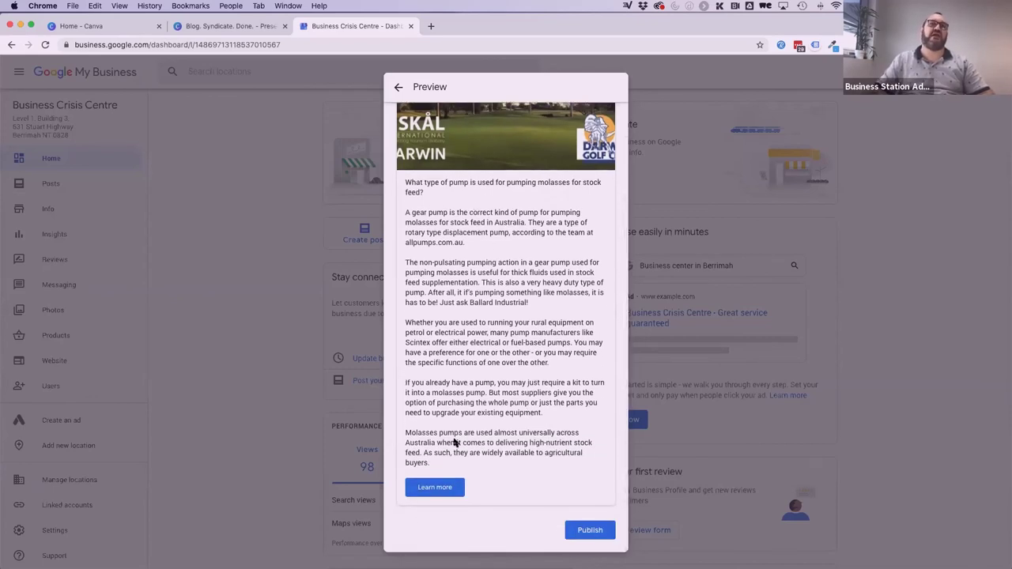
left_click(434, 489)
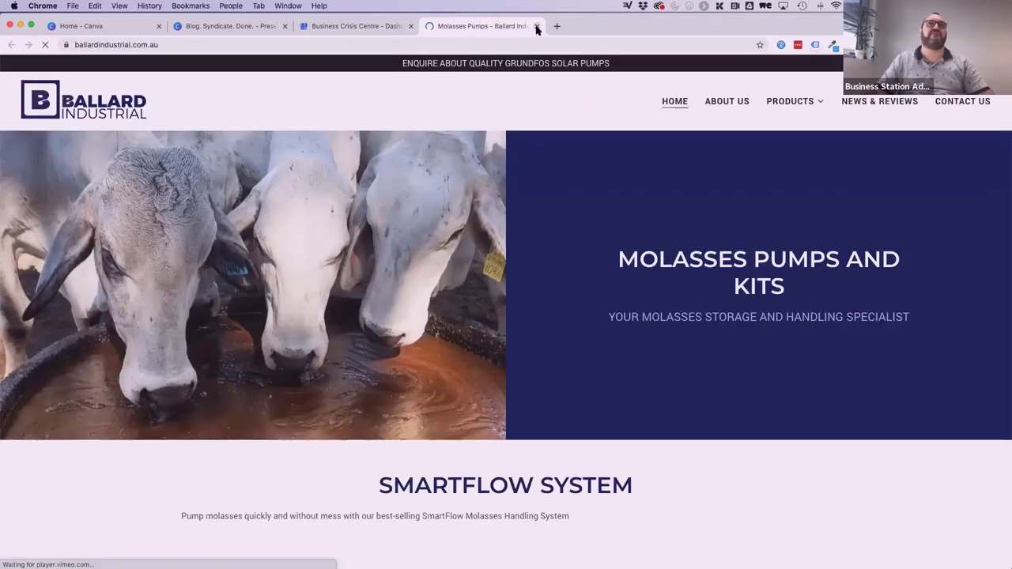
left_click(536, 28)
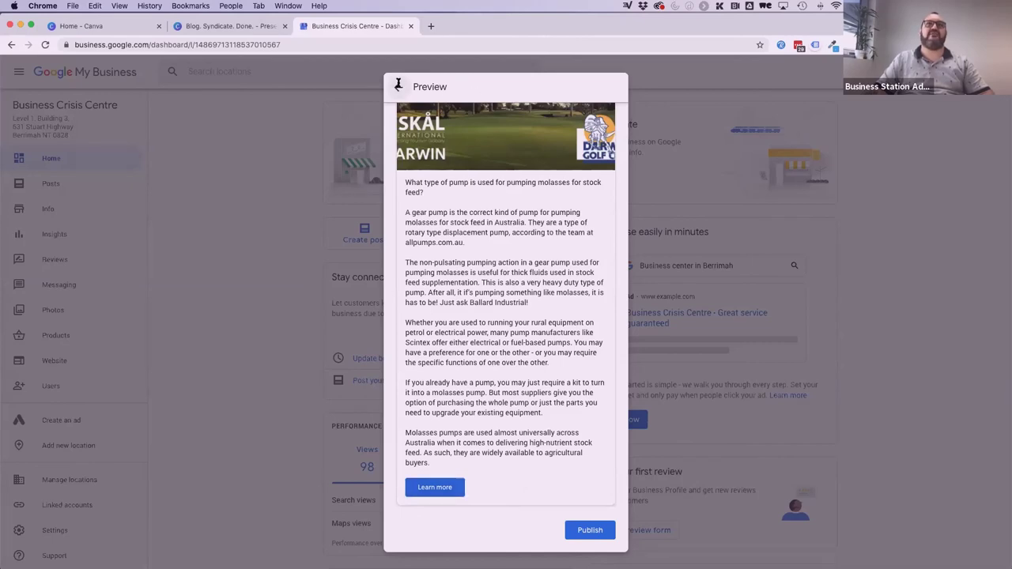
left_click(399, 87)
left_click(614, 87)
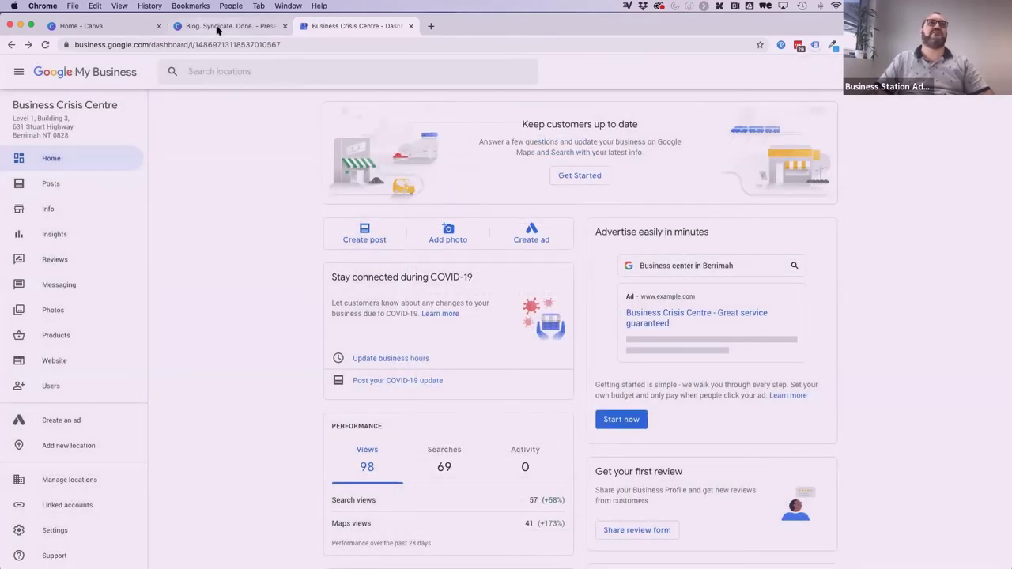
Switch to the Blog. Syndicate. Done. presentation in Canva and present it in Standard mode from the "Places to syndicate to" page
left_click(221, 26)
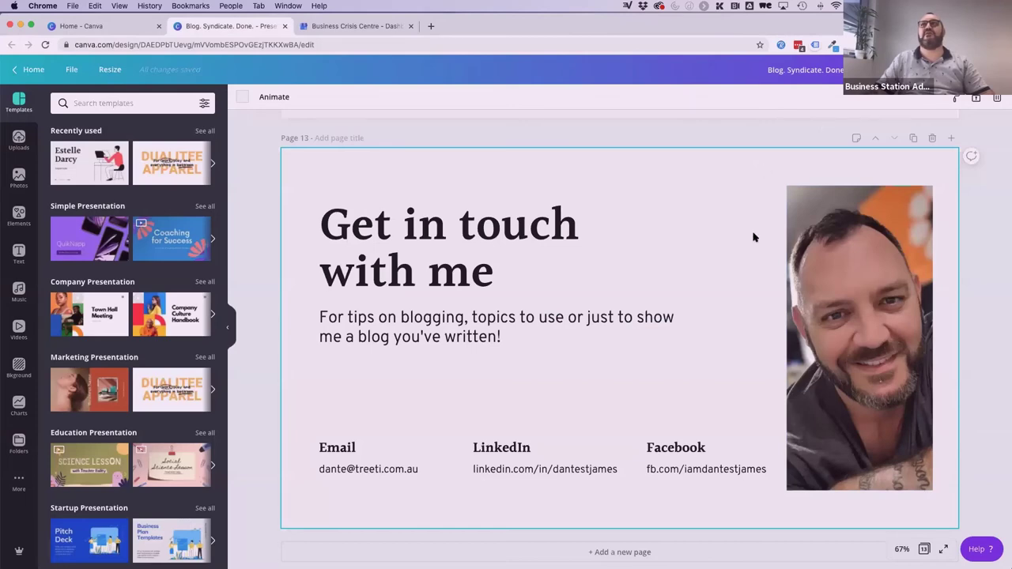
scroll(755, 236, "up", 5)
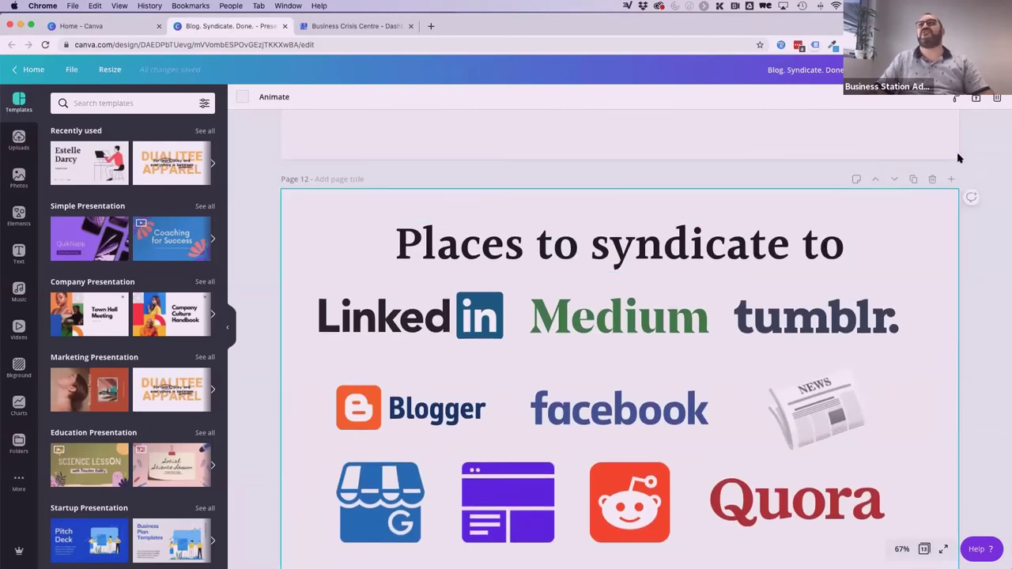
scroll(905, 320, "down", 1)
left_click(953, 97)
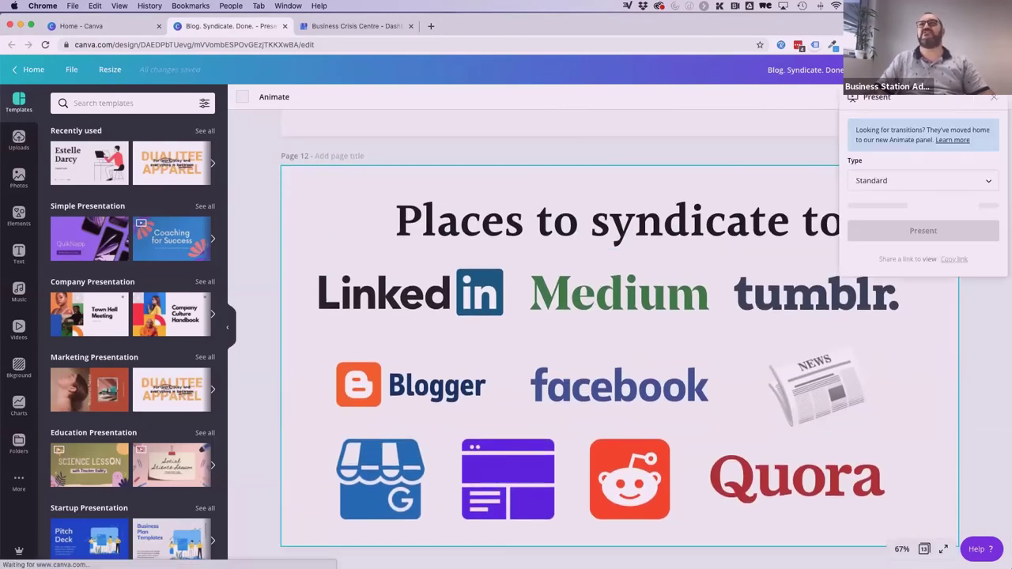
left_click(916, 207)
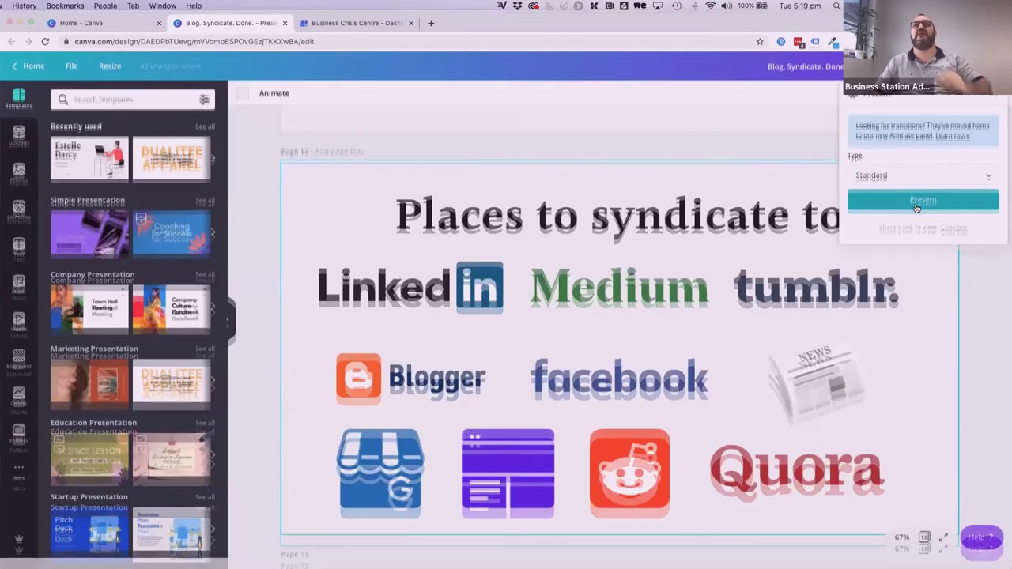